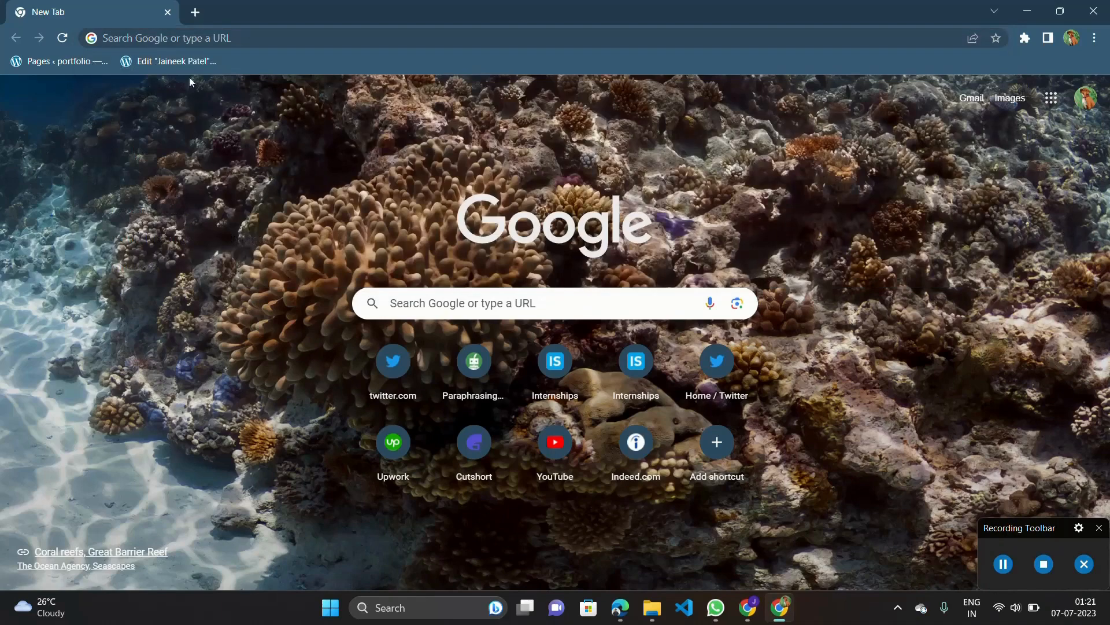
Open the bookmarked portfolio page in the Elementor editor, and look through the live portfolio site in a second browser tab.
left_click(178, 62)
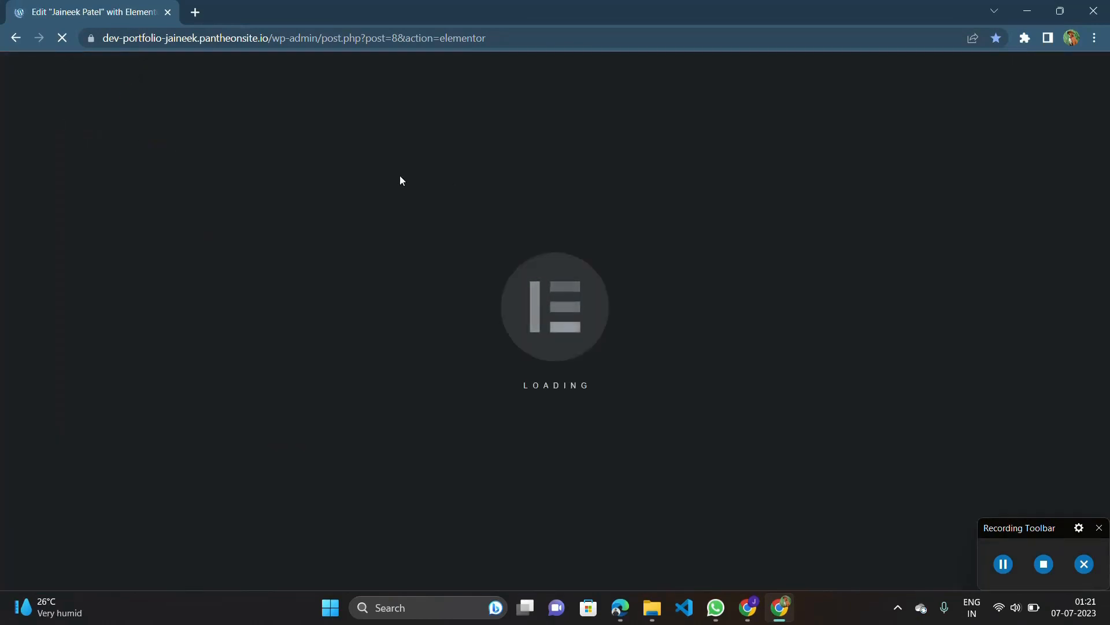
left_click(200, 14)
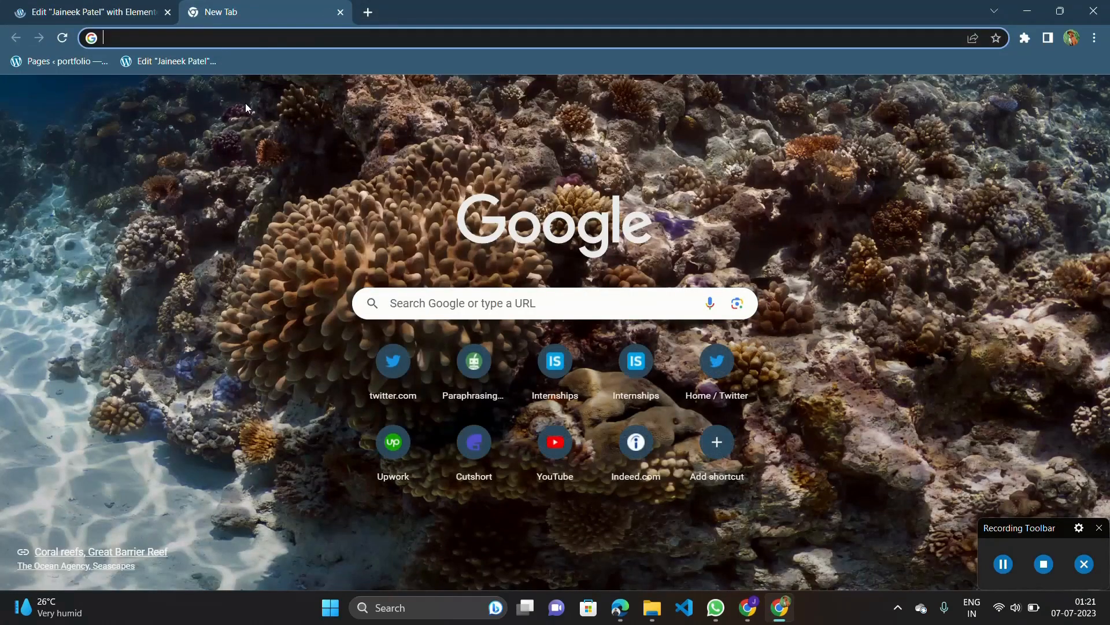
type("dev")
key("Return")
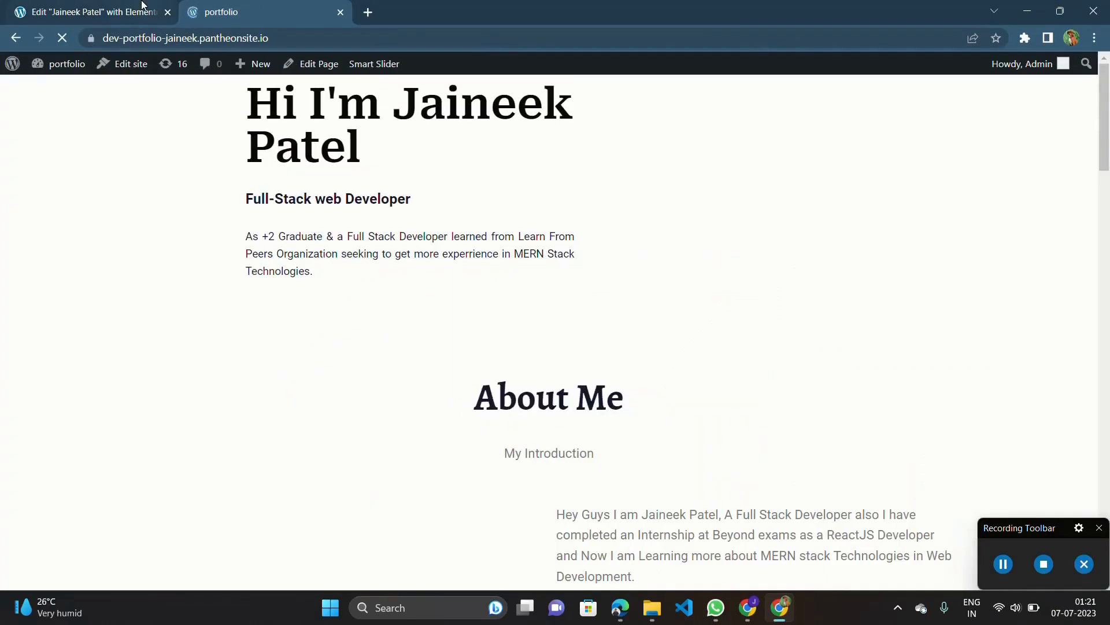
scroll(476, 338, "down", 18)
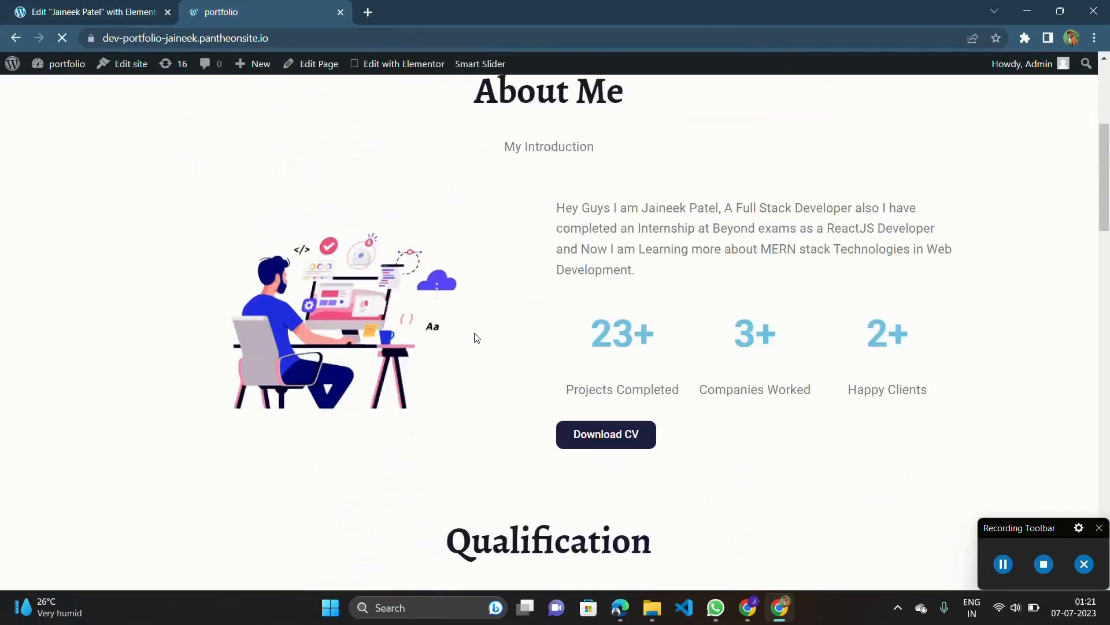
scroll(476, 338, "down", 10)
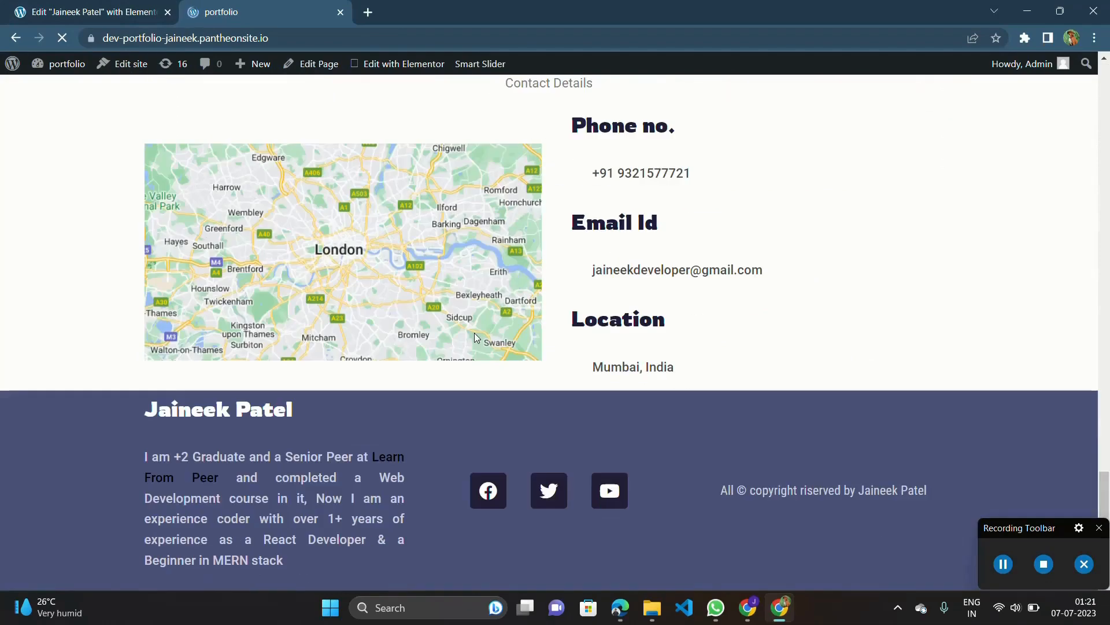
scroll(476, 337, "up", 20)
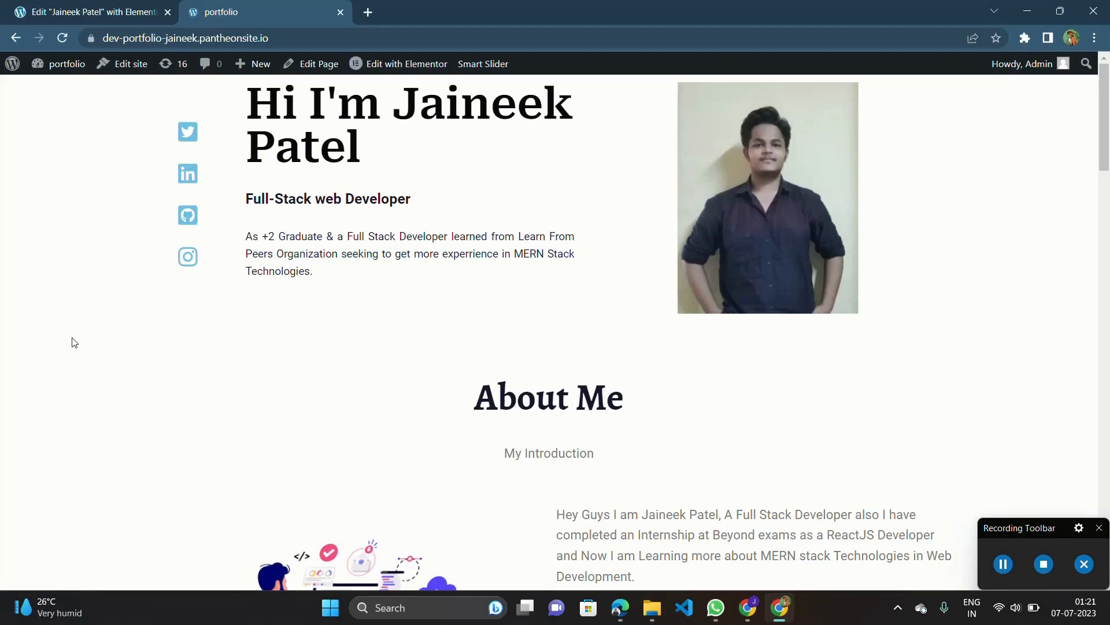
Return to the Elementor editor, skim the page down to the Qualification section, and turn on Responsive Mode.
left_click(103, 4)
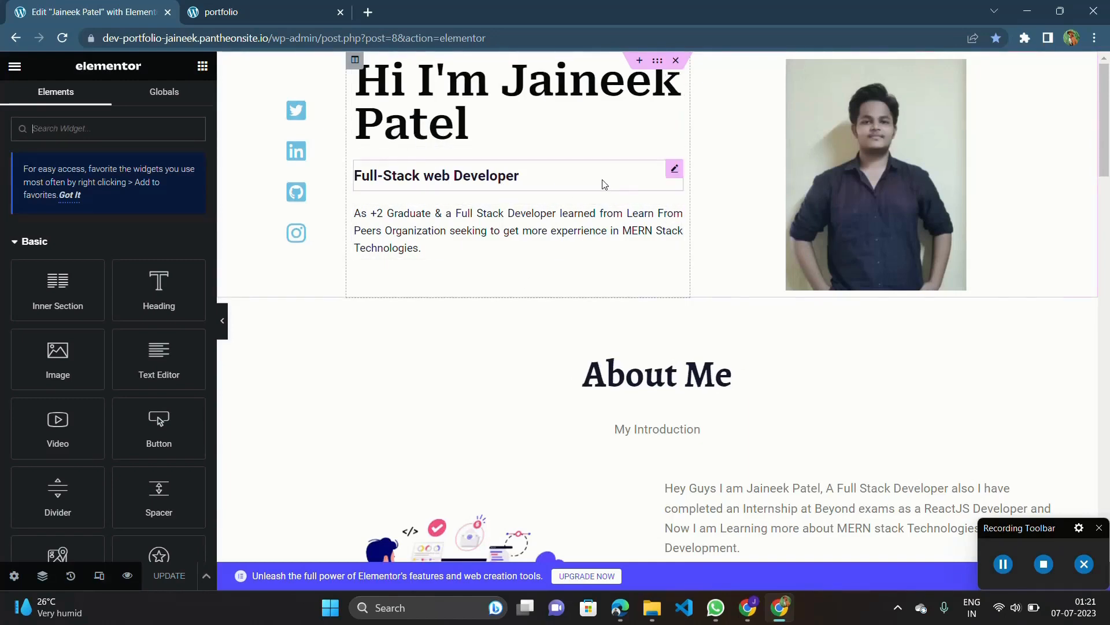
scroll(434, 294, "down", 20)
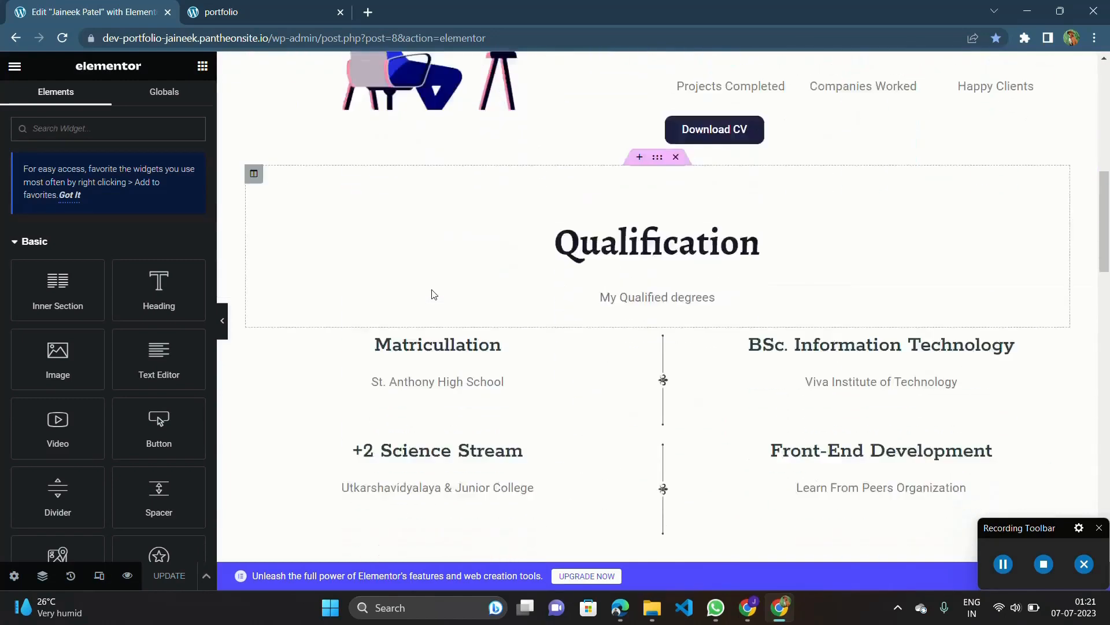
scroll(433, 293, "up", 20)
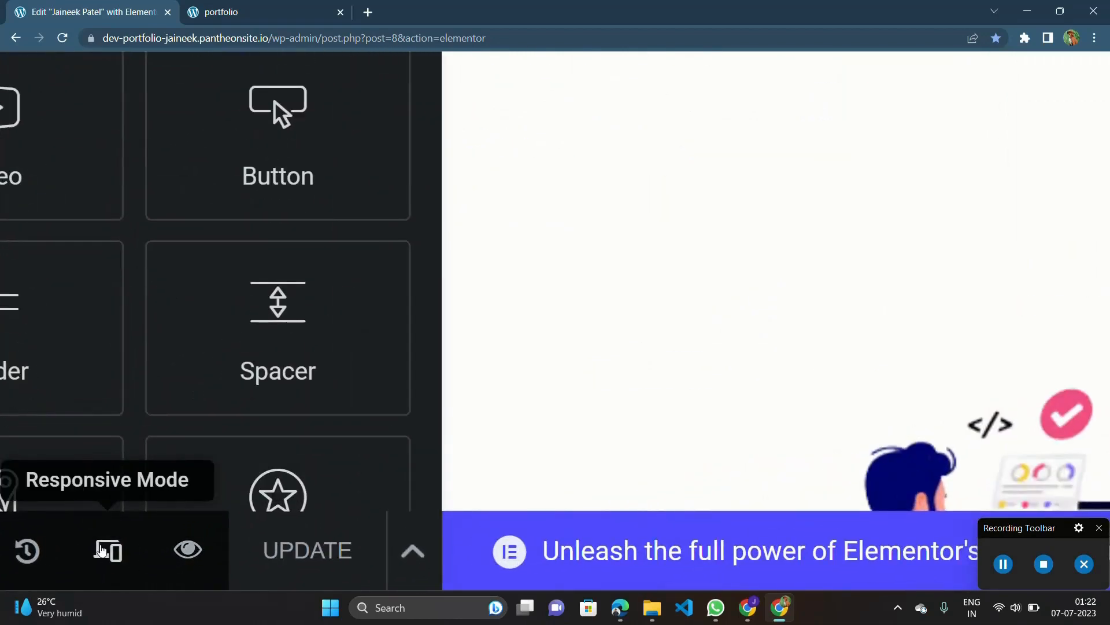
left_click(100, 549)
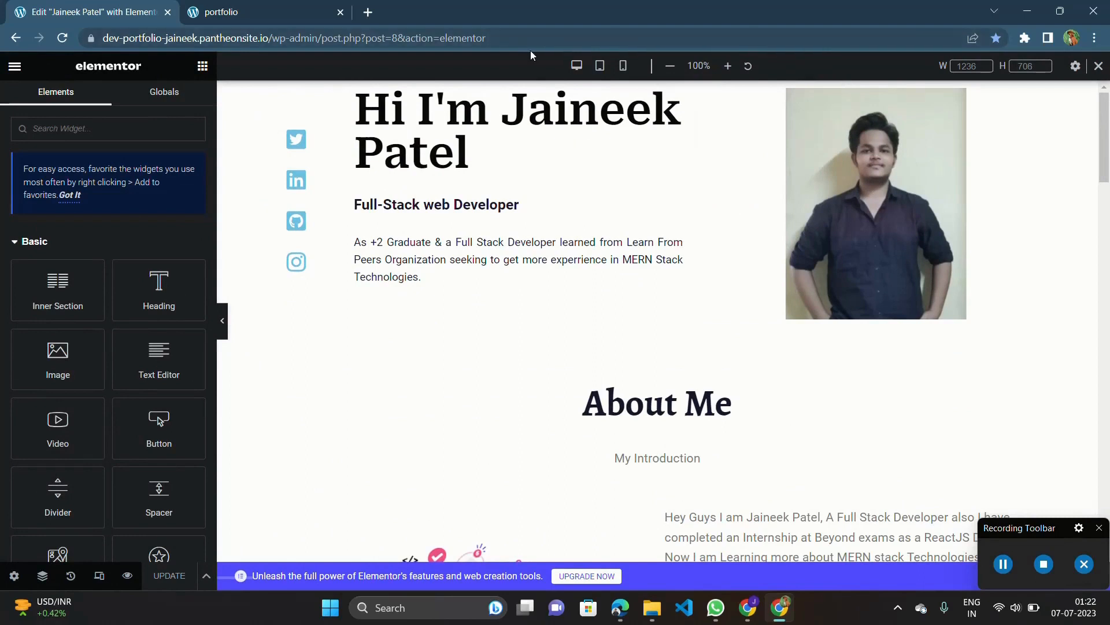
Preview the page in the tablet, desktop and mobile sizes to compare how the header section adapts.
left_click(600, 68)
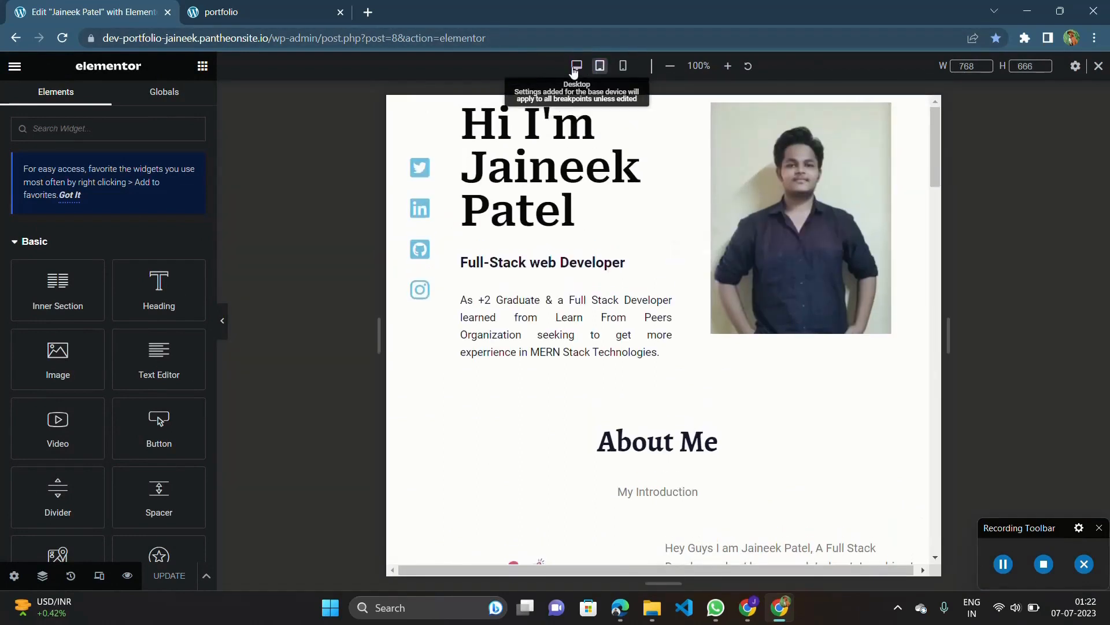
left_click(575, 67)
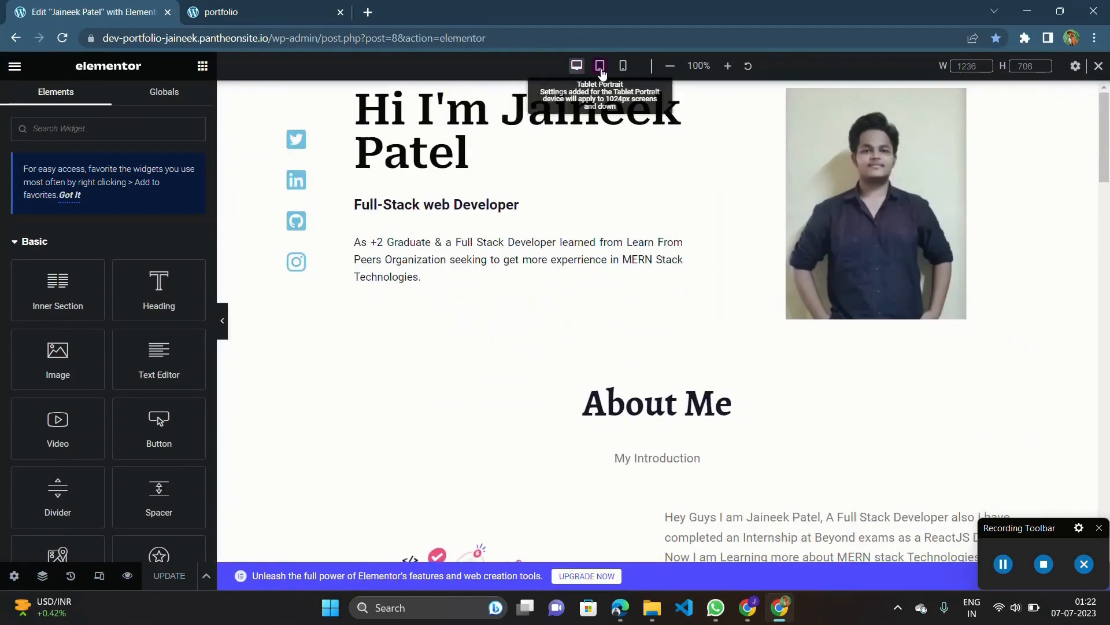
left_click(600, 68)
left_click(622, 66)
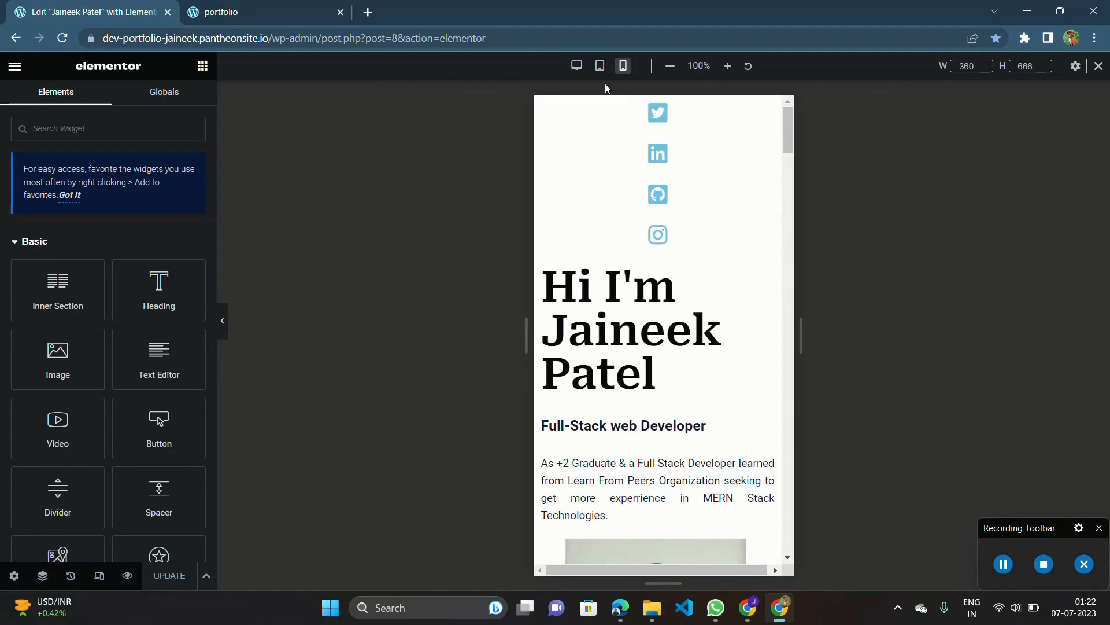
Switch back to the desktop preview and look through the page down to the Contact us section.
left_click(577, 67)
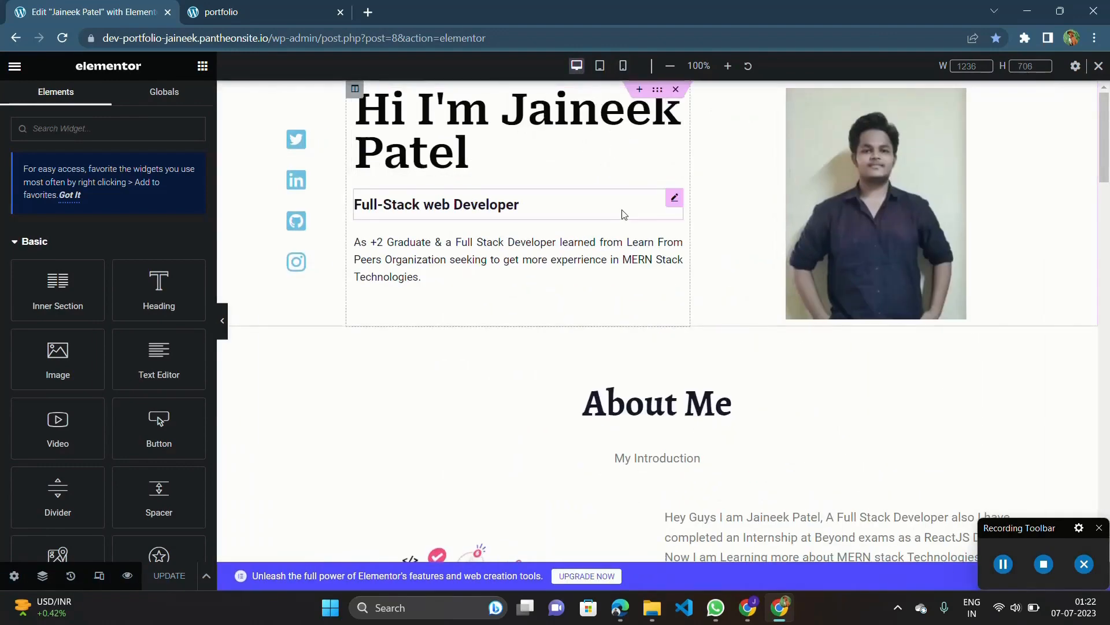
scroll(623, 213, "down", 10)
scroll(625, 215, "down", 15)
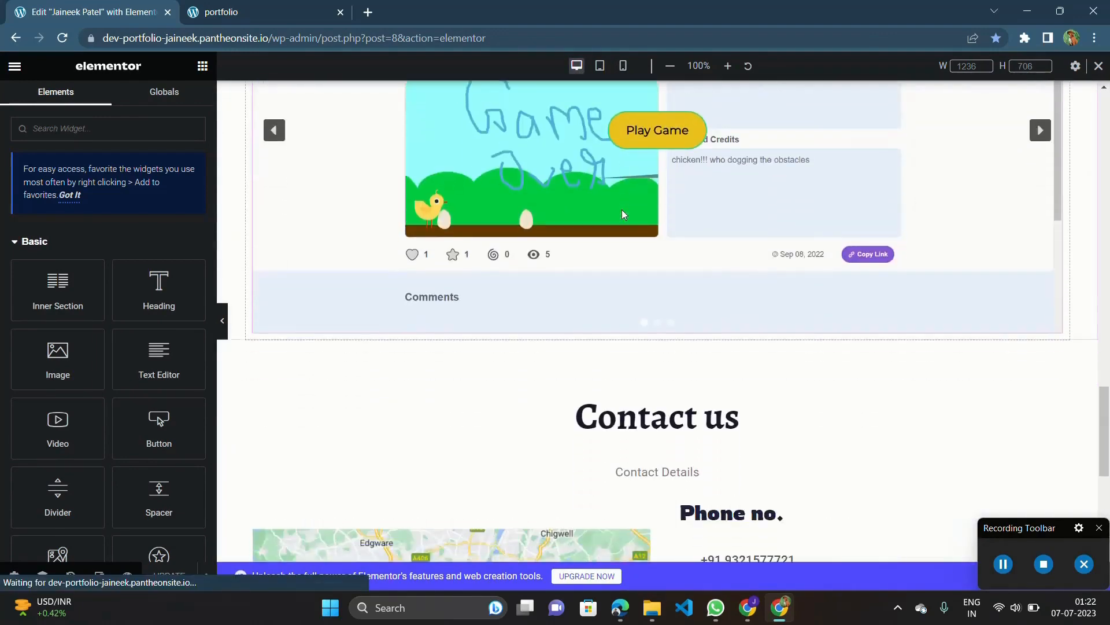
scroll(682, 341, "up", 20)
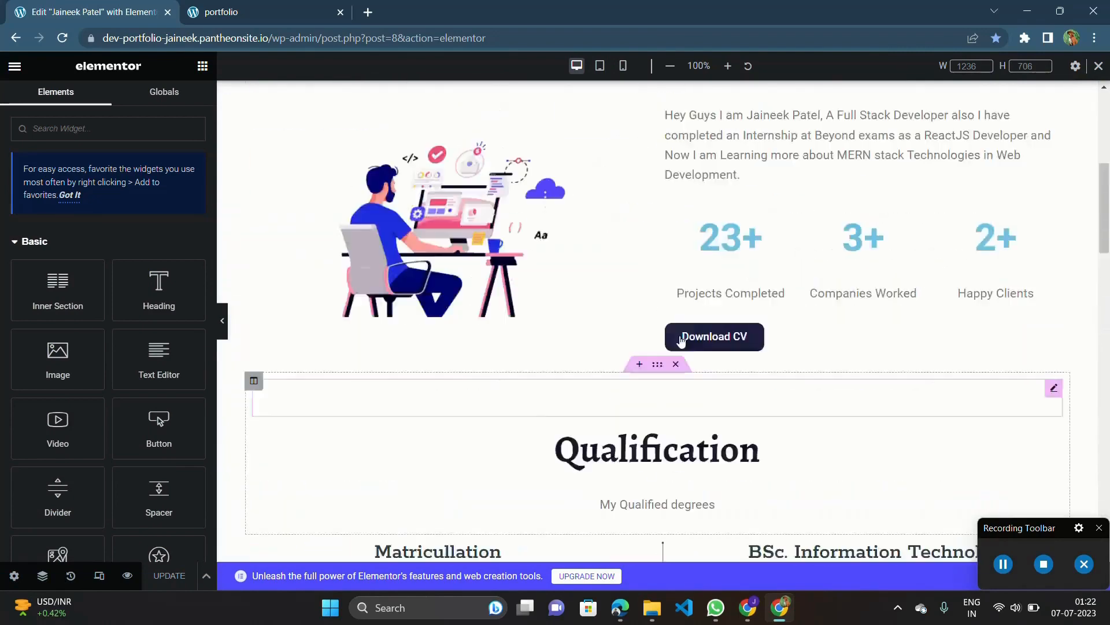
Switch to the tablet portrait preview and examine the layout of every section from the header to the contact details.
left_click(600, 66)
scroll(630, 299, "down", 10)
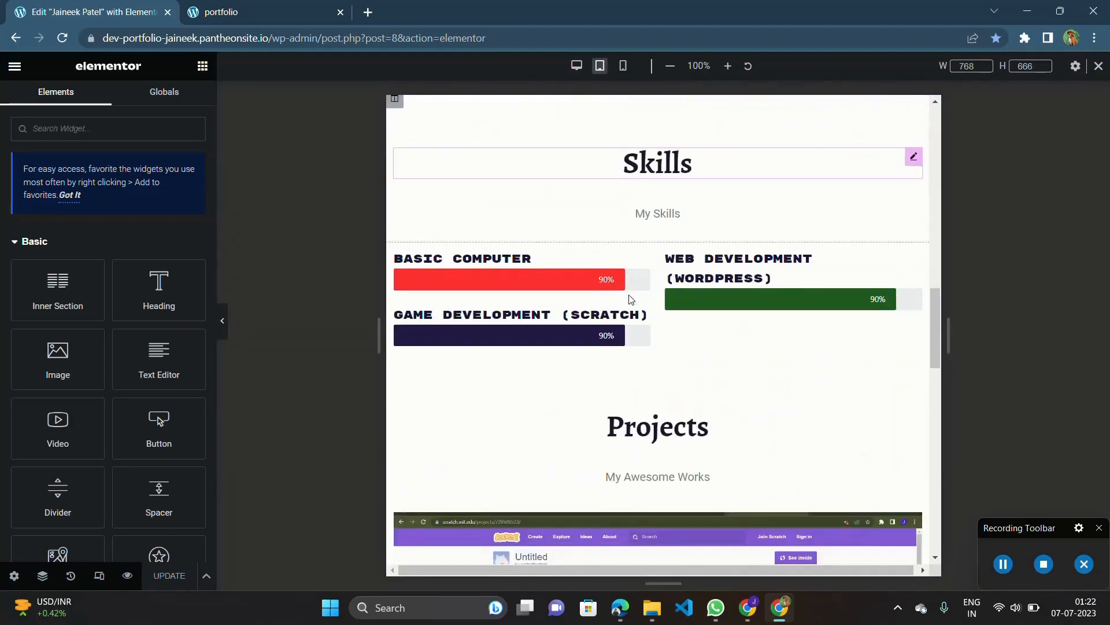
scroll(631, 299, "up", 12)
scroll(630, 299, "down", 5)
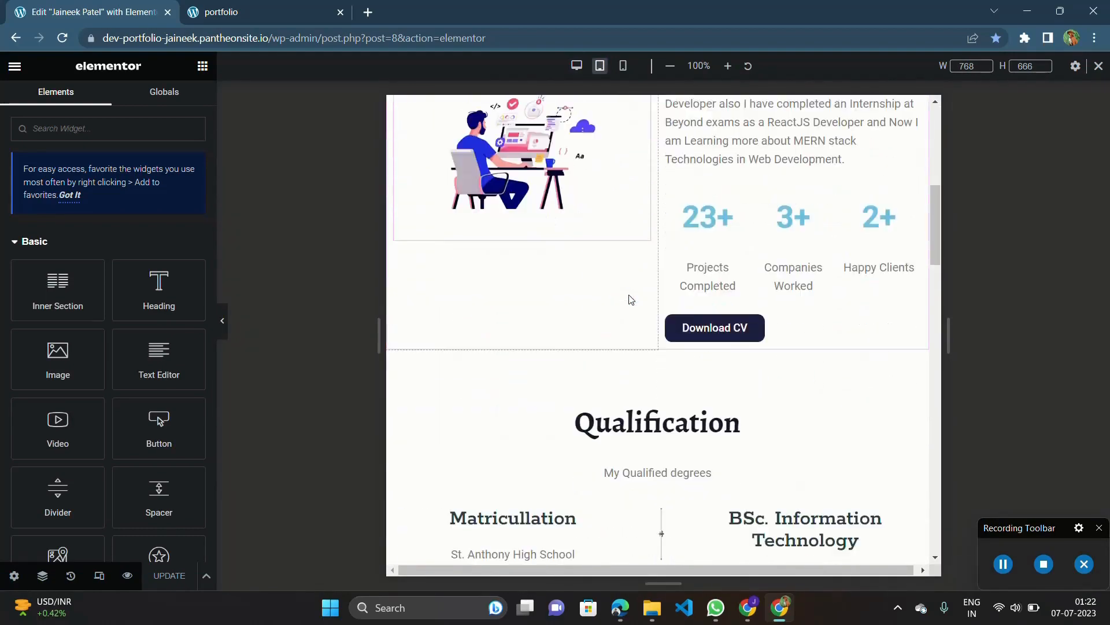
scroll(630, 299, "down", 15)
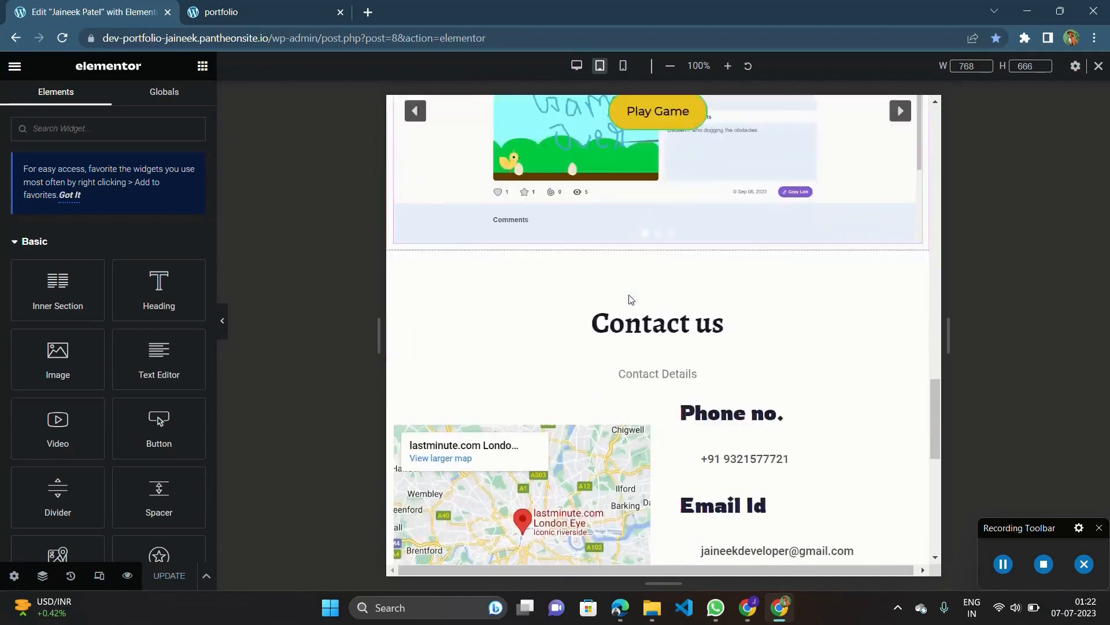
scroll(631, 299, "down", 5)
scroll(630, 299, "up", 20)
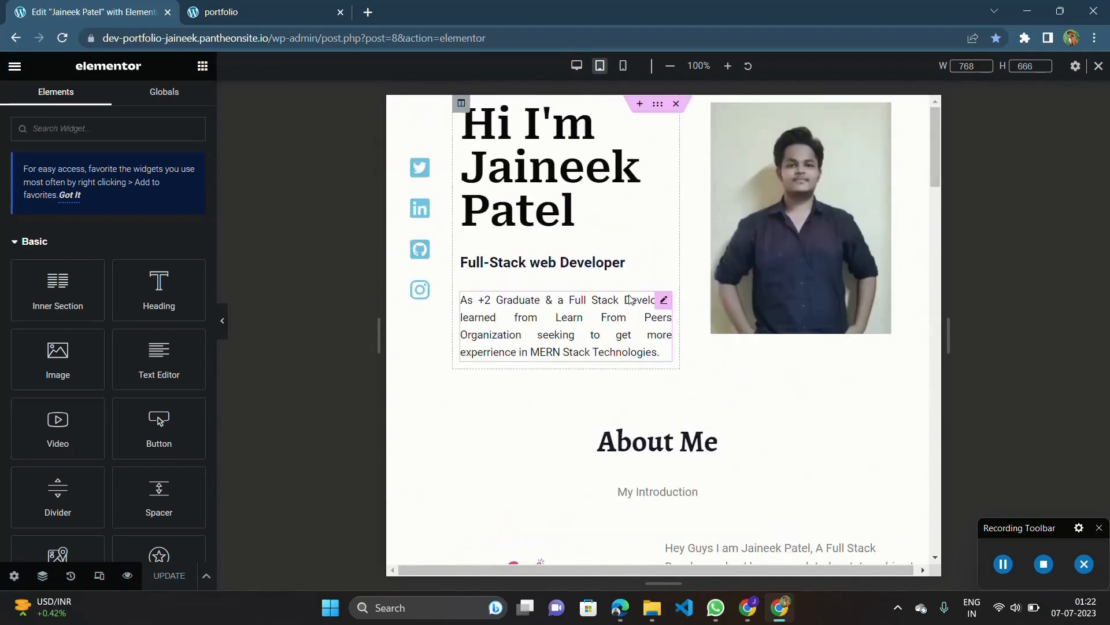
Switch to the mobile preview and examine the stacked layout, especially the vertical divider images in the Qualification section.
left_click(625, 67)
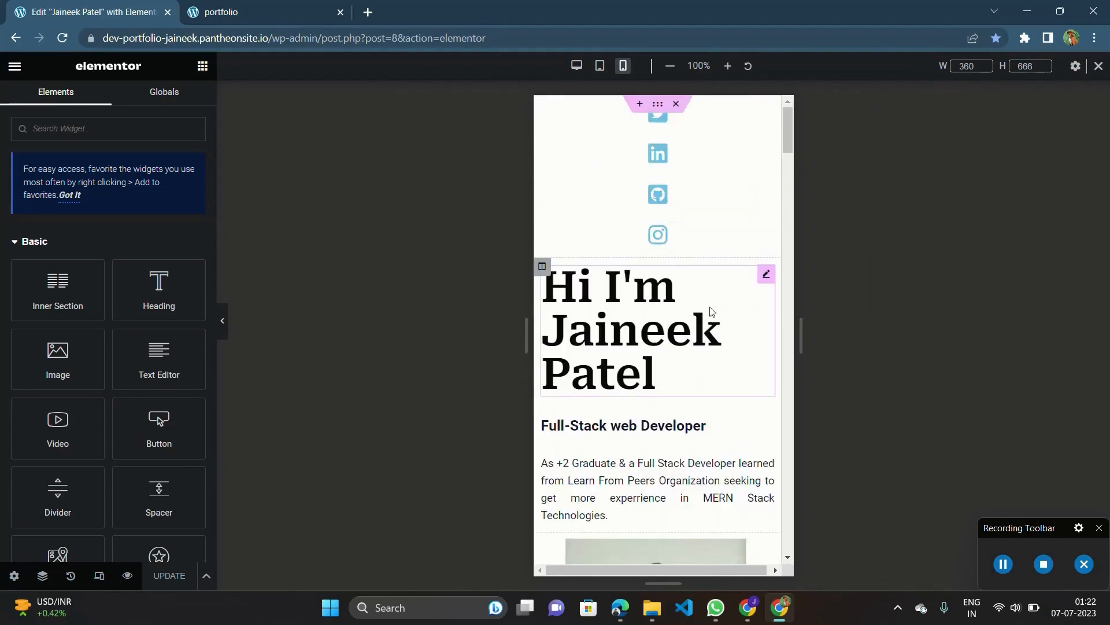
scroll(711, 311, "down", 15)
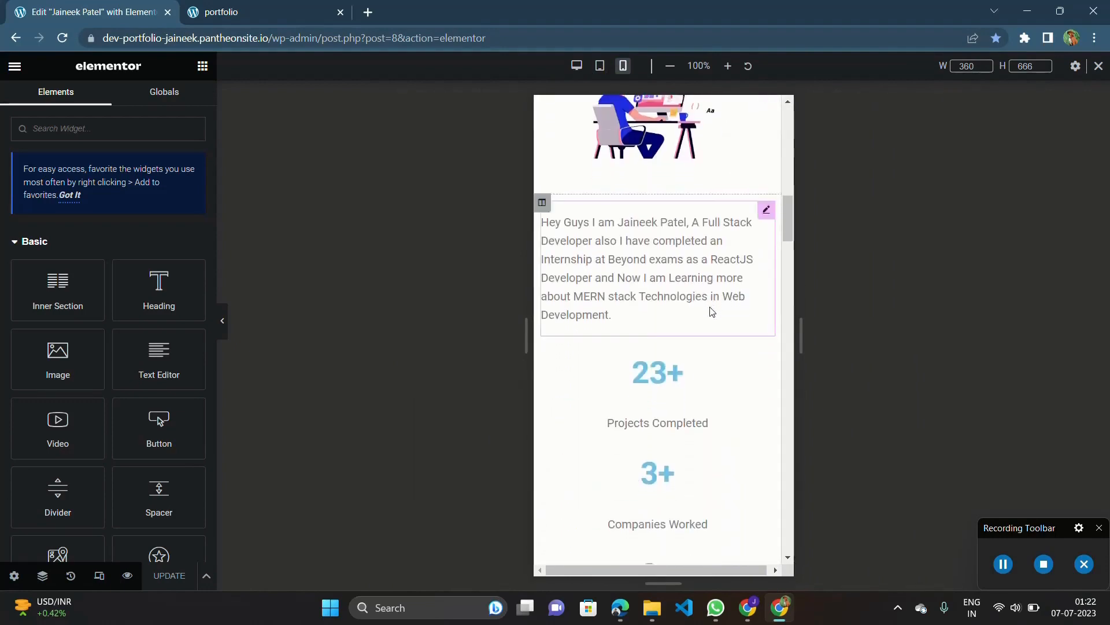
scroll(711, 311, "down", 12)
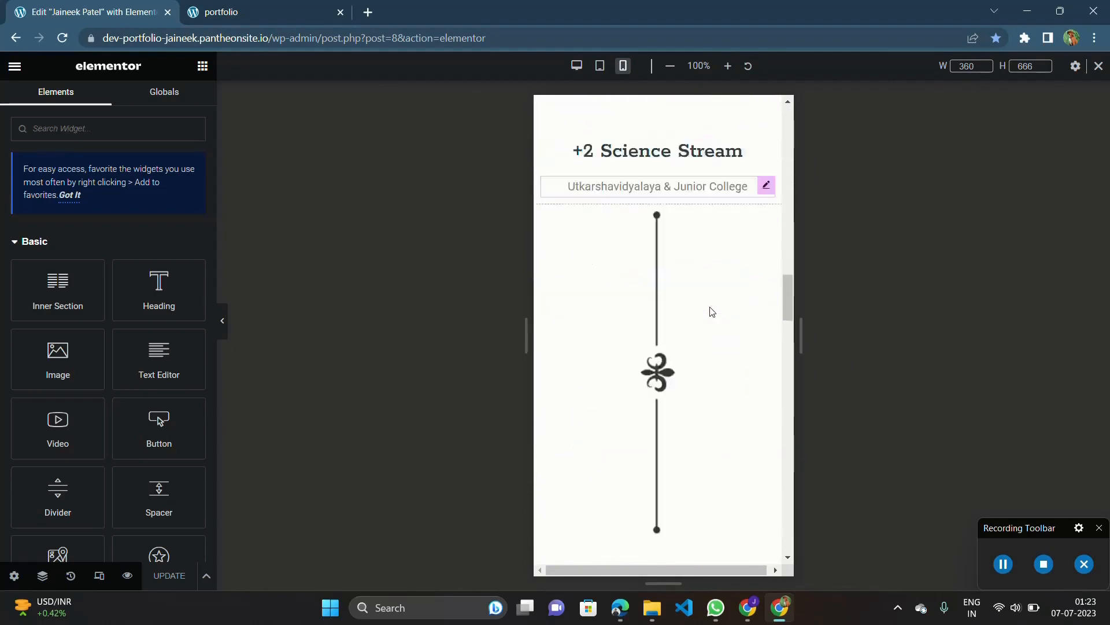
scroll(711, 311, "down", 13)
scroll(642, 332, "up", 3)
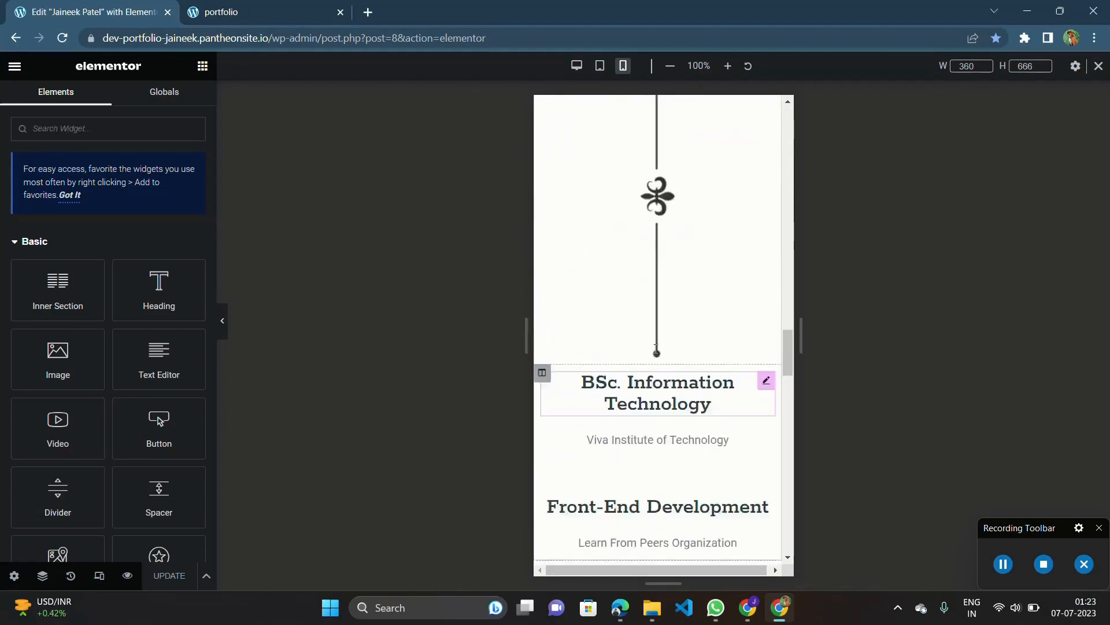
scroll(726, 307, "up", 10)
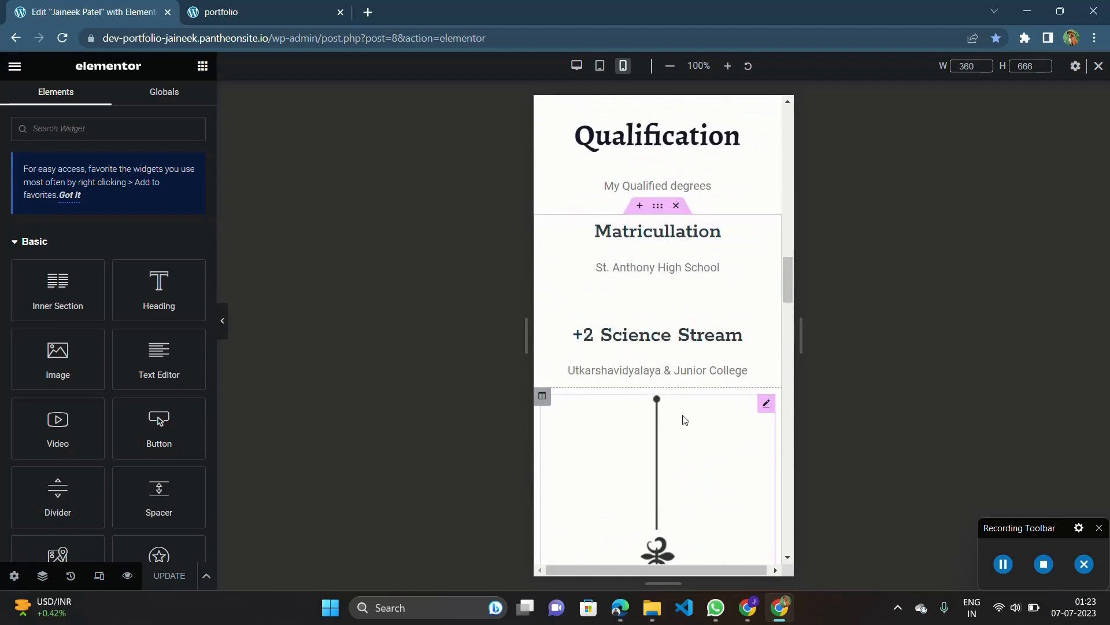
scroll(684, 420, "down", 2)
scroll(663, 333, "down", 4)
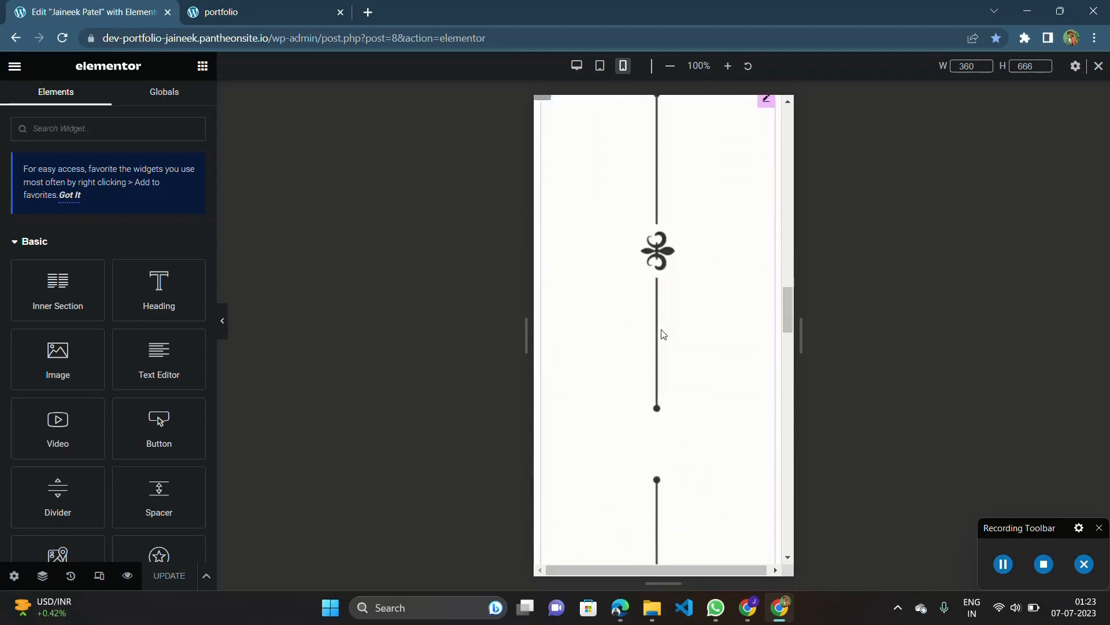
scroll(663, 334, "down", 1)
scroll(663, 334, "up", 8)
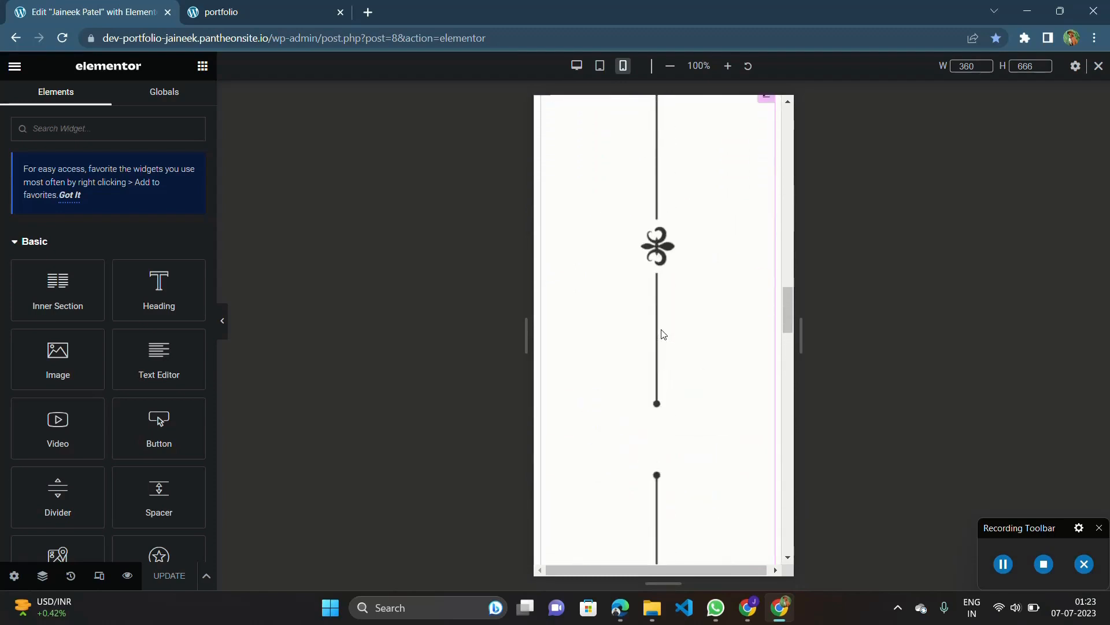
scroll(733, 330, "down", 8)
Examine the mobile layout of the Skills, Projects and footer sections, finishing back at the top of the page.
scroll(712, 322, "down", 8)
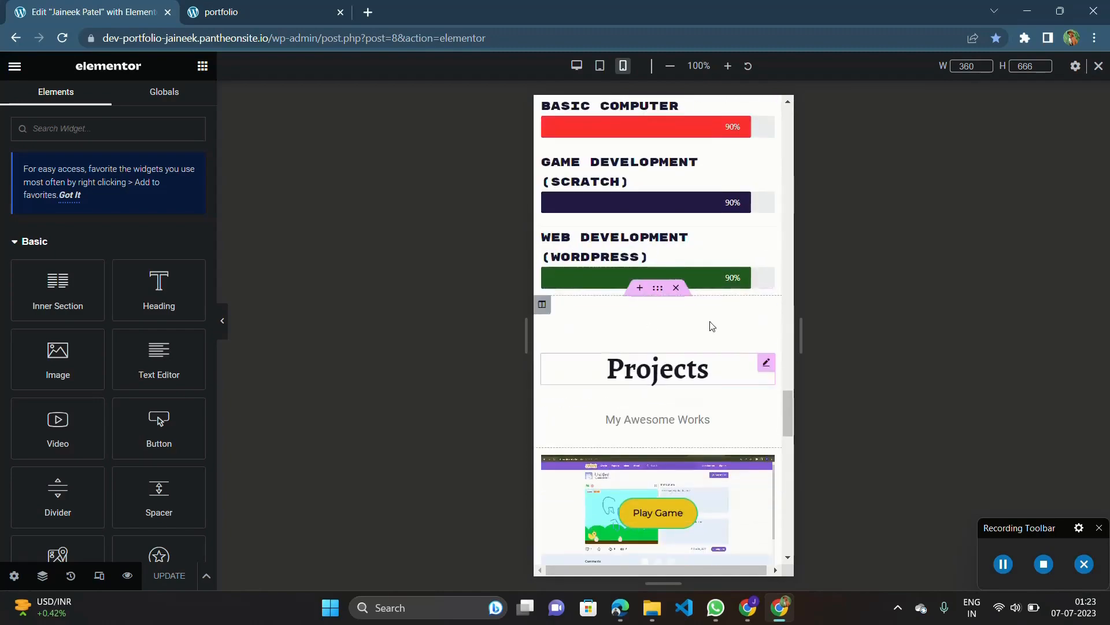
scroll(673, 467, "down", 6)
scroll(672, 467, "down", 15)
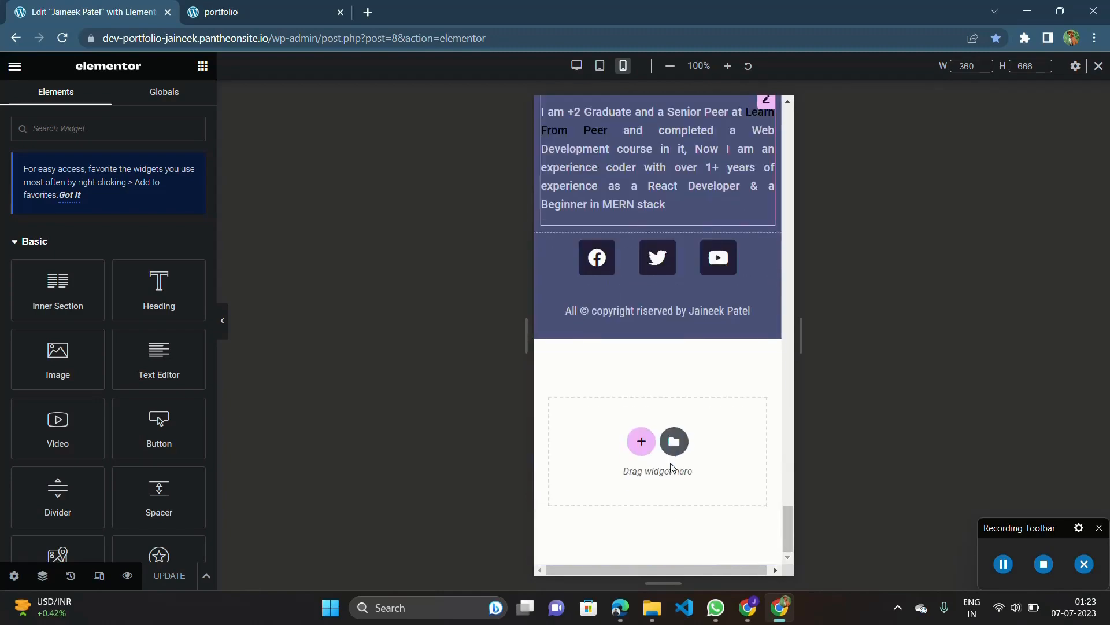
scroll(673, 468, "up", 13)
scroll(671, 466, "up", 20)
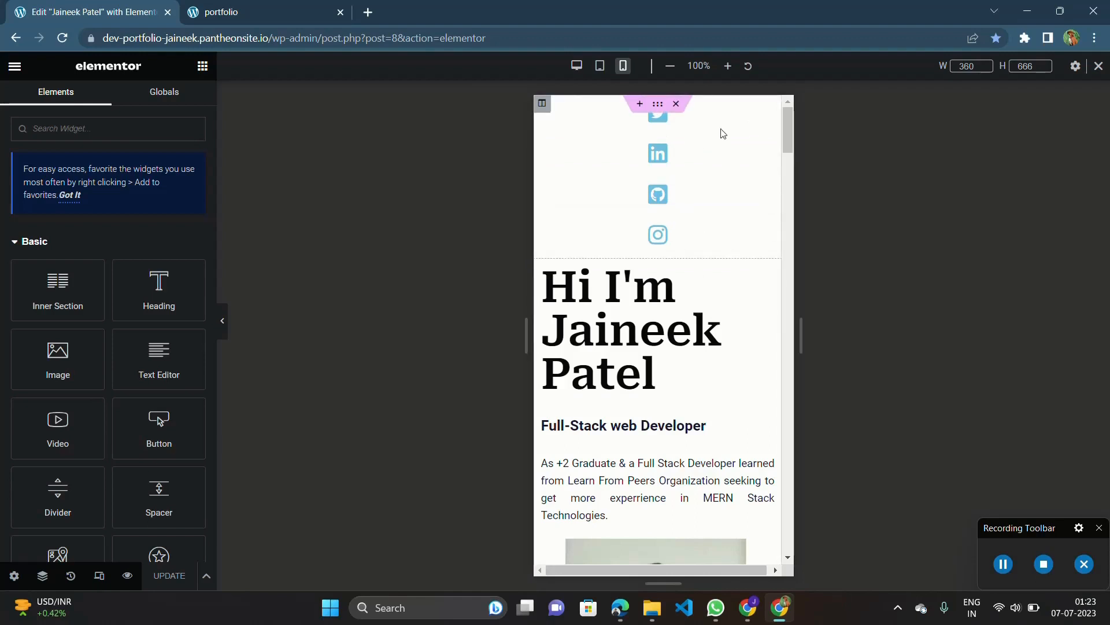
Select the header's Twitter icon in the mobile preview and examine its Content and Advanced settings.
left_click(659, 119)
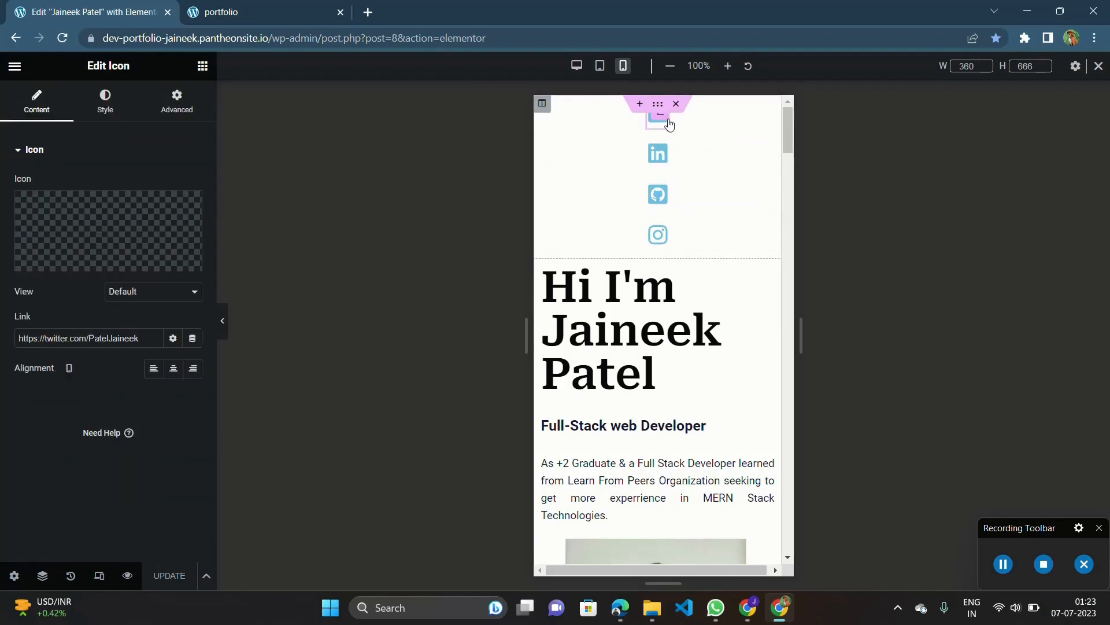
left_click(170, 115)
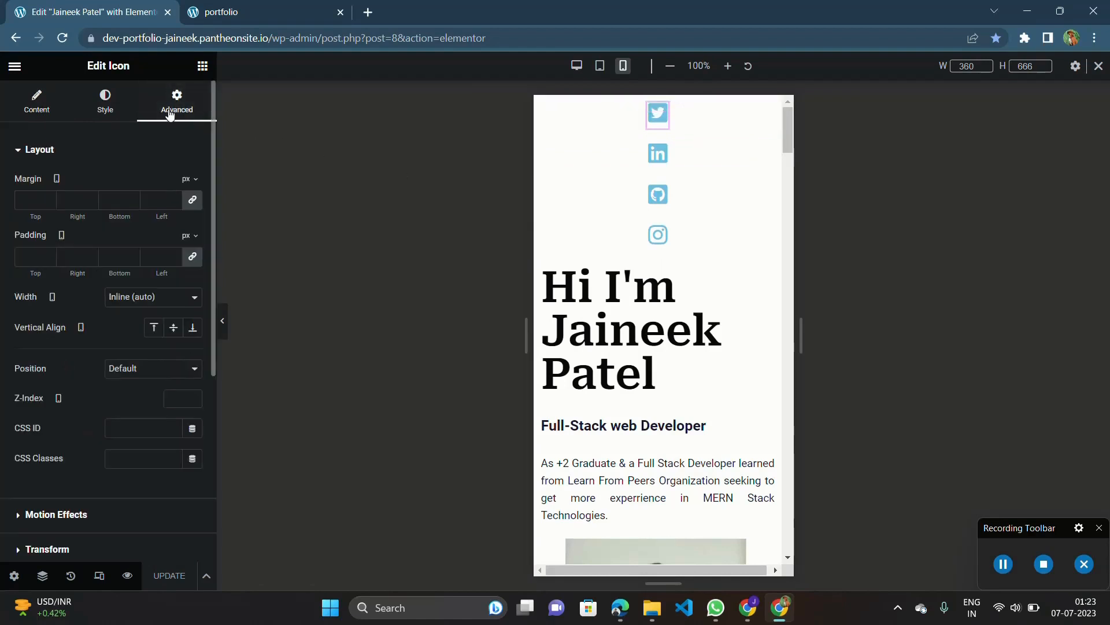
left_click(40, 108)
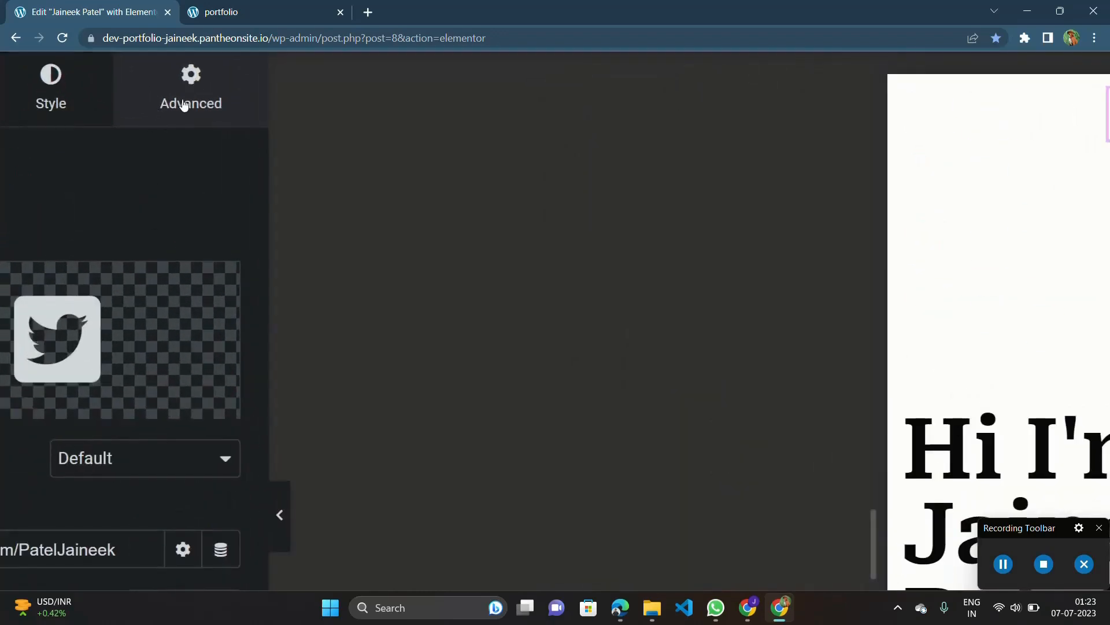
left_click(184, 105)
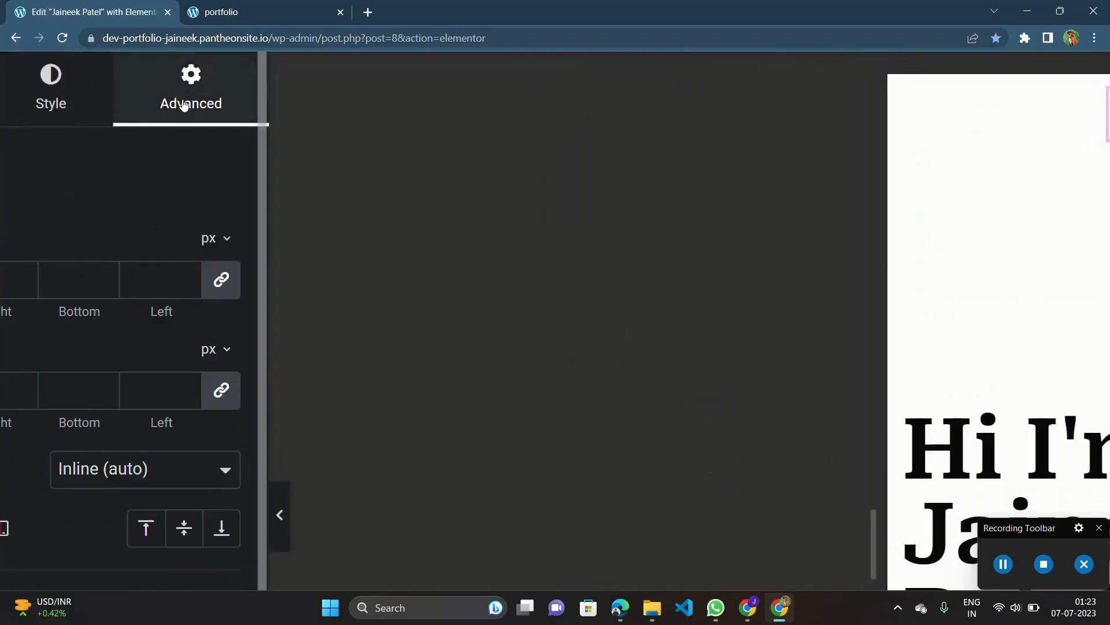
scroll(184, 105, "down", 2)
scroll(184, 105, "up", 2)
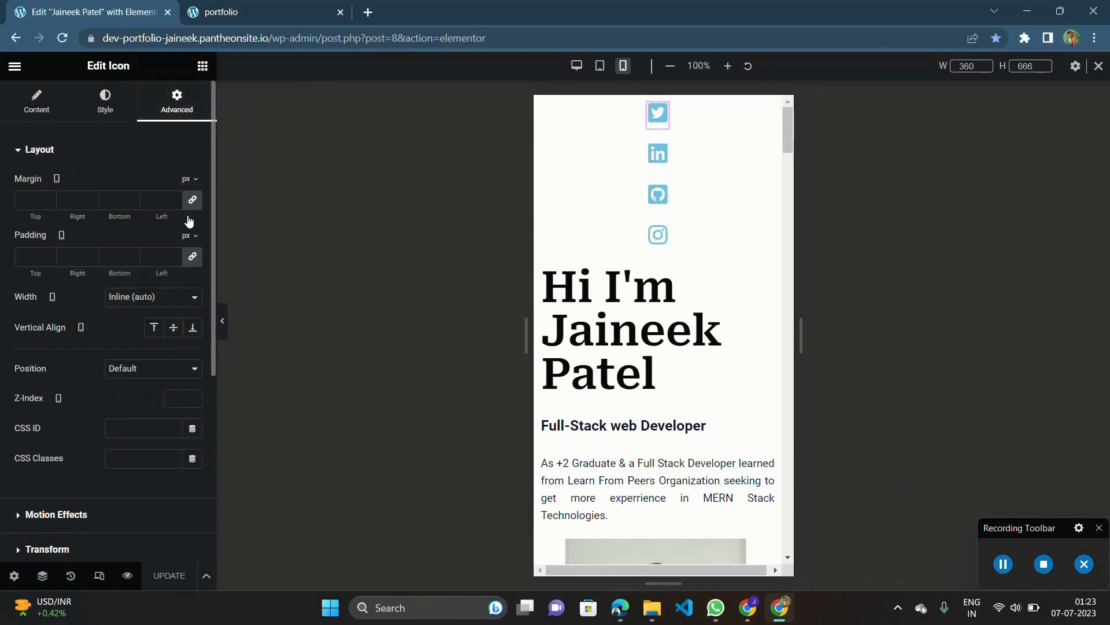
Set the Twitter icon's mobile width to Default and back to Inline (auto).
left_click(140, 300)
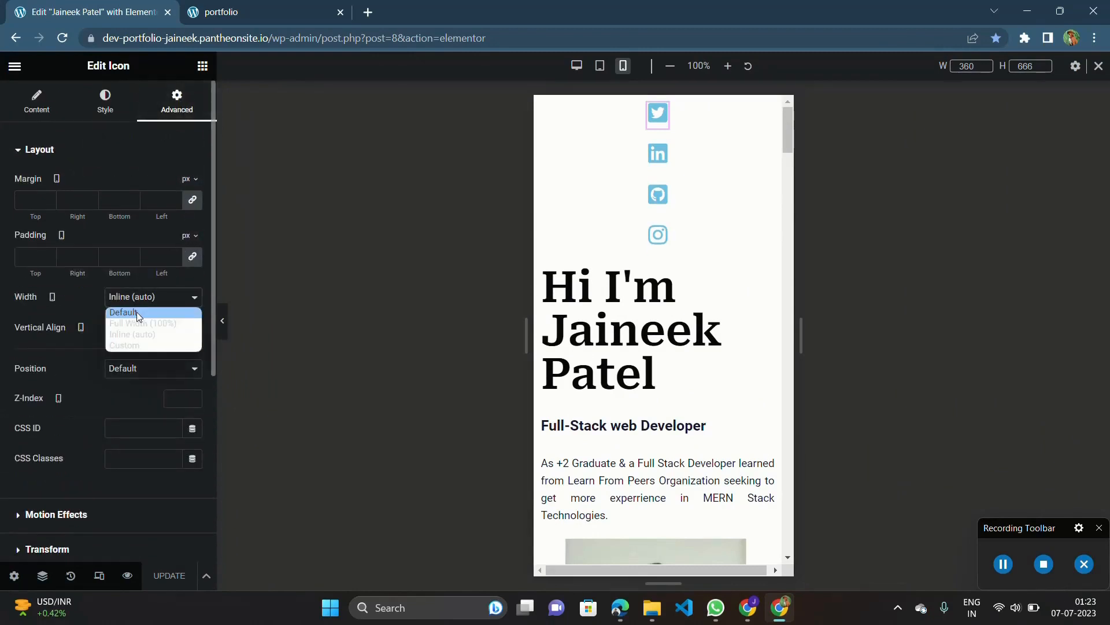
left_click(136, 313)
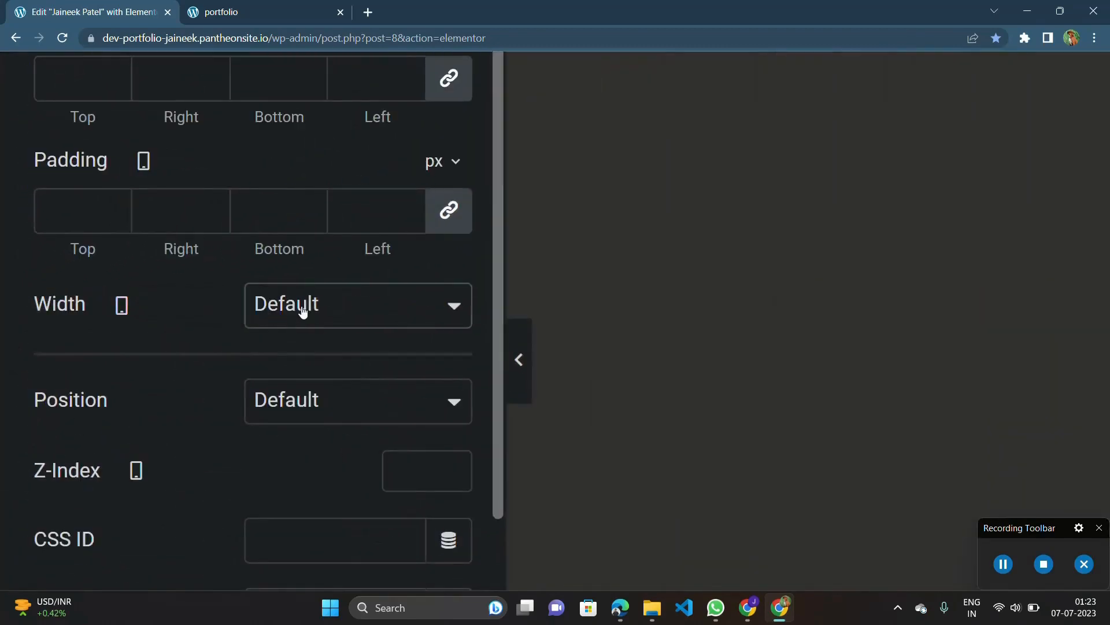
left_click(303, 311)
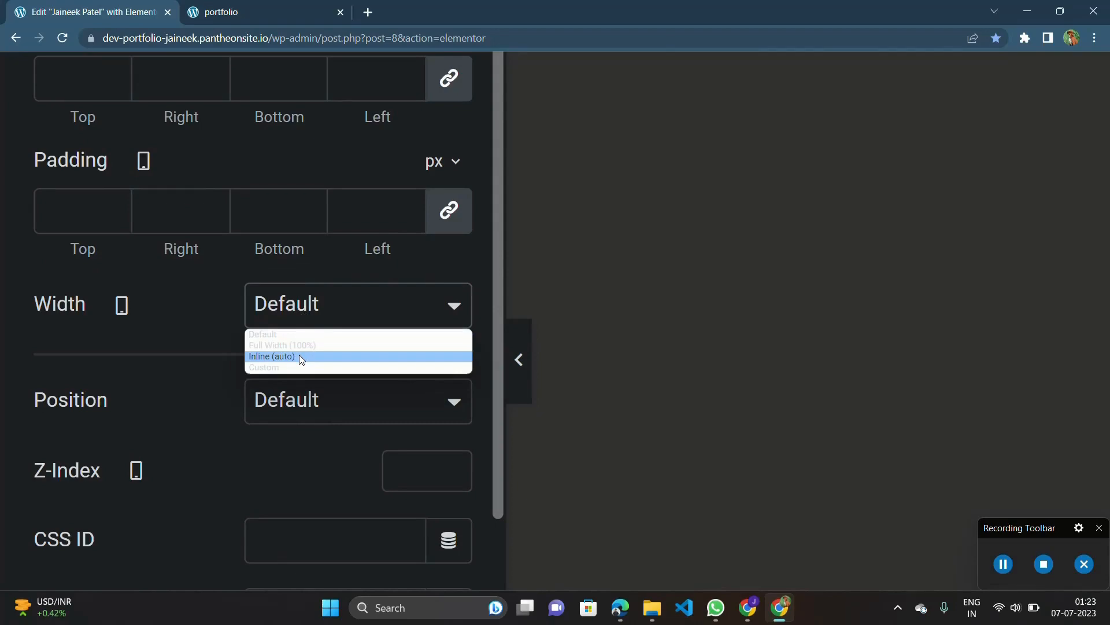
left_click(300, 357)
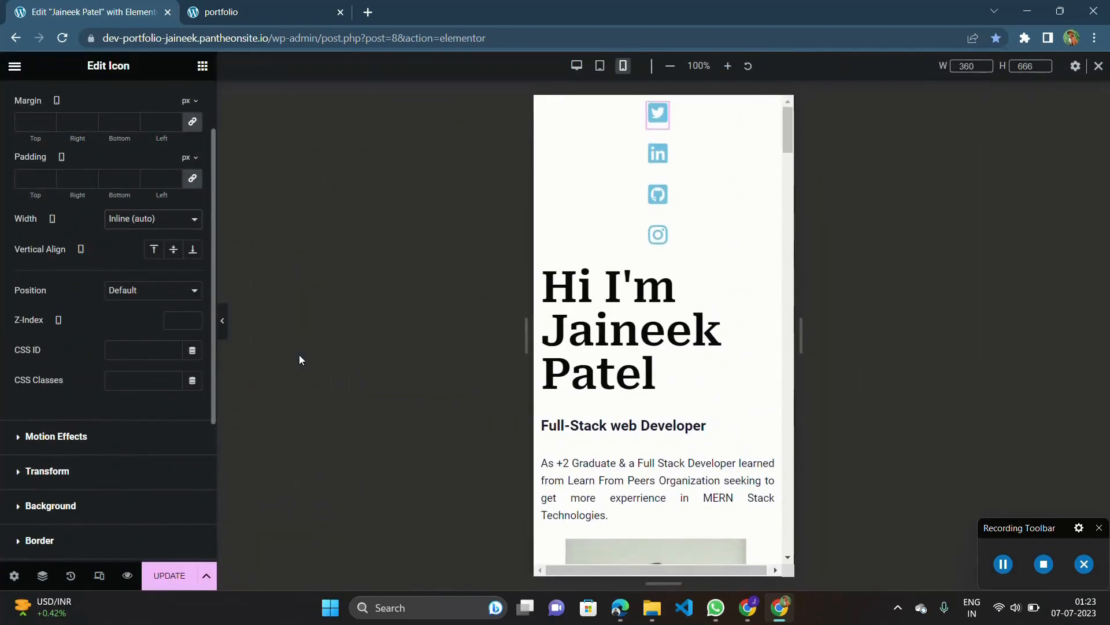
scroll(75, 278, "up", 3)
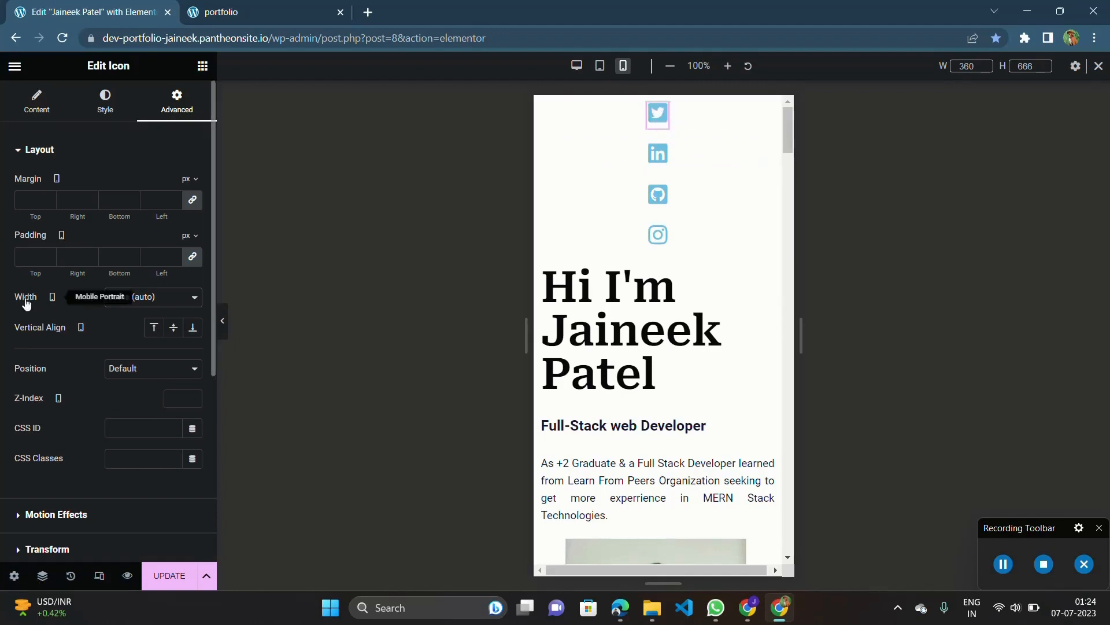
left_click(128, 304)
left_click(129, 298)
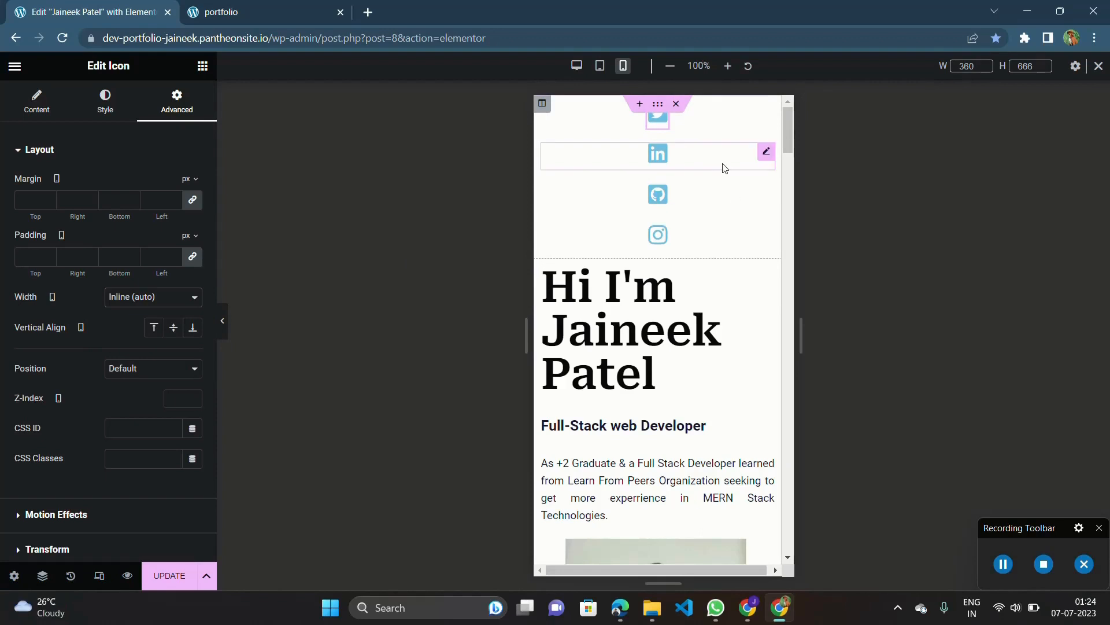
Set the header LinkedIn icon's mobile width to Inline (auto).
left_click(766, 152)
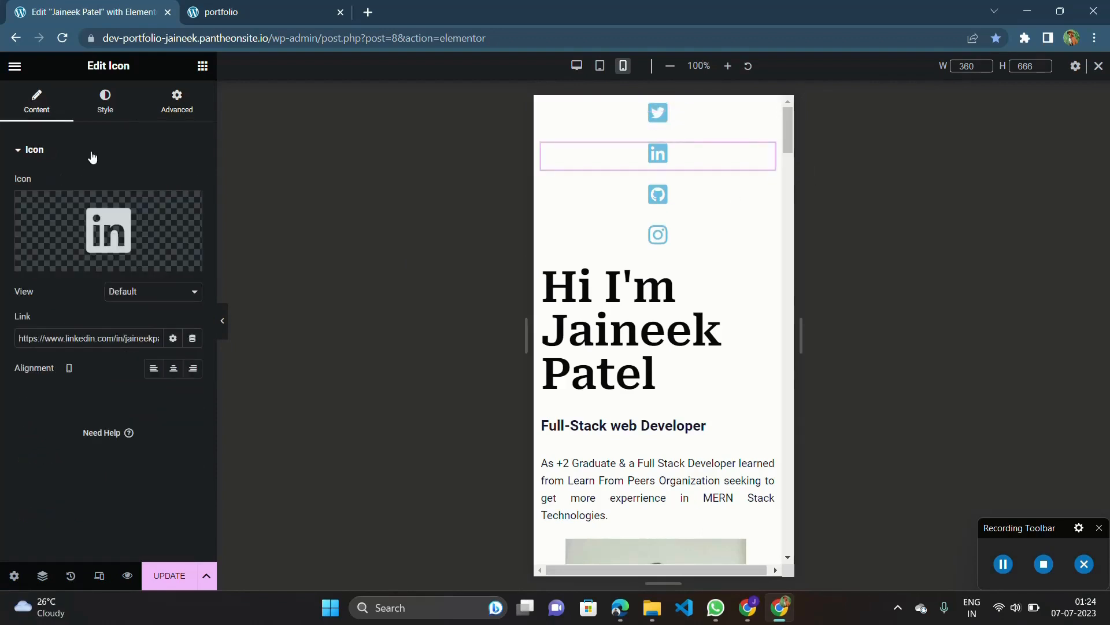
left_click(183, 106)
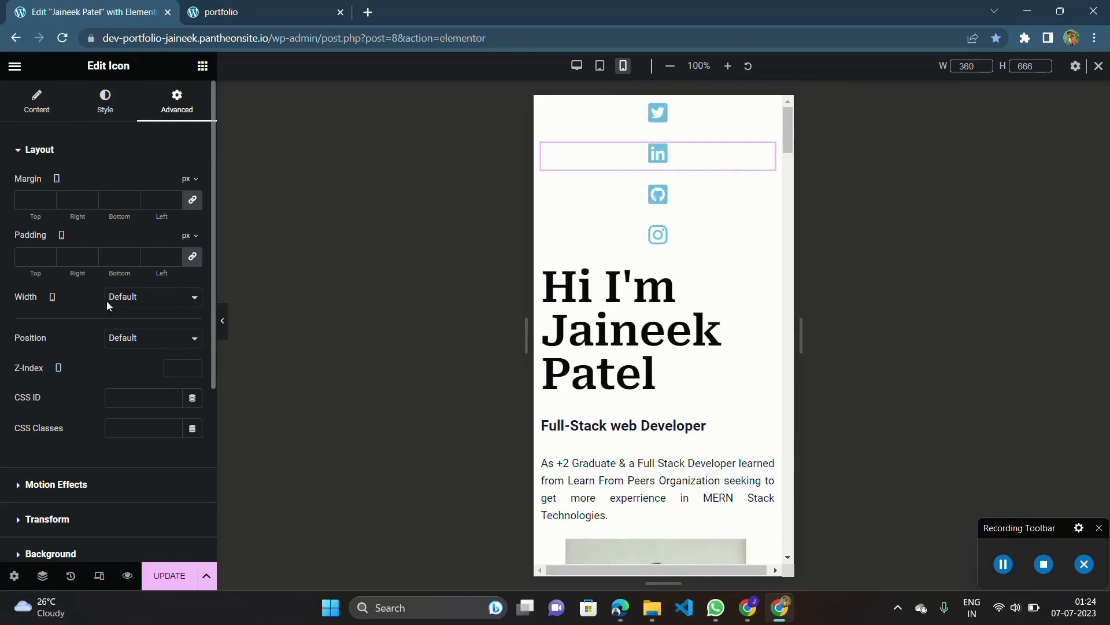
left_click(124, 300)
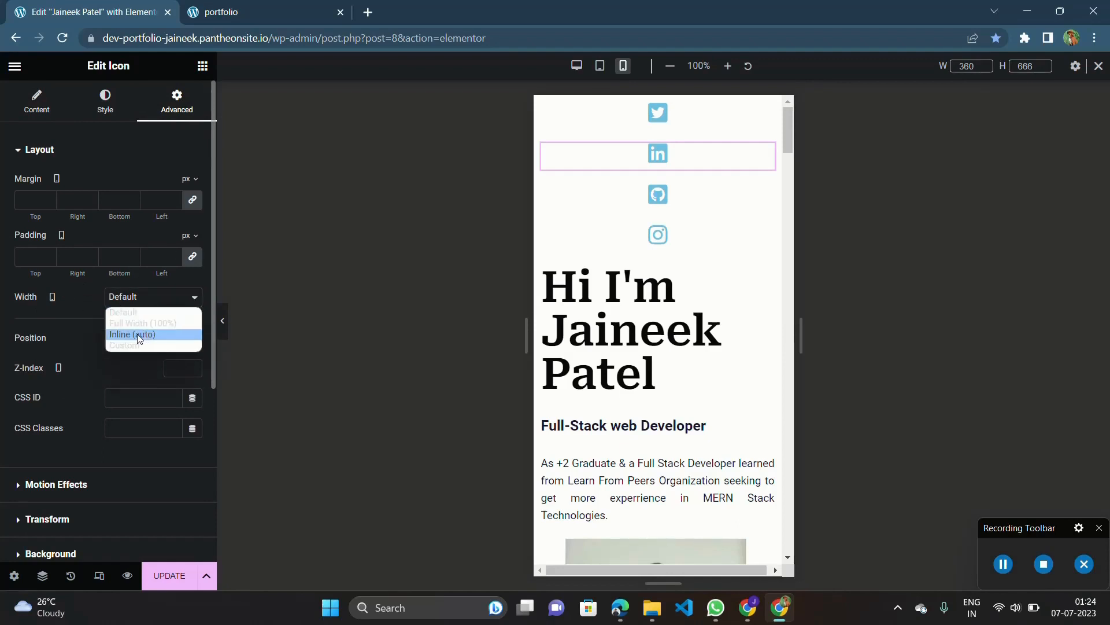
left_click(140, 335)
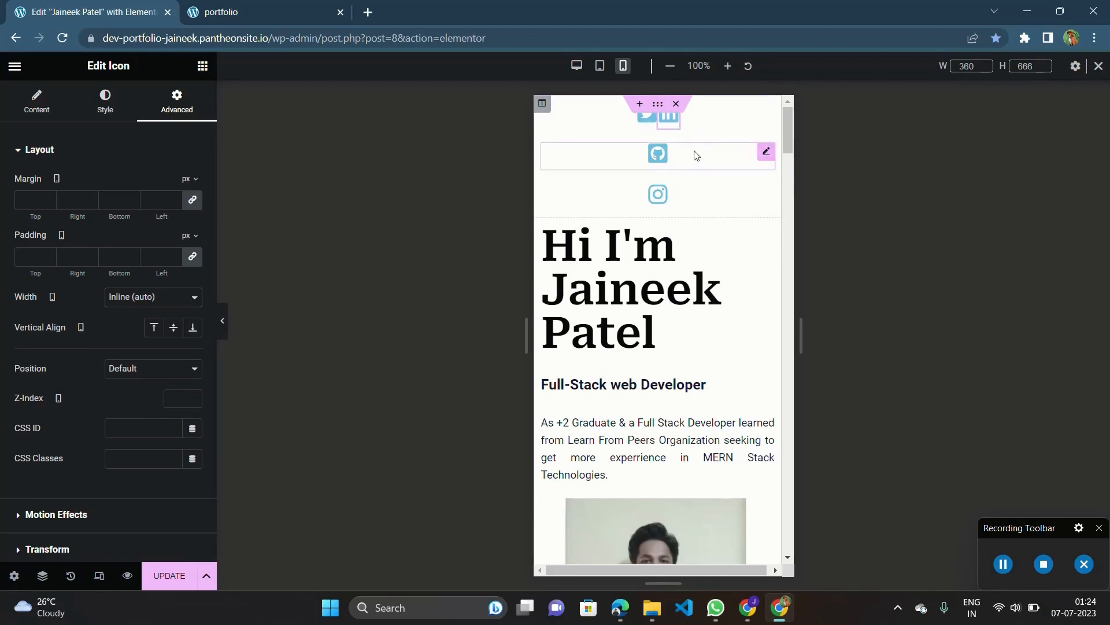
Set the header GitHub icon's mobile width to Inline (auto).
left_click(763, 159)
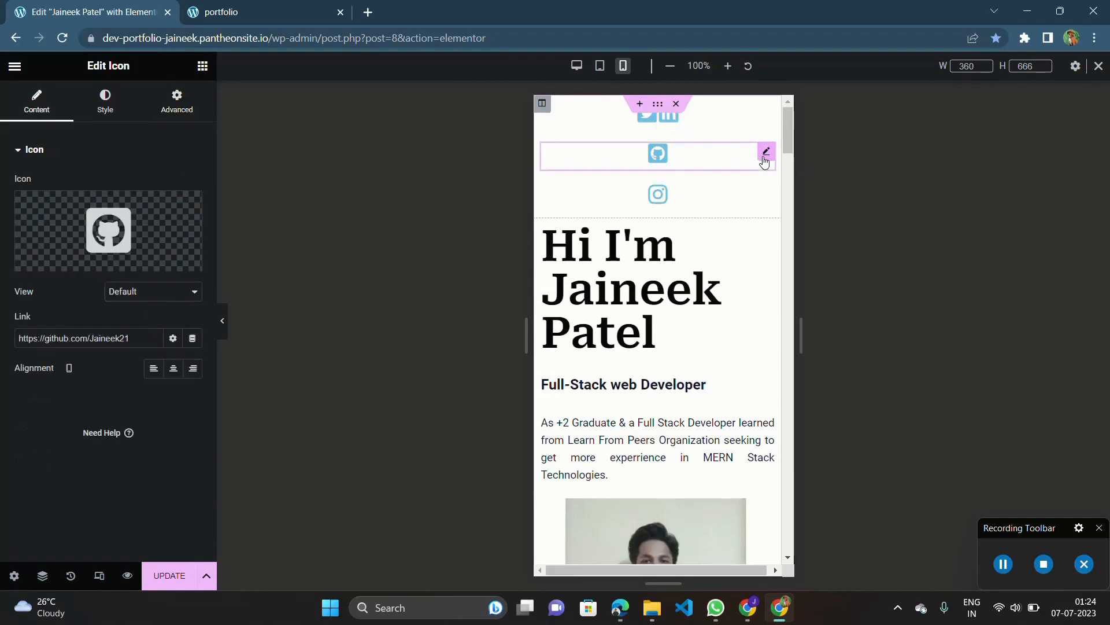
left_click(177, 103)
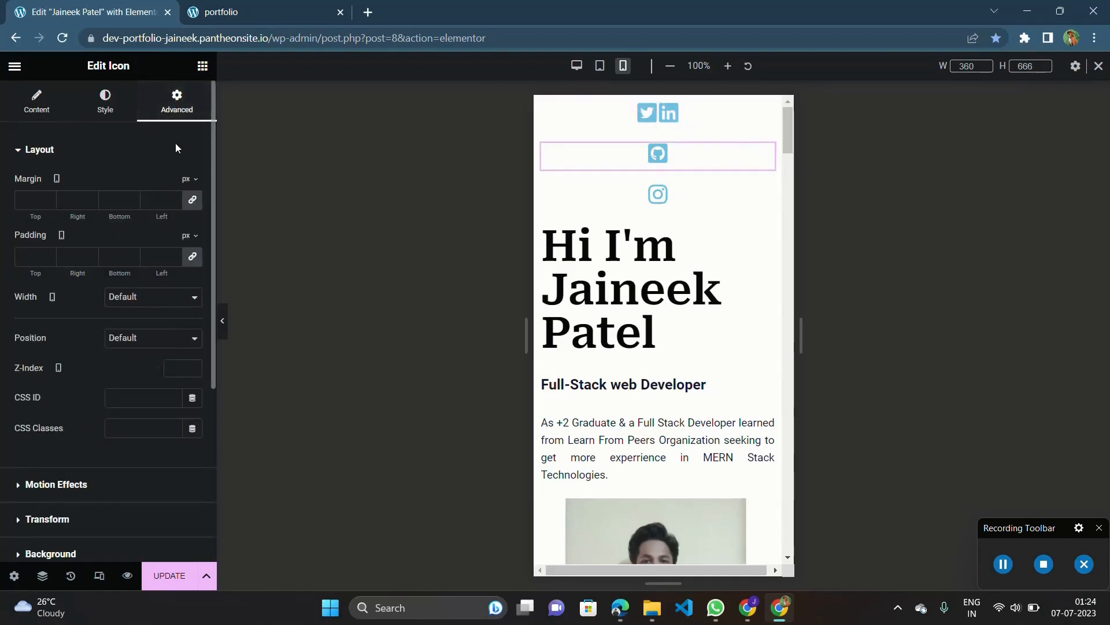
left_click(153, 296)
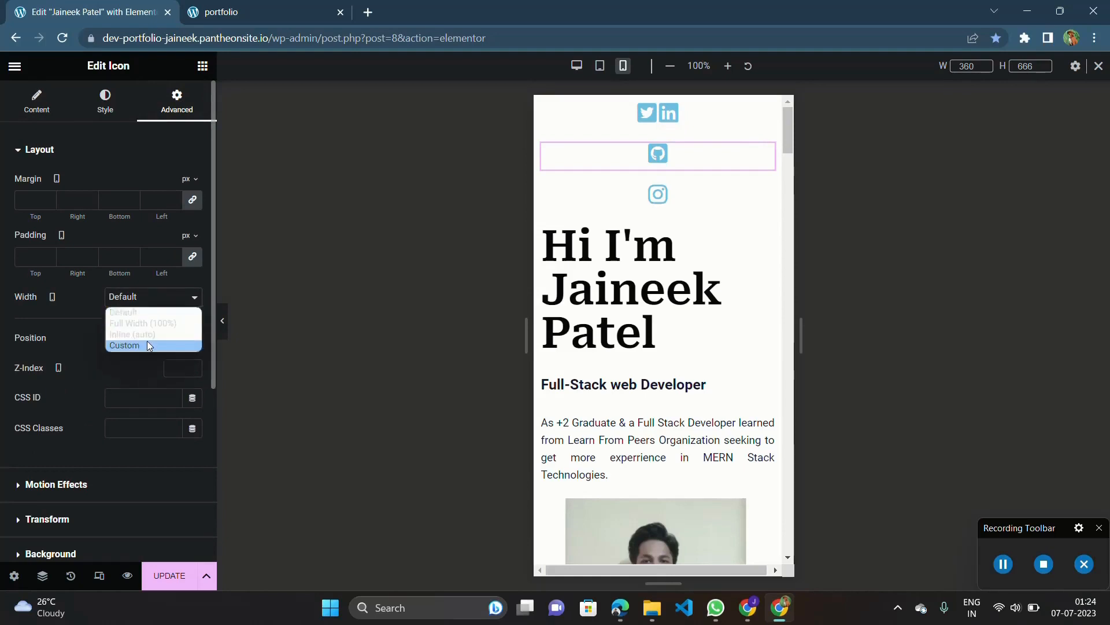
left_click(155, 338)
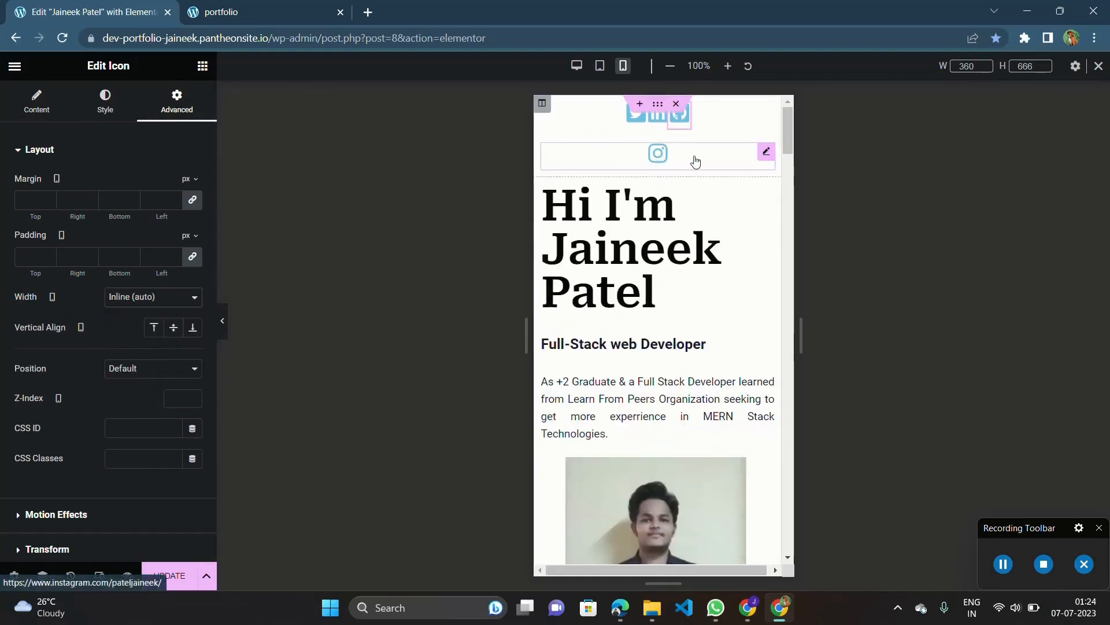
Set the header Instagram icon's mobile width to Inline (auto).
left_click(767, 151)
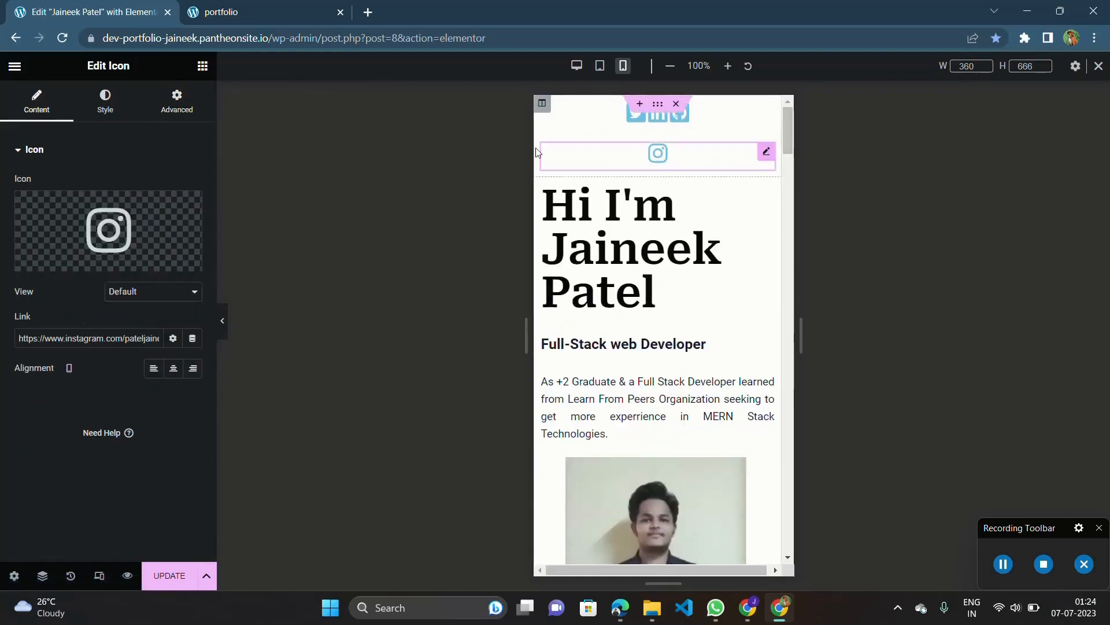
left_click(180, 113)
left_click(155, 296)
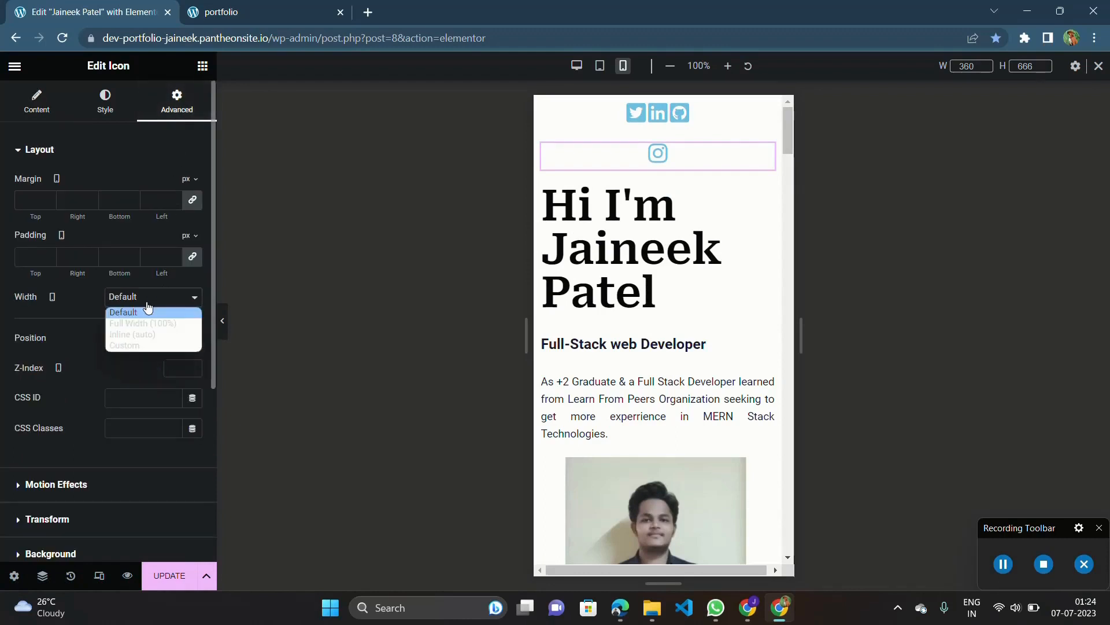
left_click(139, 333)
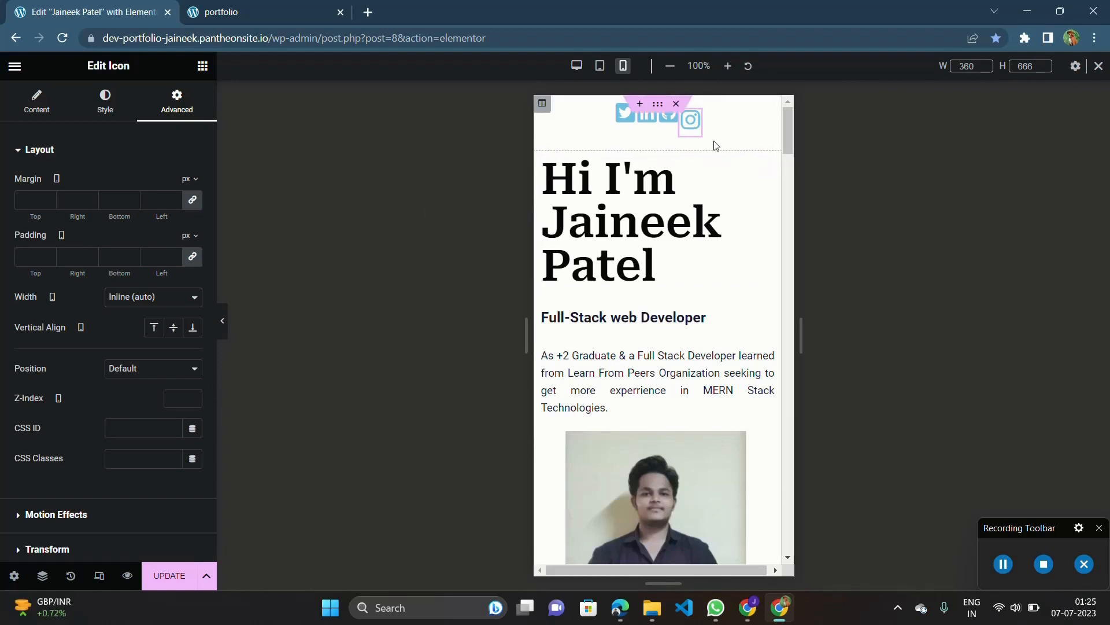
Try 8 px margins around the Instagram icon with bottom margins of 5 and 0 px, and clear all the margin values.
left_click(132, 197)
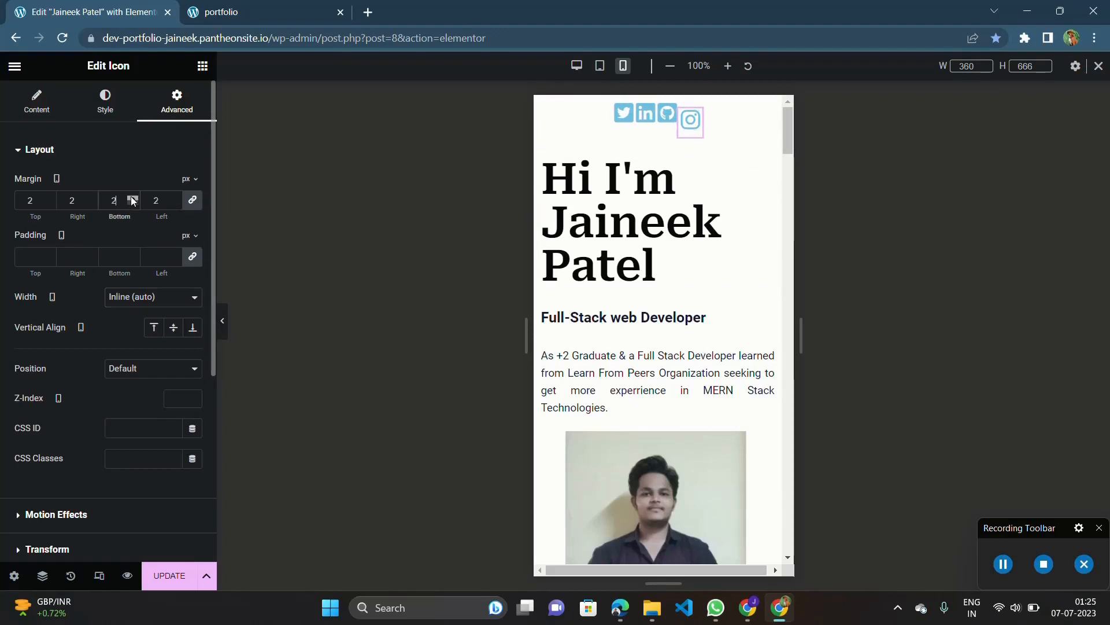
left_click(191, 202)
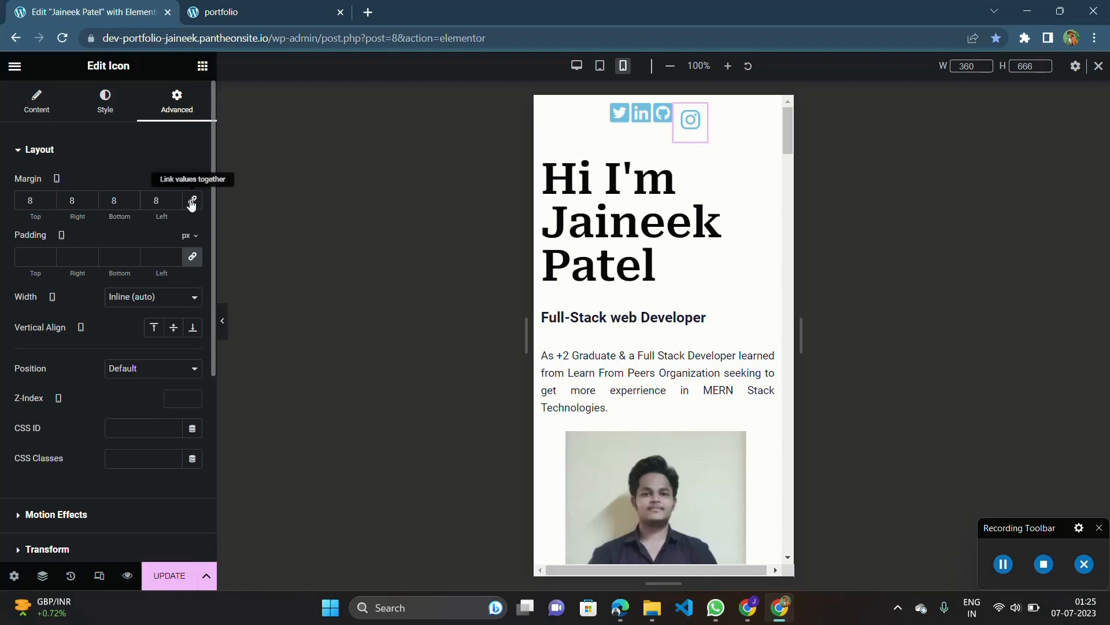
left_click(191, 202)
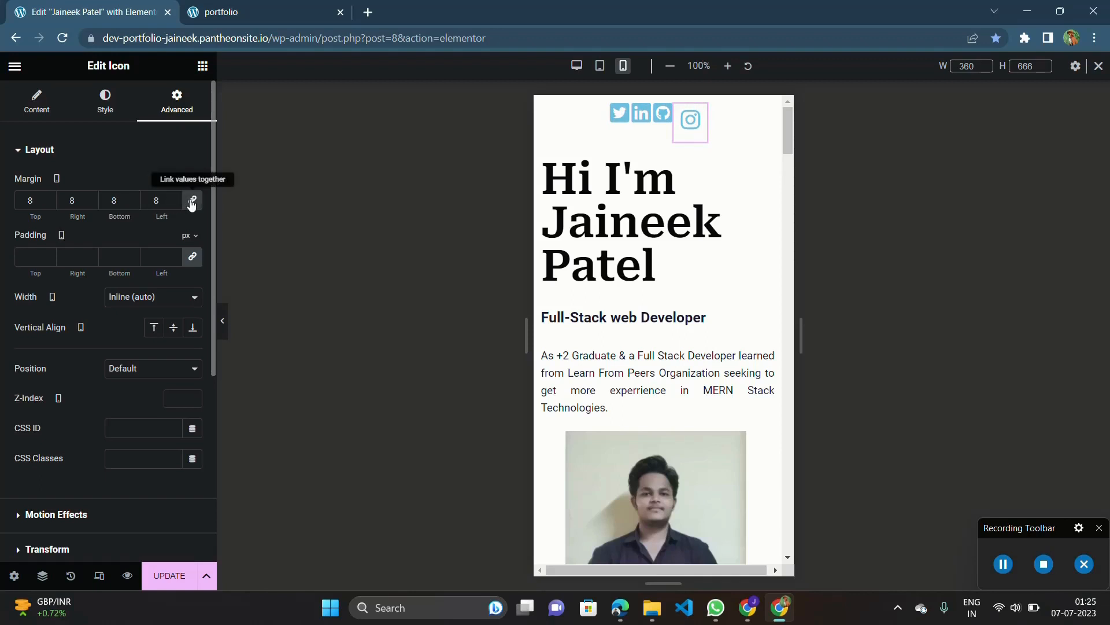
left_click(129, 203)
left_click(129, 202)
left_click(129, 203)
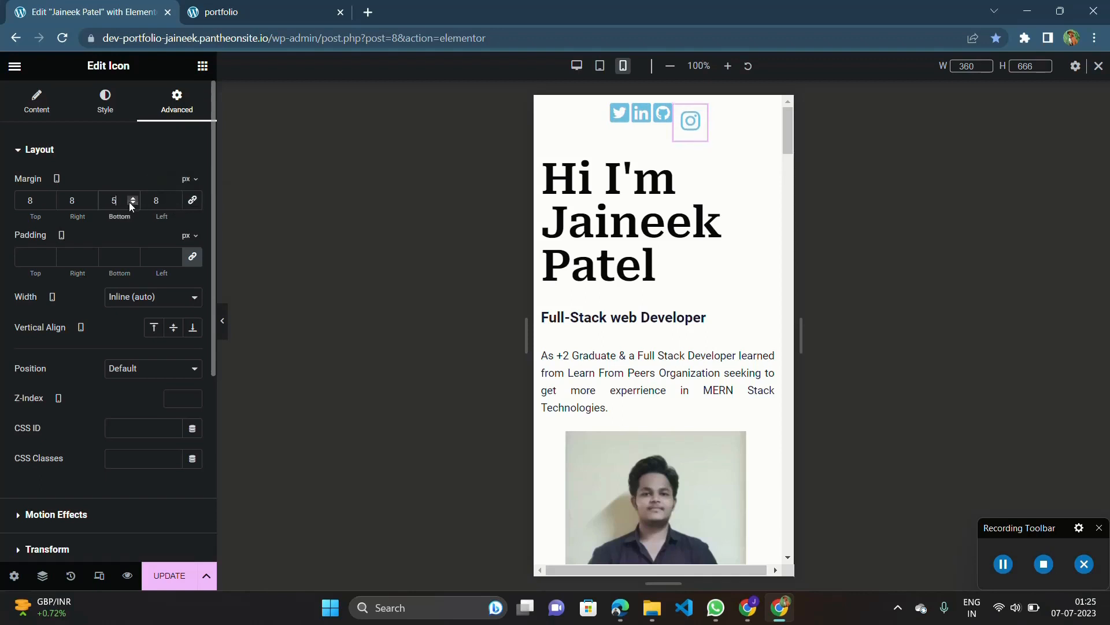
left_click(194, 202)
left_click(126, 201)
key("BackSpace")
type("0")
left_click(194, 204)
left_click(120, 204)
key("BackSpace")
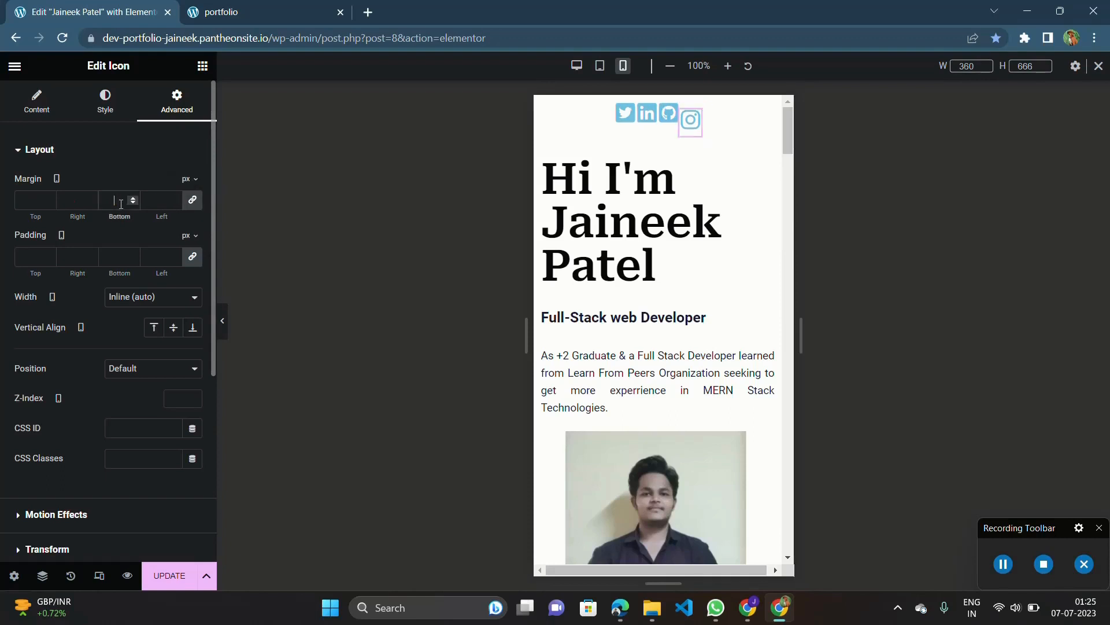
Unlink the Instagram icon's mobile margins and raise only the bottom margin to 18 px.
left_click(194, 200)
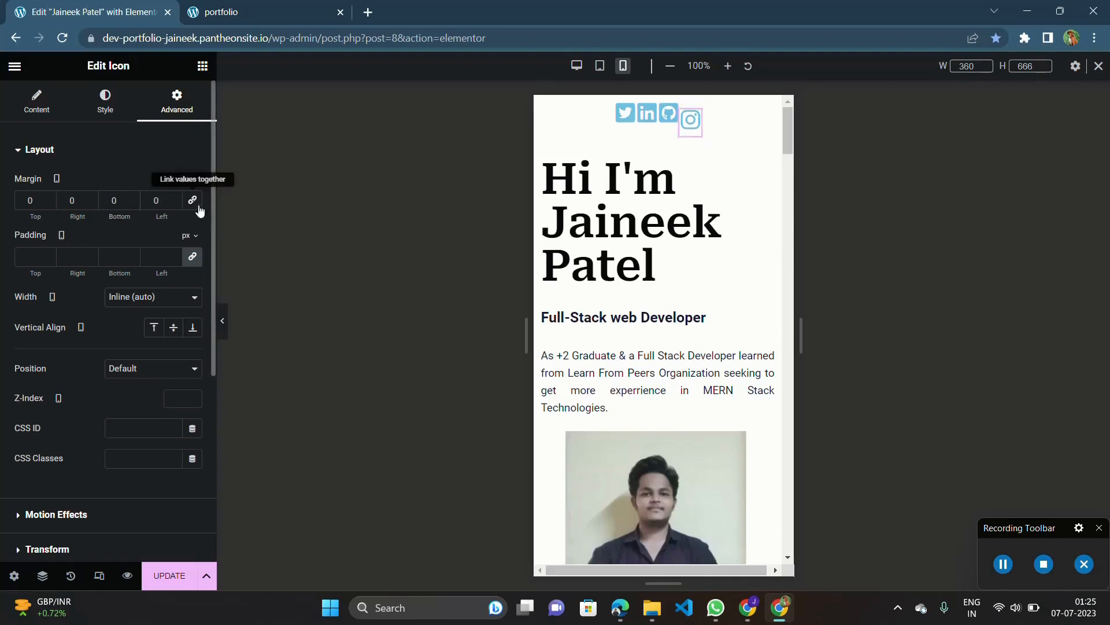
left_click(133, 199)
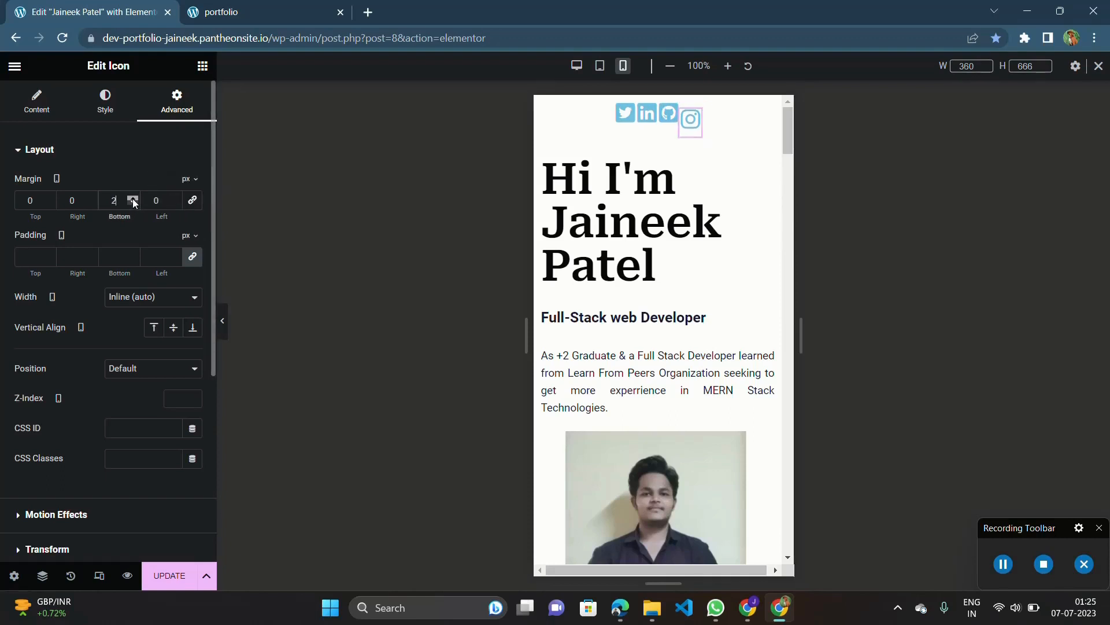
left_click(133, 198)
left_click(133, 198)
left_click(133, 198)
left_click(133, 199)
left_click(133, 202)
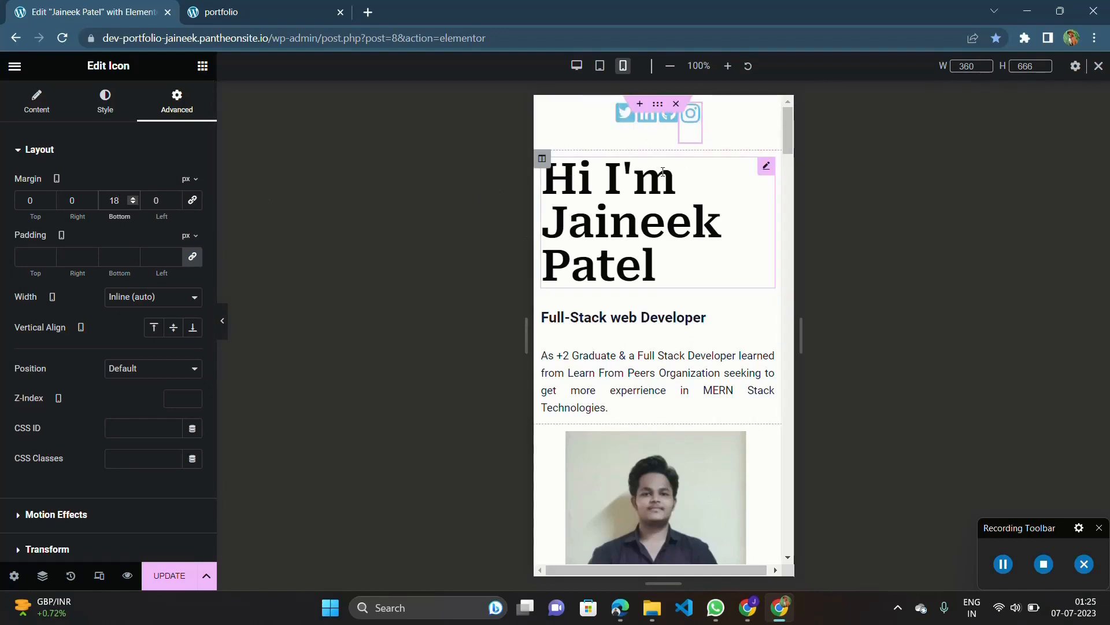
Select the column holding the social icons and set its mobile horizontal alignment to Space Evenly.
left_click(736, 193)
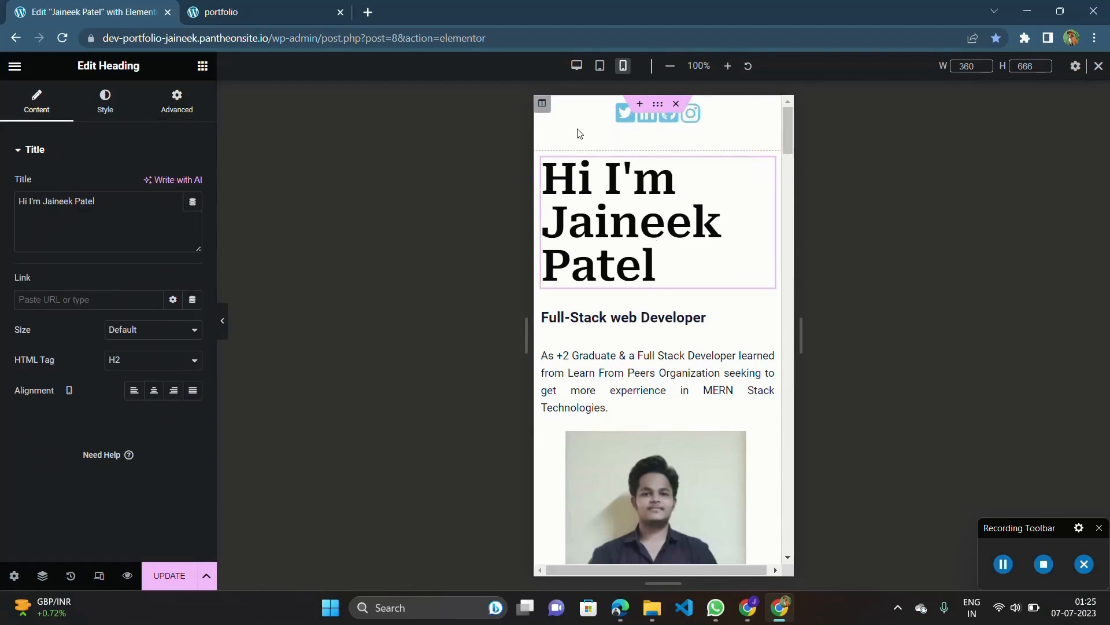
left_click(543, 110)
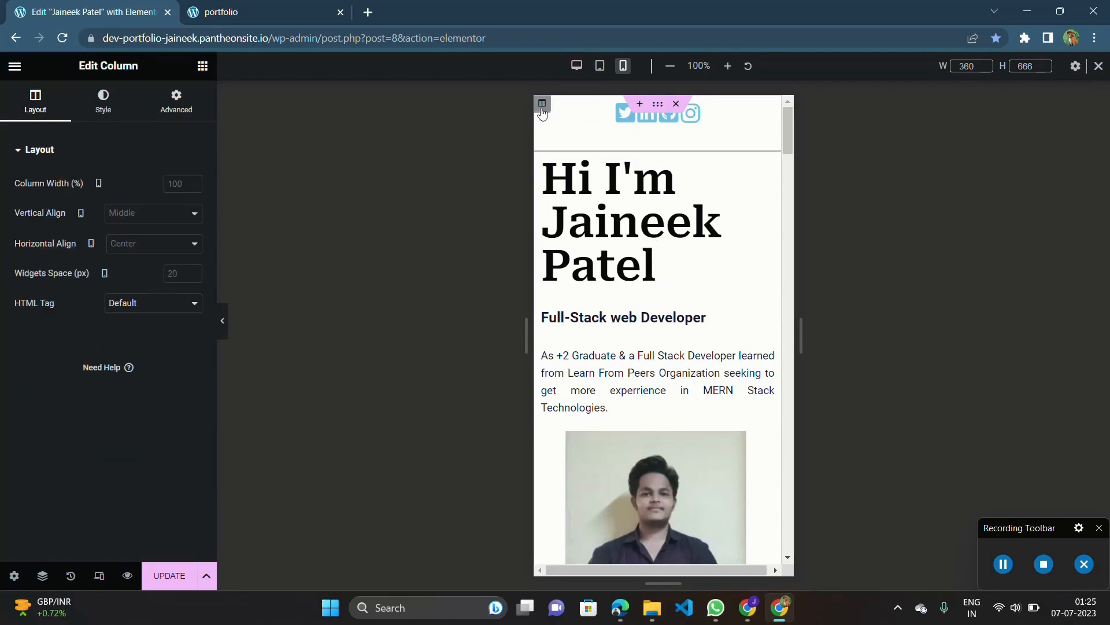
scroll(544, 105, "up", 5)
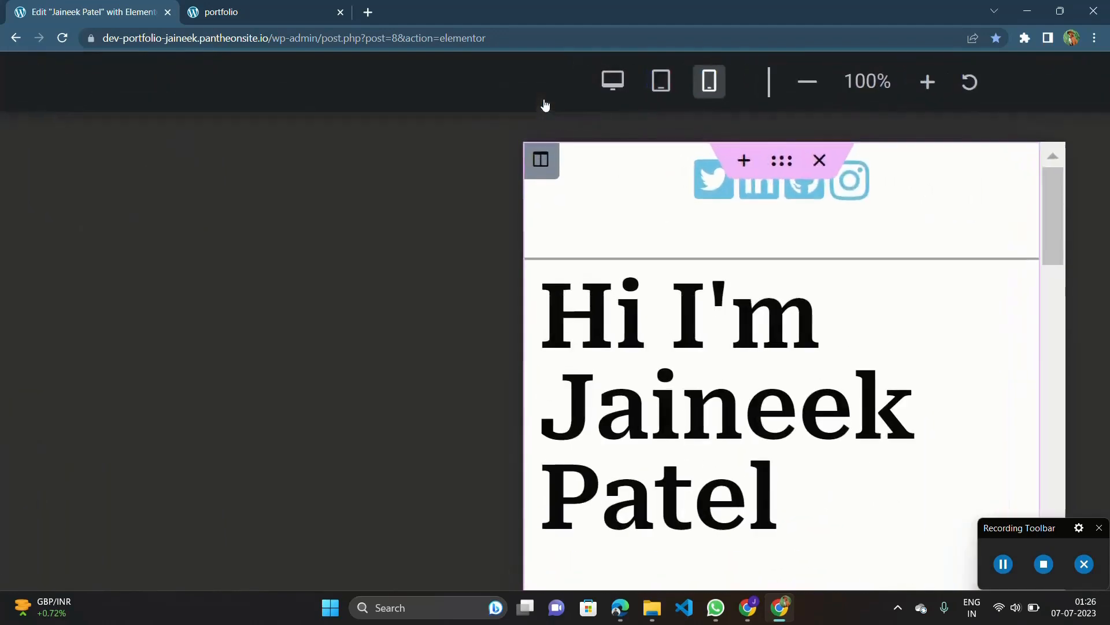
left_click(537, 168)
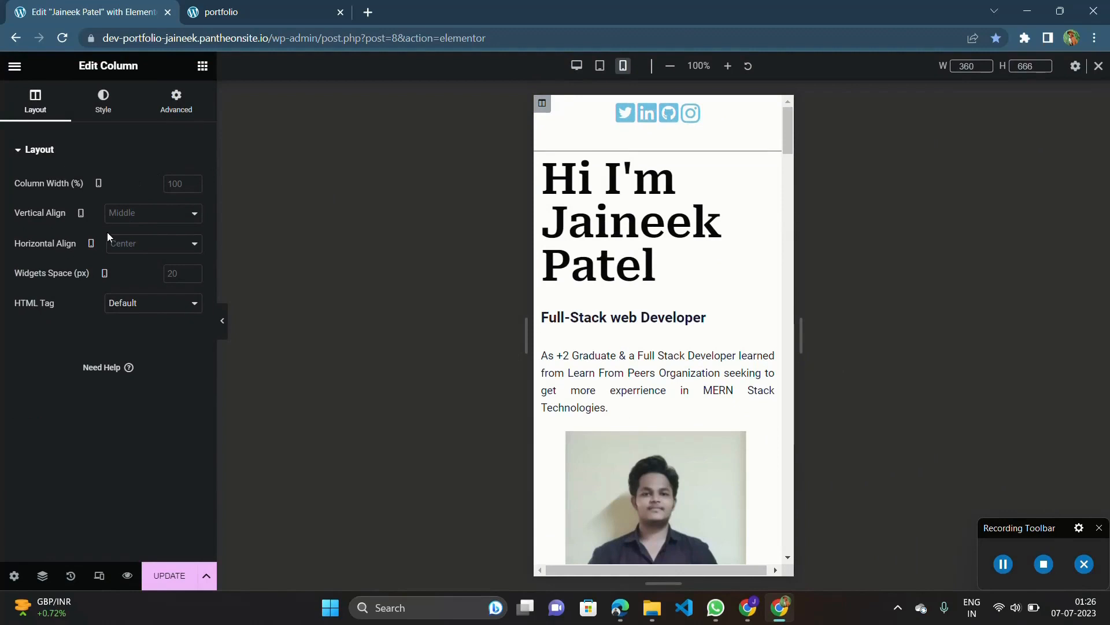
left_click(169, 213)
left_click(169, 212)
left_click(150, 249)
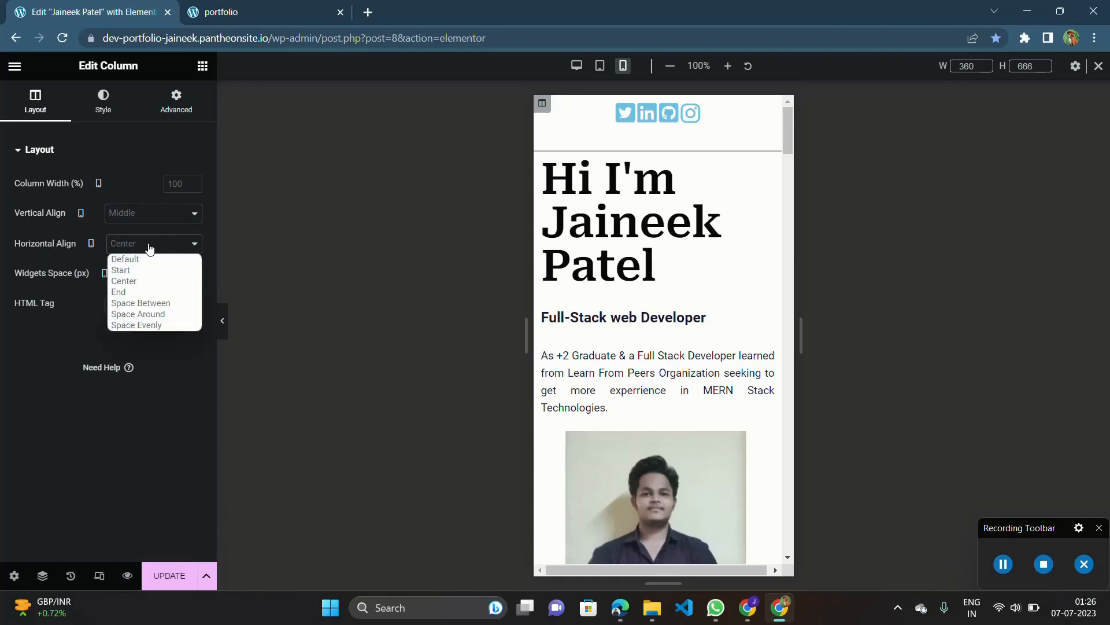
left_click(155, 323)
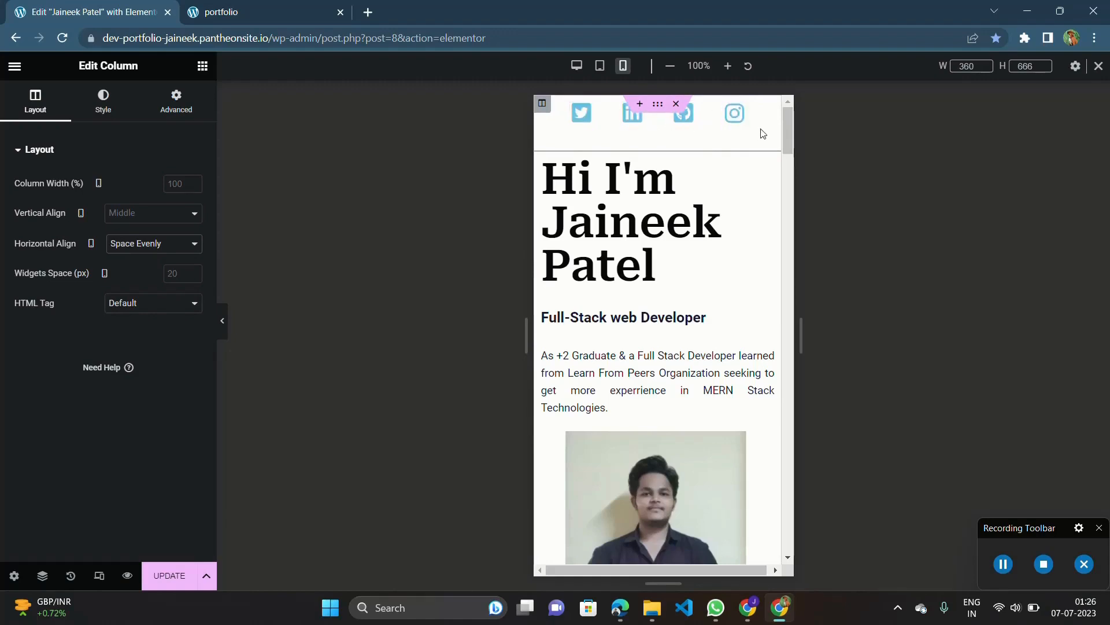
Save the page with the updated mobile icon layout.
scroll(171, 575, "up", 5)
left_click(171, 574)
scroll(171, 575, "down", 5)
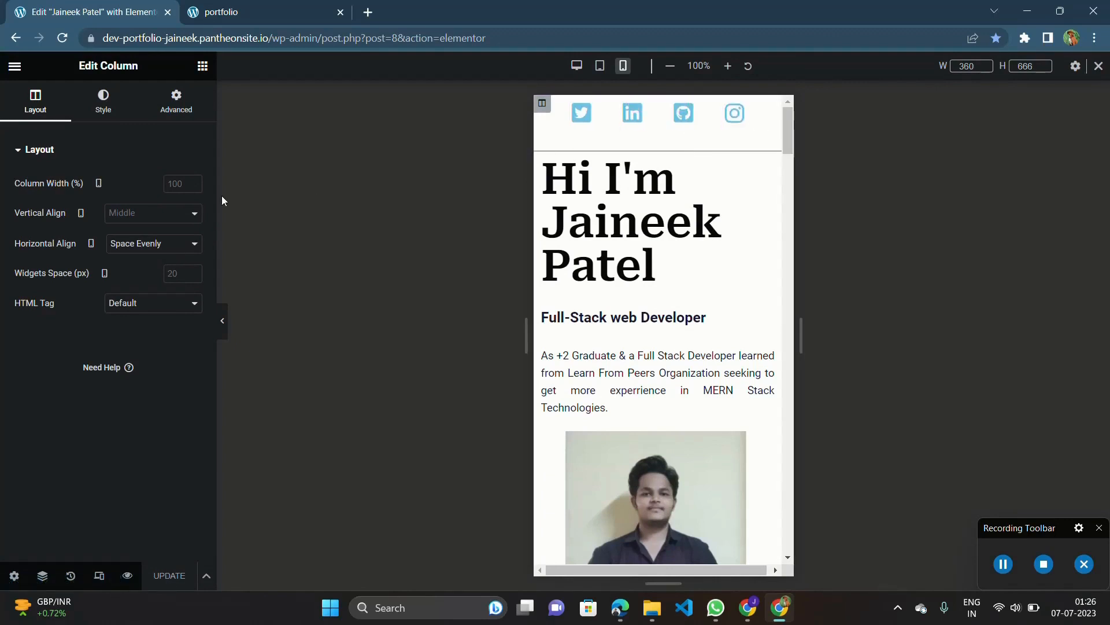
Try Bottom as the social icon column's mobile vertical alignment, set it to Middle instead, and update the page.
left_click(147, 214)
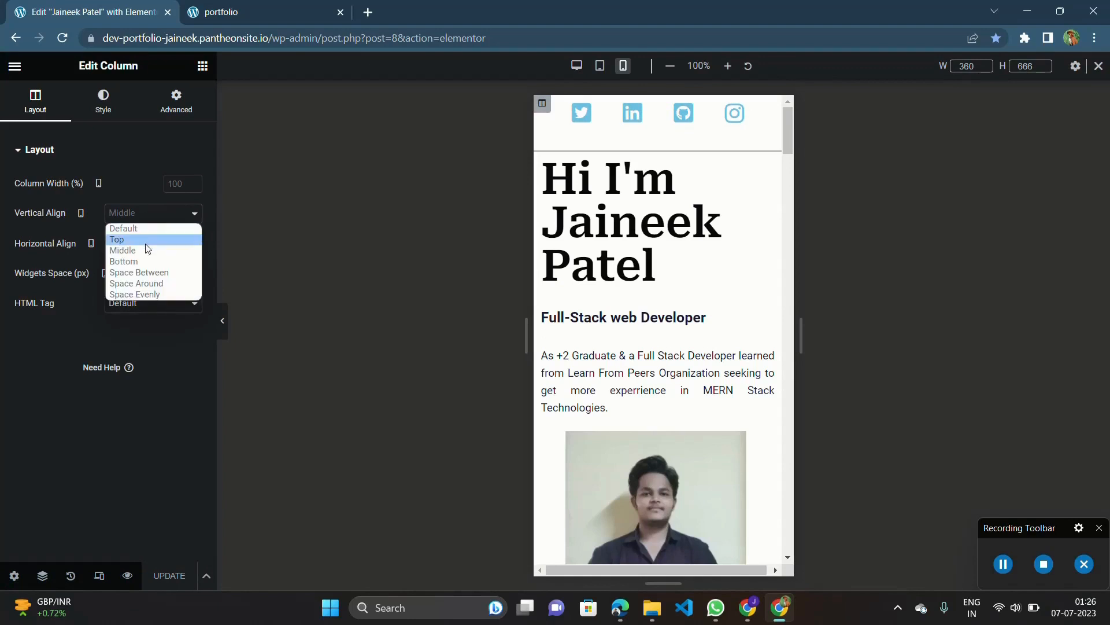
left_click(143, 260)
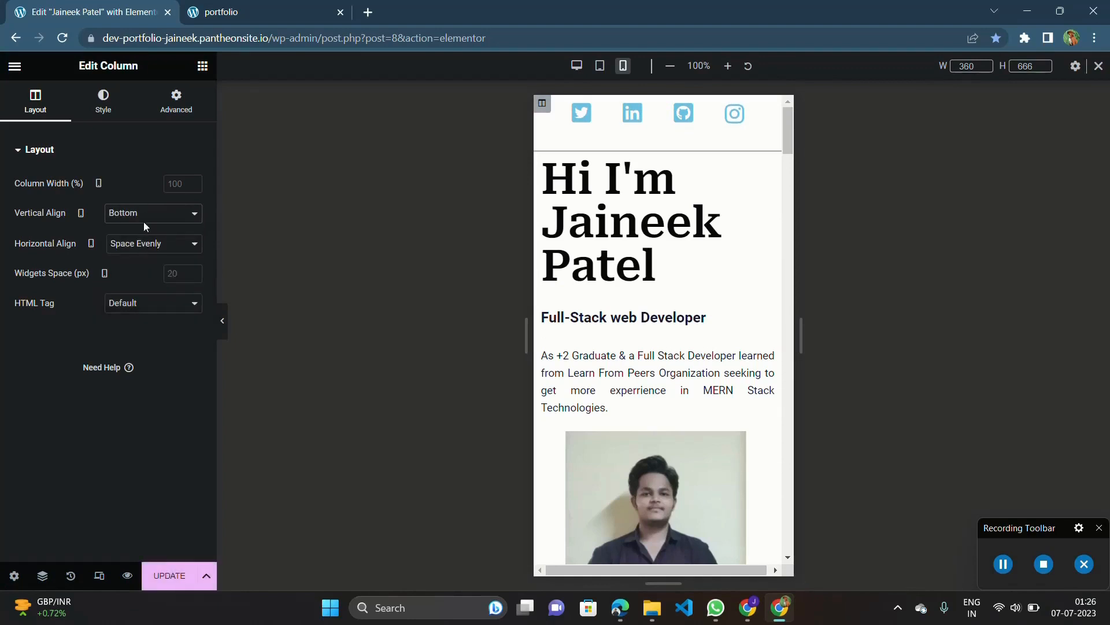
left_click(144, 220)
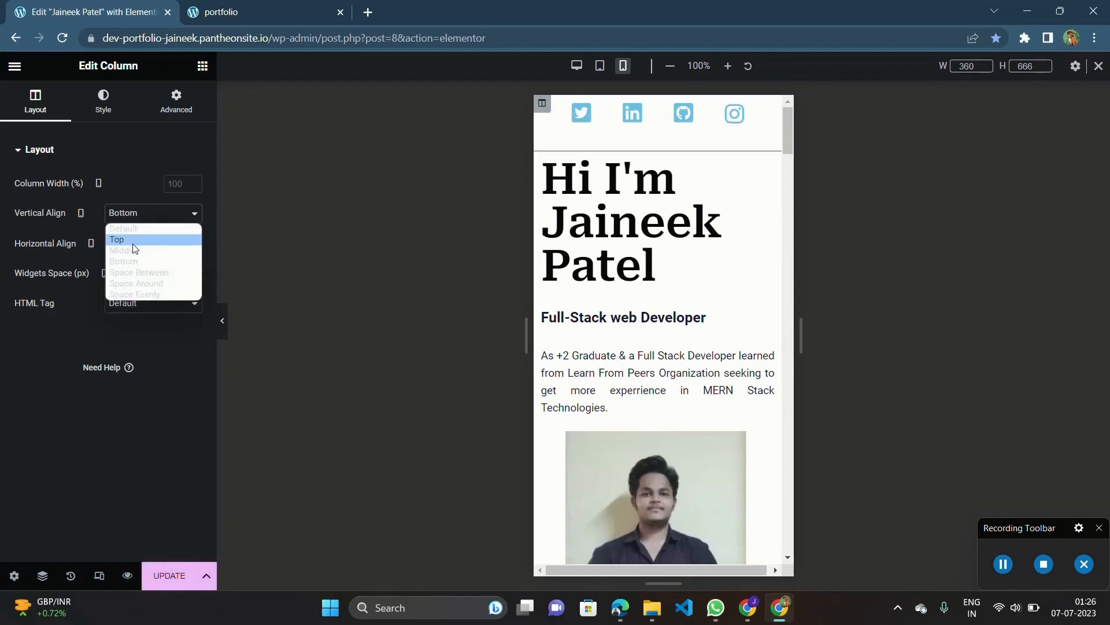
left_click(135, 250)
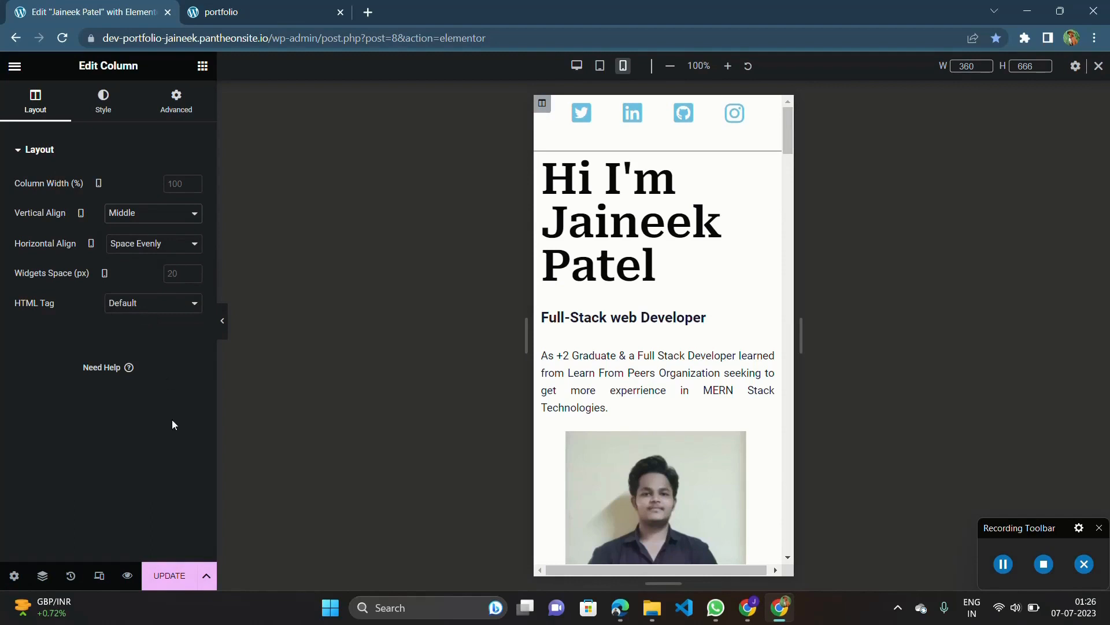
left_click(163, 572)
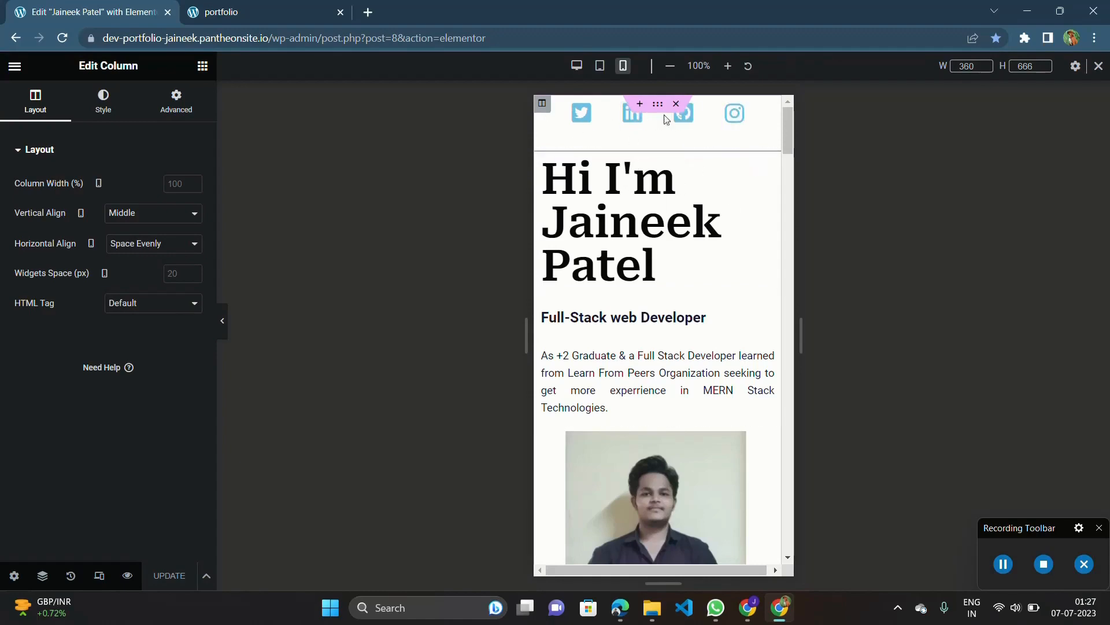
Compare the header layout in the desktop and tablet previews, and return to the mobile preview.
left_click(576, 68)
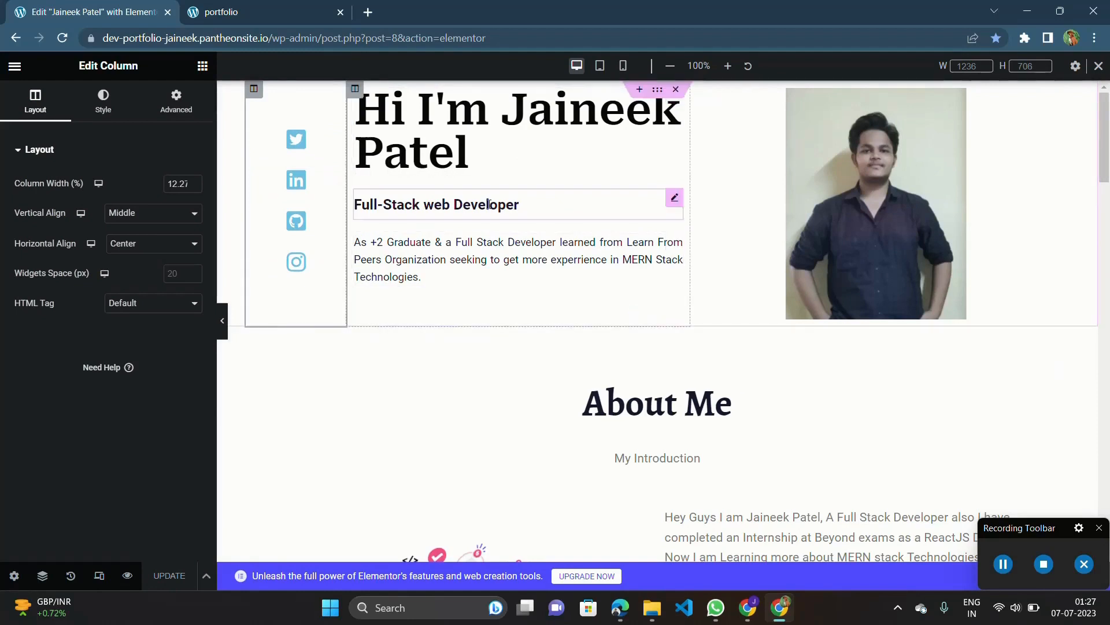
left_click(599, 65)
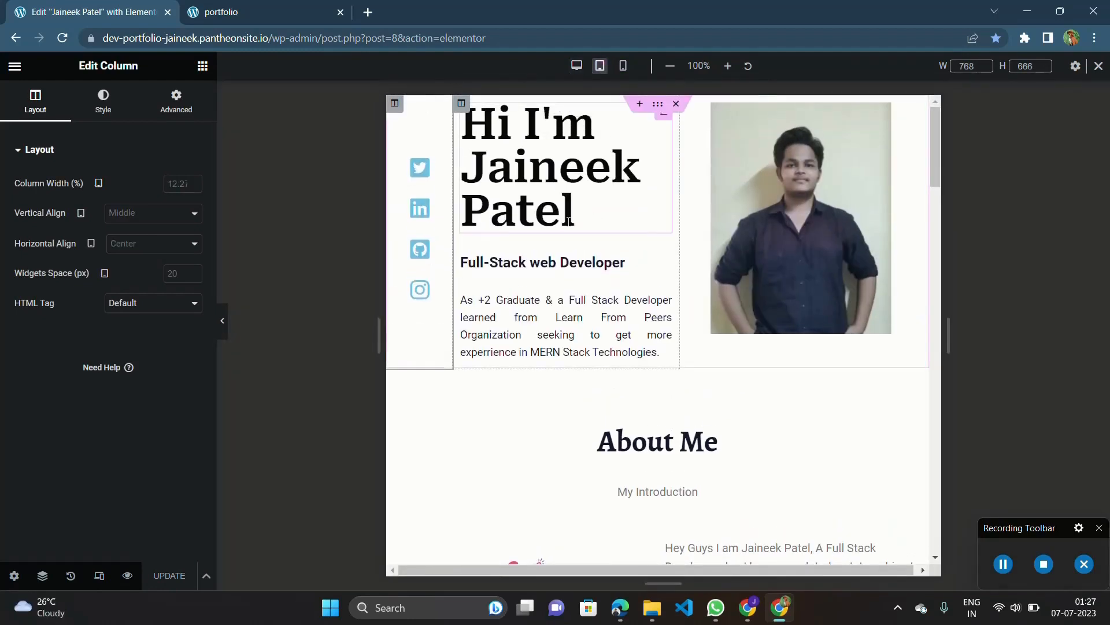
left_click(622, 66)
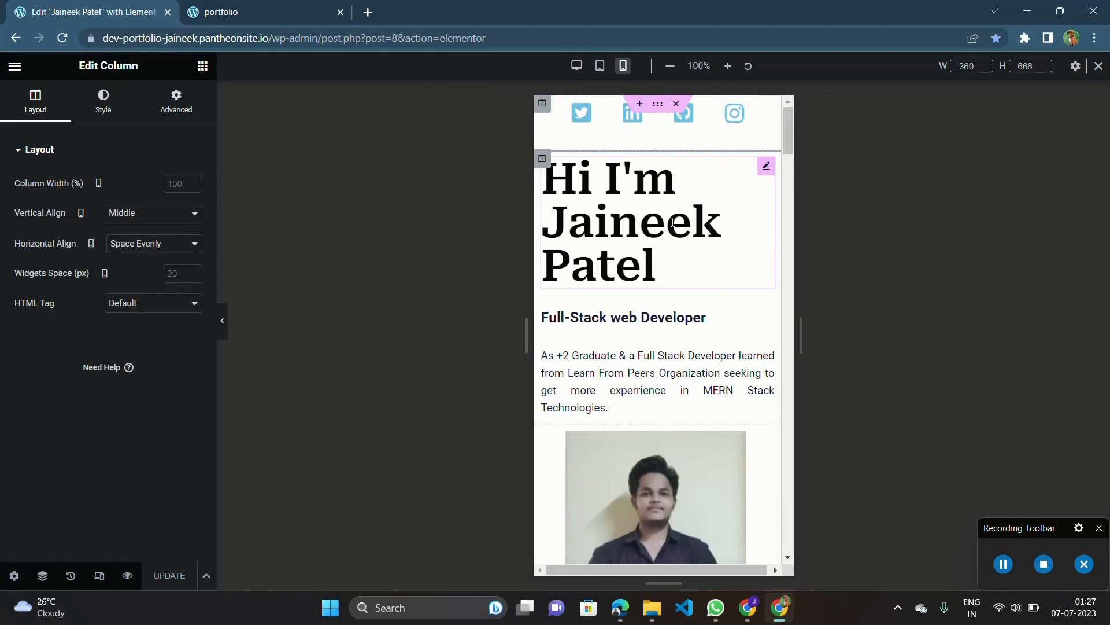
Set the main introduction heading's mobile font size to 45 px and update the page.
left_click(766, 168)
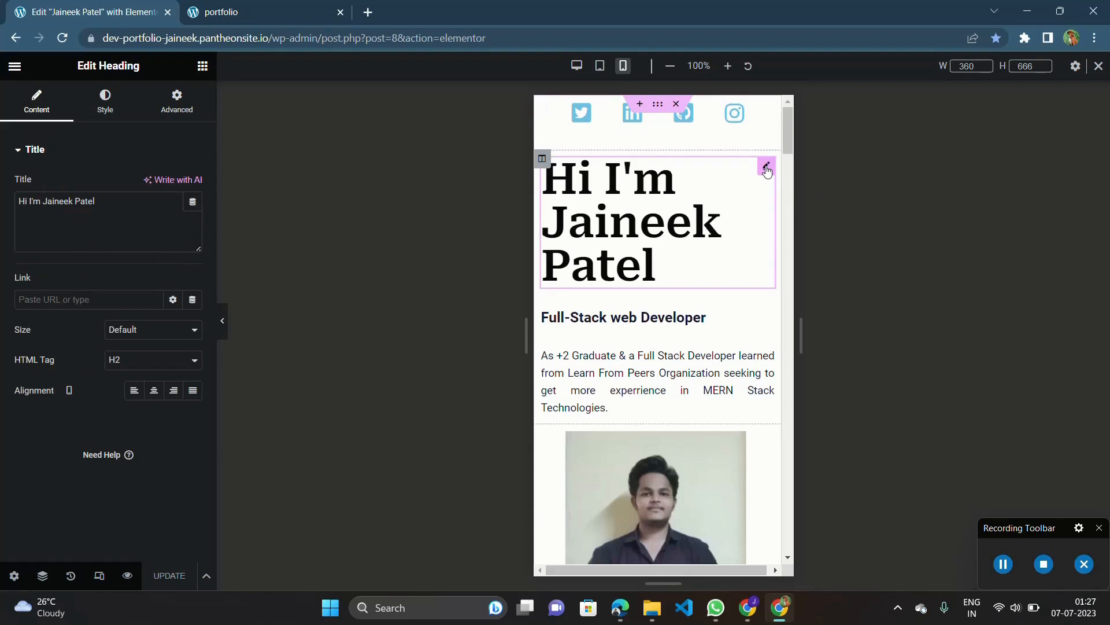
left_click(106, 102)
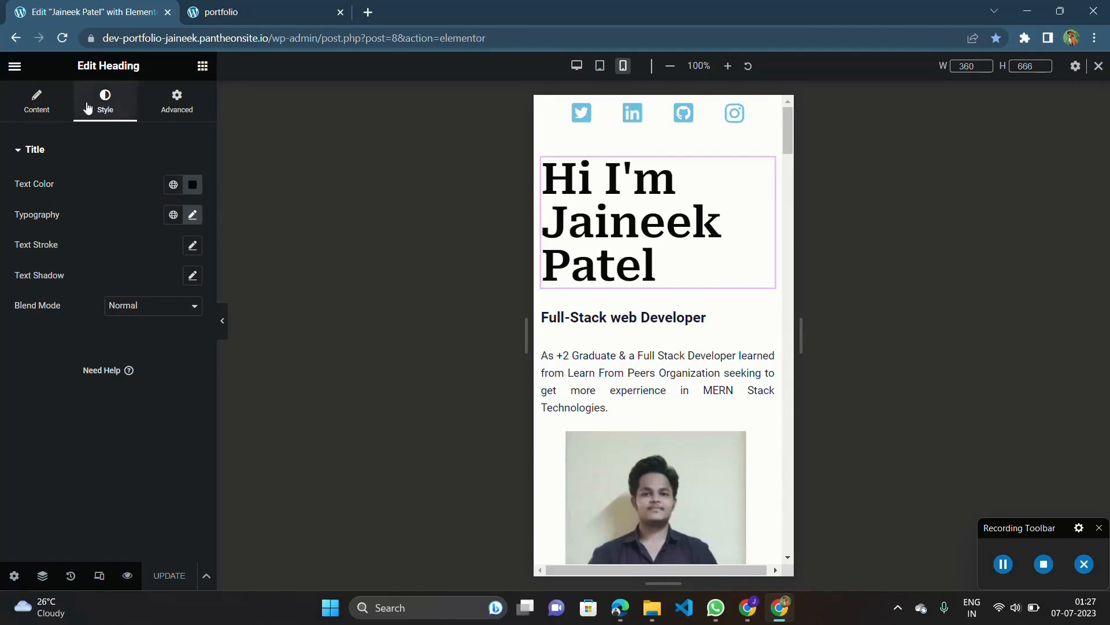
left_click(192, 216)
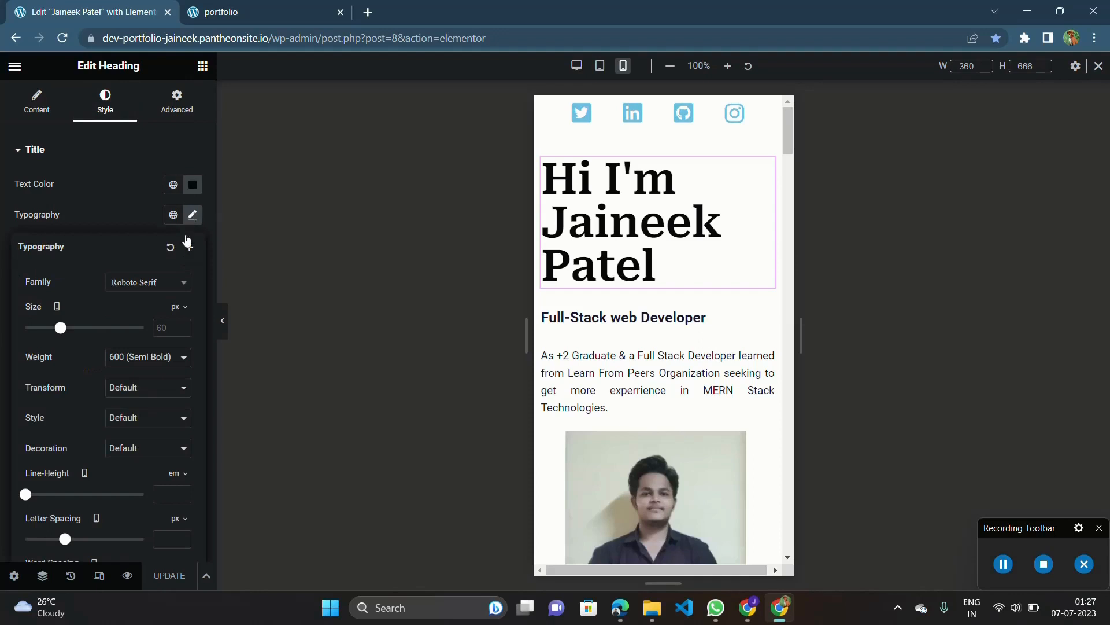
left_click(182, 331)
type("21")
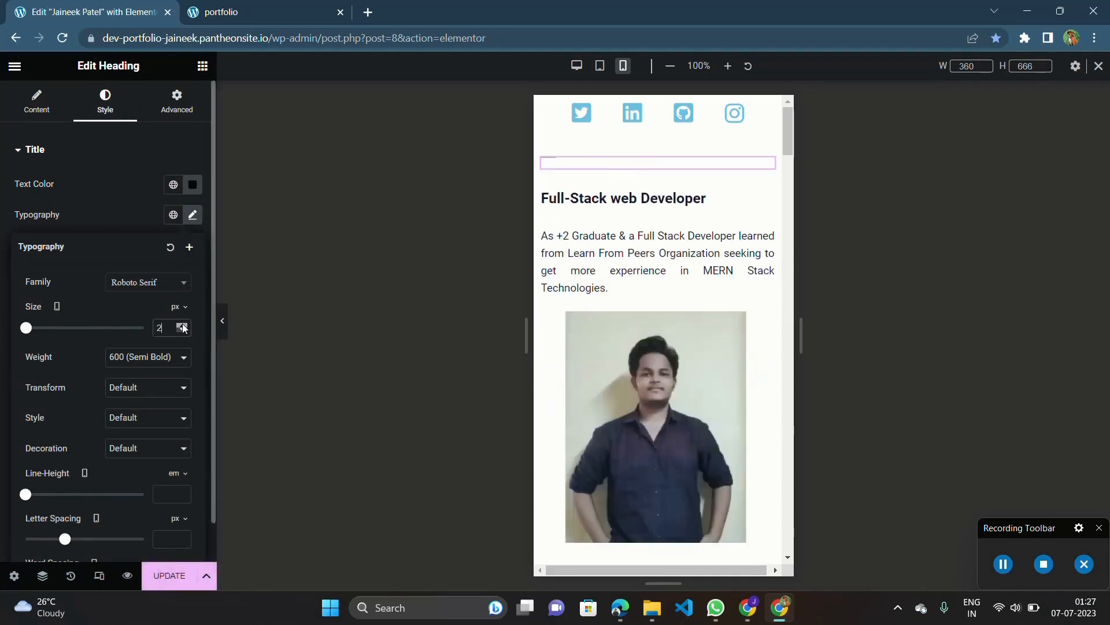
left_click(182, 325)
left_click(182, 325)
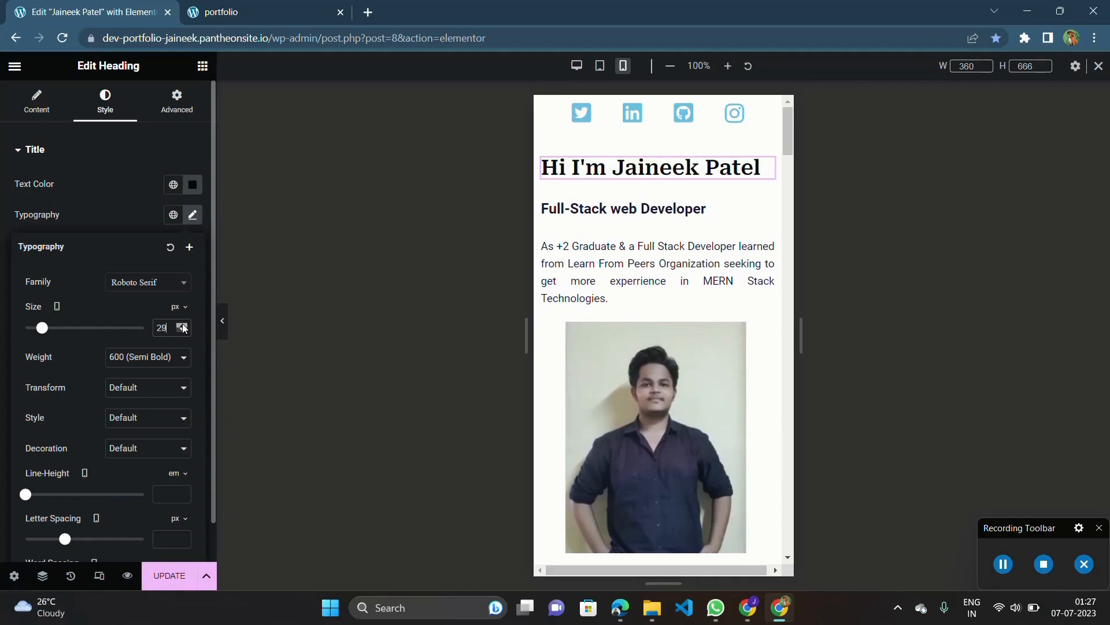
left_click(183, 325)
left_click_drag(183, 328, 183, 327)
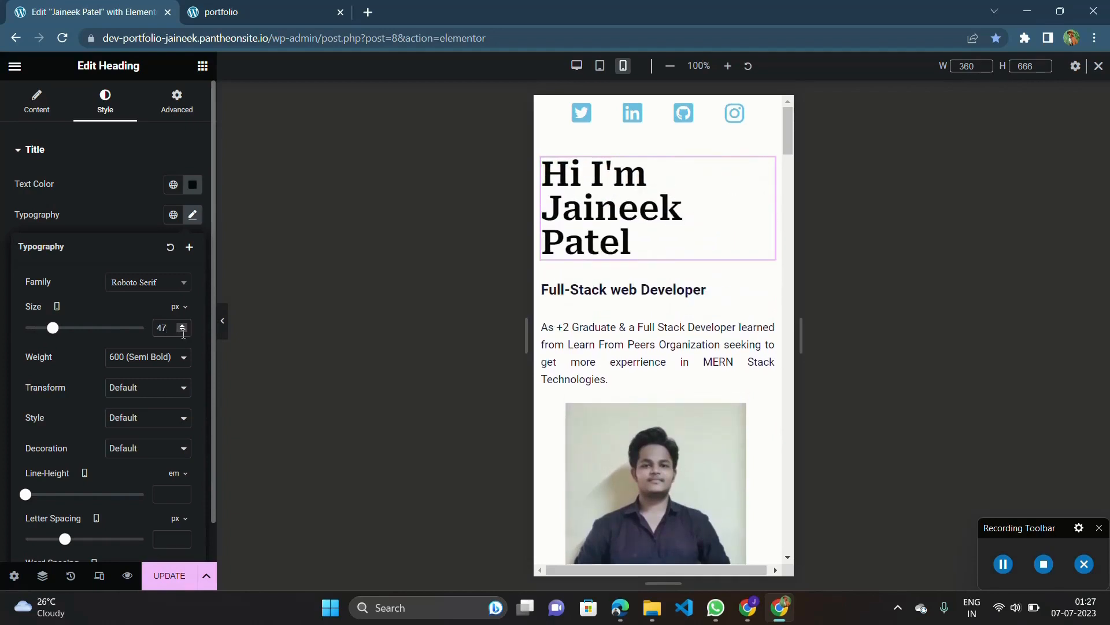
left_click(183, 332)
left_click(184, 331)
left_click(183, 331)
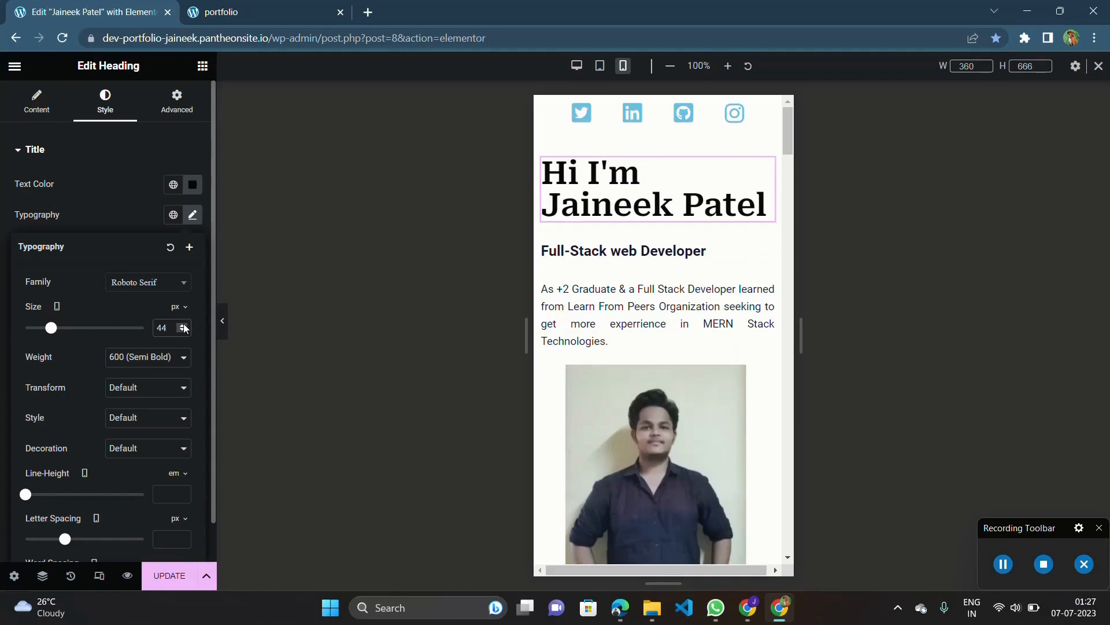
left_click(184, 326)
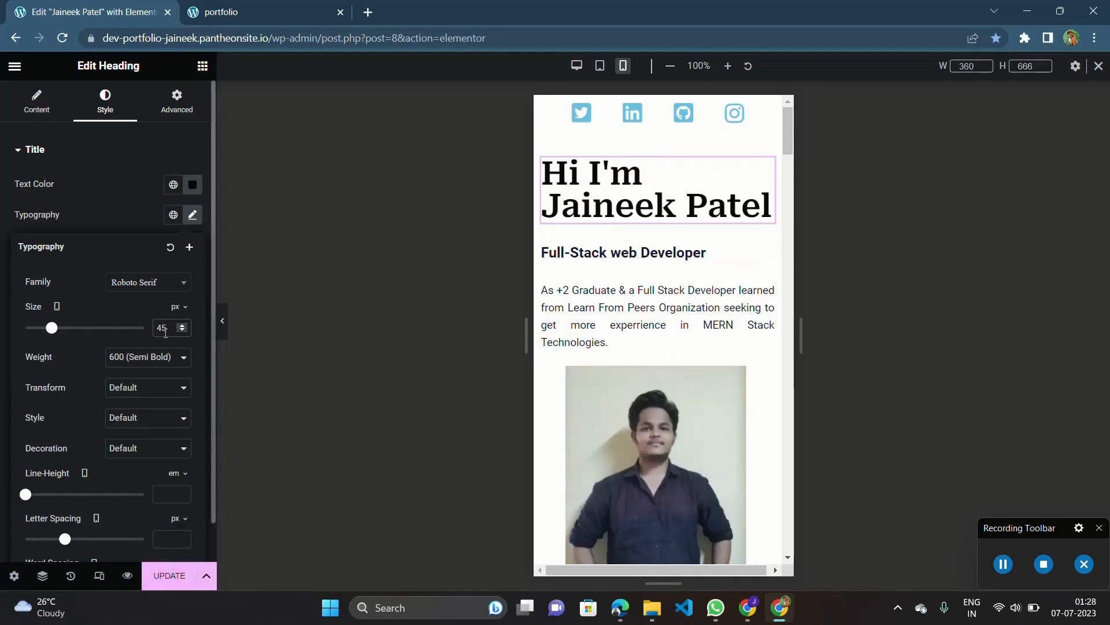
left_click(175, 578)
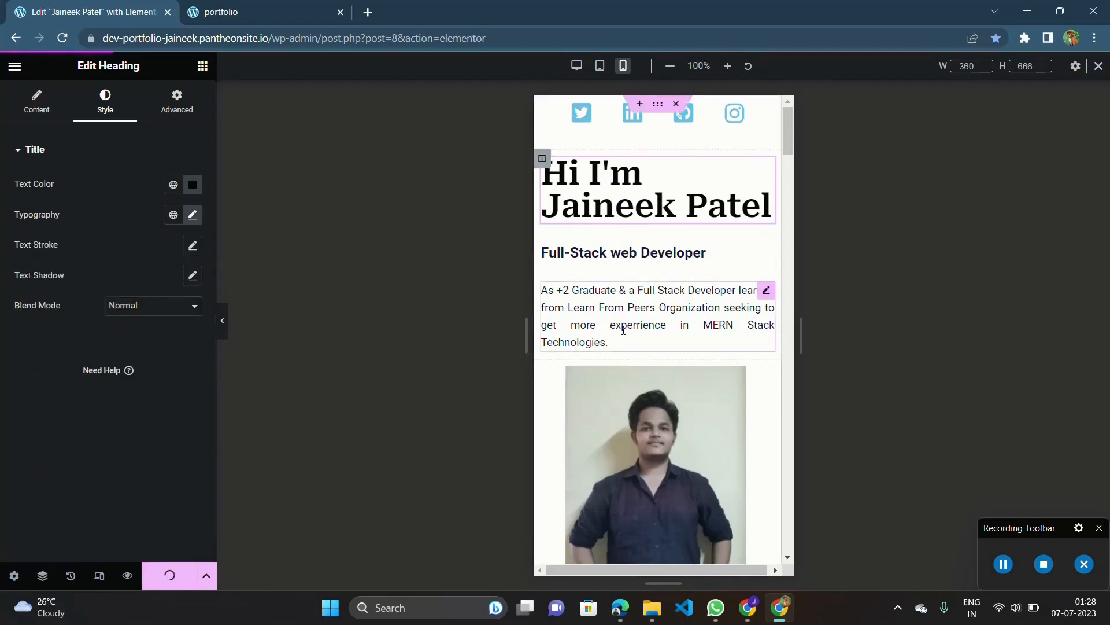
Review the mobile page sections and open the vertical divider image beneath the +2 Science Stream entry for editing.
scroll(659, 310, "down", 4)
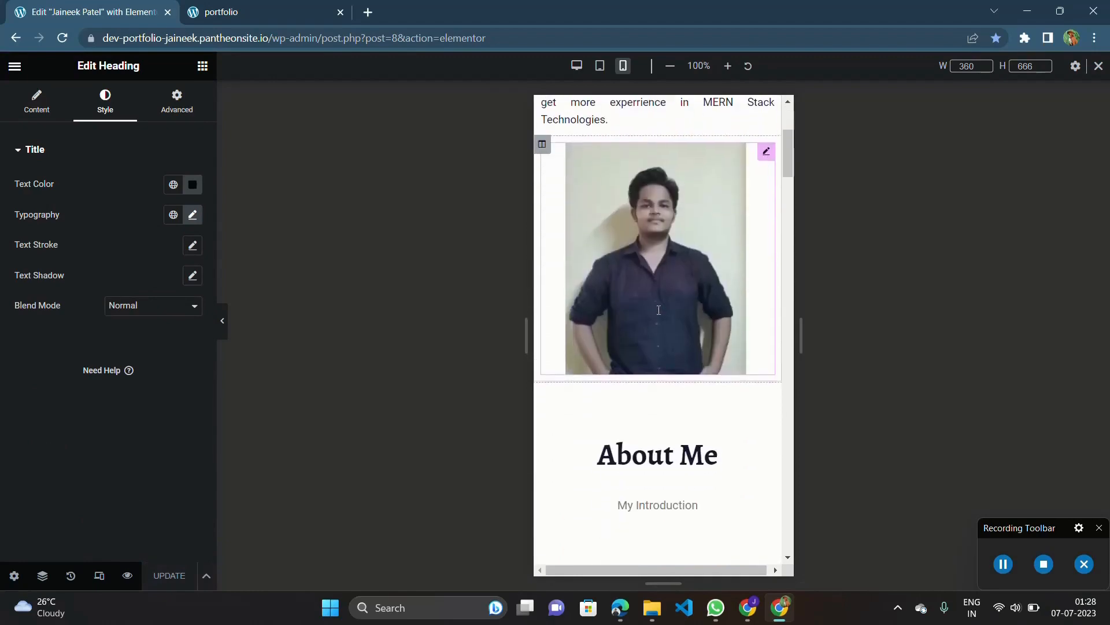
scroll(659, 310, "up", 4)
scroll(659, 310, "down", 15)
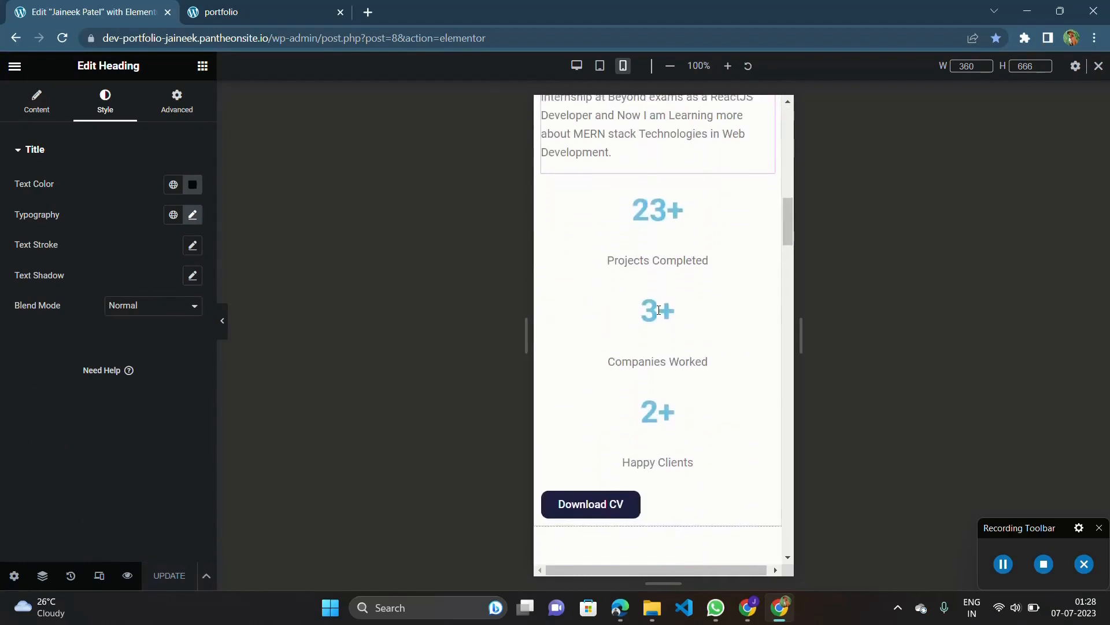
scroll(659, 310, "down", 11)
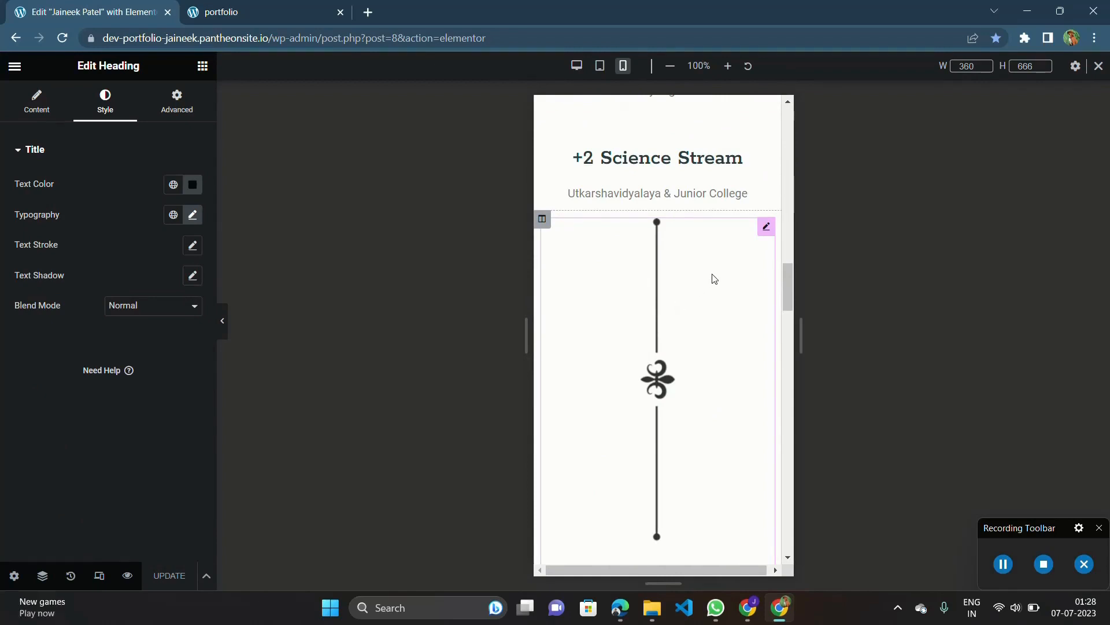
scroll(715, 279, "up", 1)
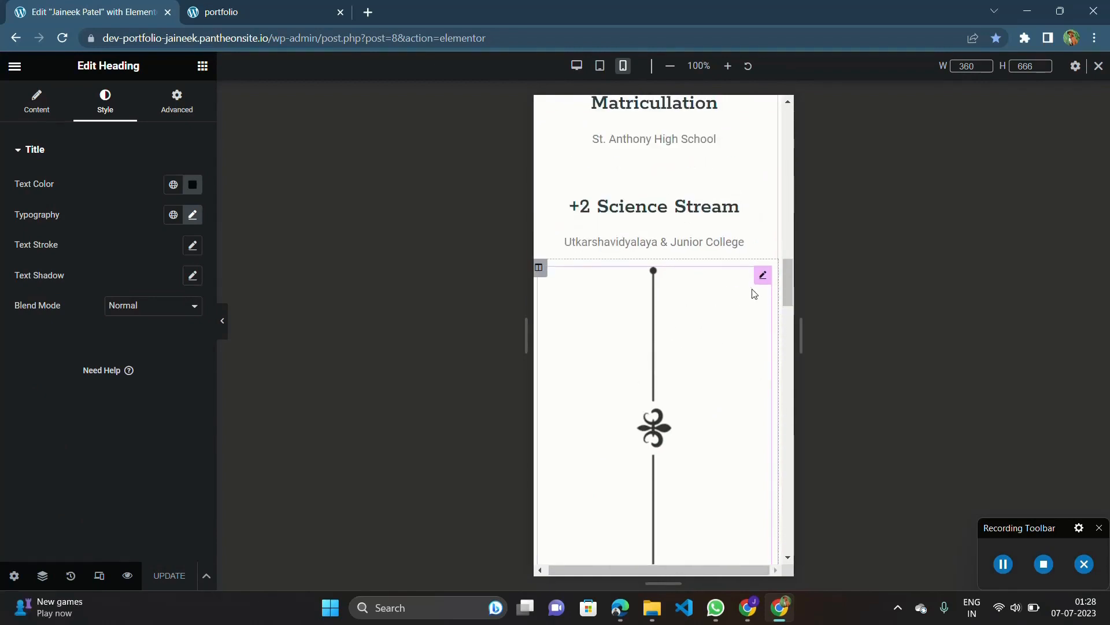
scroll(758, 294, "down", 6)
scroll(759, 286, "up", 4)
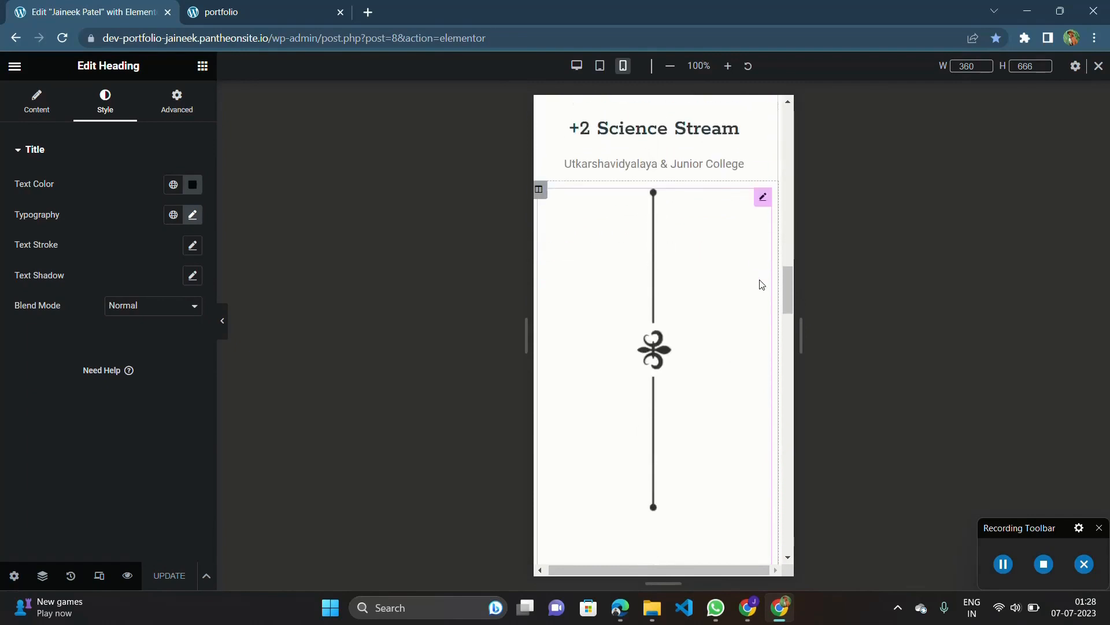
left_click(763, 197)
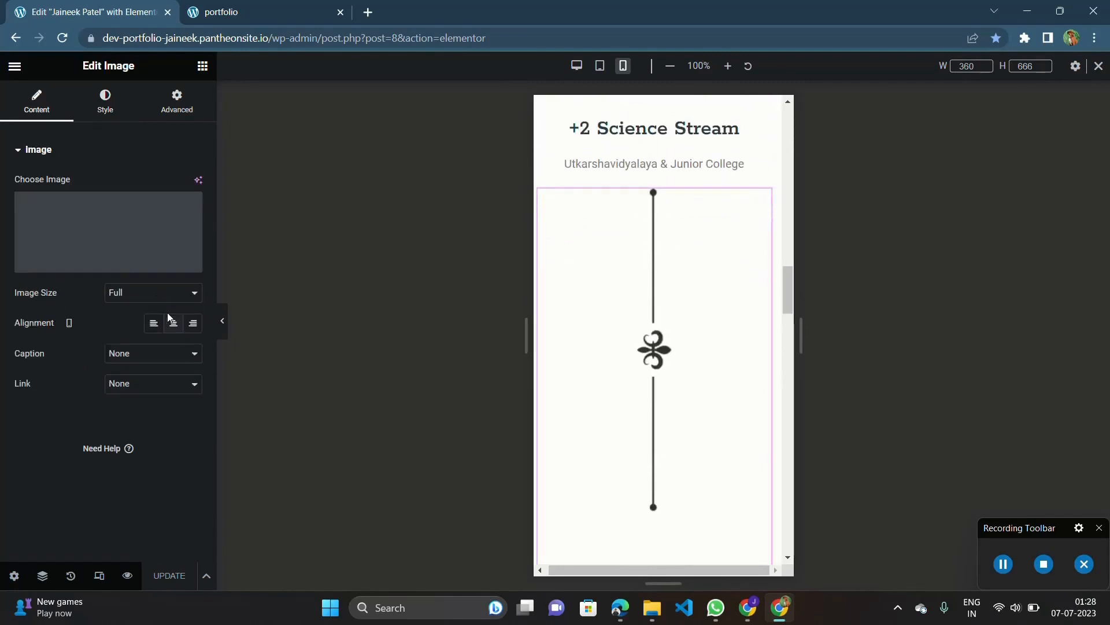
Try the Medium - 300 x 300 image size on the divider image and restore it to Full.
left_click(138, 303)
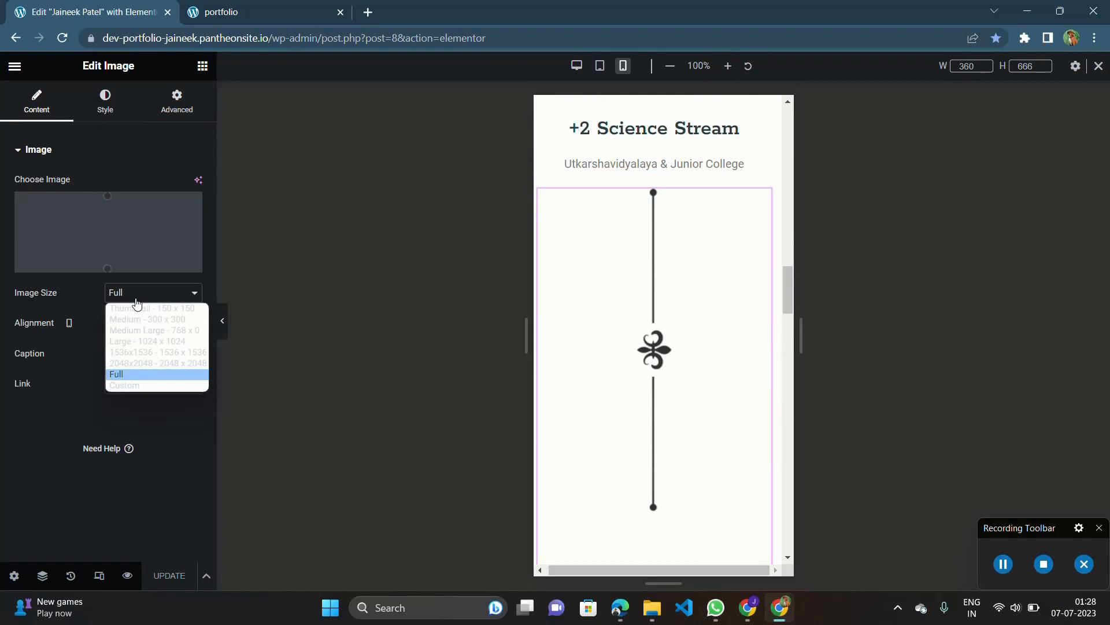
left_click(137, 319)
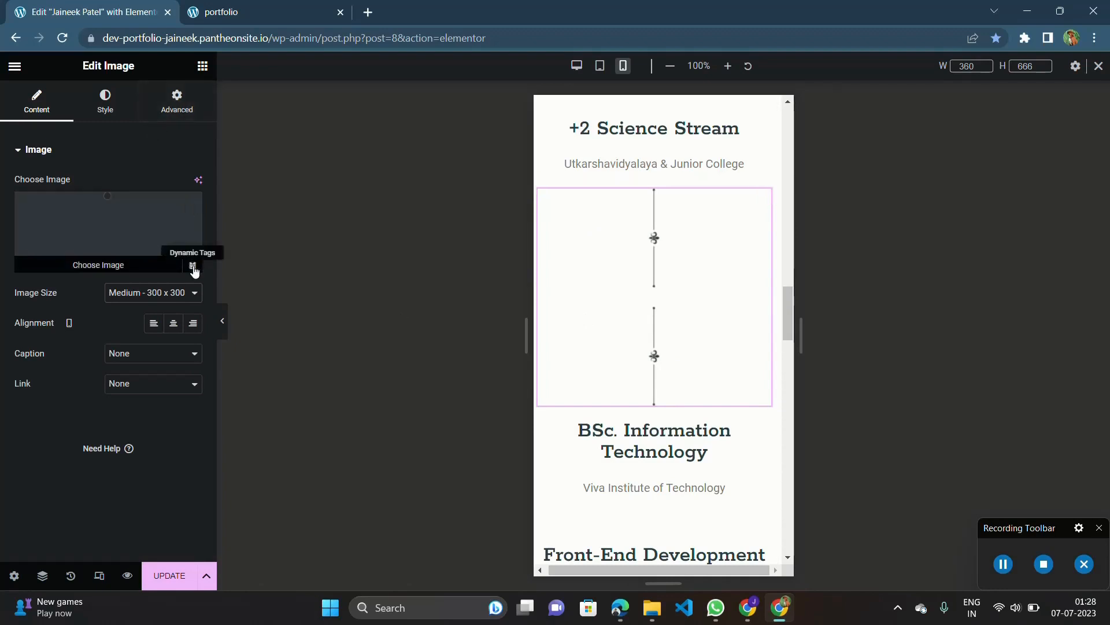
left_click(170, 294)
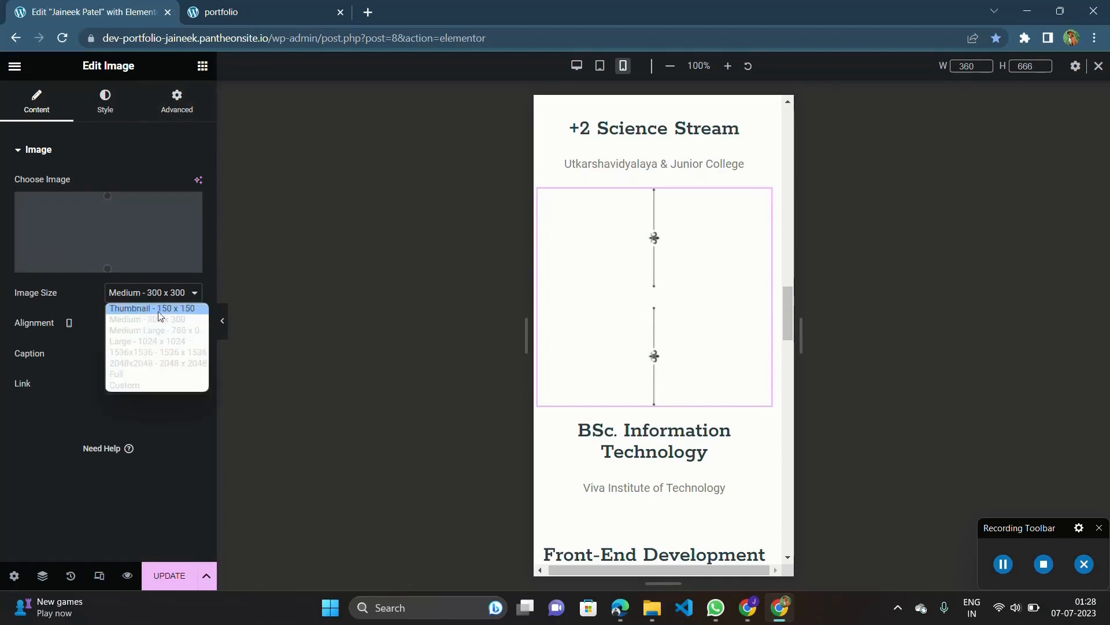
left_click(130, 377)
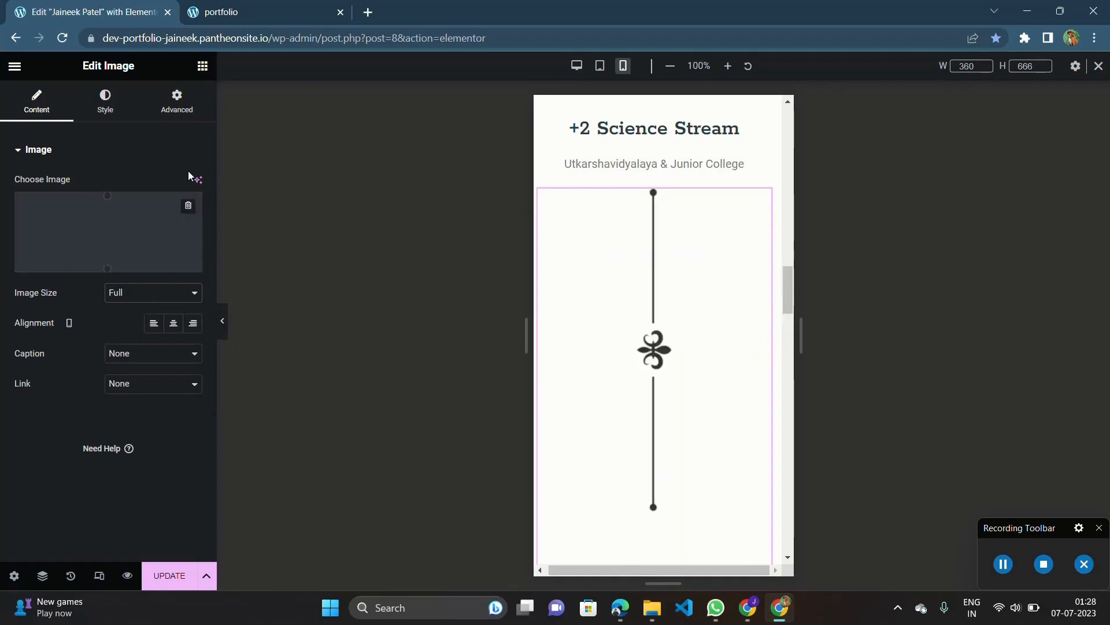
Hide the divider image on mobile portrait through its responsive visibility settings and update the page.
left_click(176, 108)
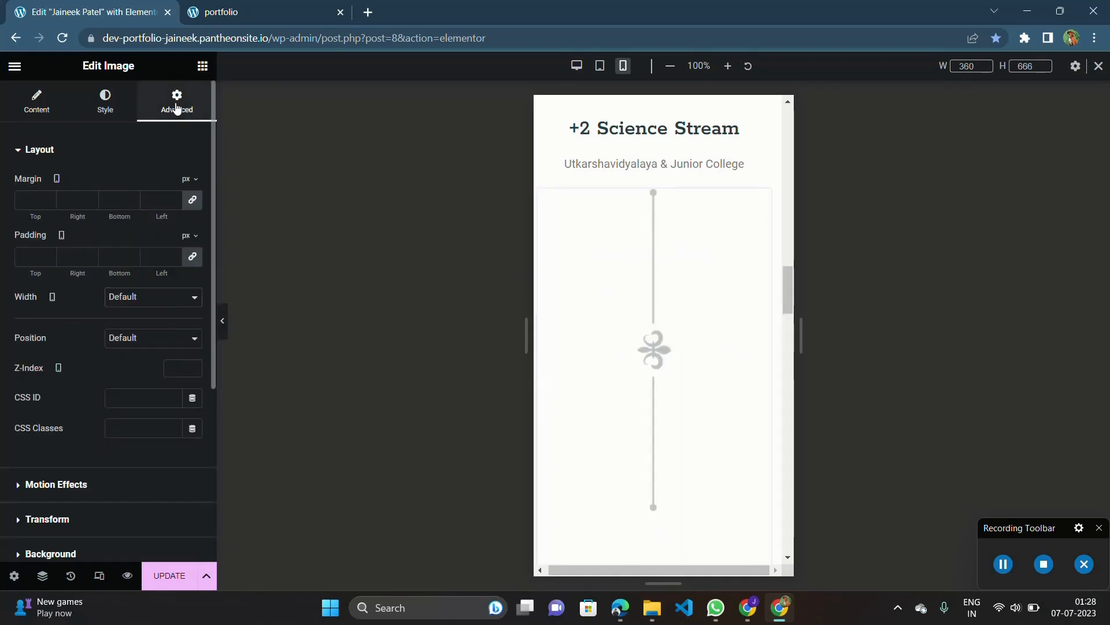
scroll(151, 237, "down", 5)
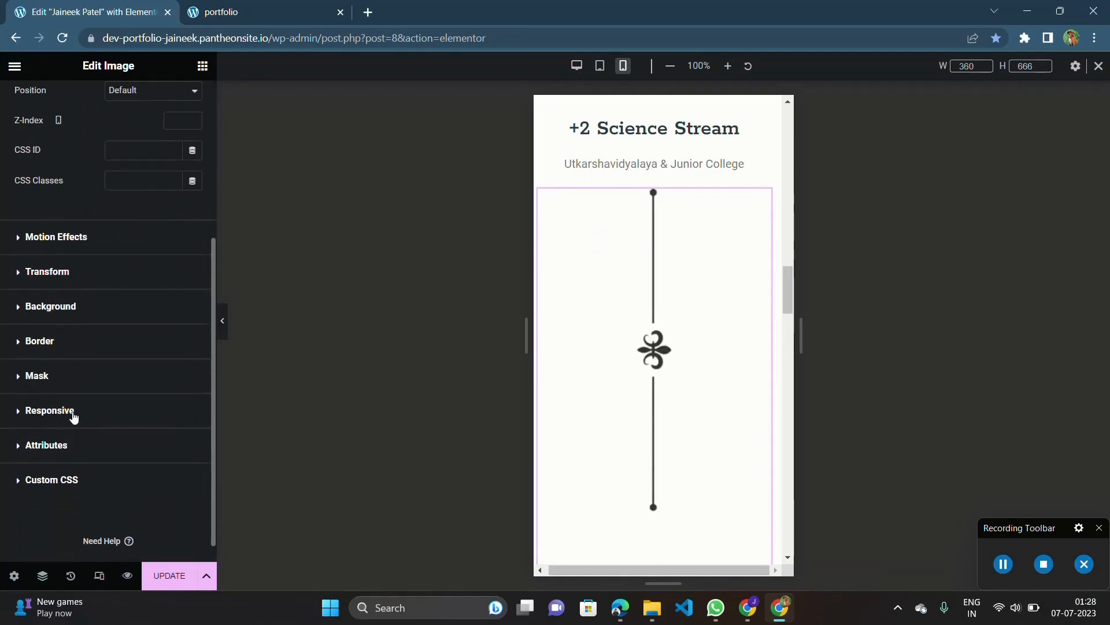
scroll(74, 418, "up", 1)
scroll(74, 418, "up", 5)
scroll(74, 418, "down", 4)
scroll(74, 417, "left", 1)
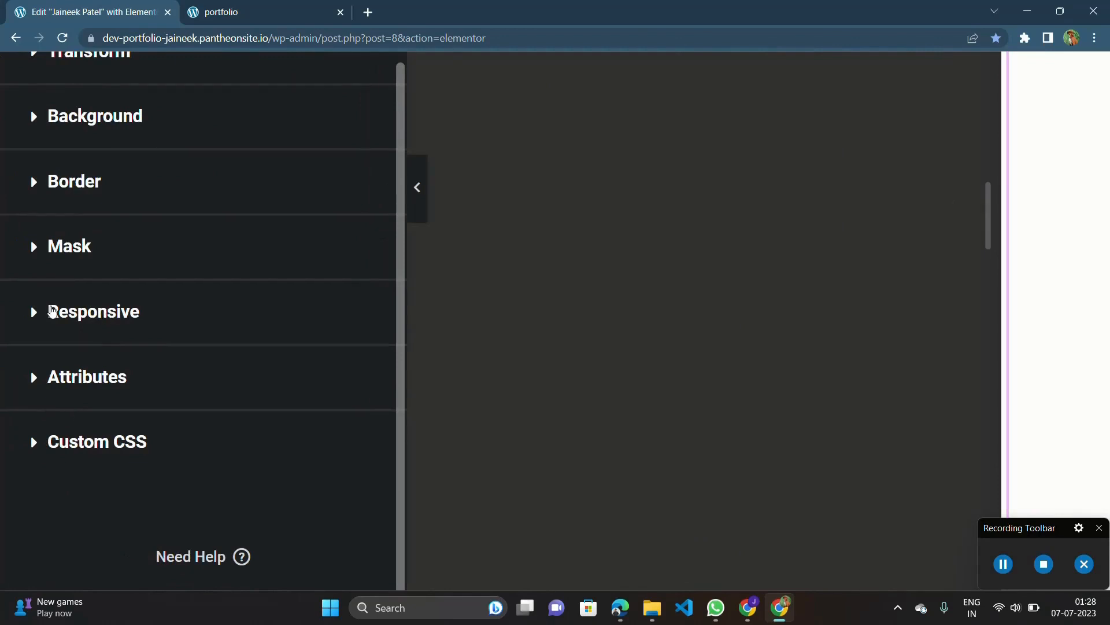
left_click(122, 322)
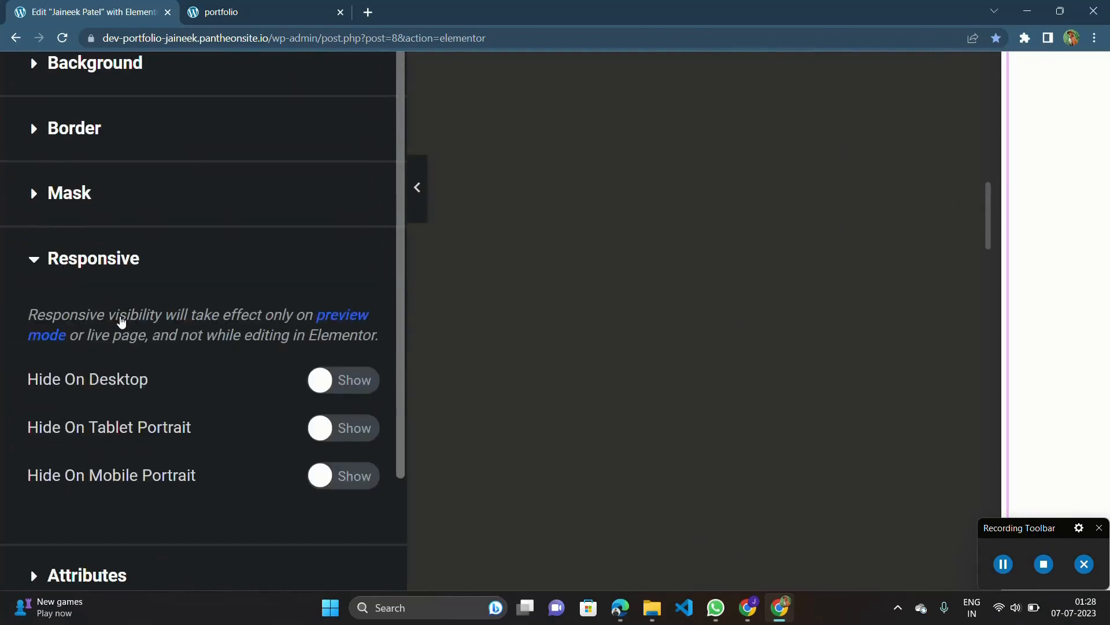
scroll(121, 322, "down", 1)
scroll(122, 322, "down", 3)
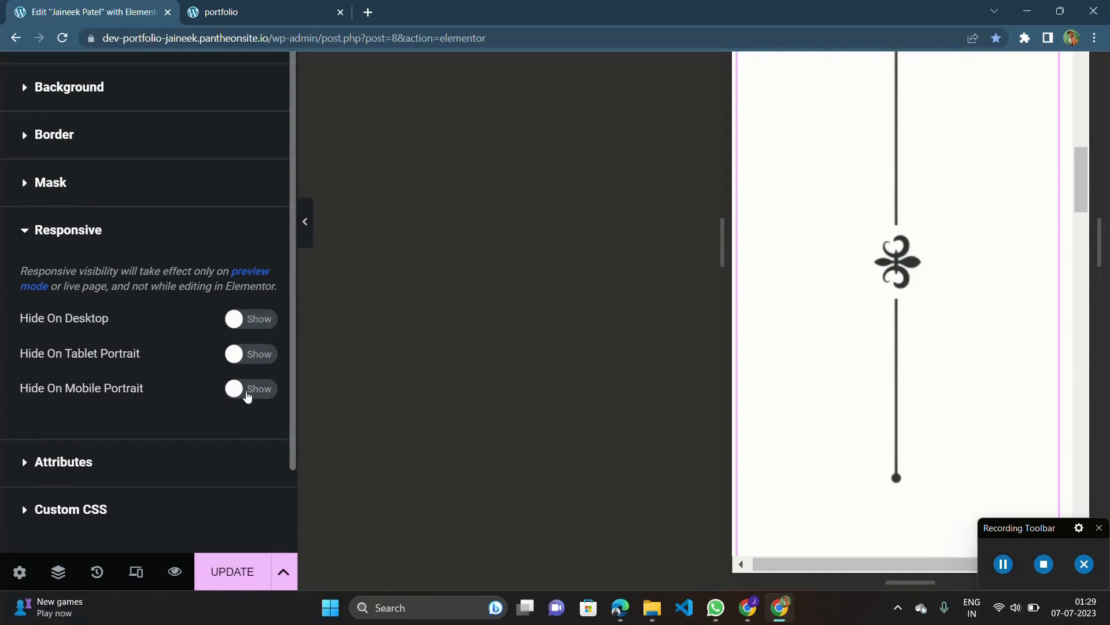
left_click(250, 396)
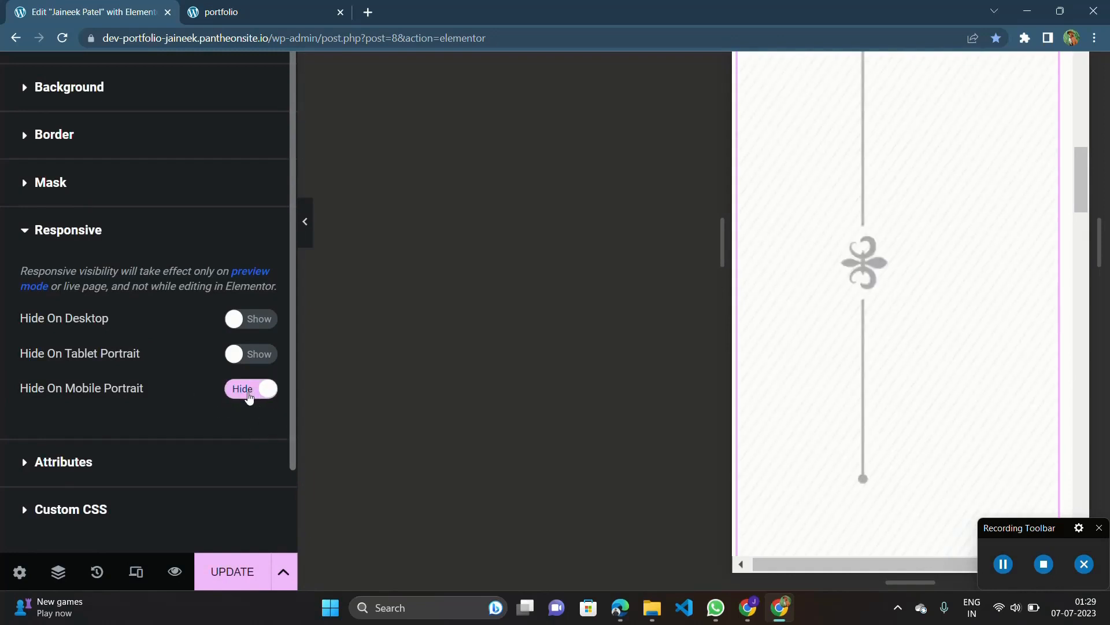
left_click(235, 571)
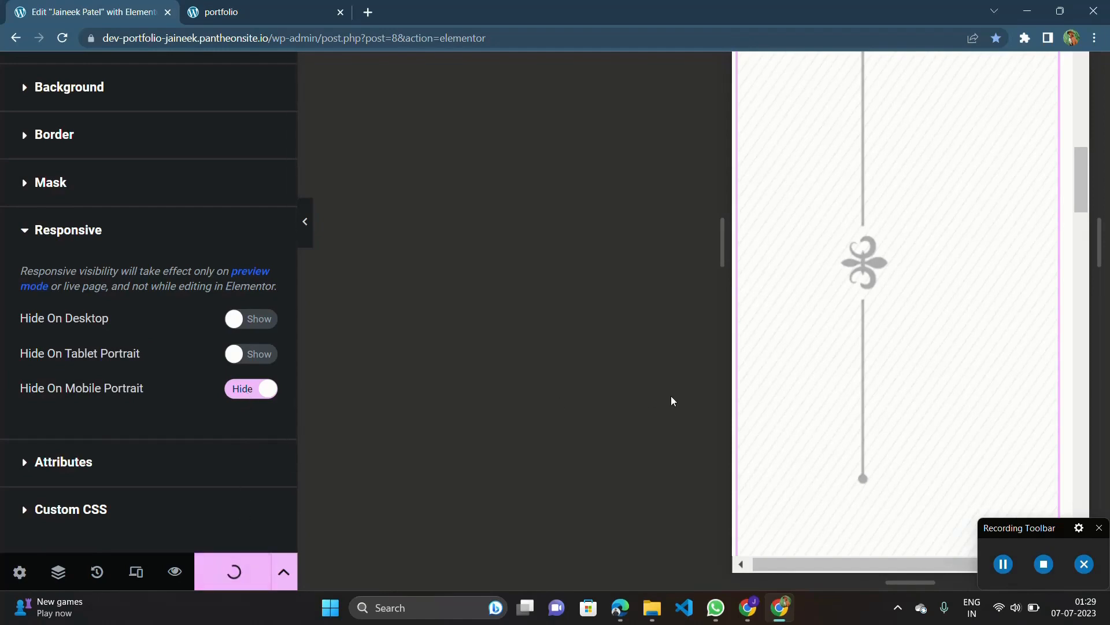
key("ctrl+minus")
key("ctrl+minus")
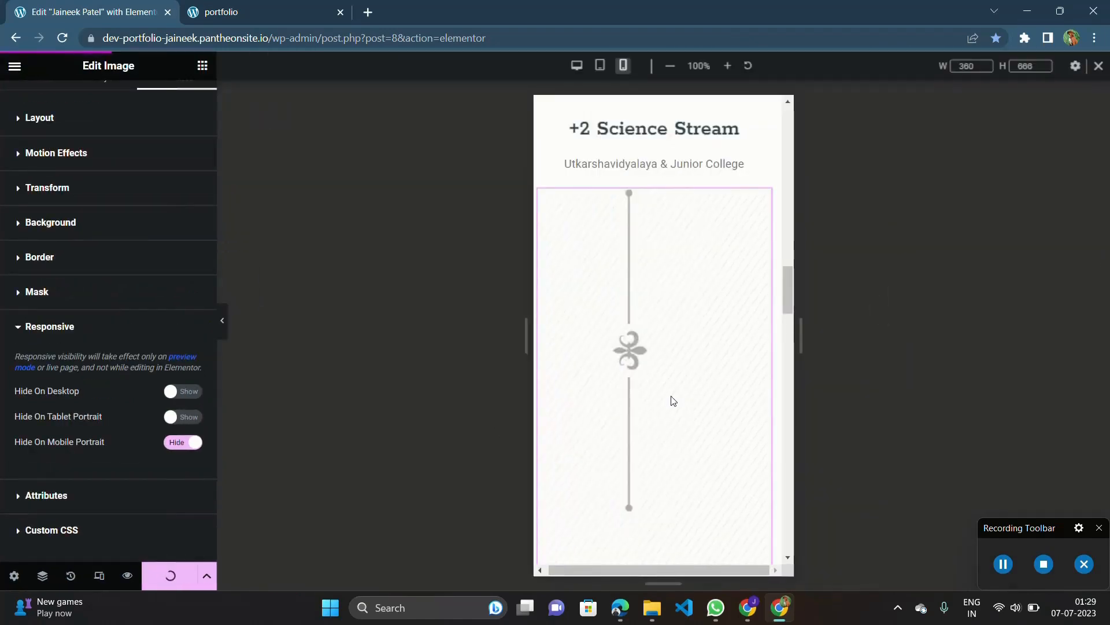
Reload the live portfolio page and inspect it in the Galaxy Fold device preview.
left_click(325, 5)
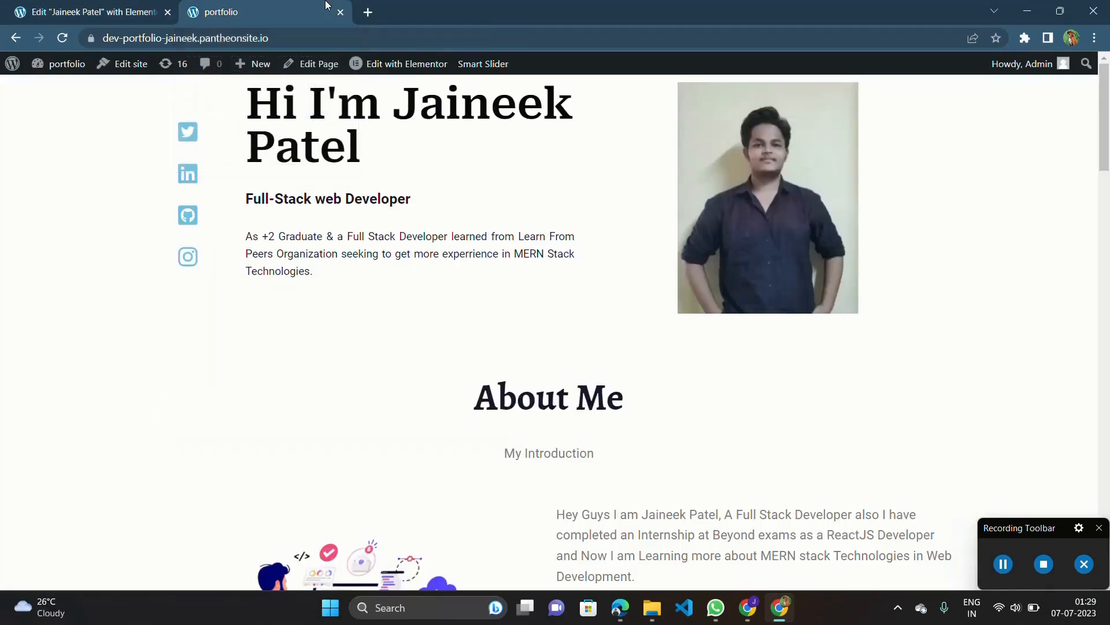
left_click(65, 38)
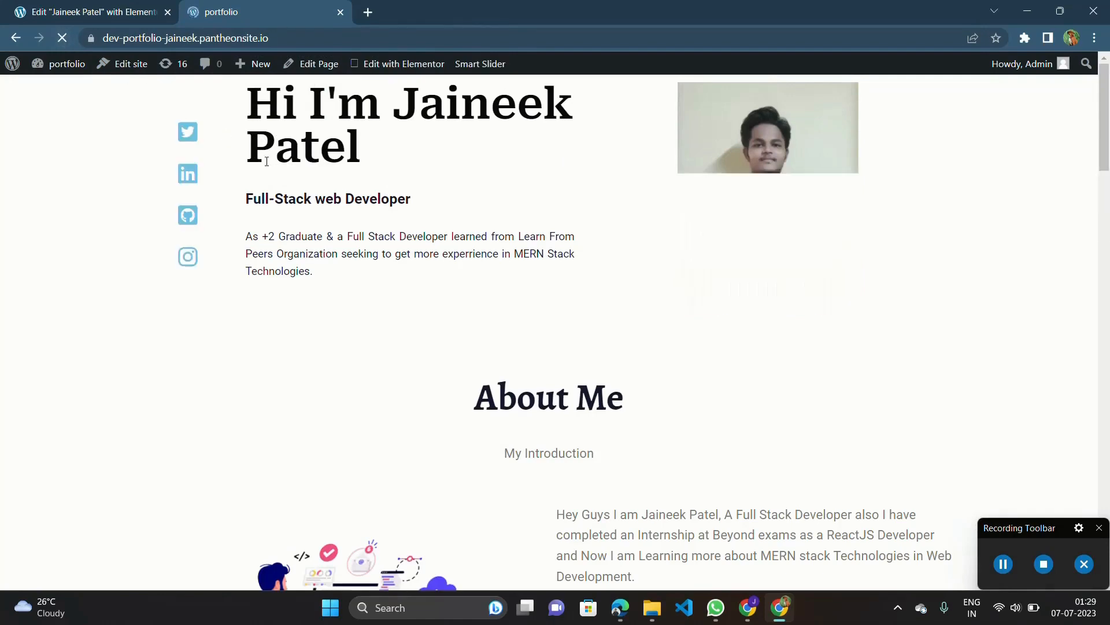
scroll(356, 240, "down", 2)
scroll(356, 240, "up", 2)
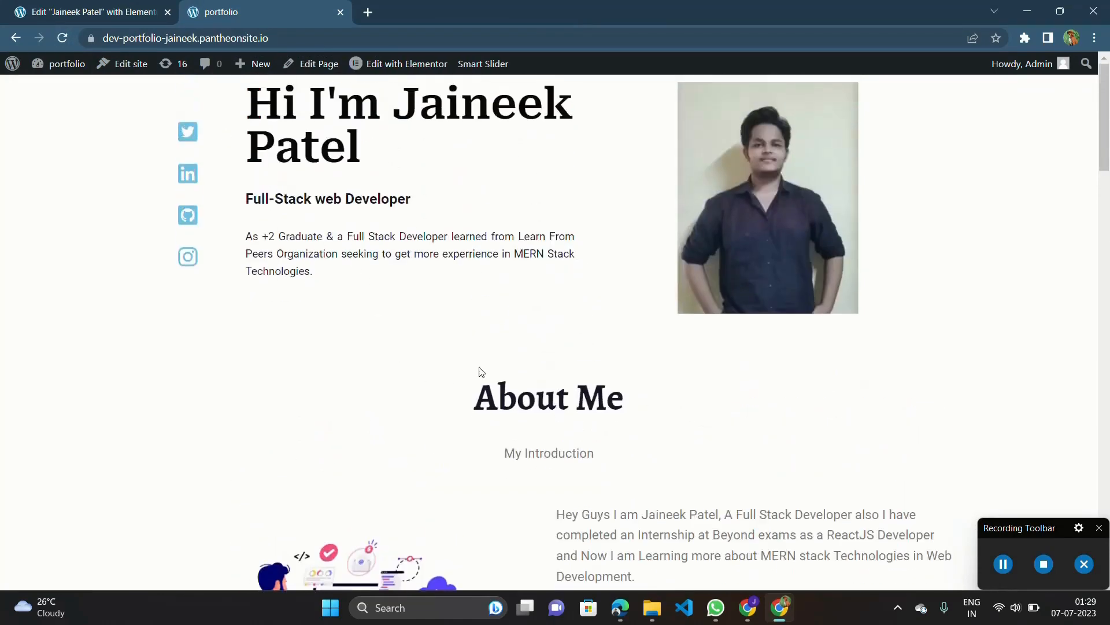
right_click(927, 268)
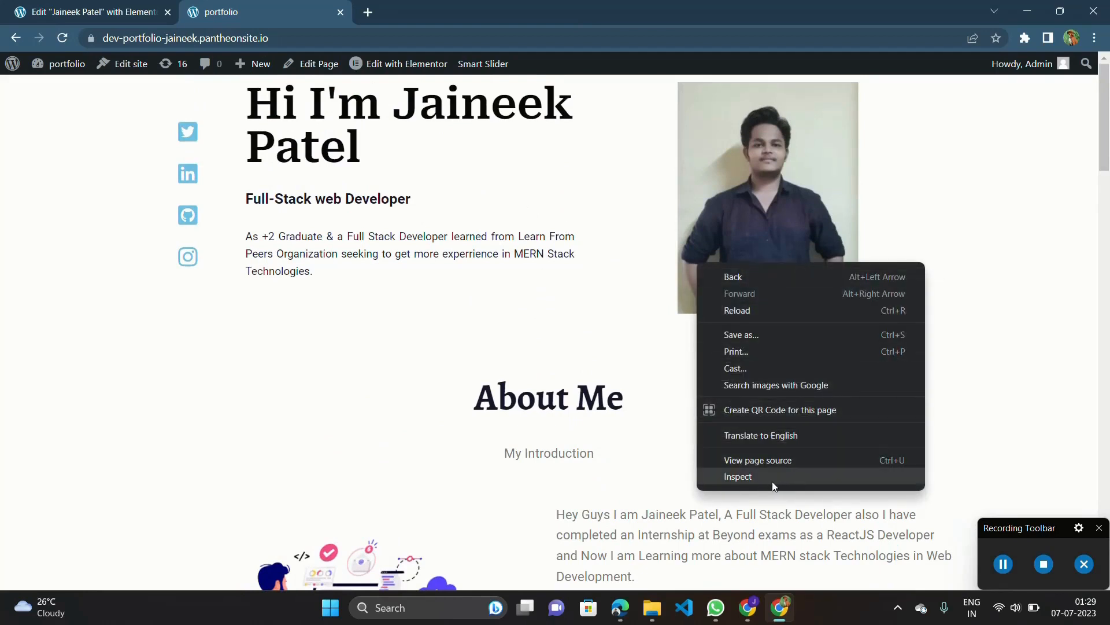
left_click(738, 477)
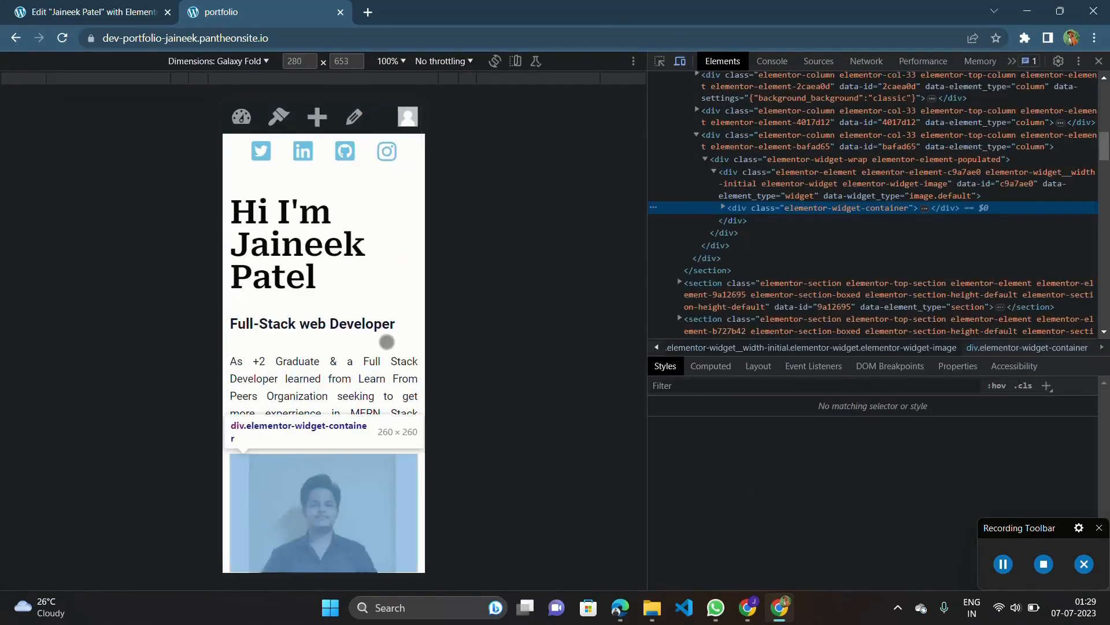
Review the upper sections of the live mobile page and compare the Qualification dividers with those in the Elementor editor.
scroll(386, 341, "up", 3)
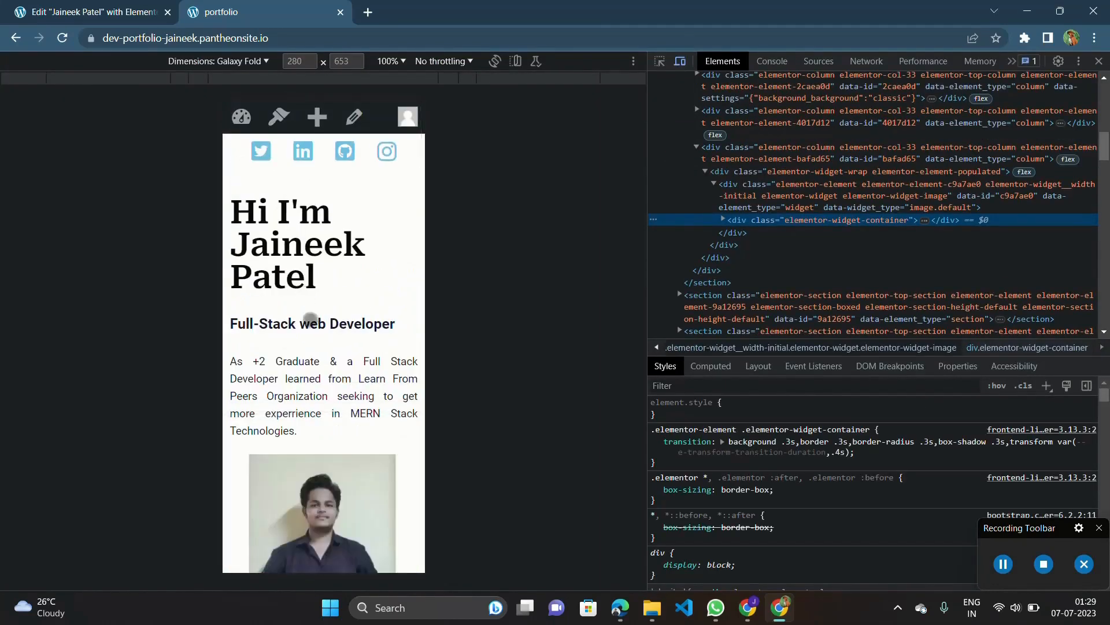
scroll(317, 347, "down", 5)
scroll(317, 347, "down", 12)
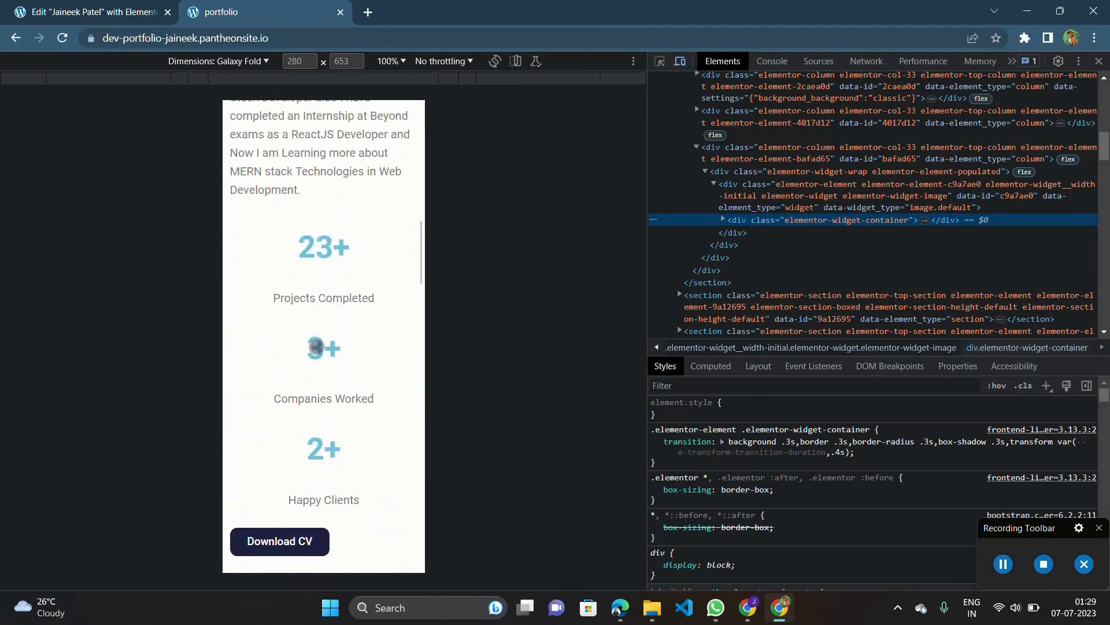
scroll(317, 347, "down", 9)
scroll(317, 347, "up", 5)
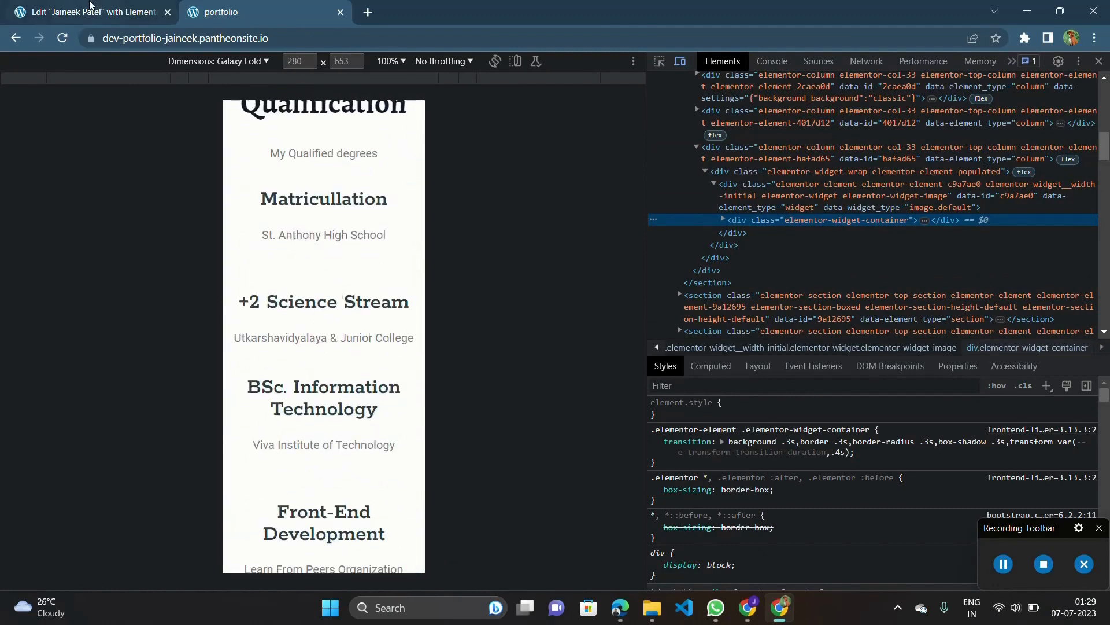
left_click(87, 9)
scroll(659, 322, "down", 6)
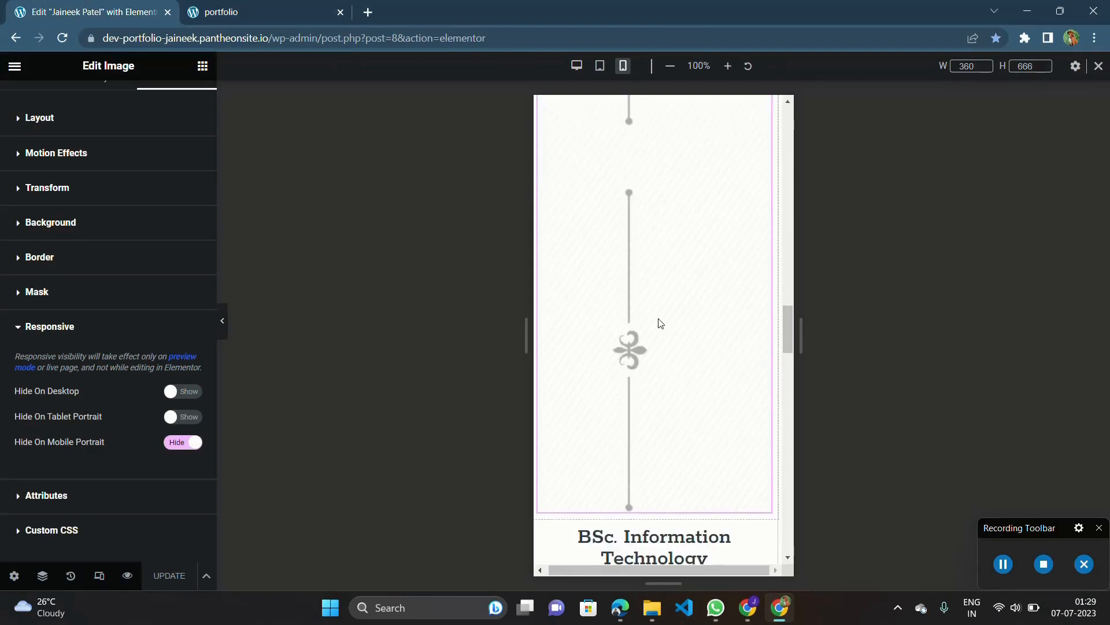
scroll(659, 322, "up", 3)
left_click(271, 8)
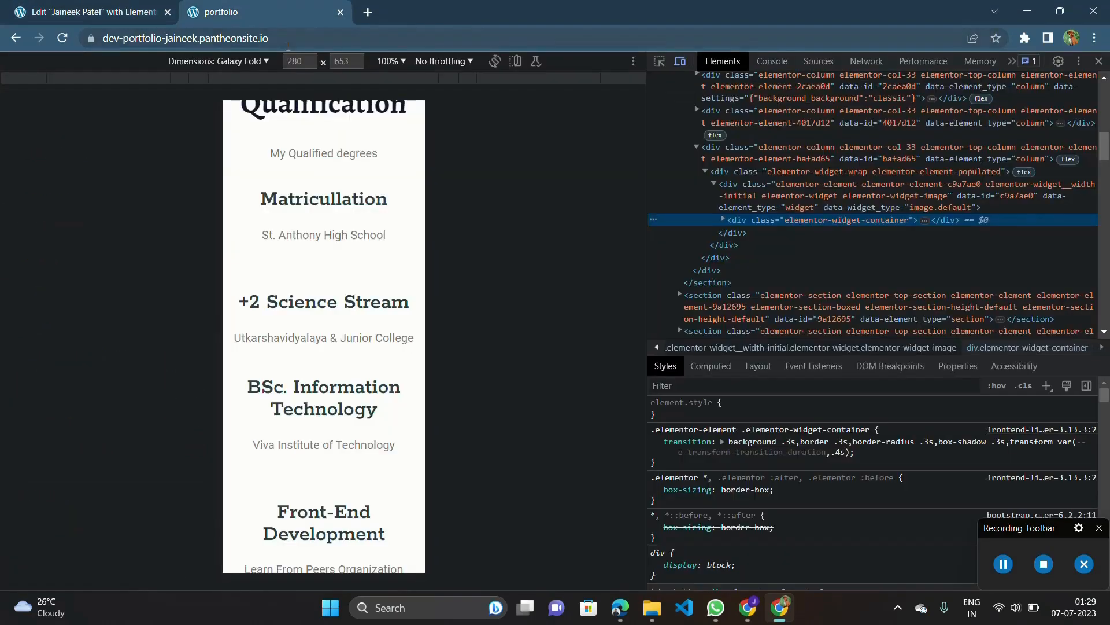
left_click(164, 7)
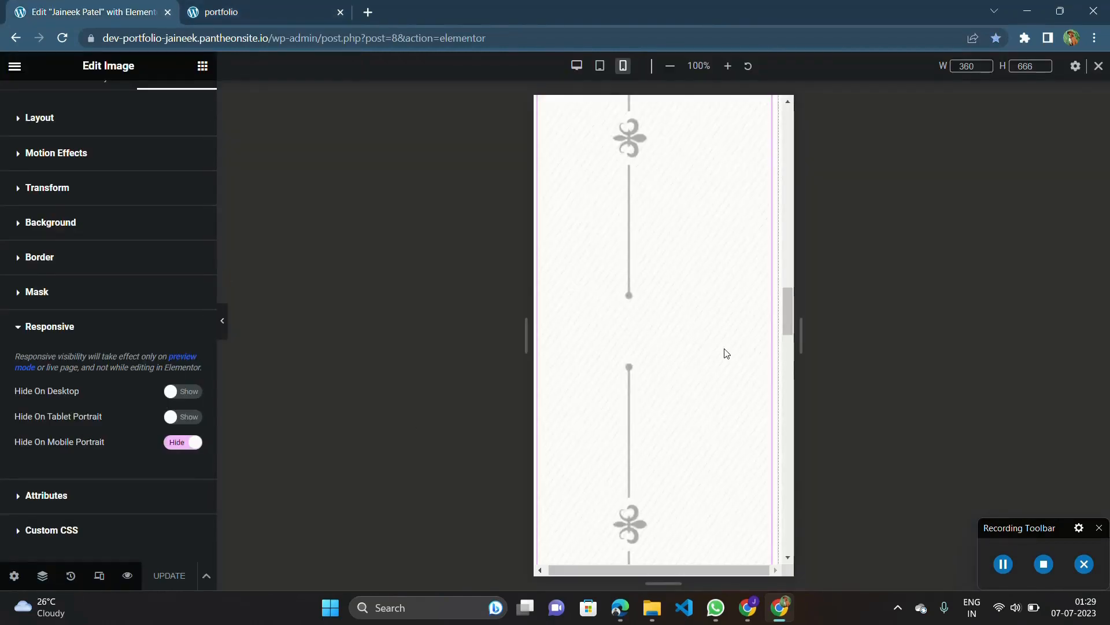
Examine the live mobile preview through the Skills, Projects and contact sections down to the footer.
left_click(295, 5)
scroll(360, 239, "down", 8)
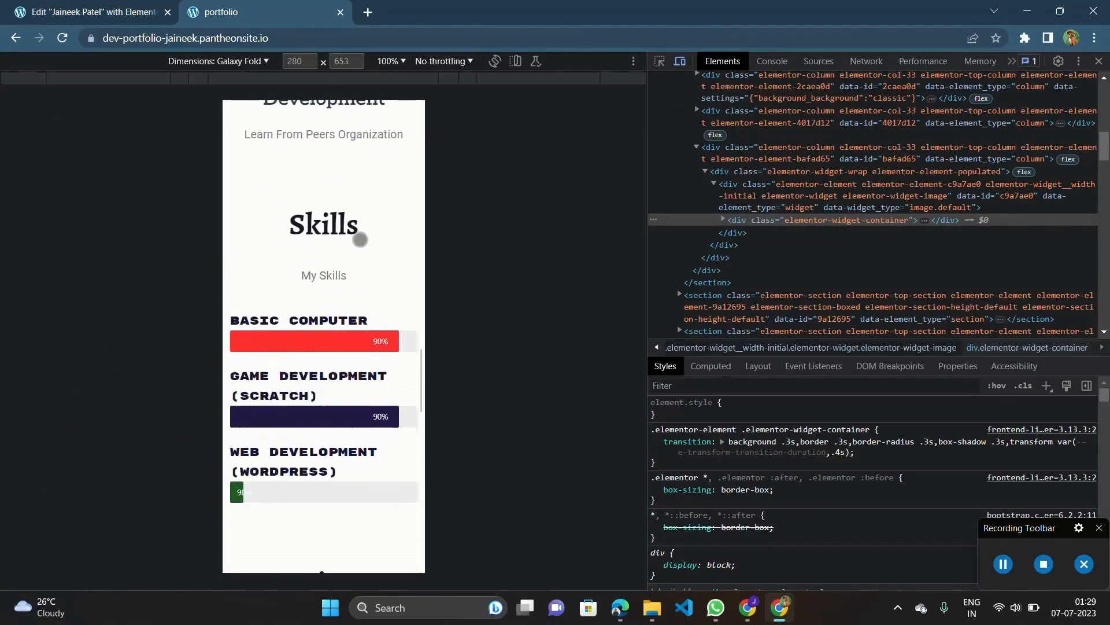
scroll(359, 239, "up", 10)
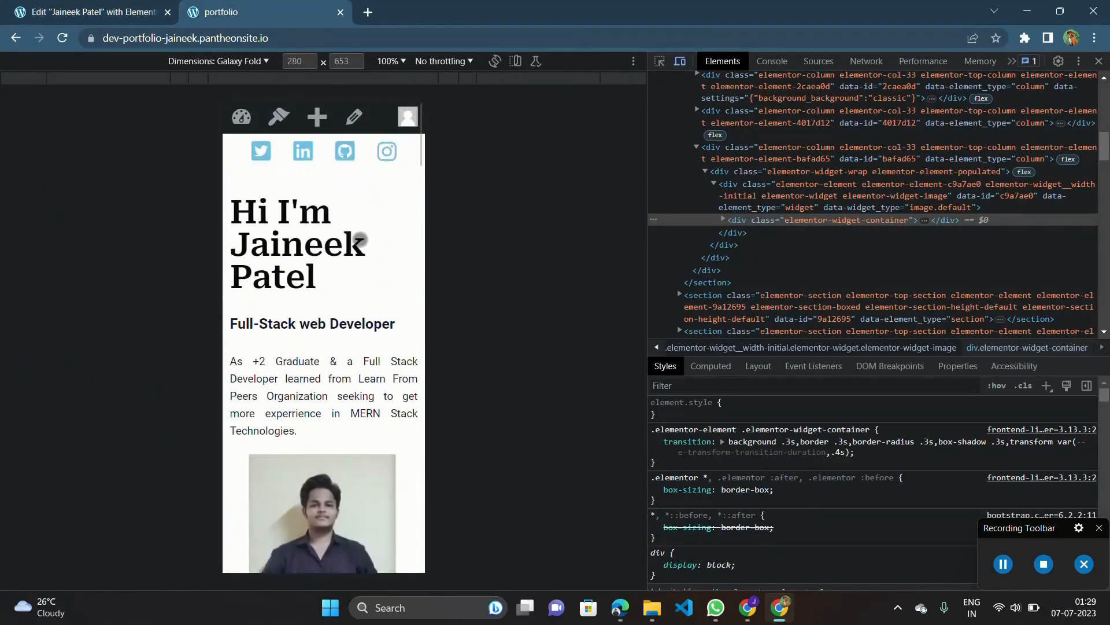
scroll(359, 239, "down", 15)
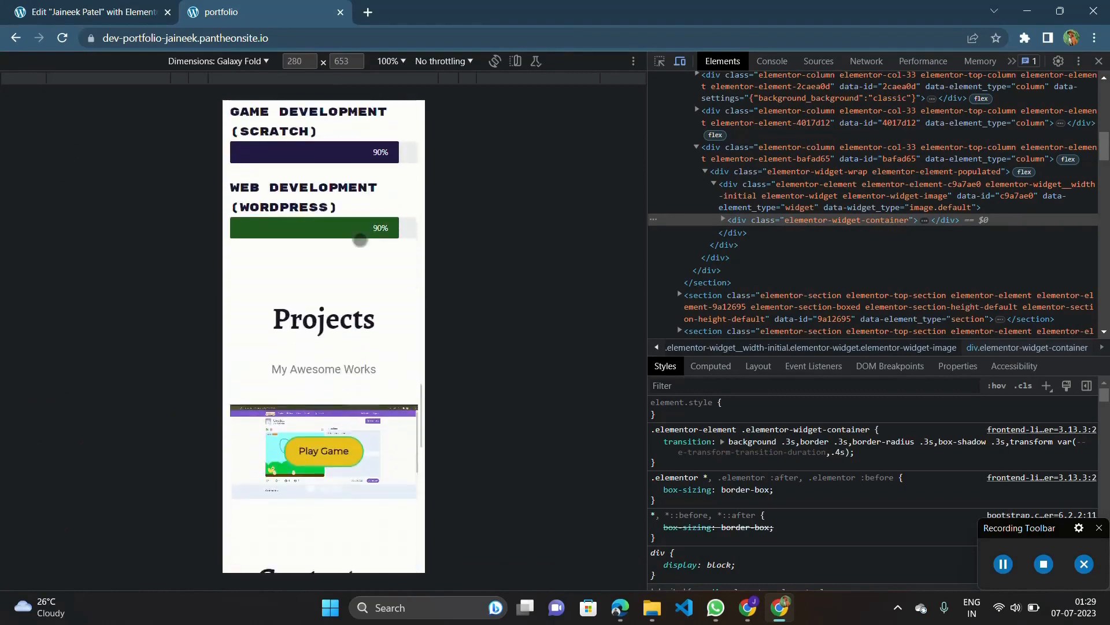
scroll(360, 239, "down", 15)
scroll(360, 238, "up", 5)
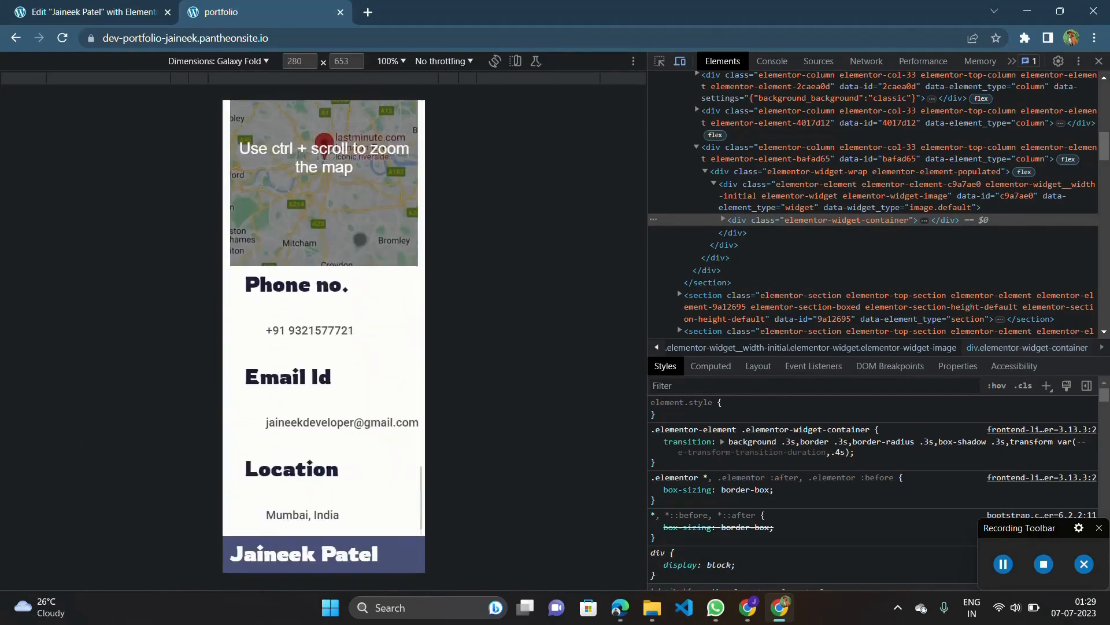
scroll(360, 239, "up", 15)
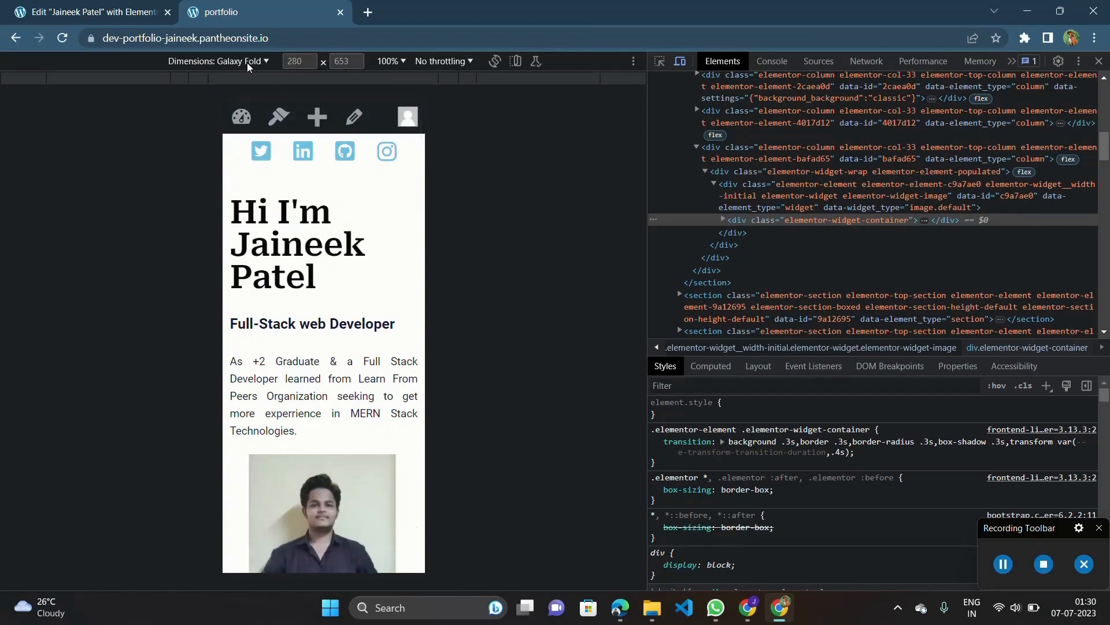
Switch the Elementor editor to desktop view and add a single-column section above the introduction section.
left_click(124, 4)
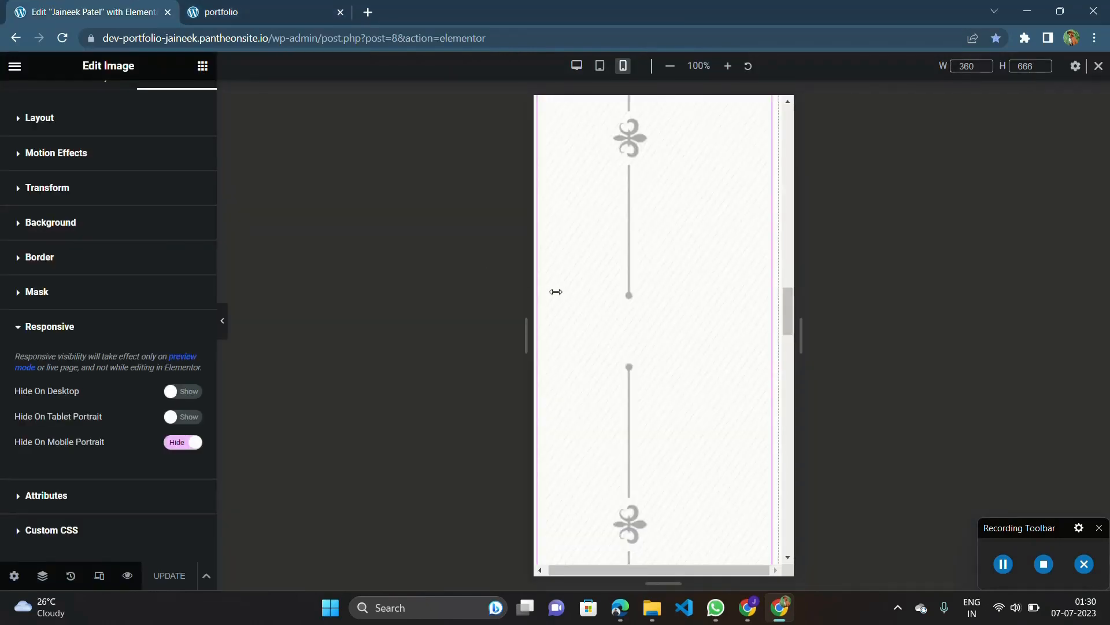
left_click(577, 66)
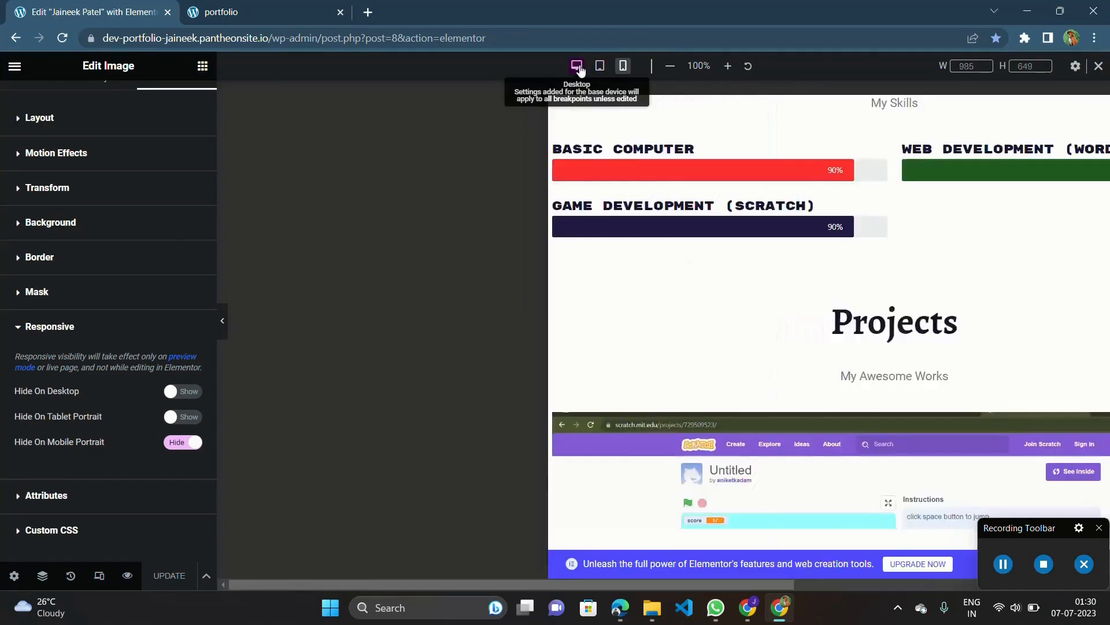
scroll(622, 194, "up", 15)
scroll(625, 196, "up", 1)
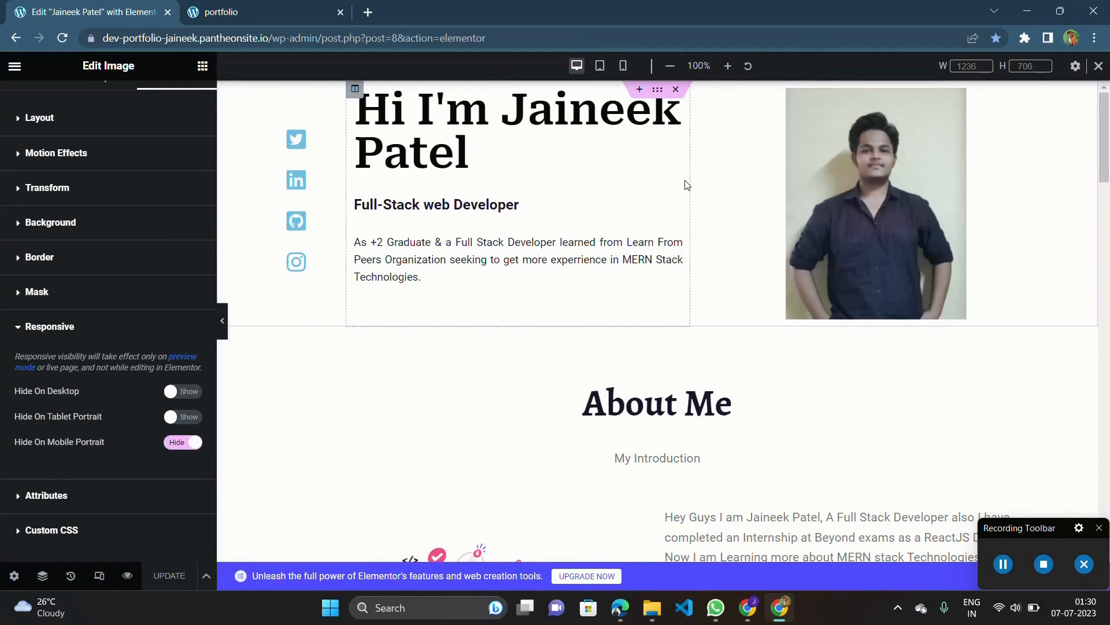
scroll(75, 252, "up", 1)
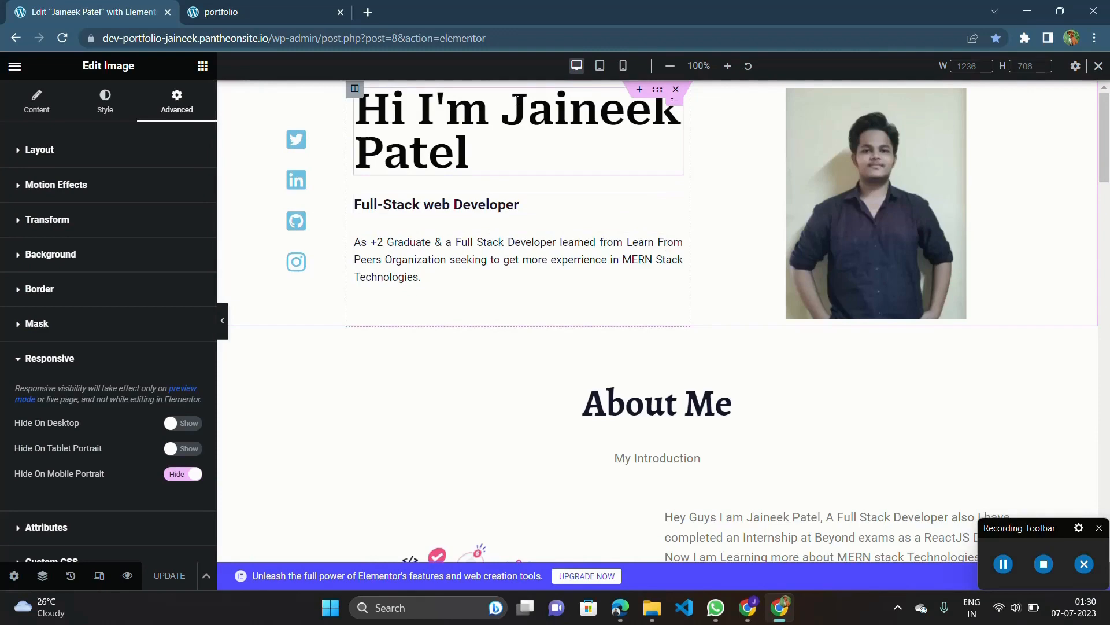
scroll(640, 99, "up", 3)
left_click(636, 109)
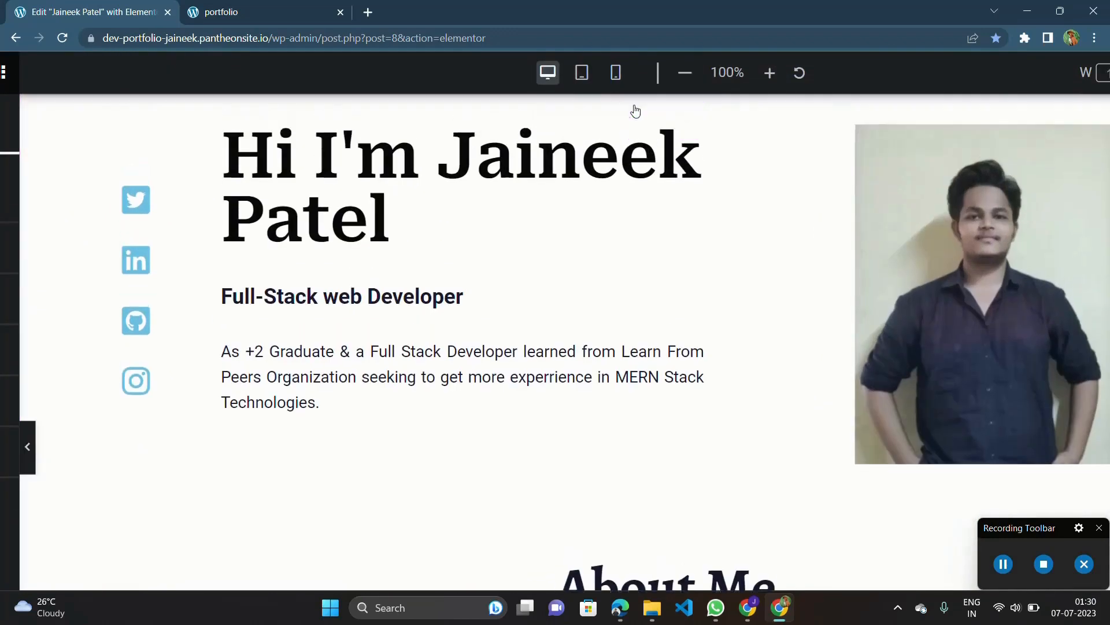
scroll(635, 109, "down", 3)
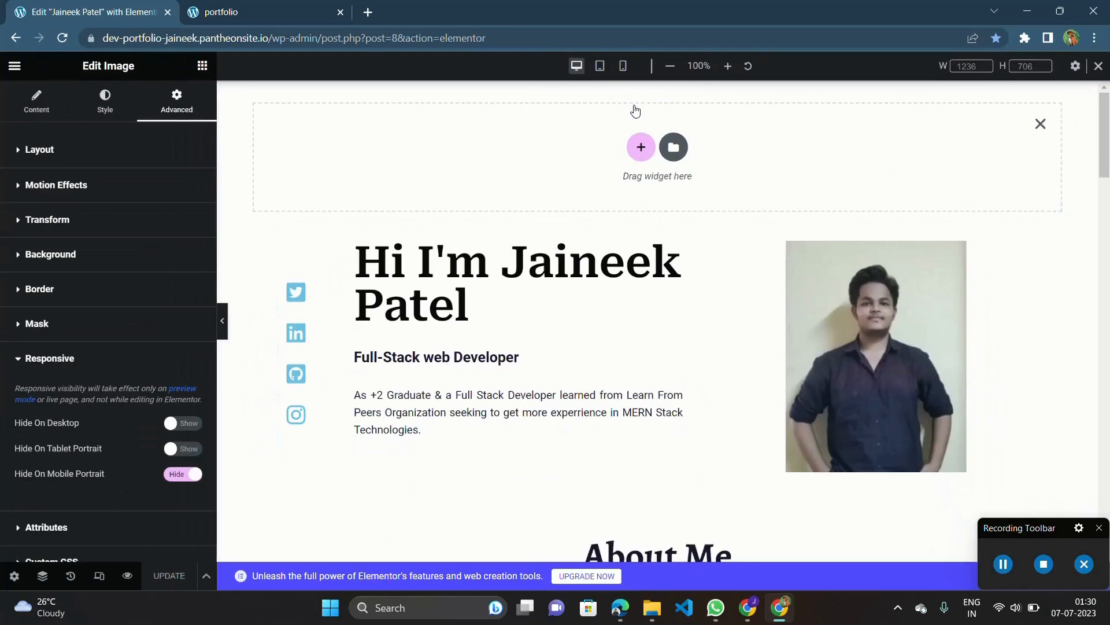
left_click(644, 152)
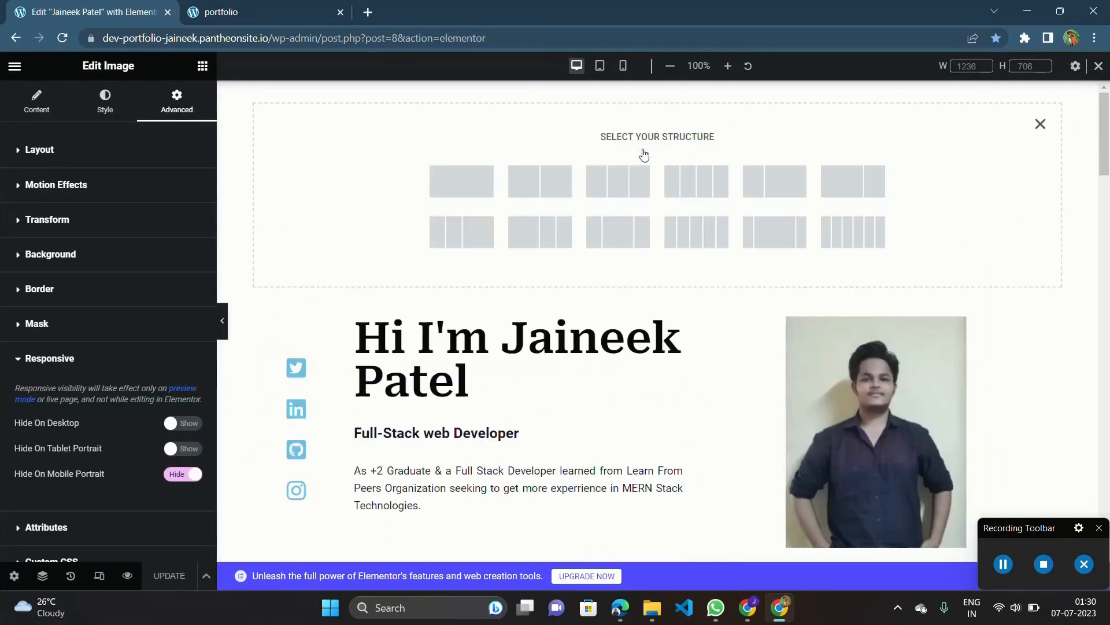
left_click(469, 183)
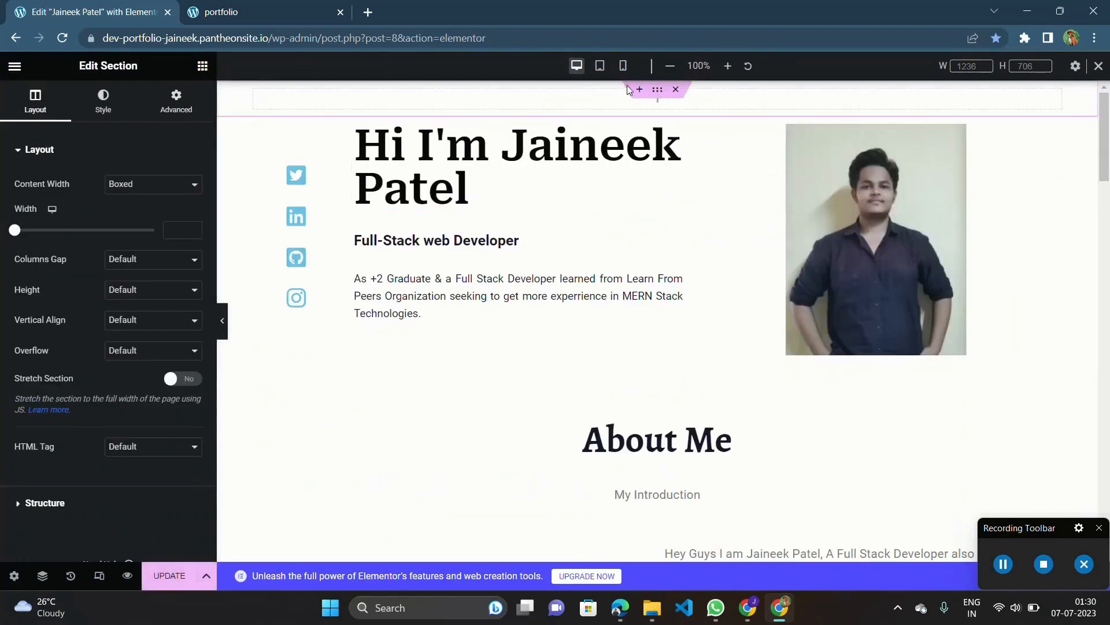
Add a Text Editor widget to the new section and replace its placeholder text with the owner's full name followed by "Portfolio".
left_click(658, 108)
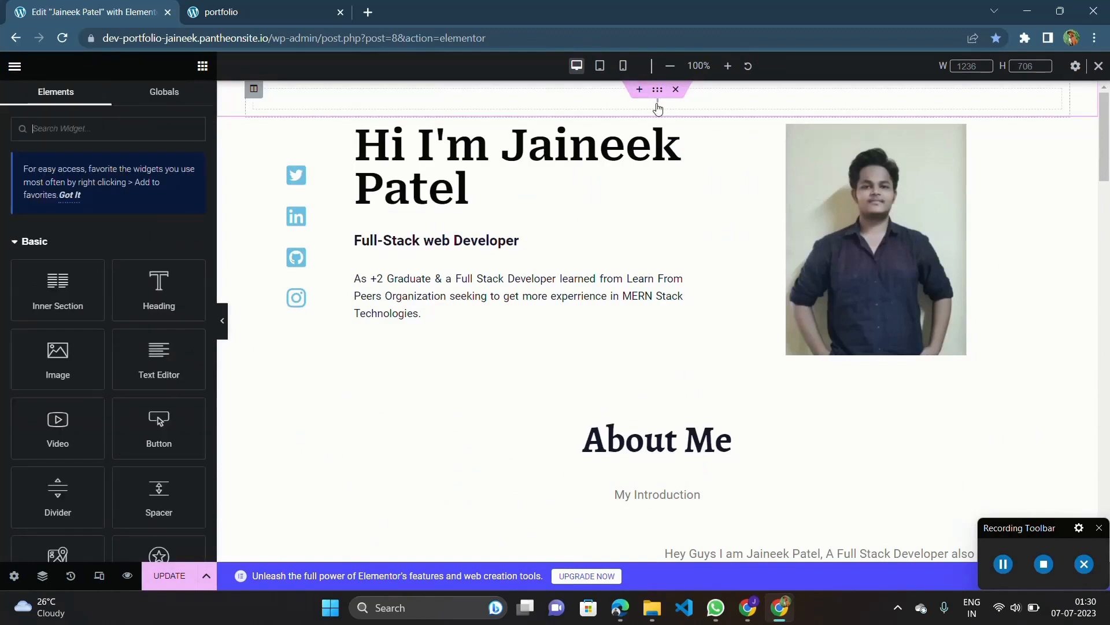
left_click_drag(159, 361, 585, 107)
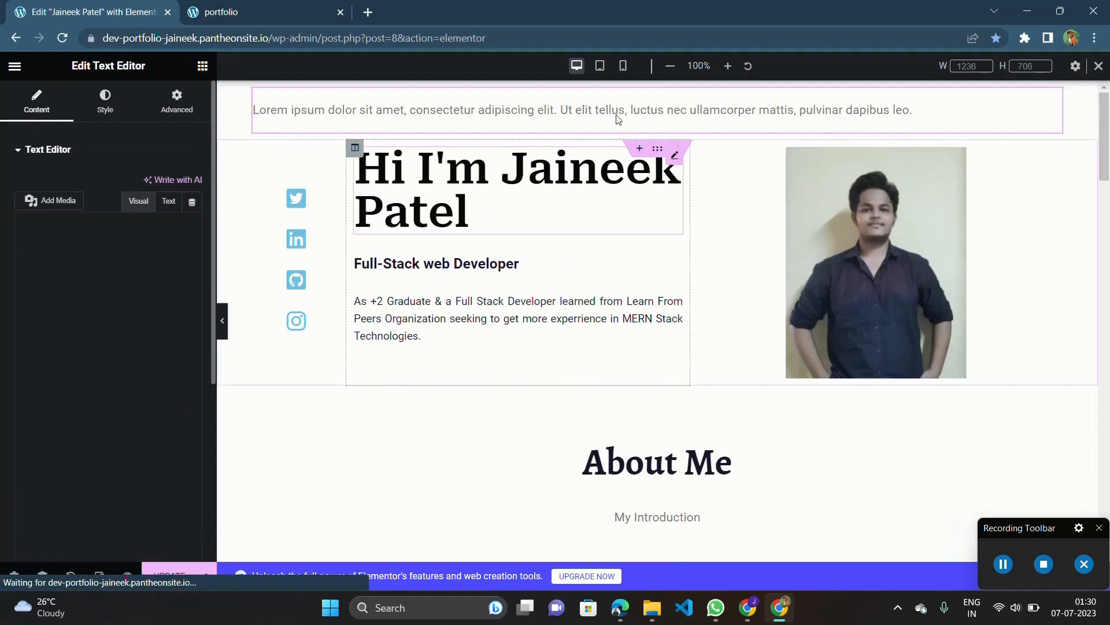
double_click(608, 111)
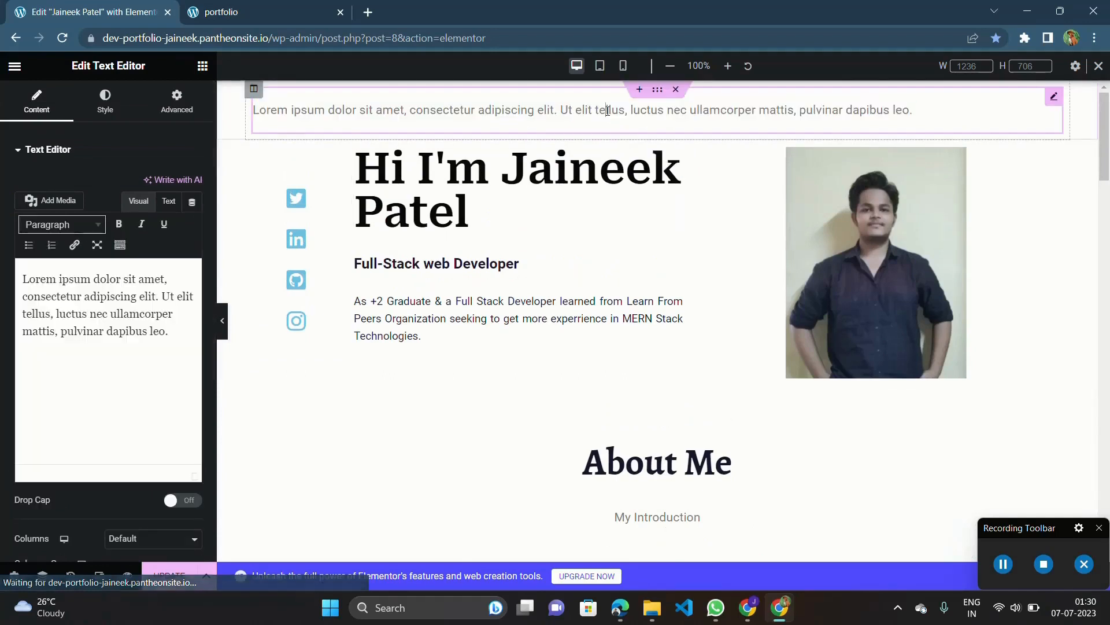
triple_click(609, 110)
type("Jaineek Patel")
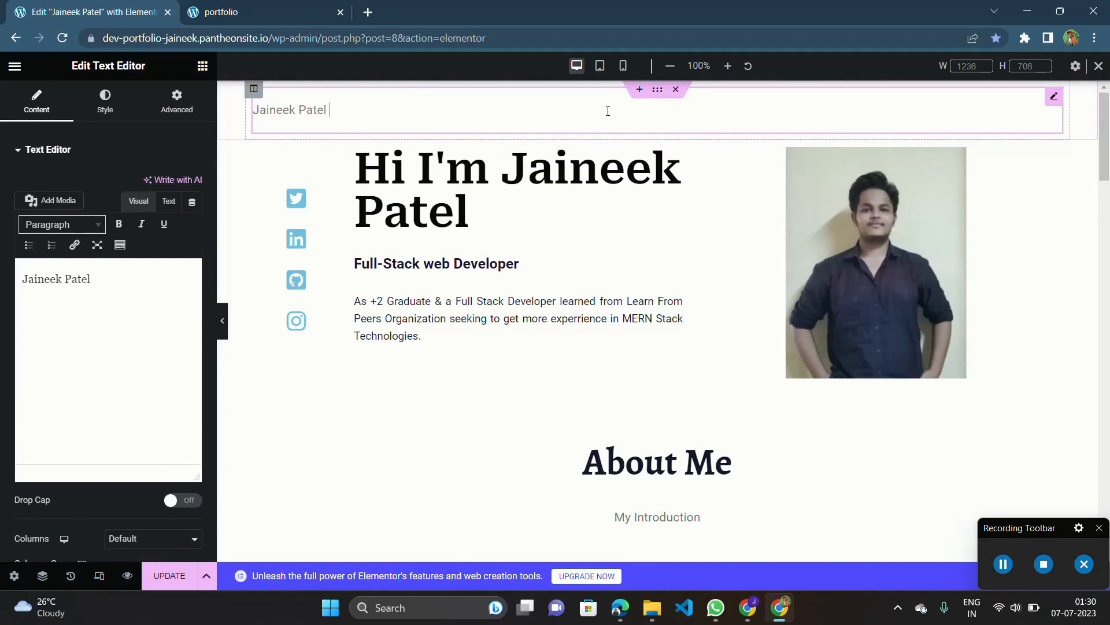
type(" Portfolio")
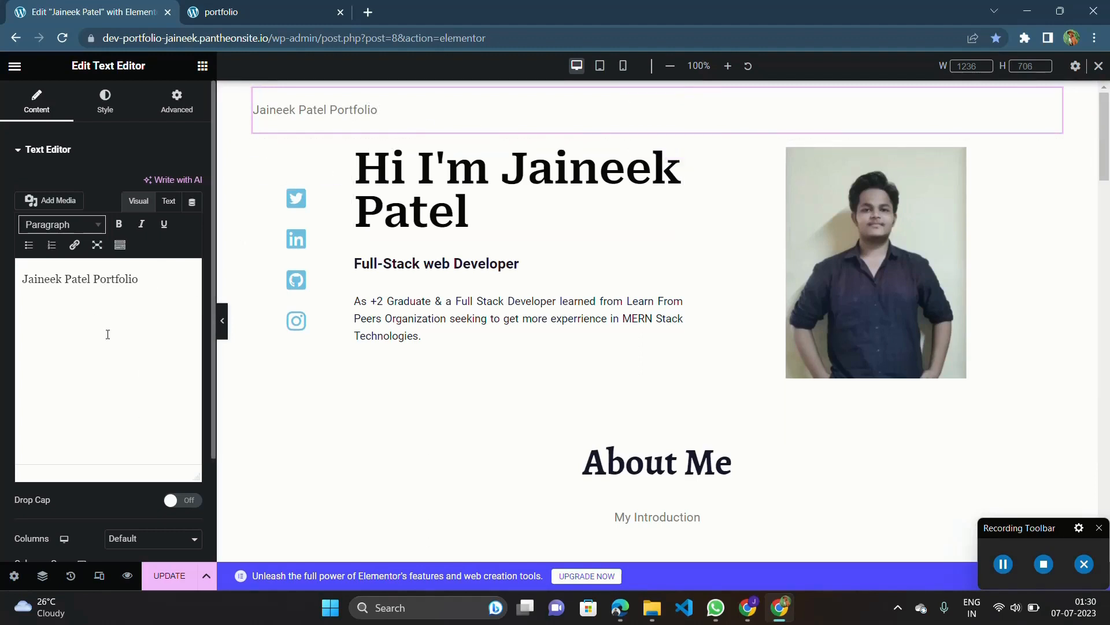
Center-align the portfolio title text in the new section.
left_click(102, 111)
left_click(155, 183)
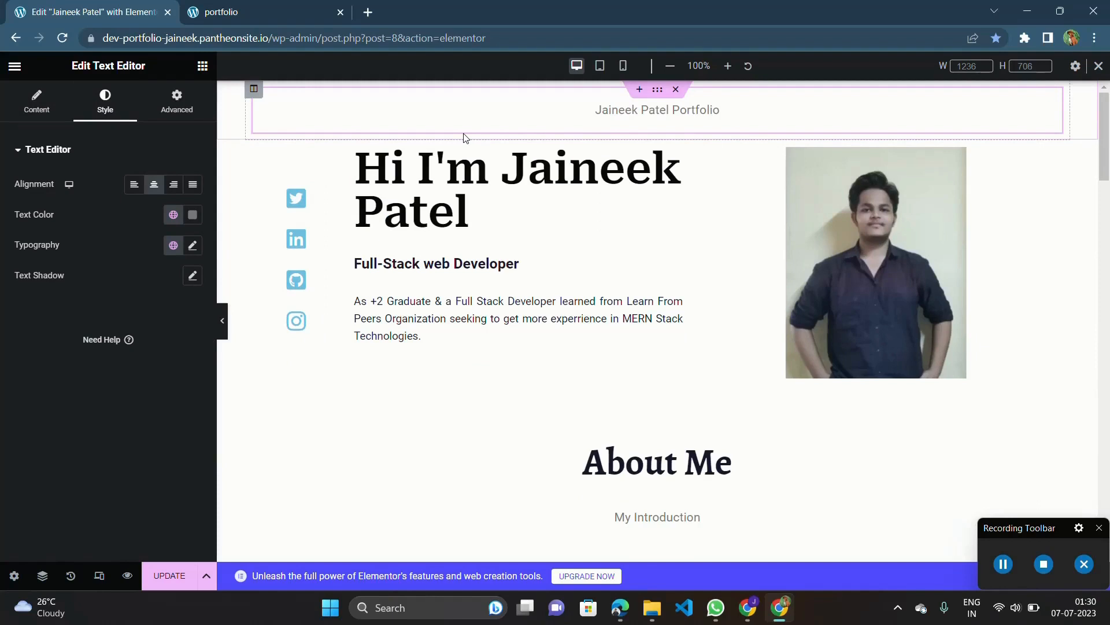
triple_click(713, 113)
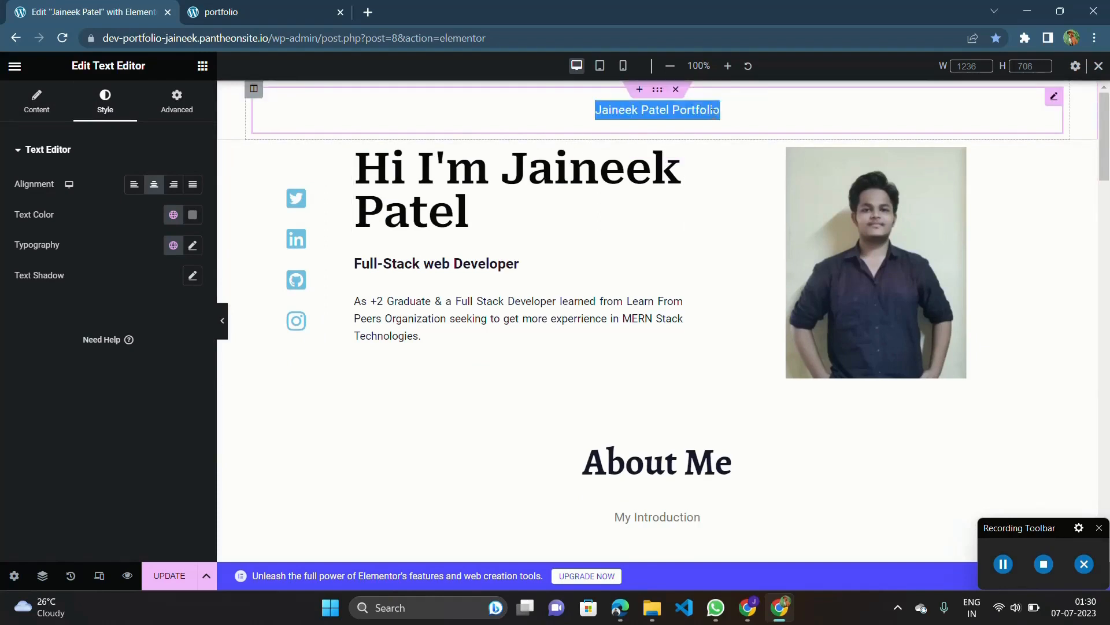
left_click(734, 113)
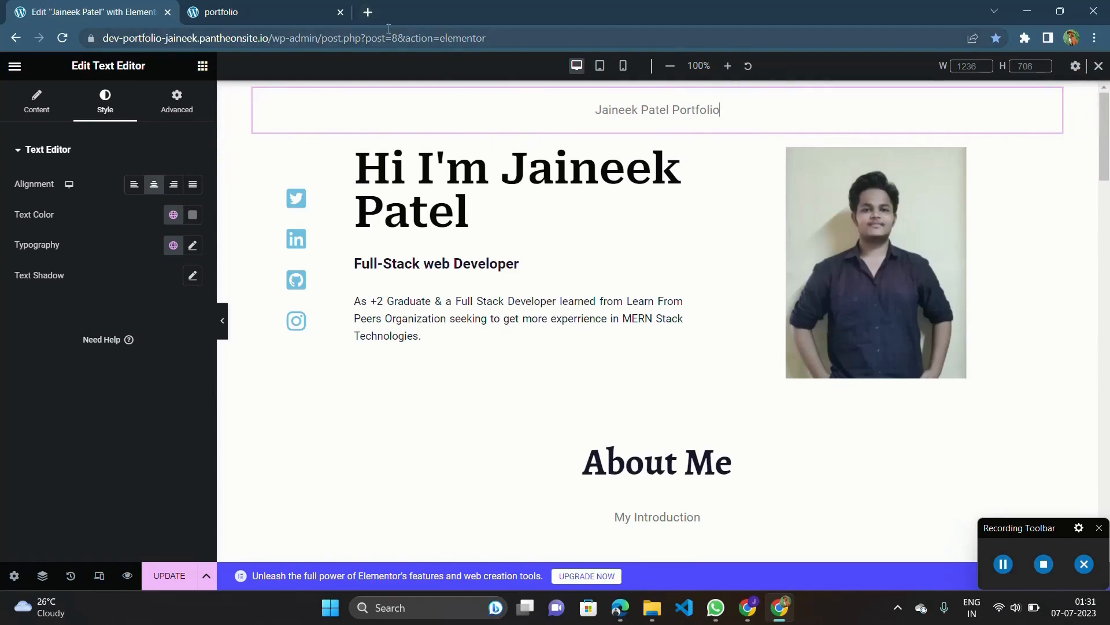
Open the owner's existing Netlify portfolio site in a new browser tab to view its header, and return to the Elementor editor.
left_click(368, 12)
type("jai")
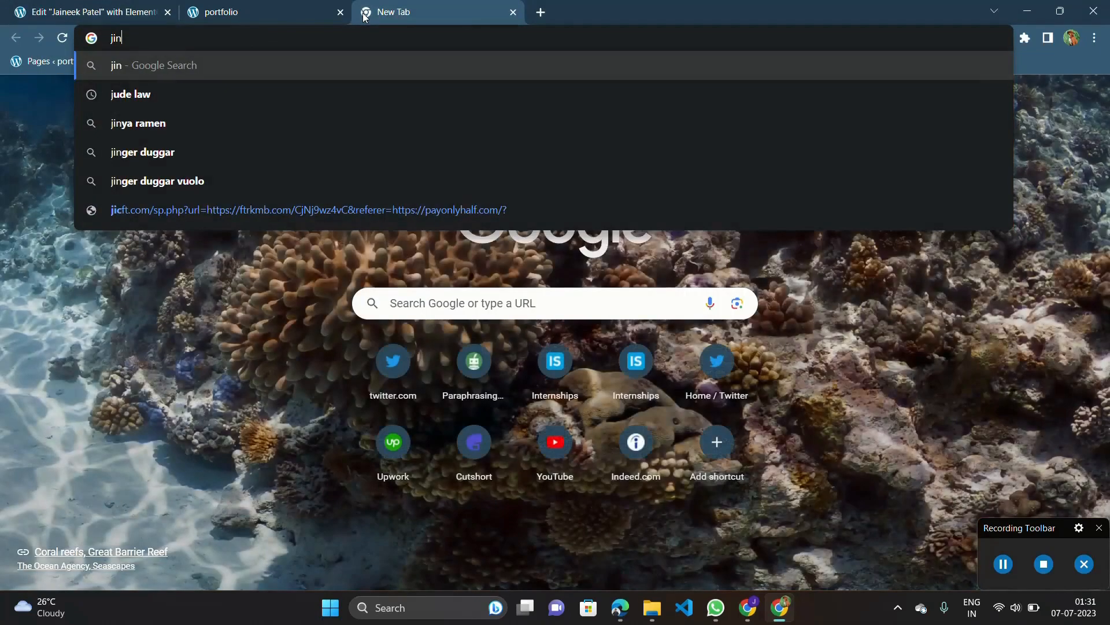
key("BackSpace")
type("aineekpa")
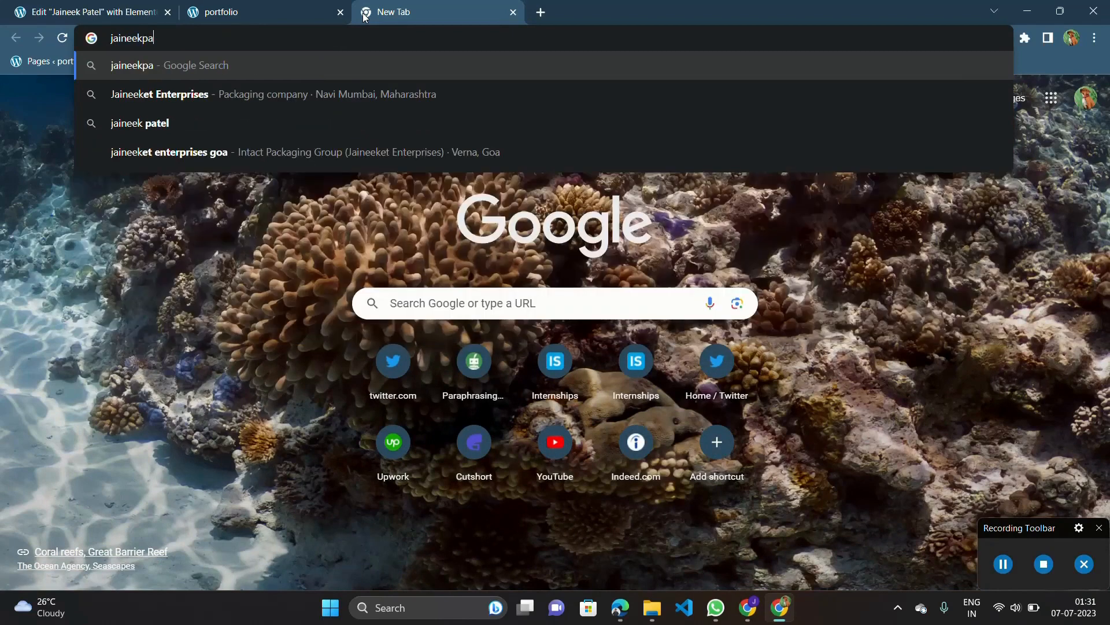
type("tel.netli")
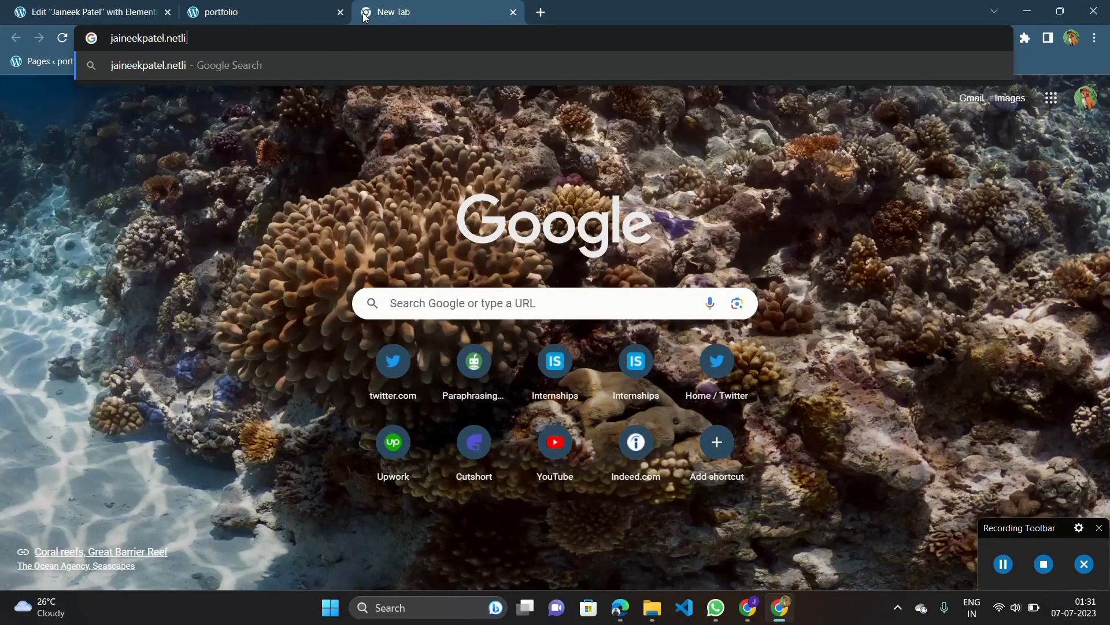
type("fy.app")
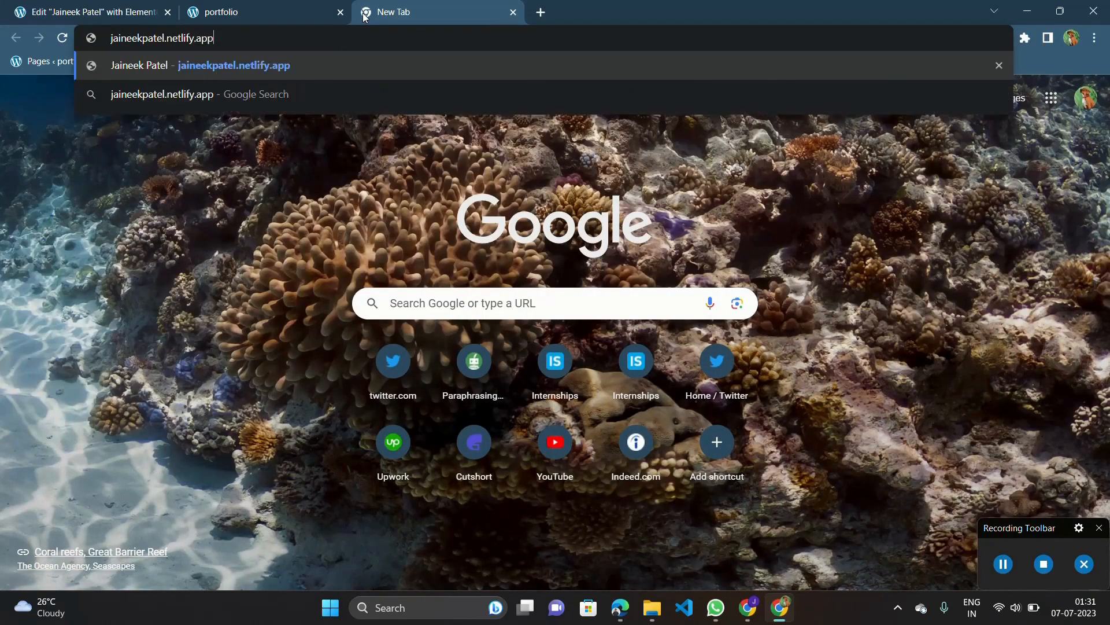
key("Return")
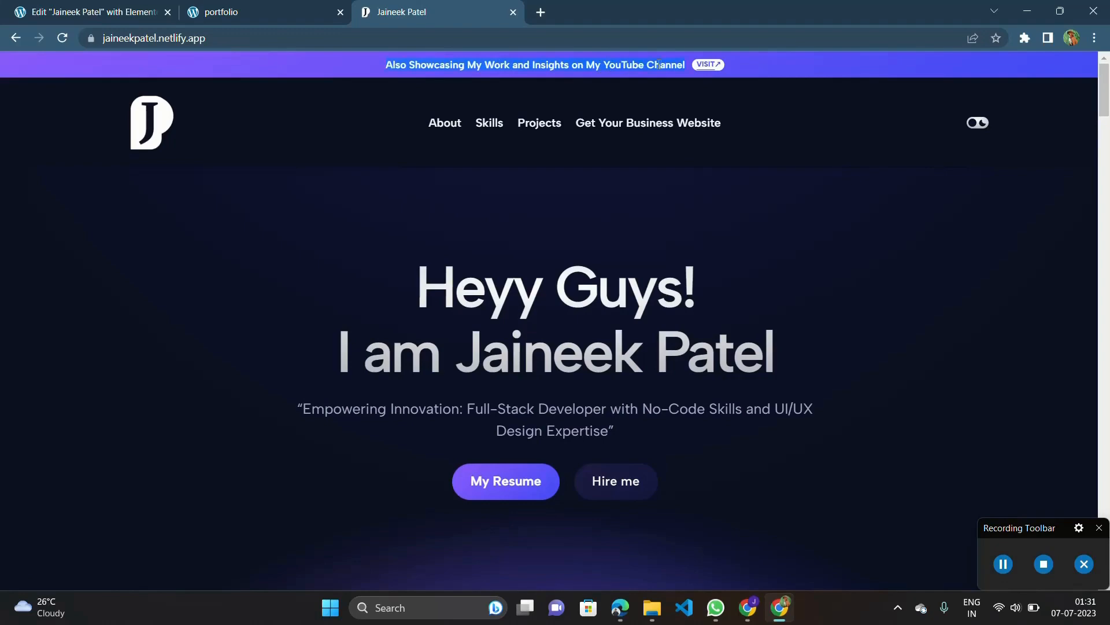
left_click(263, 11)
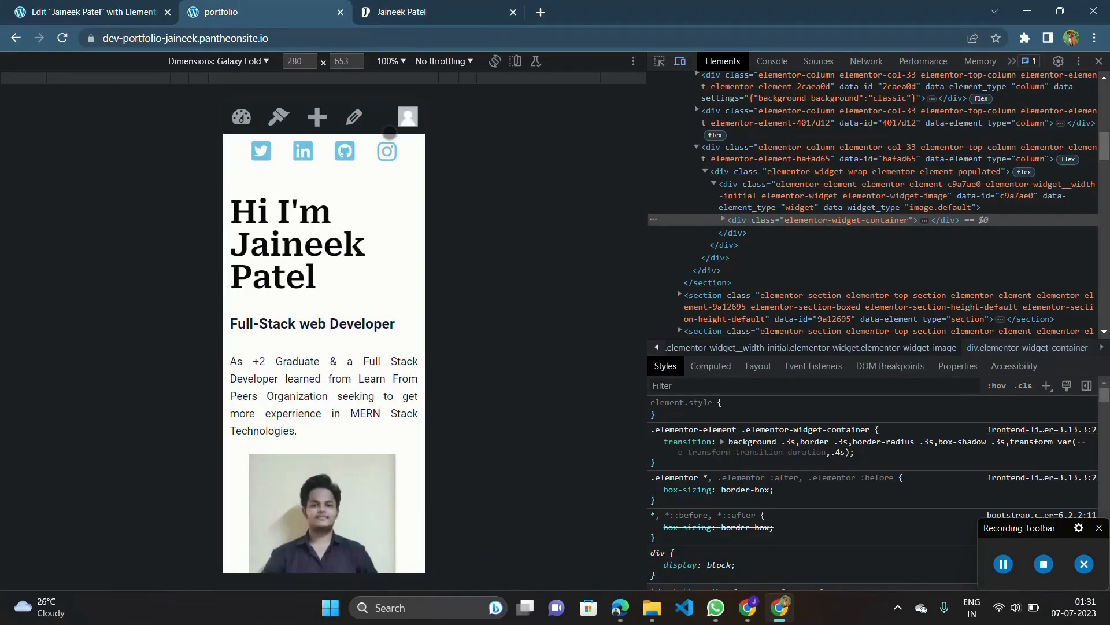
left_click(137, 7)
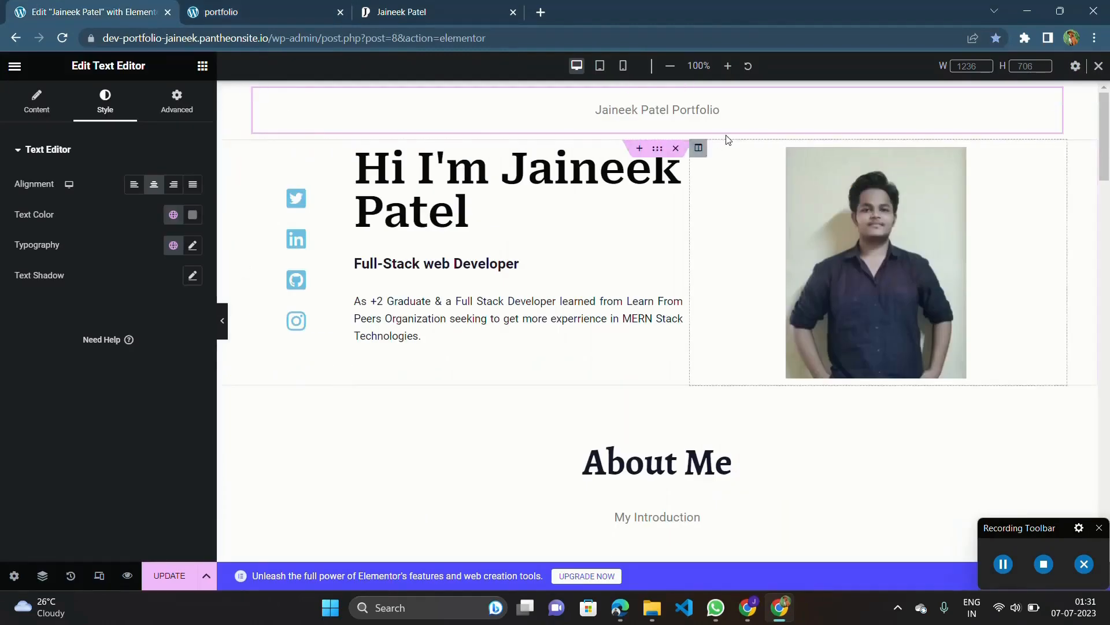
triple_click(729, 110)
left_click(729, 110)
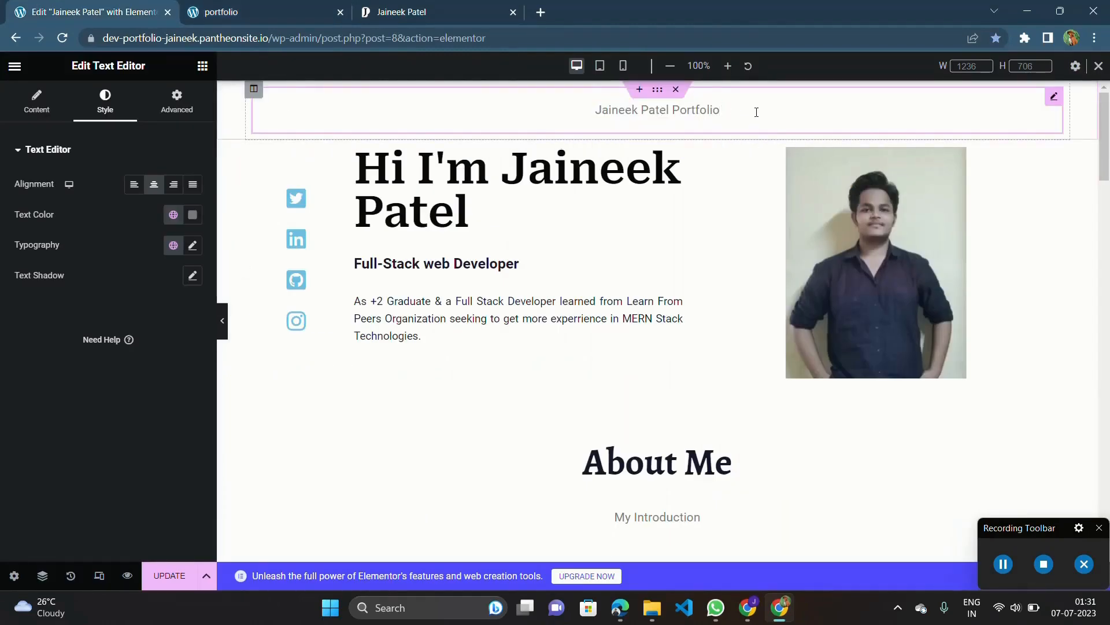
triple_click(732, 109)
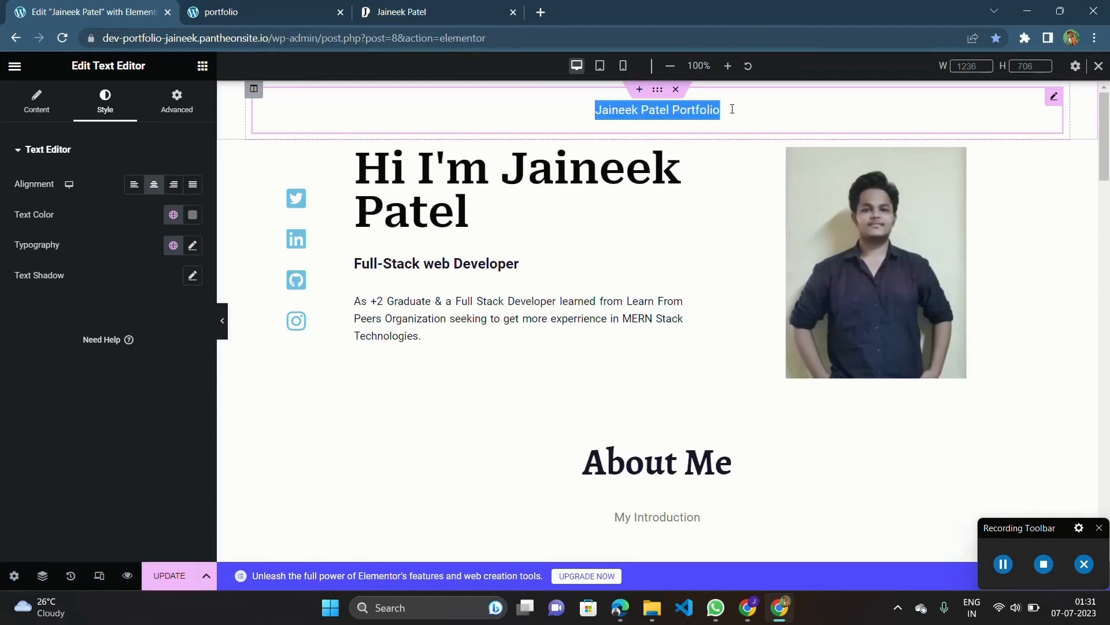
left_click(589, 108)
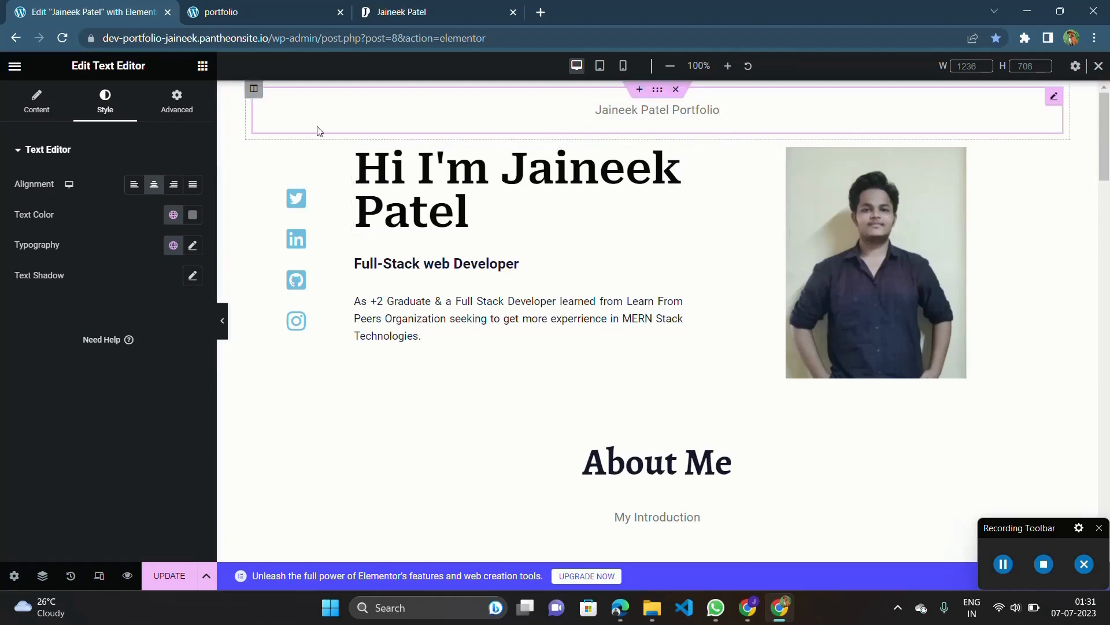
left_click(235, 94)
left_click(252, 92)
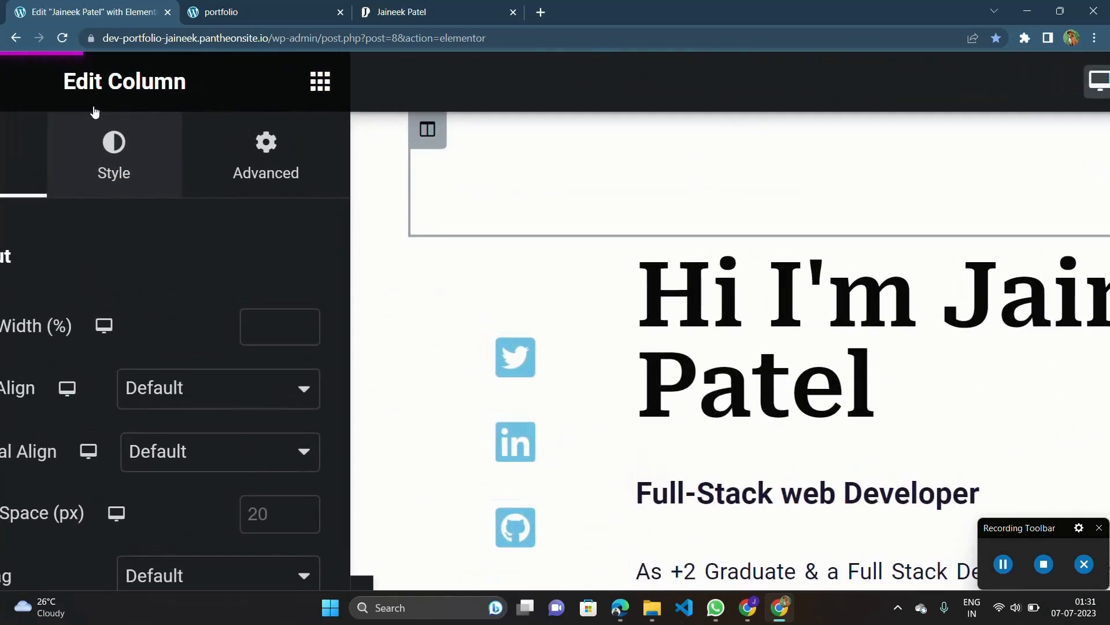
left_click(116, 168)
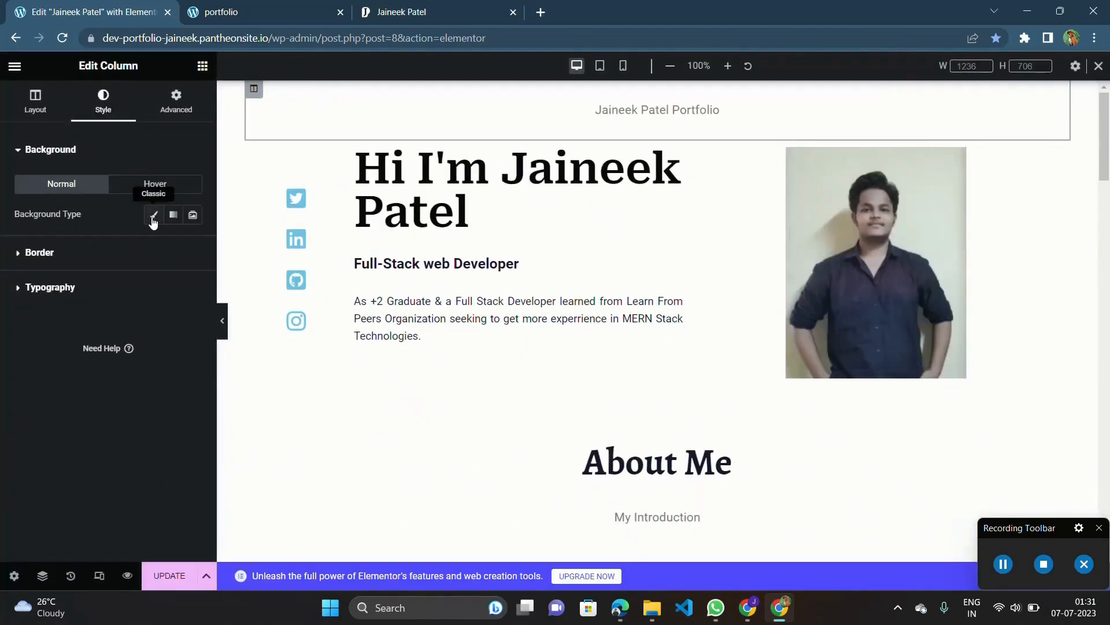
left_click(153, 218)
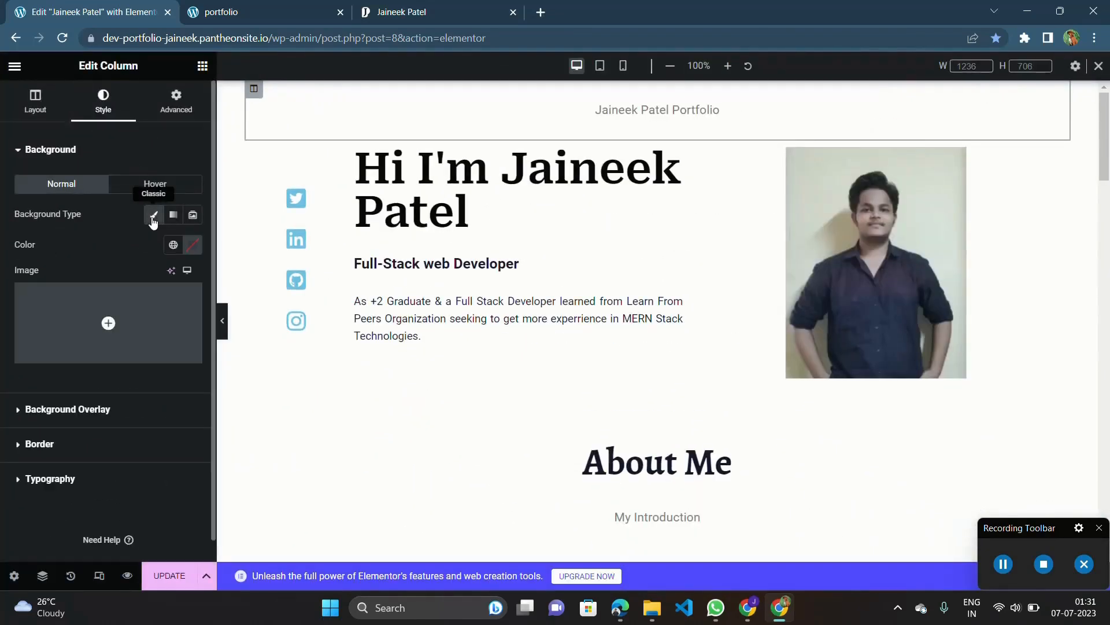
left_click(191, 245)
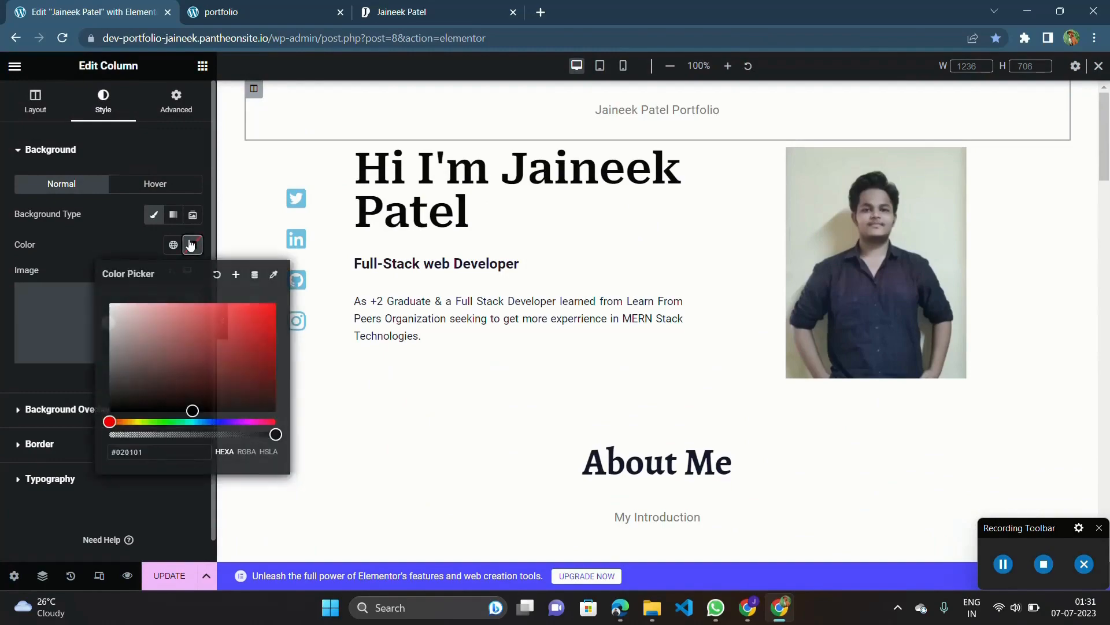
left_click(191, 244)
Copy the hex code of the footer section's background color, #4C537C, from its style settings.
scroll(315, 294, "down", 20)
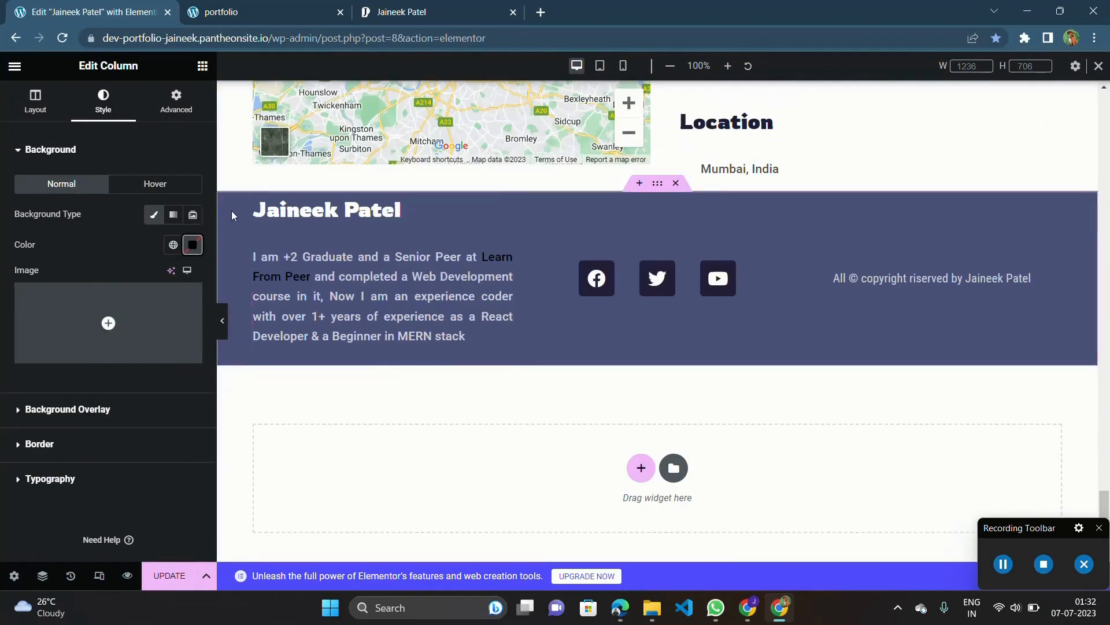
left_click(253, 206)
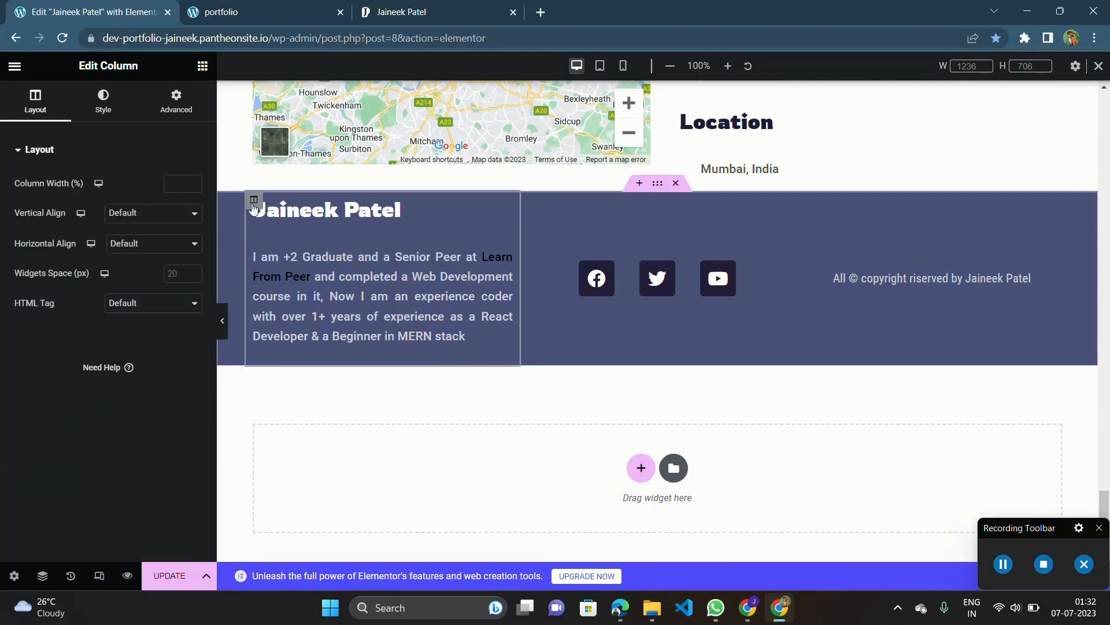
left_click(91, 93)
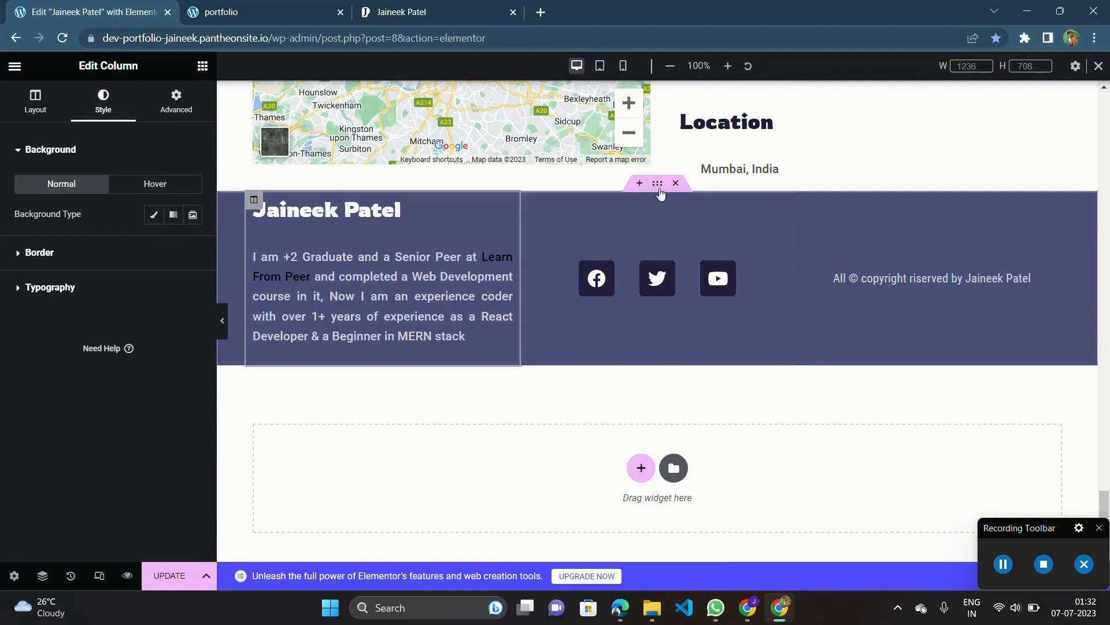
left_click(658, 187)
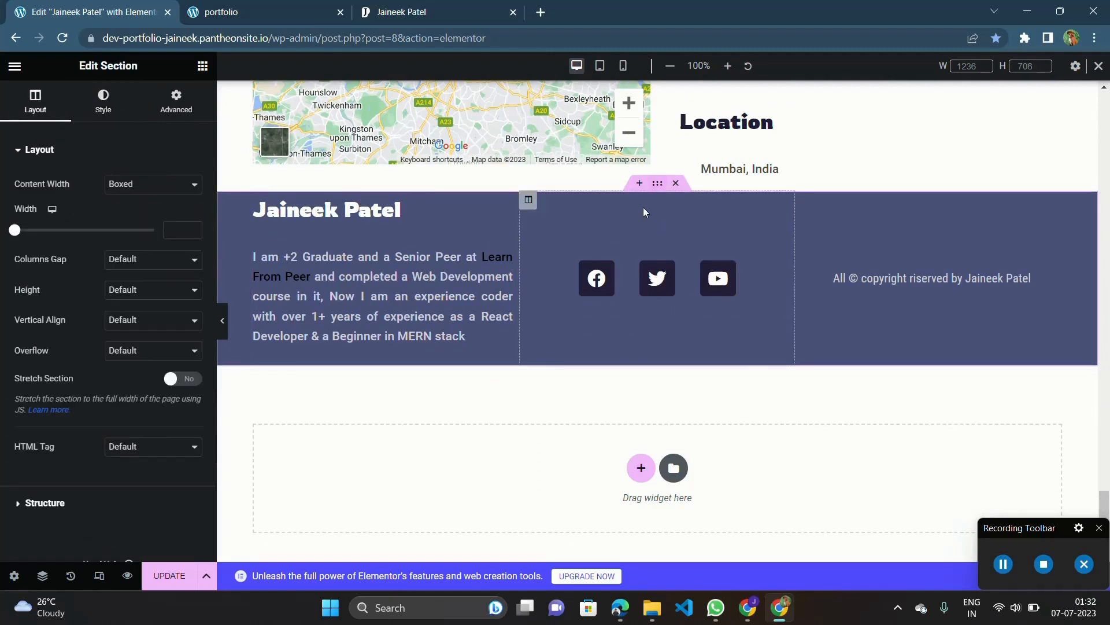
left_click(99, 104)
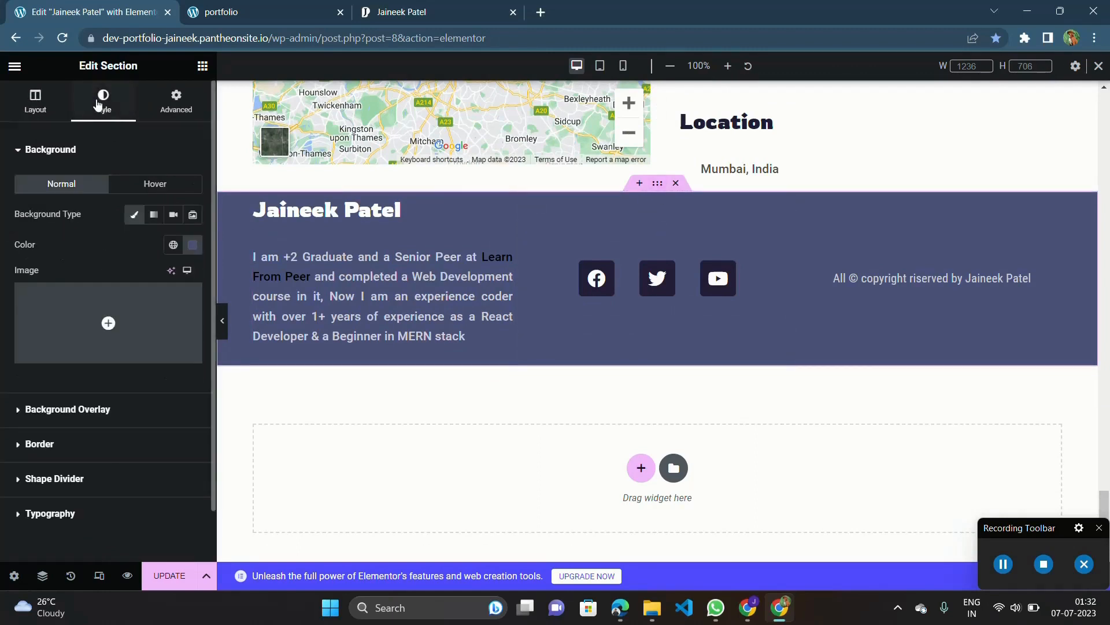
left_click(194, 245)
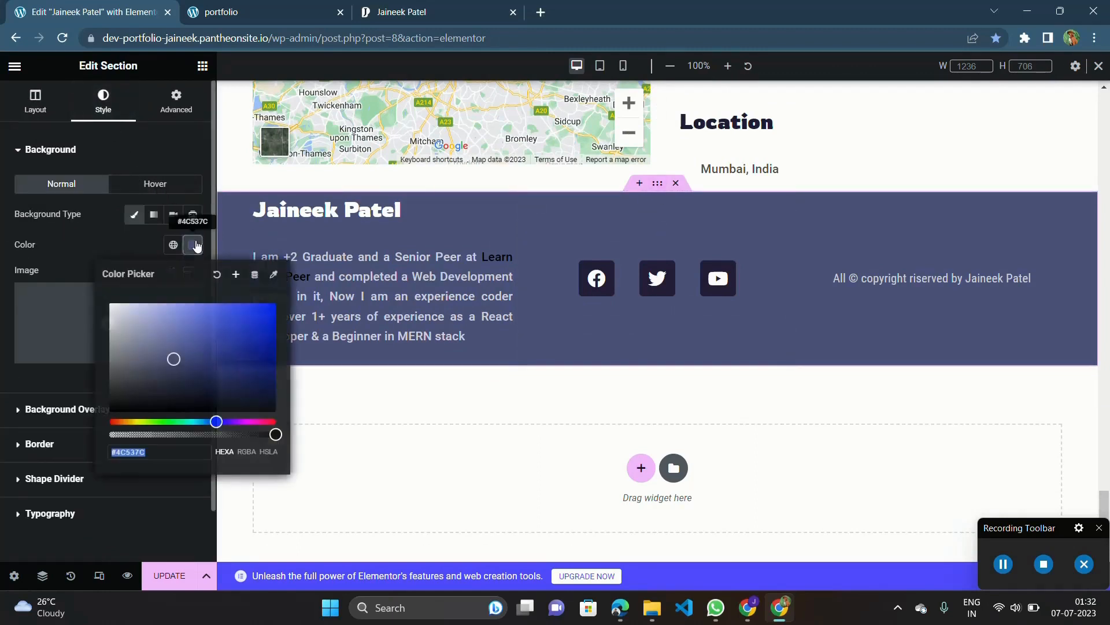
left_click(143, 451)
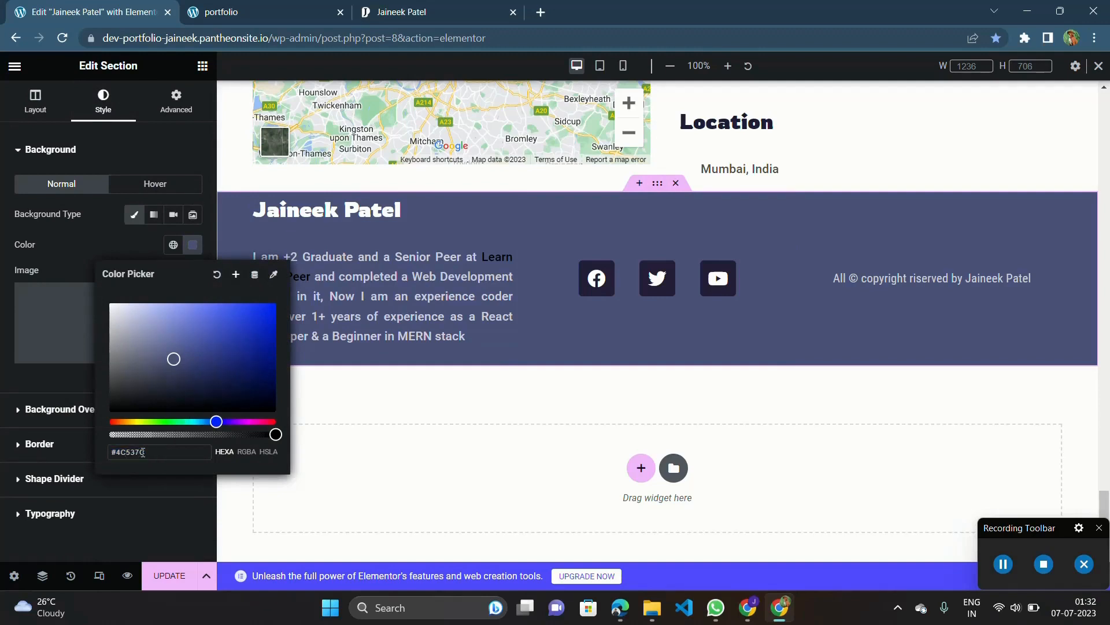
left_click_drag(145, 453, 116, 452)
right_click(116, 452)
left_click(171, 245)
Give the new title section above the introduction a classic background with the copied color #4C537C.
scroll(406, 127, "up", 20)
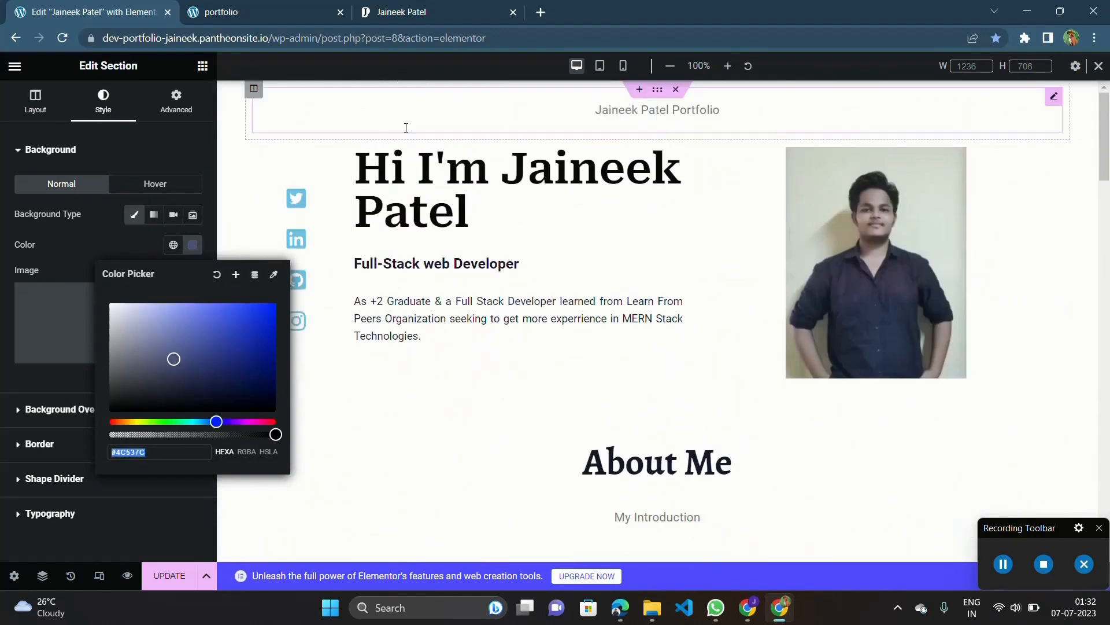
left_click(658, 91)
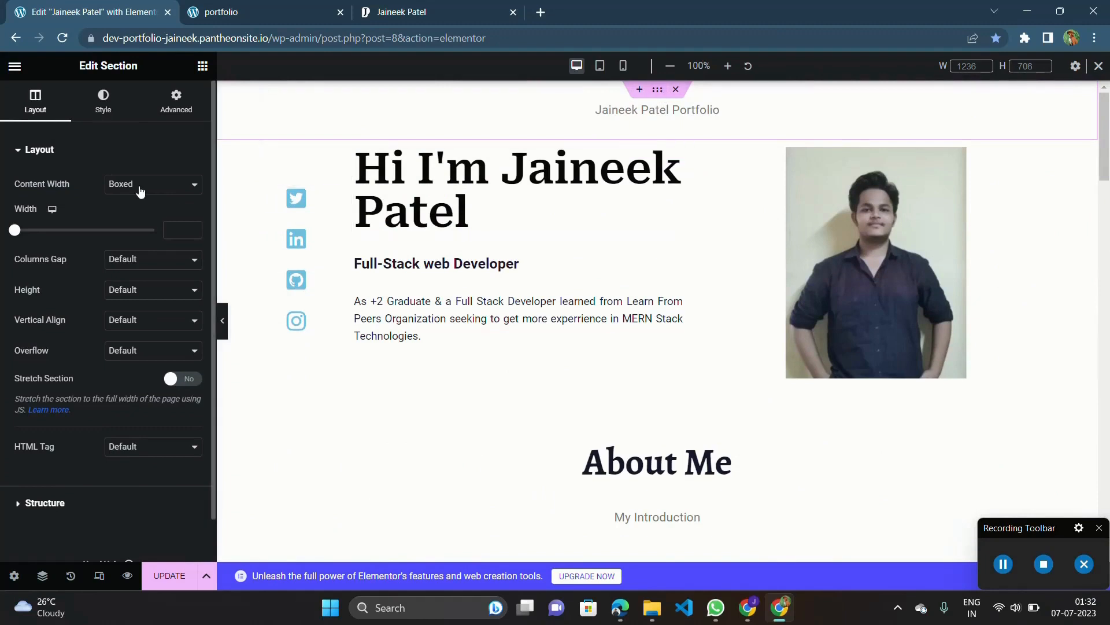
left_click(103, 105)
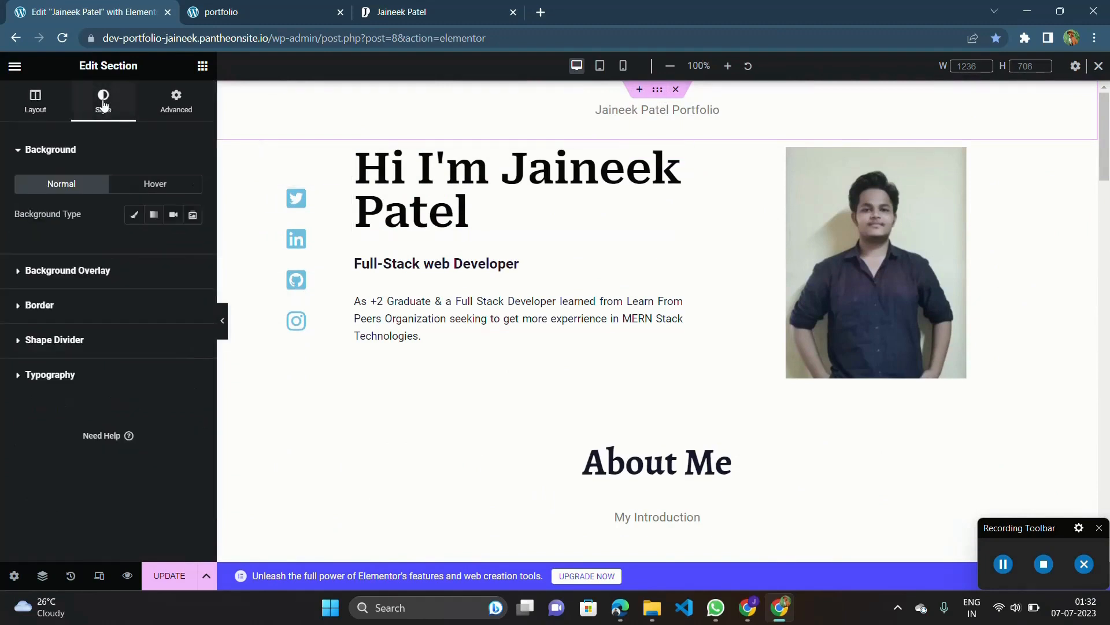
left_click(134, 215)
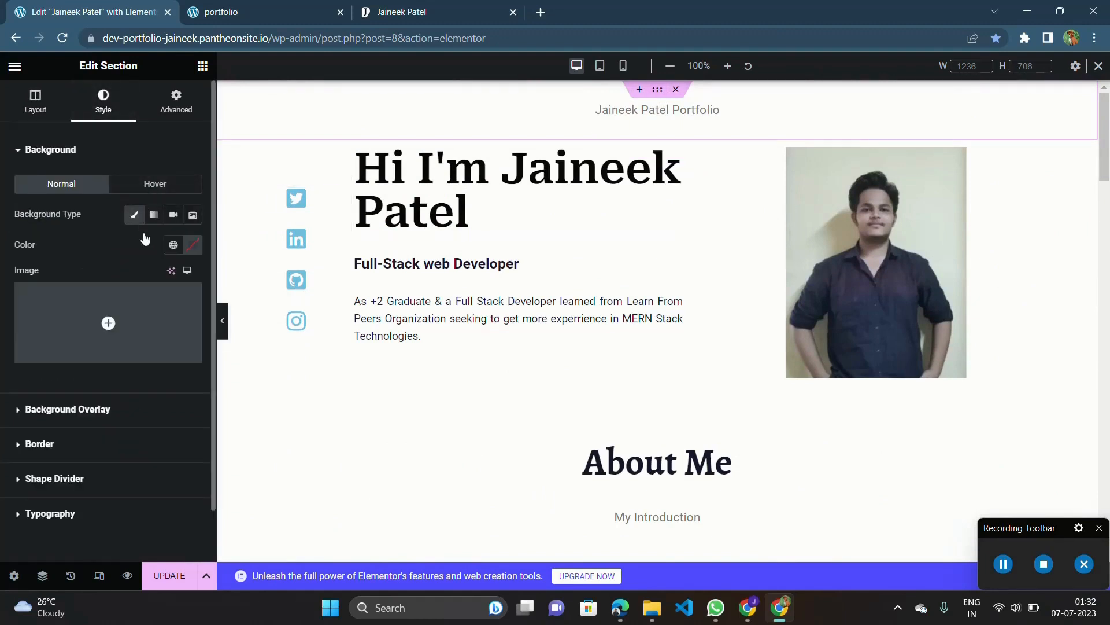
left_click(192, 245)
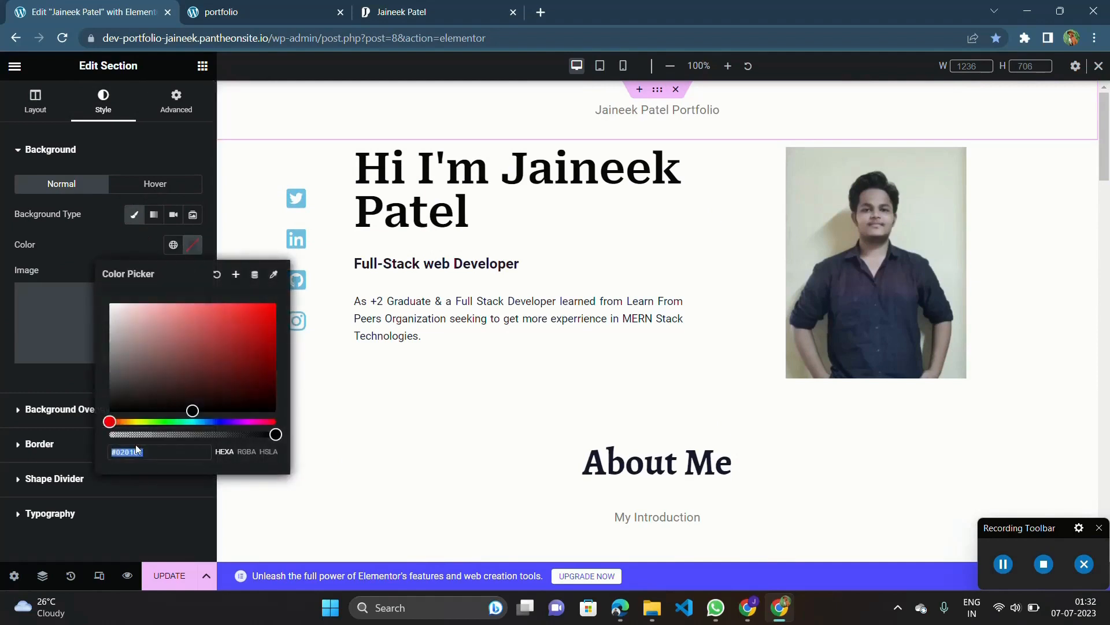
key("ctrl+v")
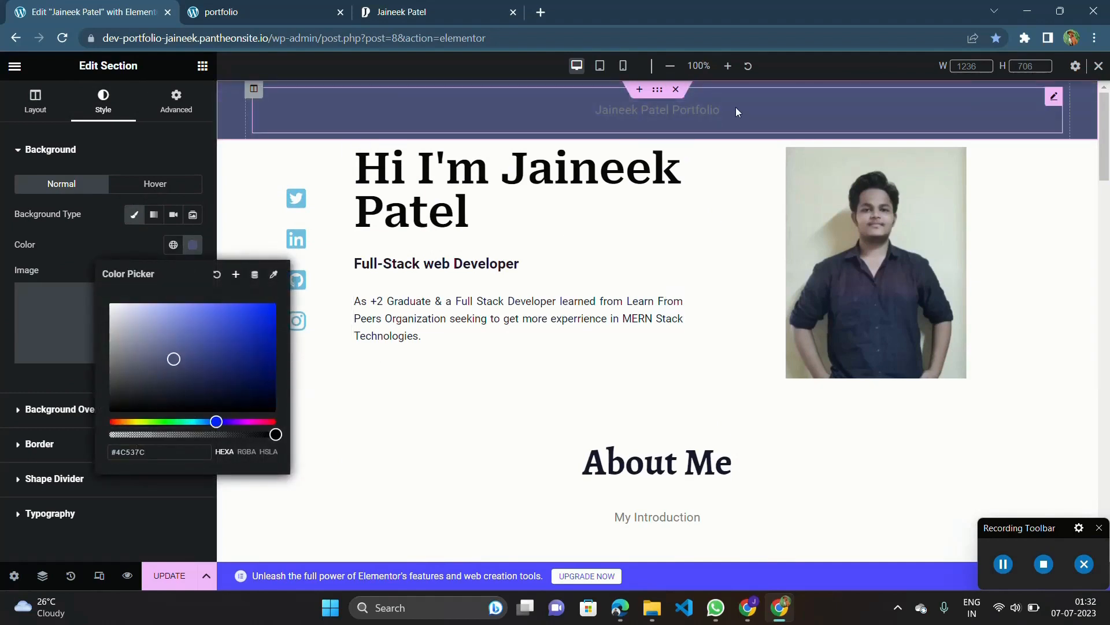
Set the text color of the portfolio title in the header section to white, #FFFFFF.
left_click(1054, 98)
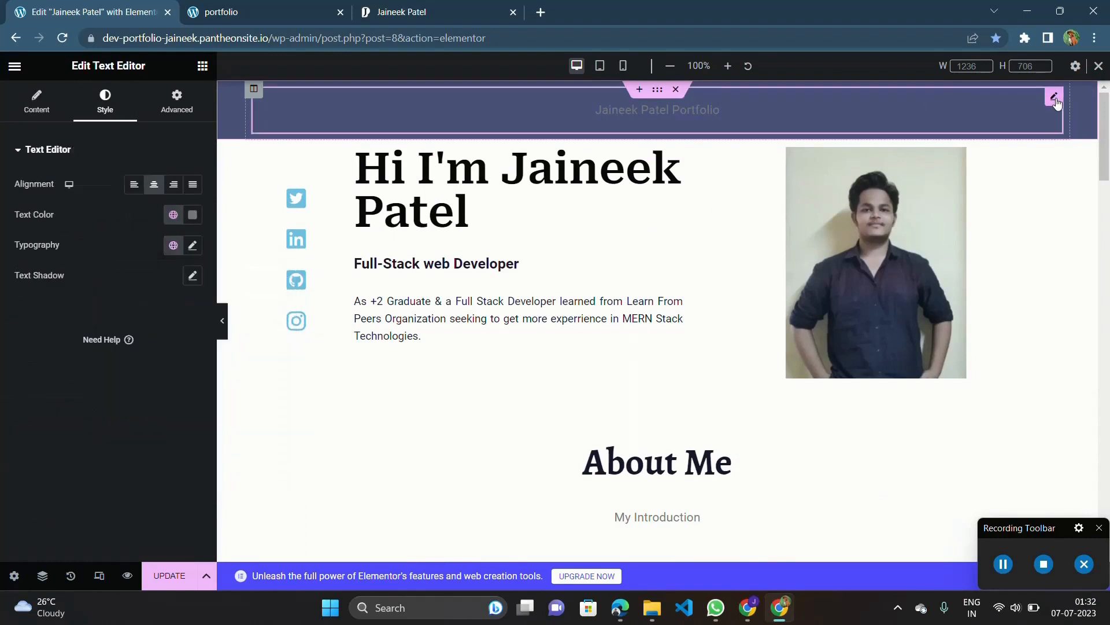
left_click(193, 215)
left_click_drag(185, 330, 95, 260)
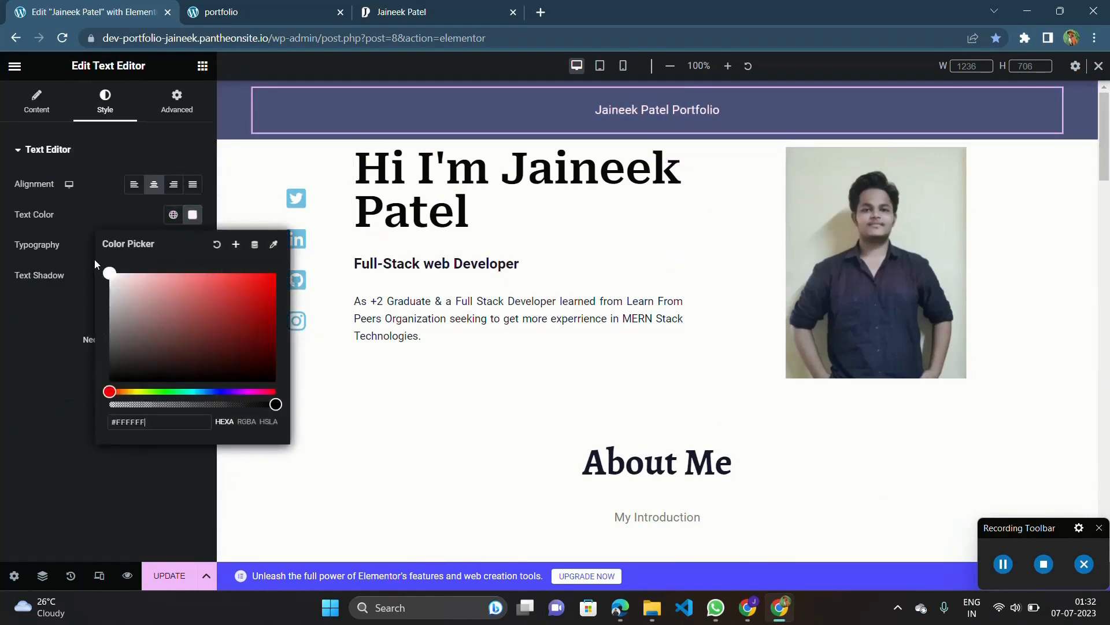
left_click(13, 360)
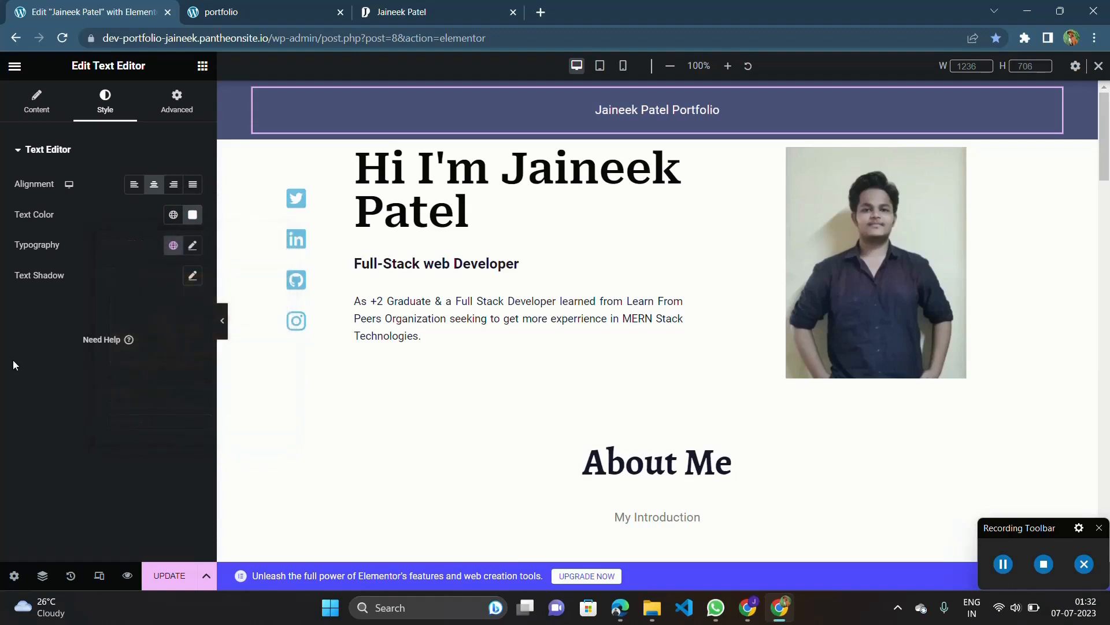
Try the Roboto Condensed and Rubik Marker Hatch font families on the portfolio title in the header.
left_click(193, 245)
left_click(186, 314)
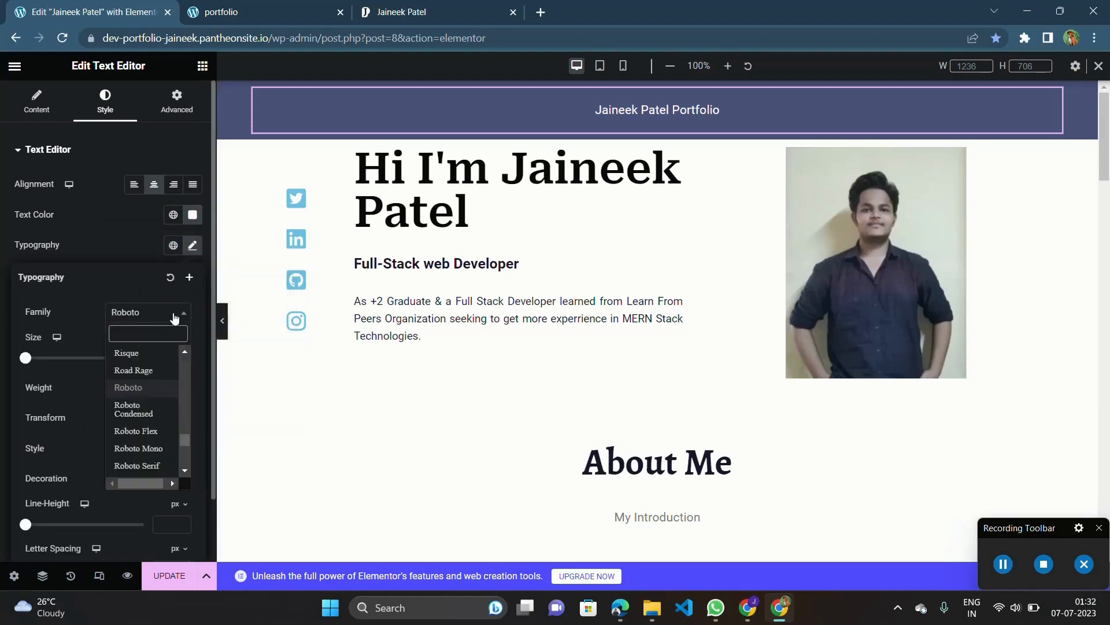
left_click(155, 408)
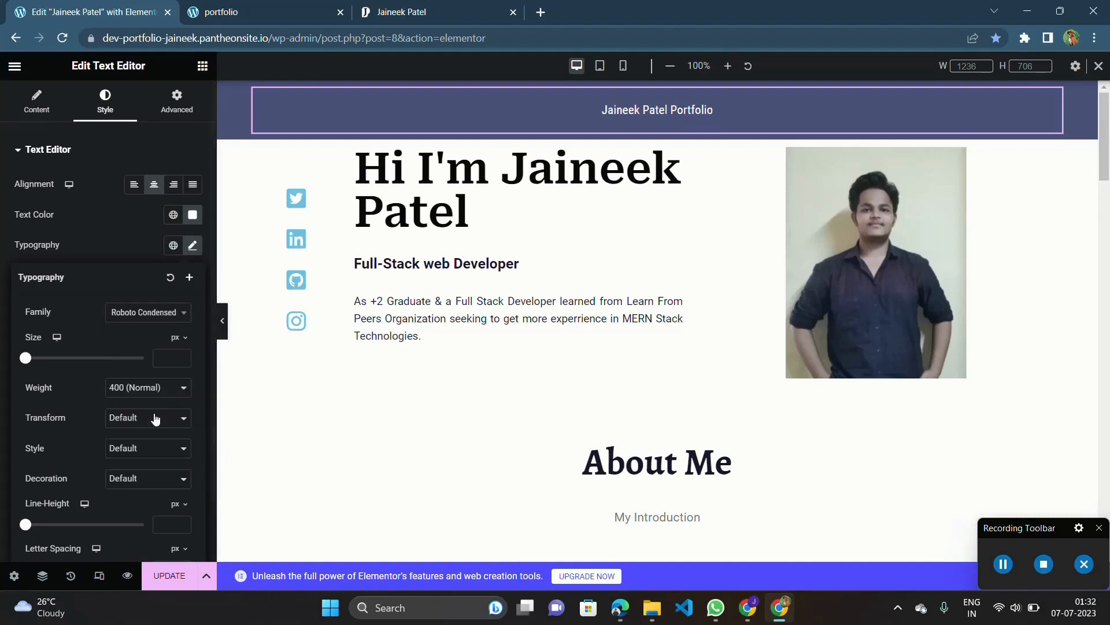
left_click(155, 314)
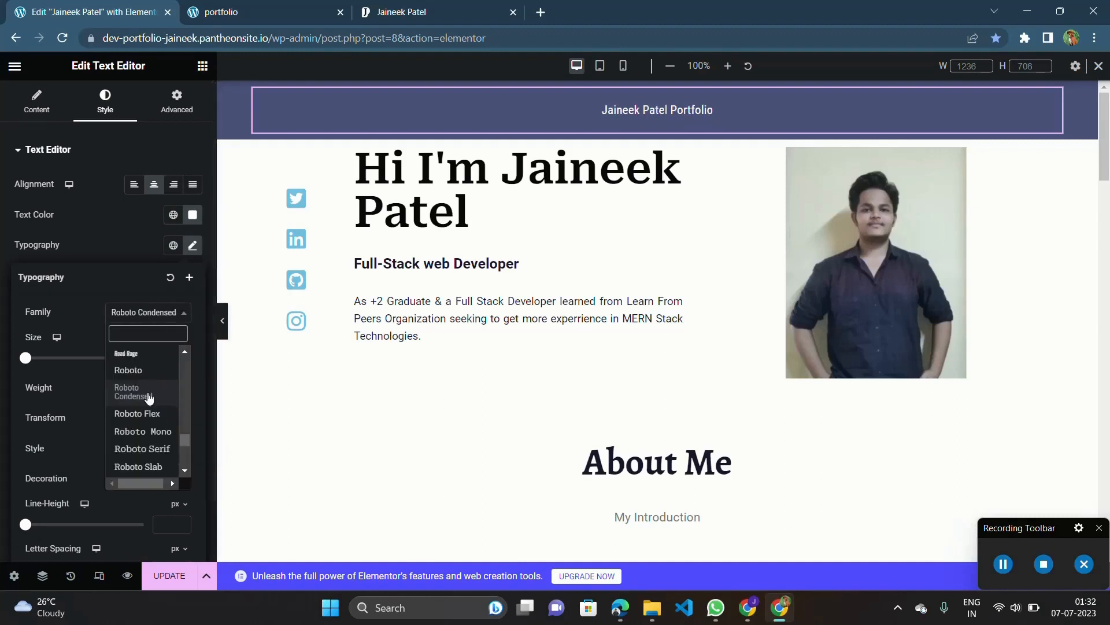
scroll(138, 428, "down", 6)
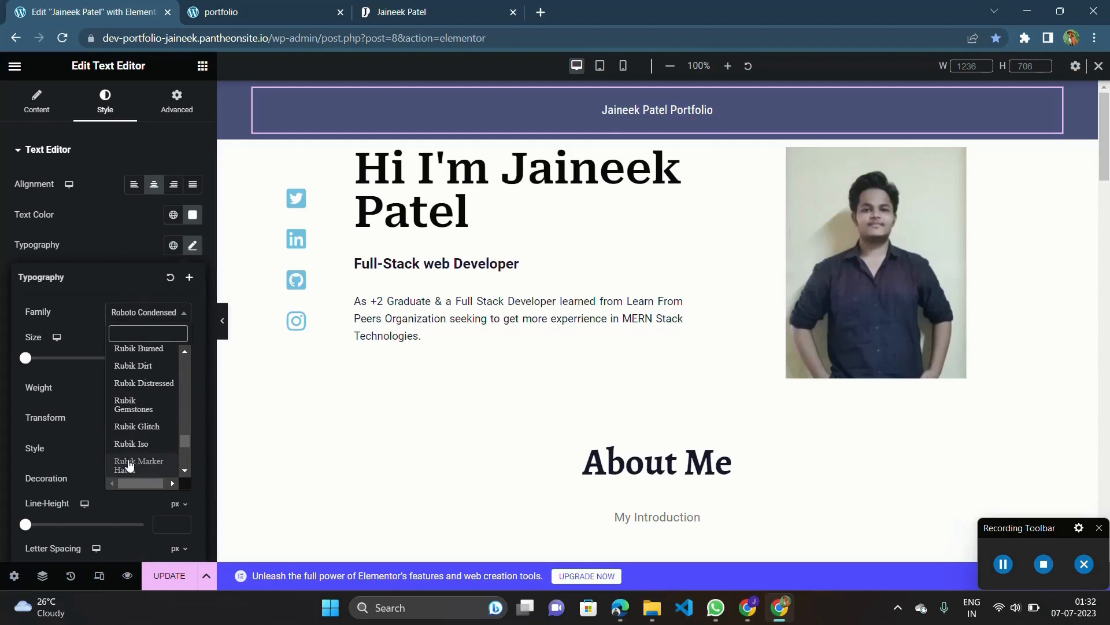
left_click(133, 464)
Set the font size of the header's portfolio title to 20 px.
left_click(183, 356)
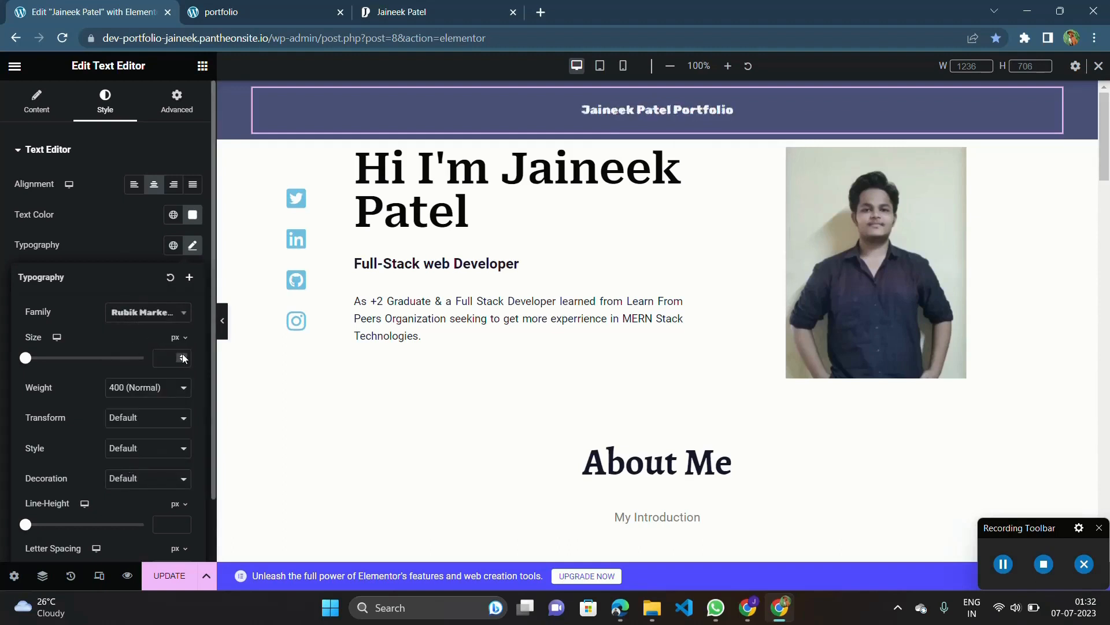
left_click(182, 354)
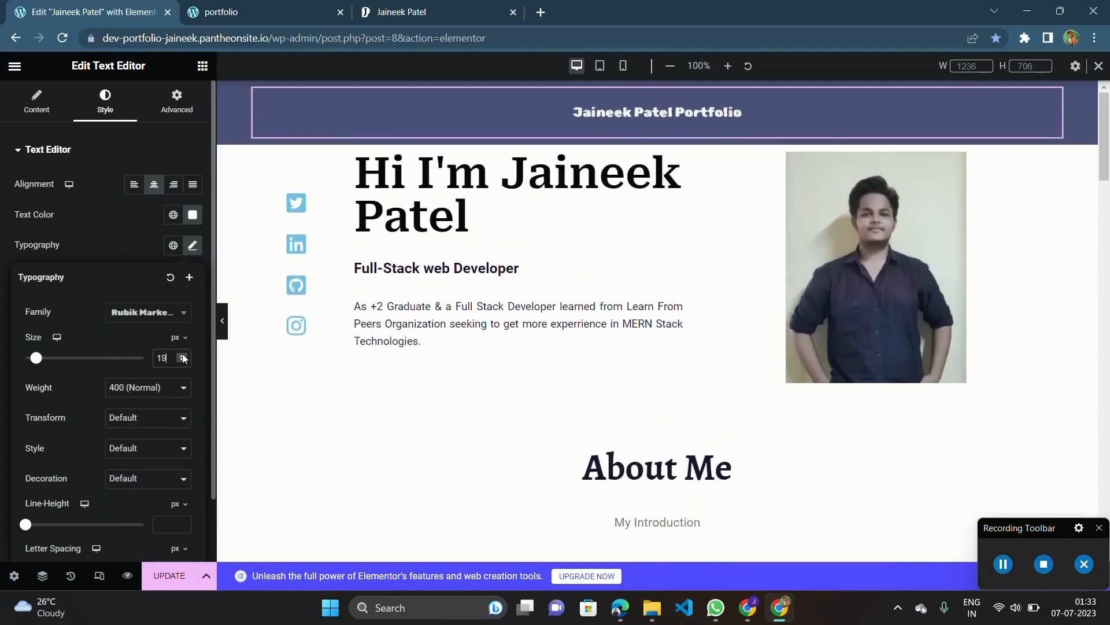
left_click(183, 354)
left_click(183, 354)
left_click(183, 354)
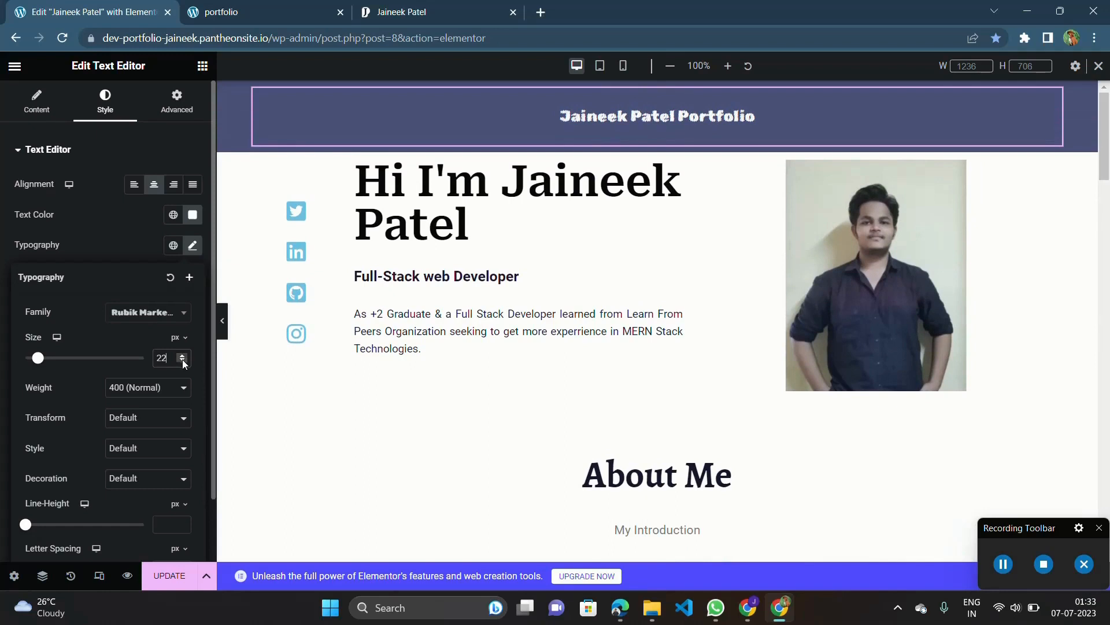
left_click(182, 359)
left_click(182, 360)
left_click(182, 360)
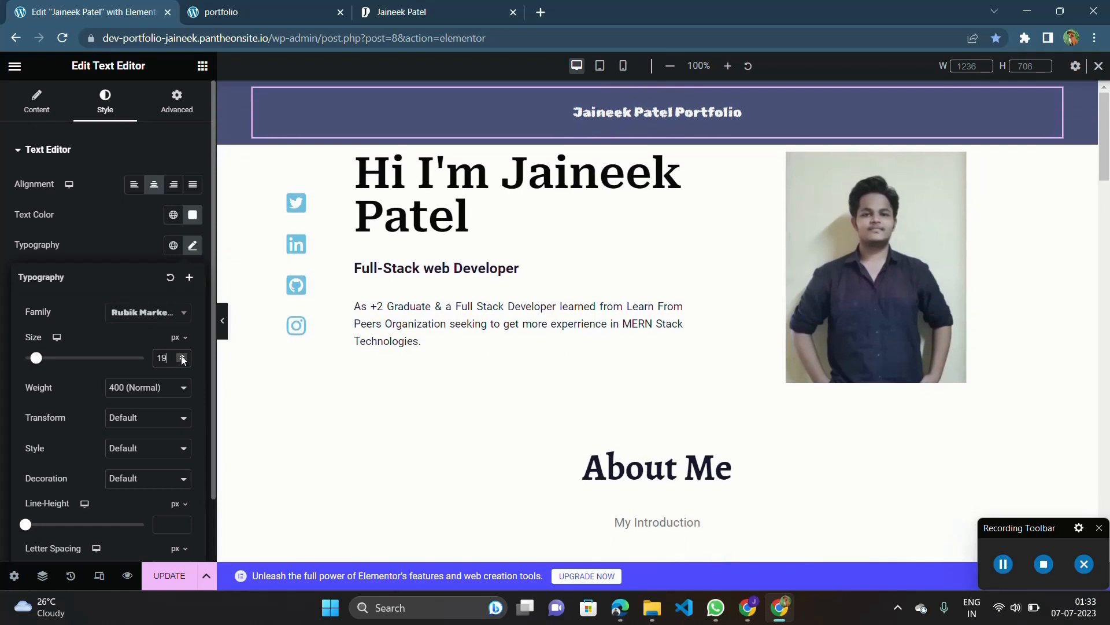
Try the Rubik Maze and Rubik Moonrocks font families on the header title.
left_click(173, 312)
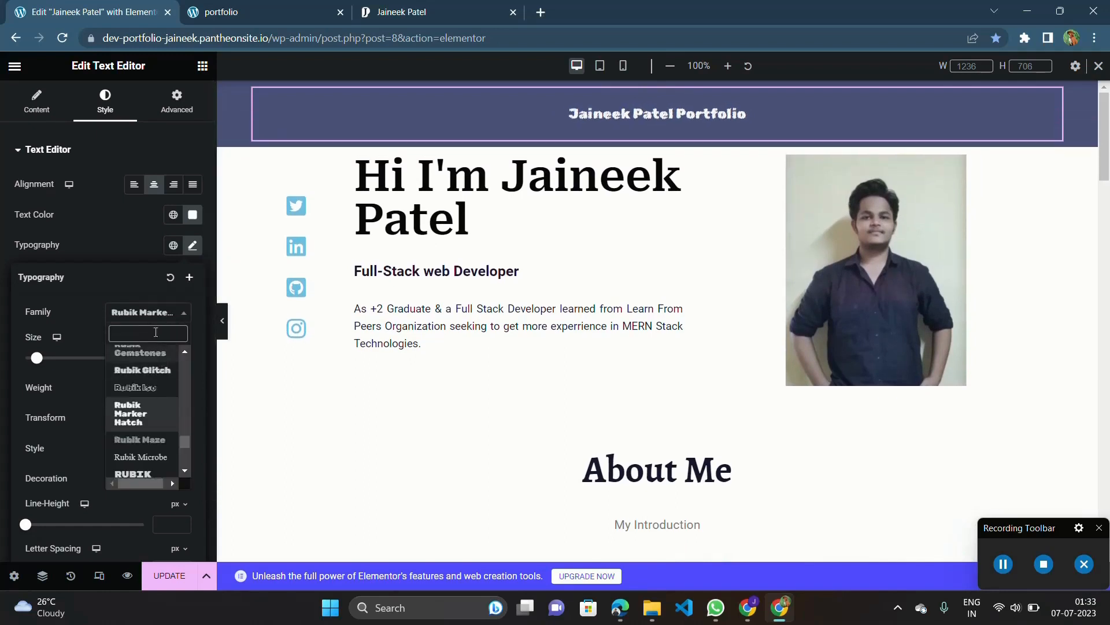
left_click(148, 452)
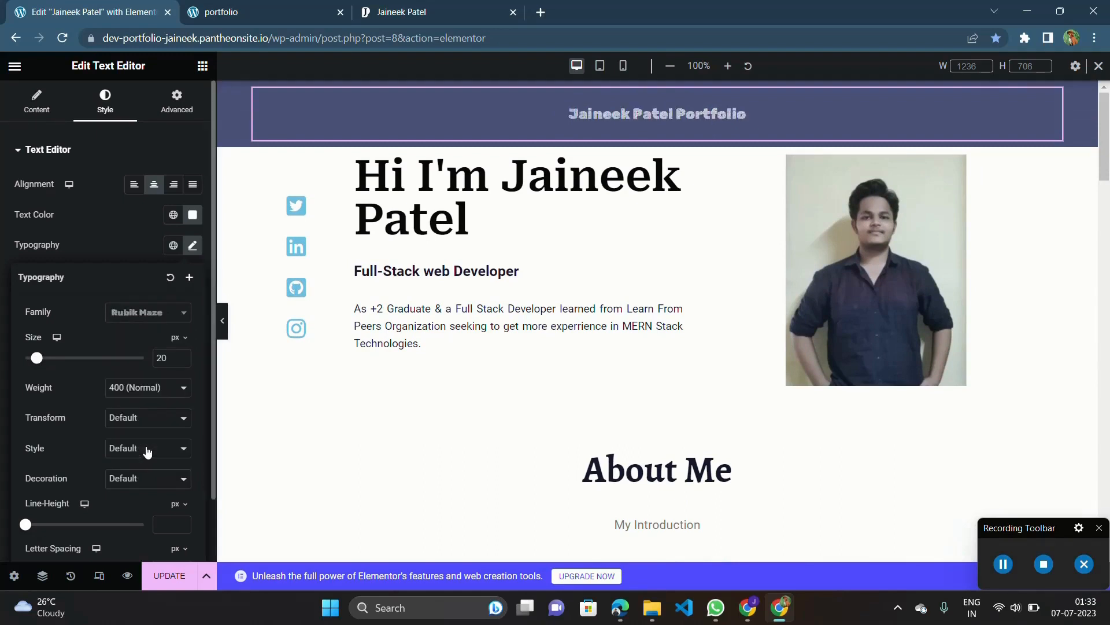
left_click(140, 317)
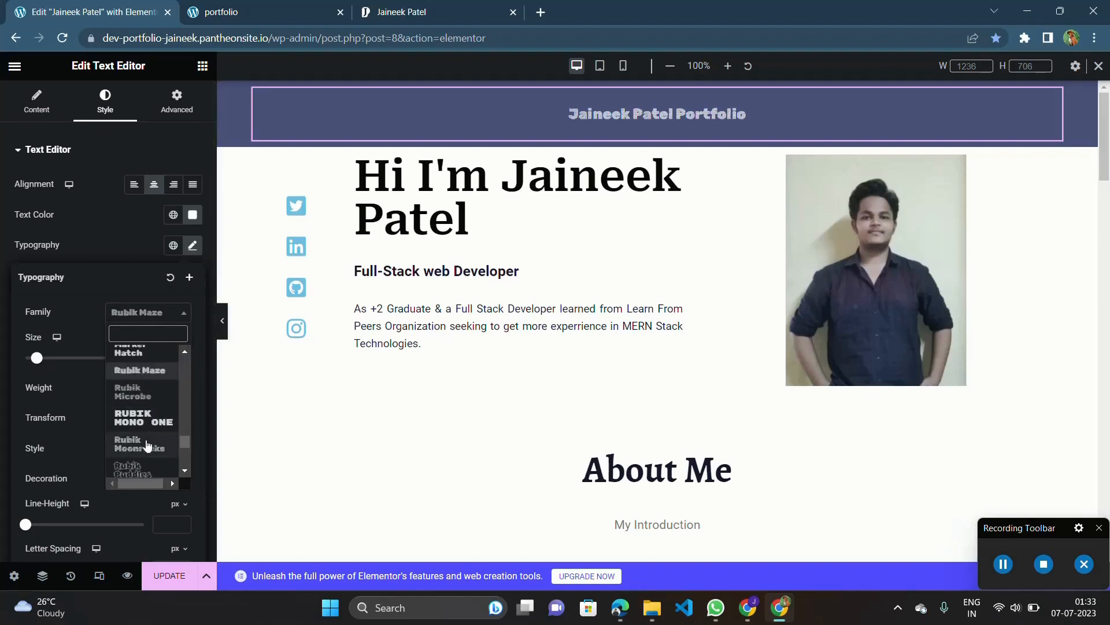
left_click(147, 445)
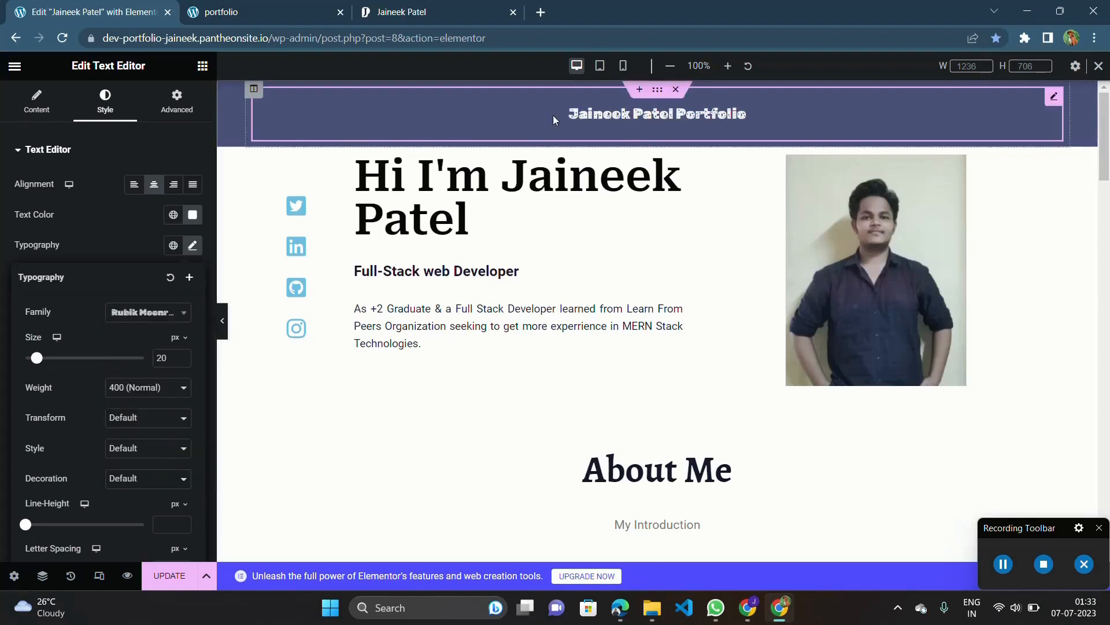
Reselect the header title and try the Sahitya font family on it.
triple_click(584, 117)
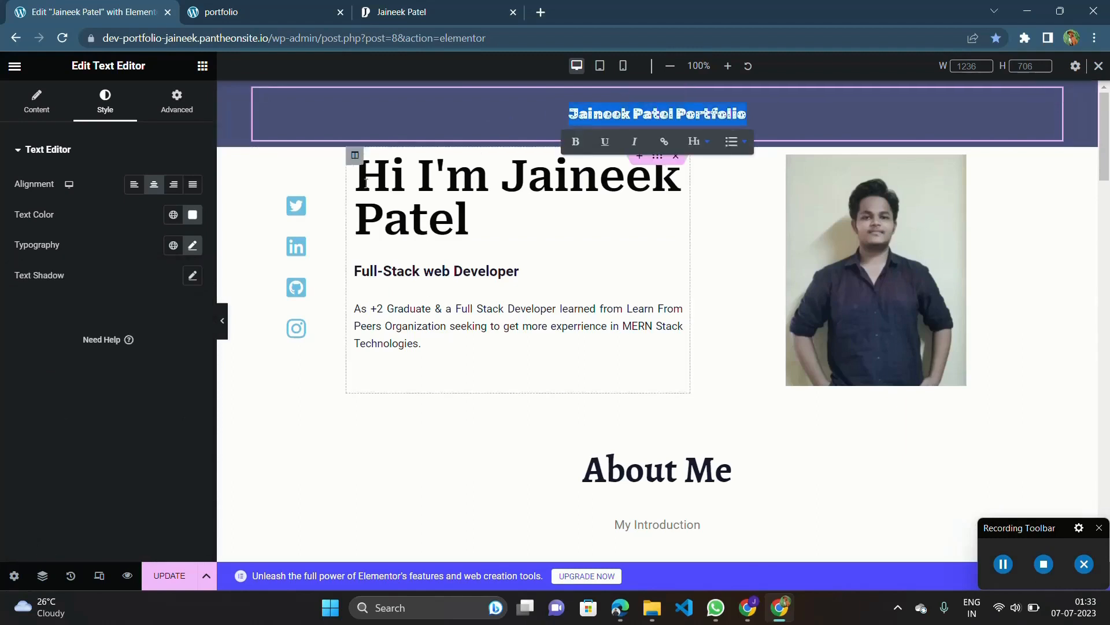
left_click(193, 245)
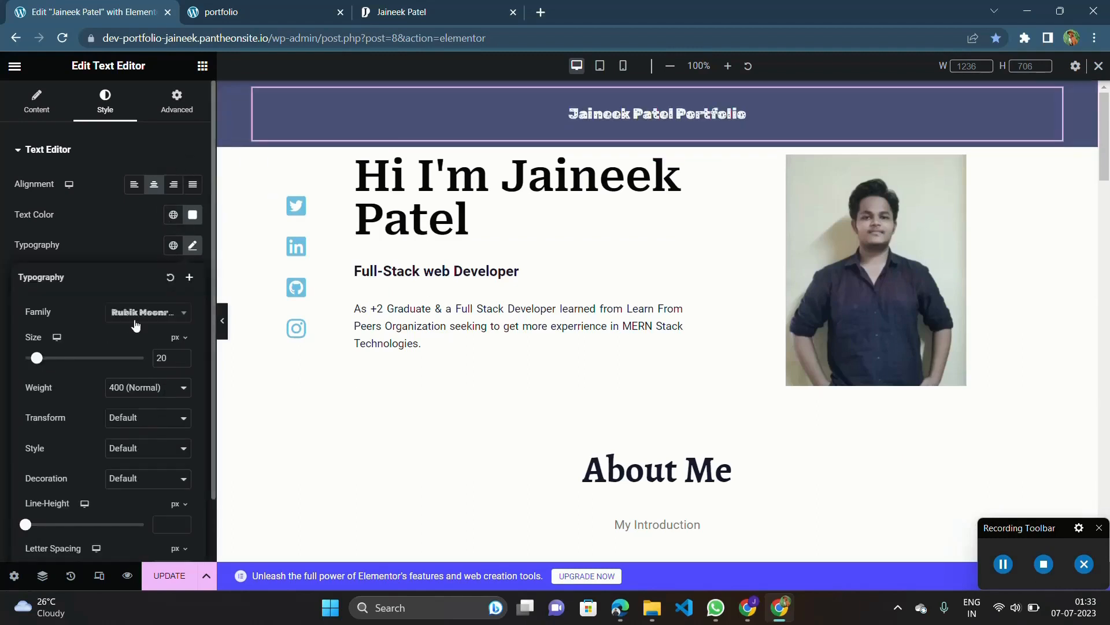
left_click(148, 313)
scroll(139, 485, "down", 2)
scroll(144, 445, "down", 5)
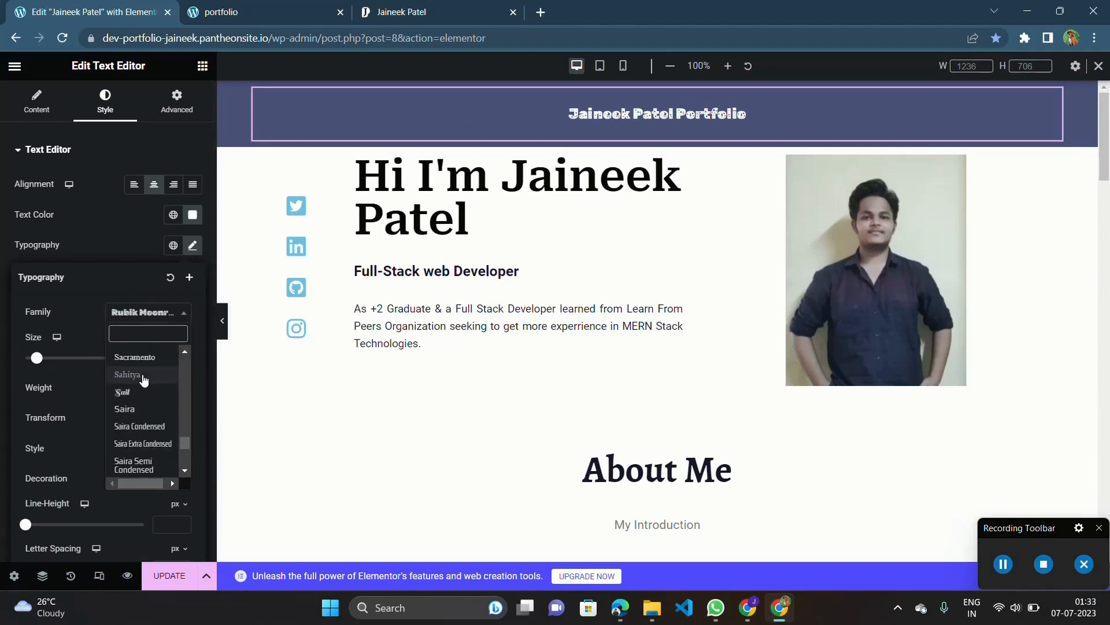
left_click(144, 377)
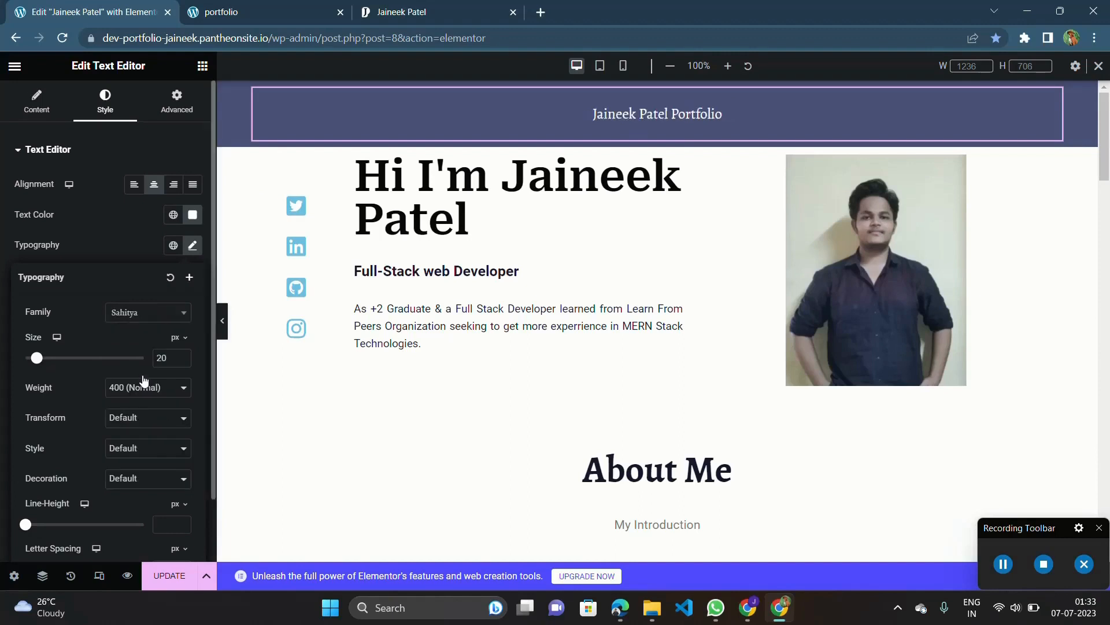
Set the header title's font family to Saira Stencil.
scroll(144, 380, "down", 1)
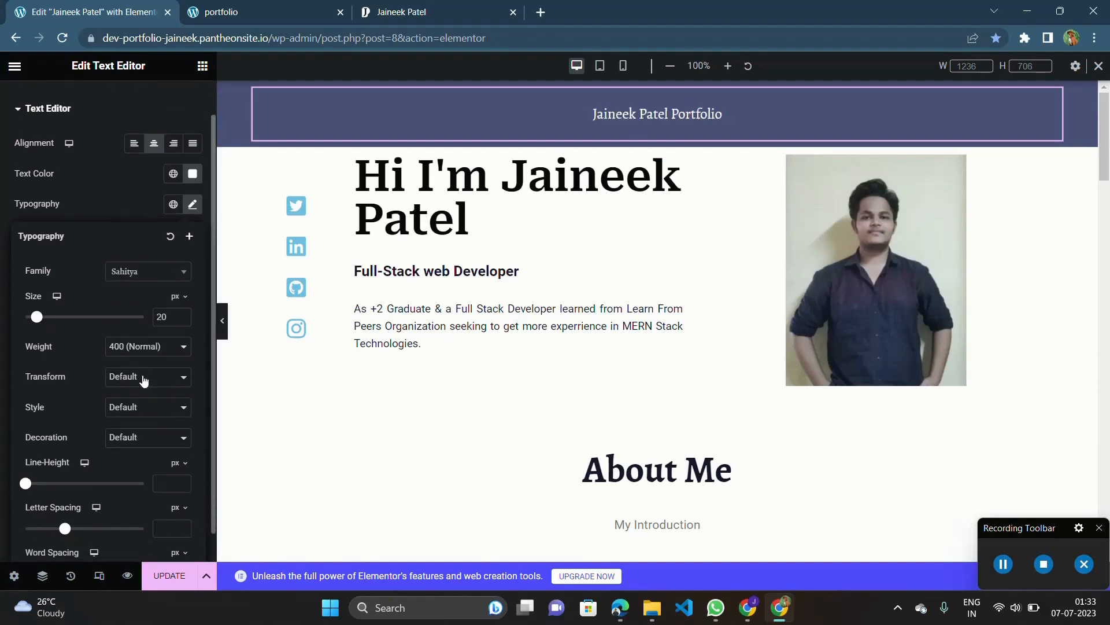
left_click(140, 276)
scroll(139, 377, "down", 3)
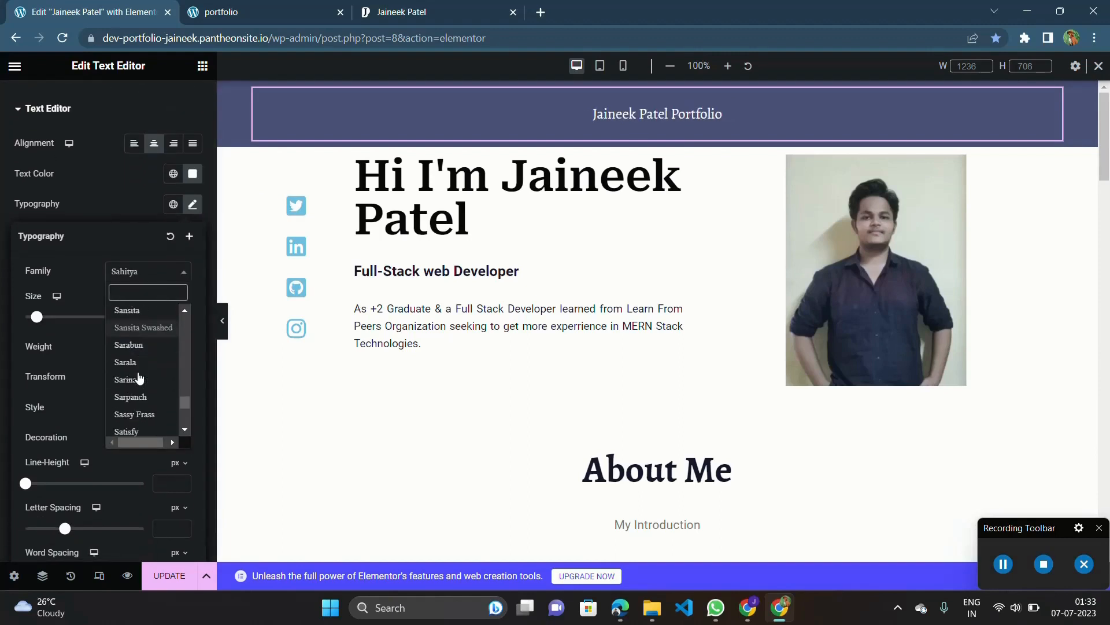
left_click(139, 375)
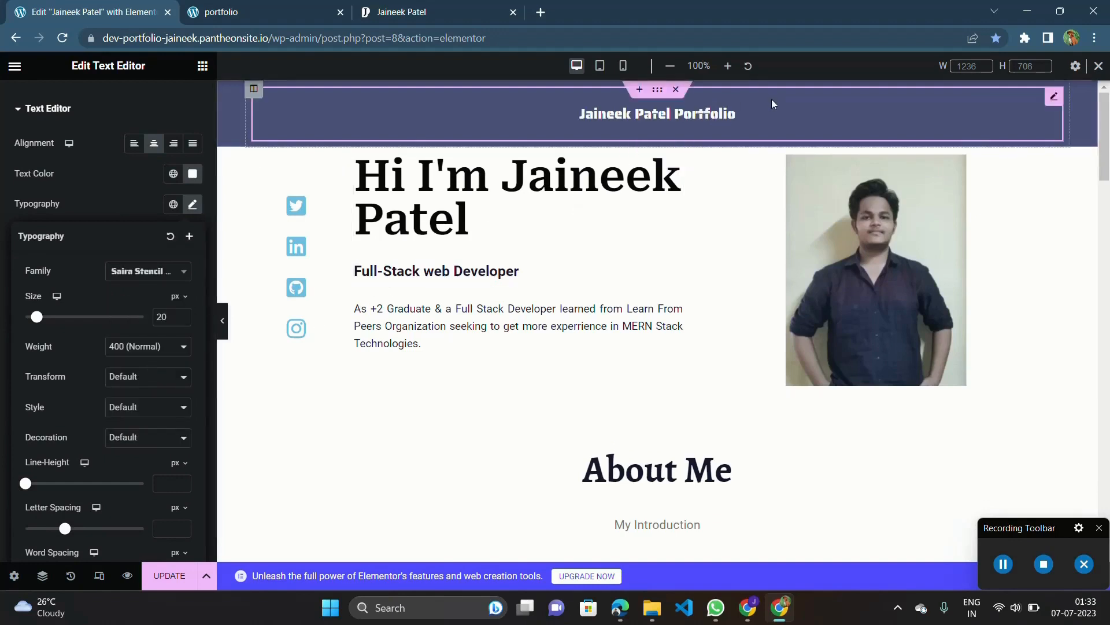
Copy the banner text "Also Showcasing My Work and Insights on My YouTube Channel" from the Netlify portfolio site and return to the Elementor editor.
left_click(485, 12)
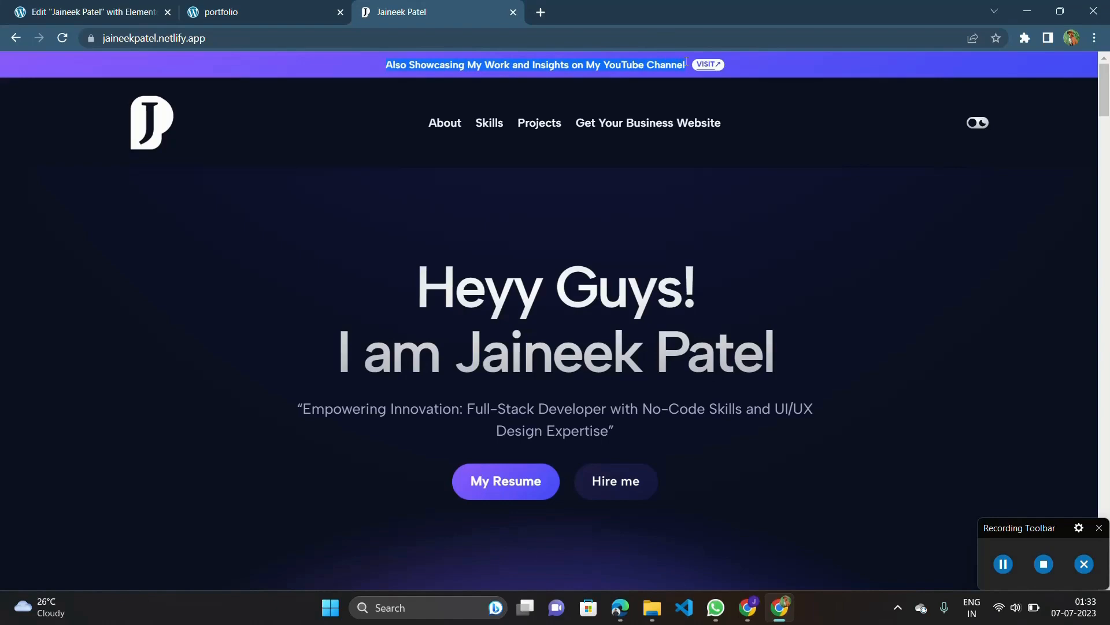
left_click(263, 11)
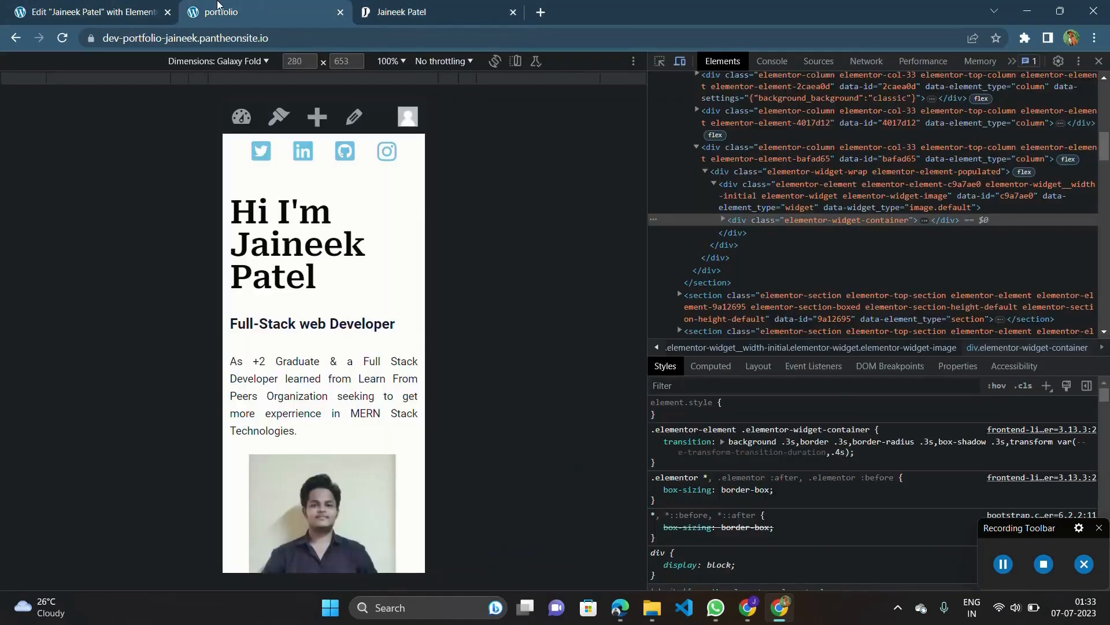
left_click(111, 6)
Replace the header title with the copied text "Also Showcasing My Work and Insights on My YouTube Channel", entered in the widget's content editor.
triple_click(655, 113)
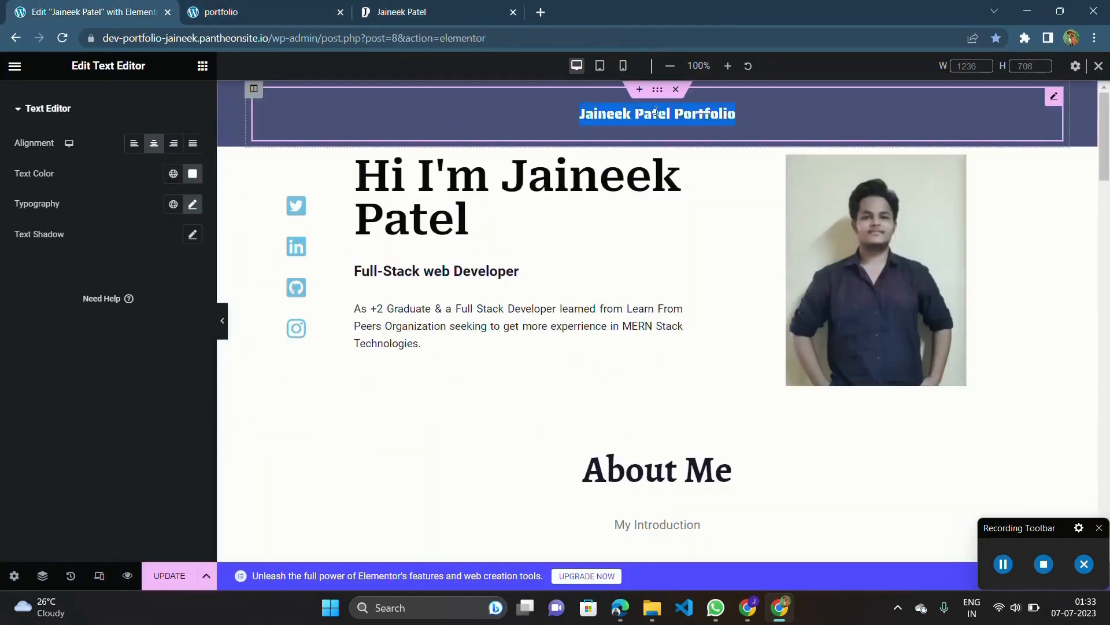
type("Also Showcasing My Work and Insights on My YouTube Channel")
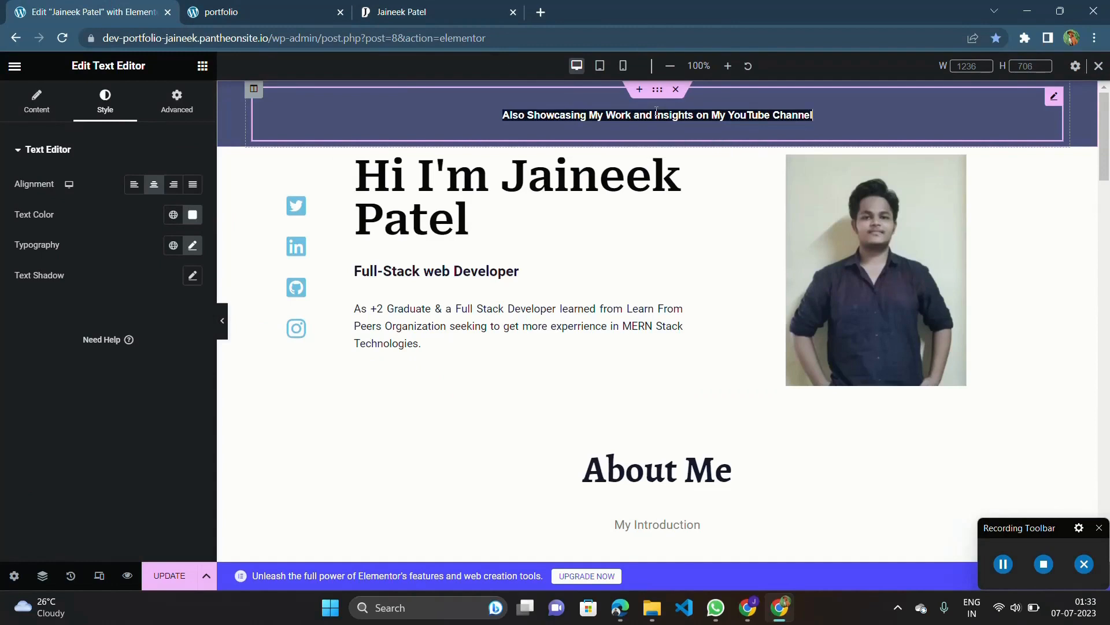
triple_click(657, 113)
key("ctrl+c")
key("BackSpace")
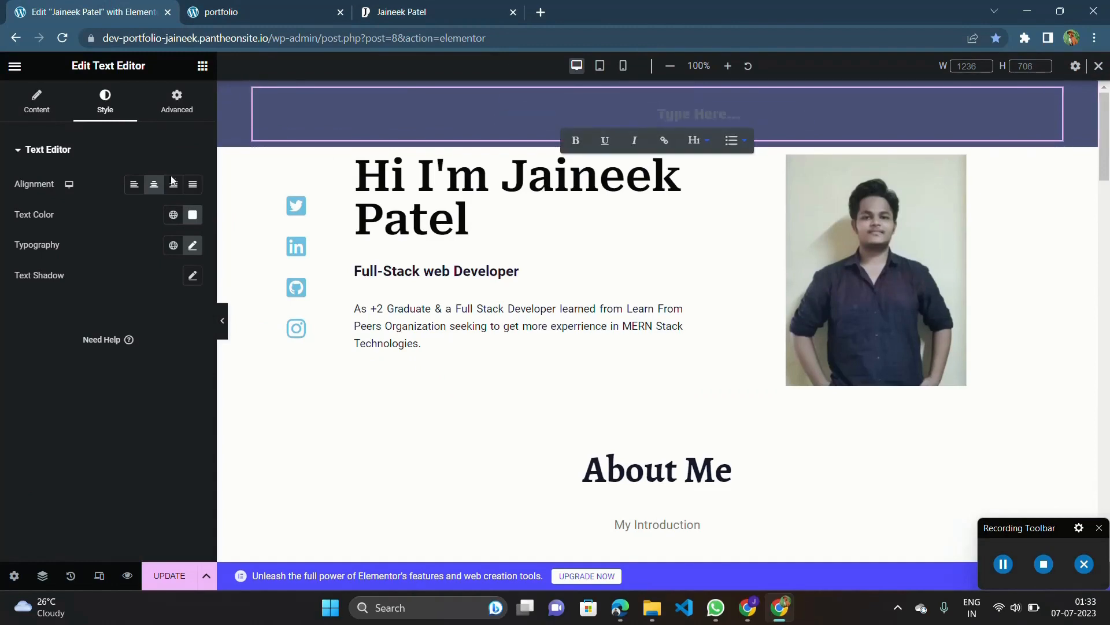
left_click(37, 102)
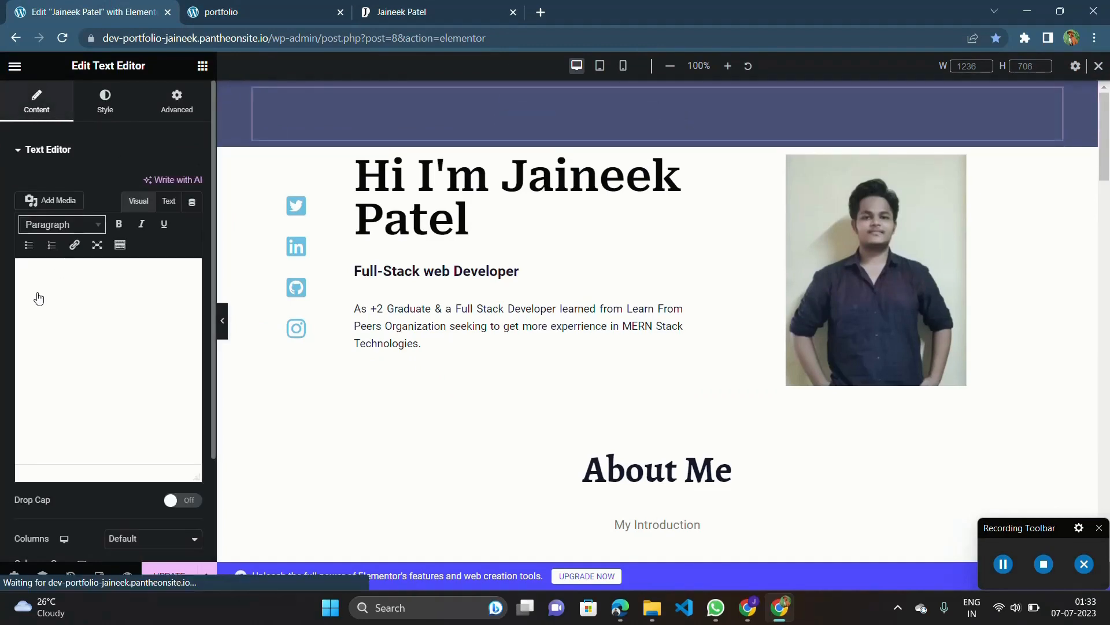
left_click(79, 332)
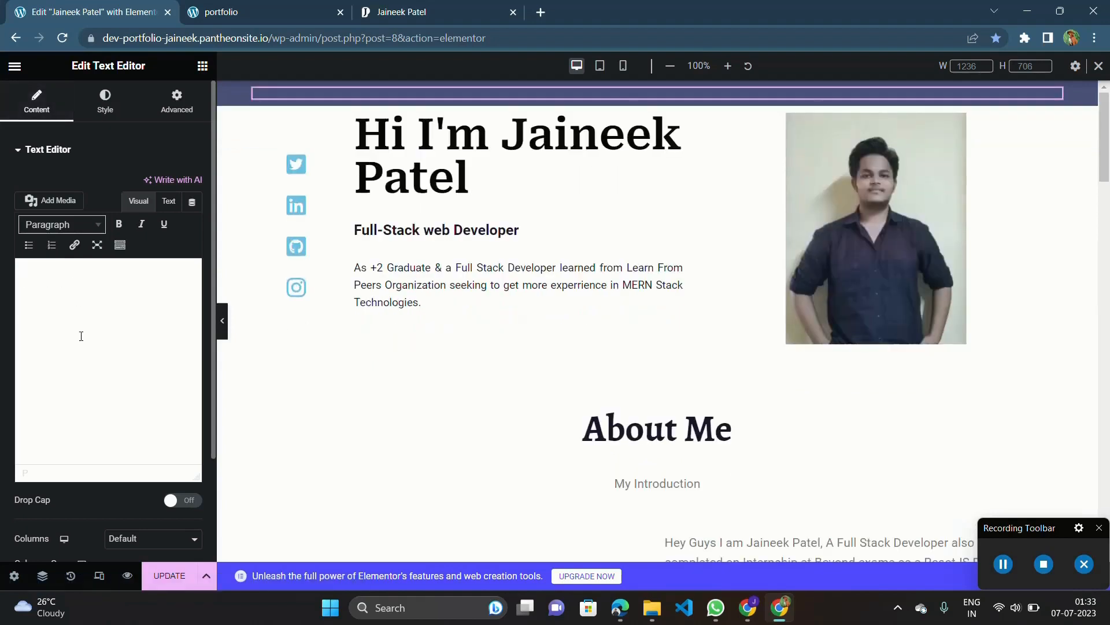
key("ctrl+v")
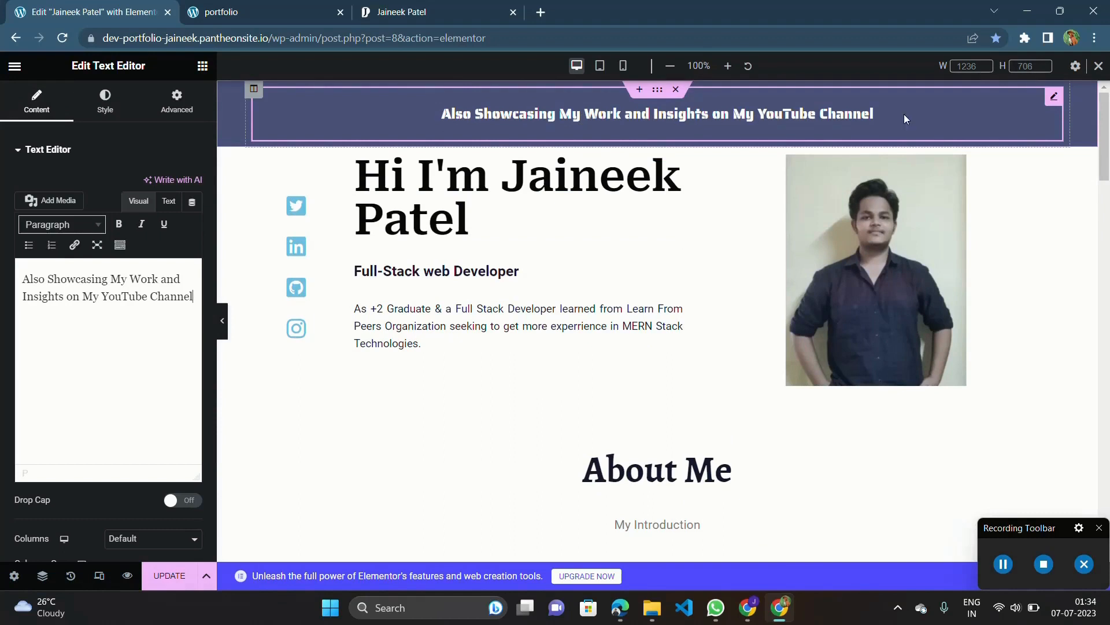
Append the word "visit" to the end of the header's YouTube channel sentence.
left_click(882, 112)
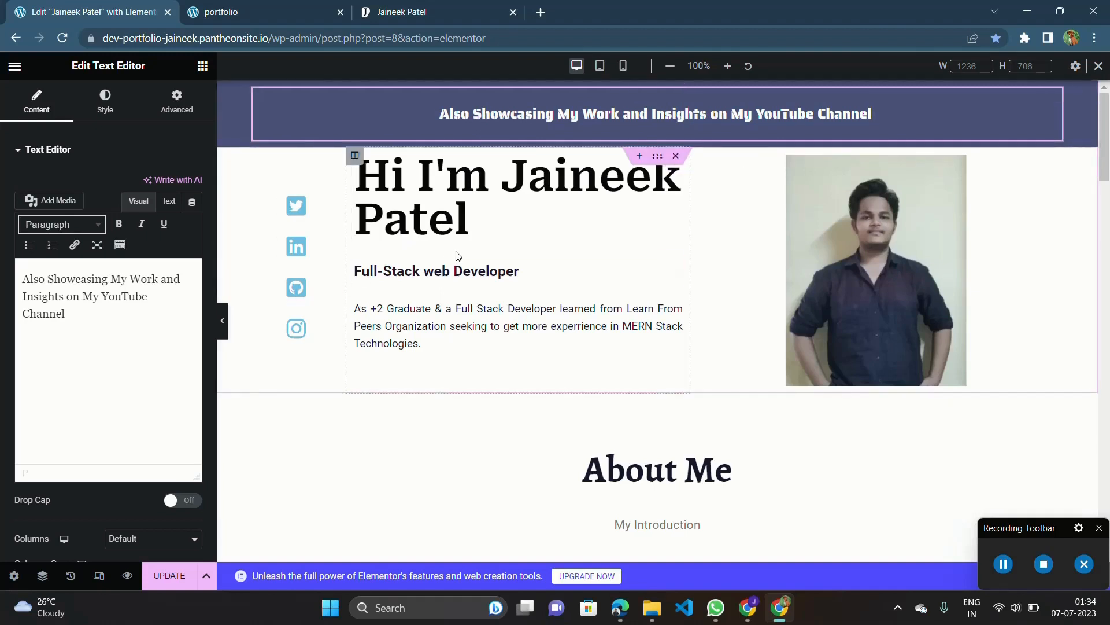
type("vsi")
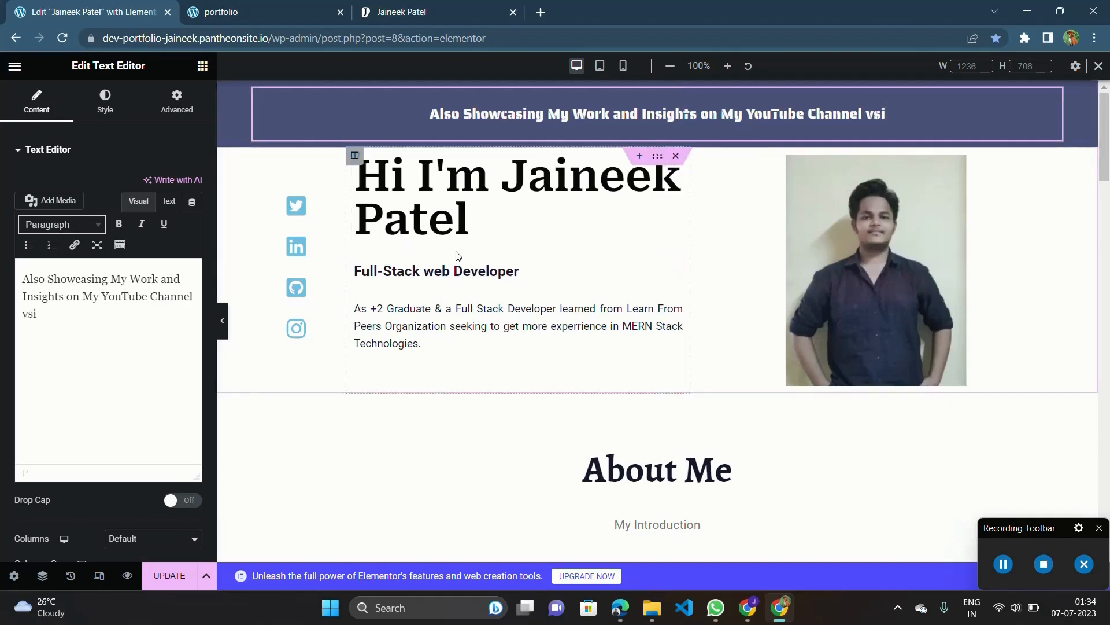
key("BackSpace")
key("BackSpace")
type("ist")
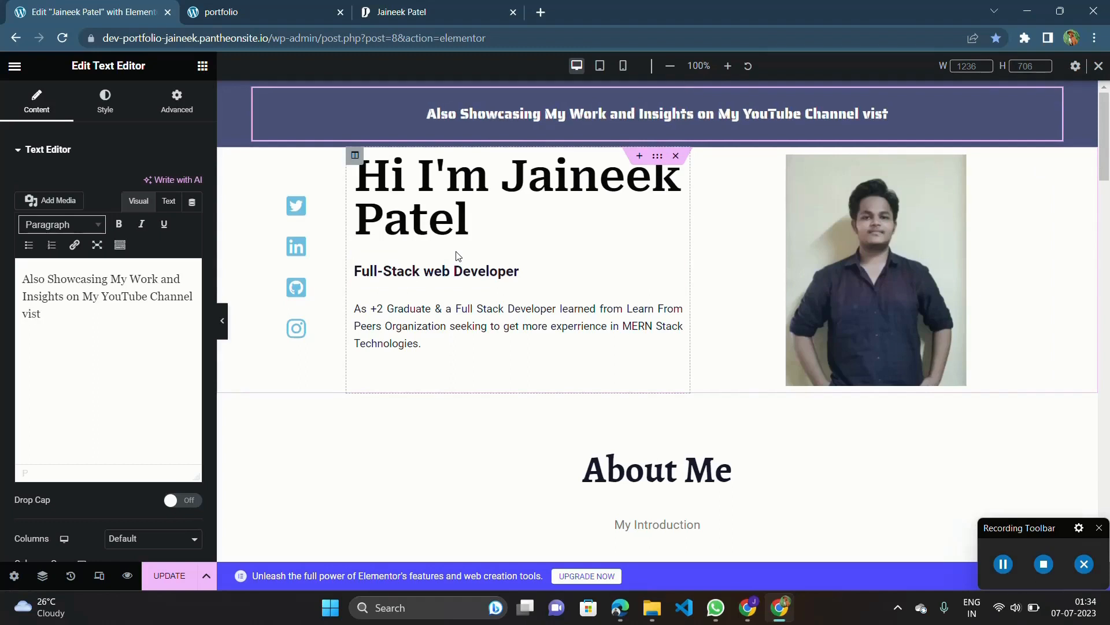
key("BackSpace")
type("it")
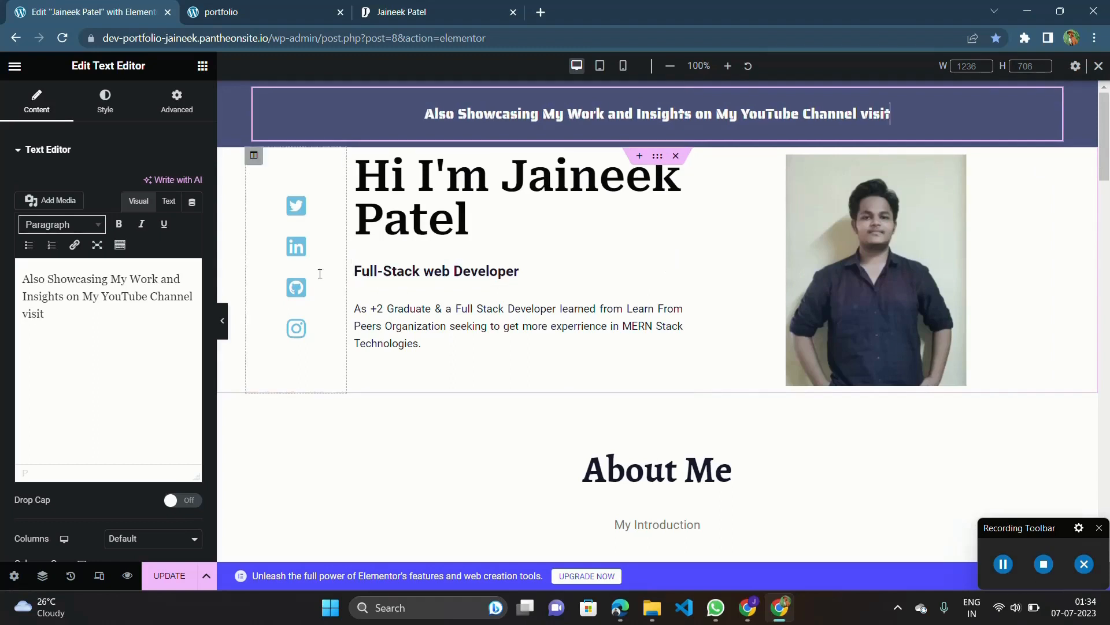
double_click(38, 317)
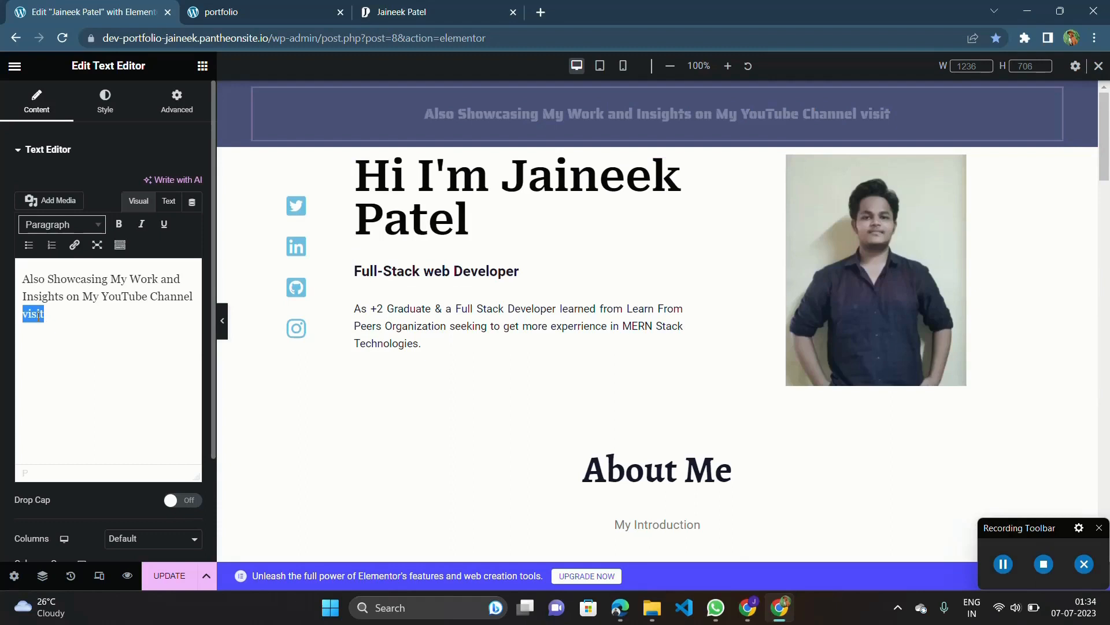
left_click(74, 245)
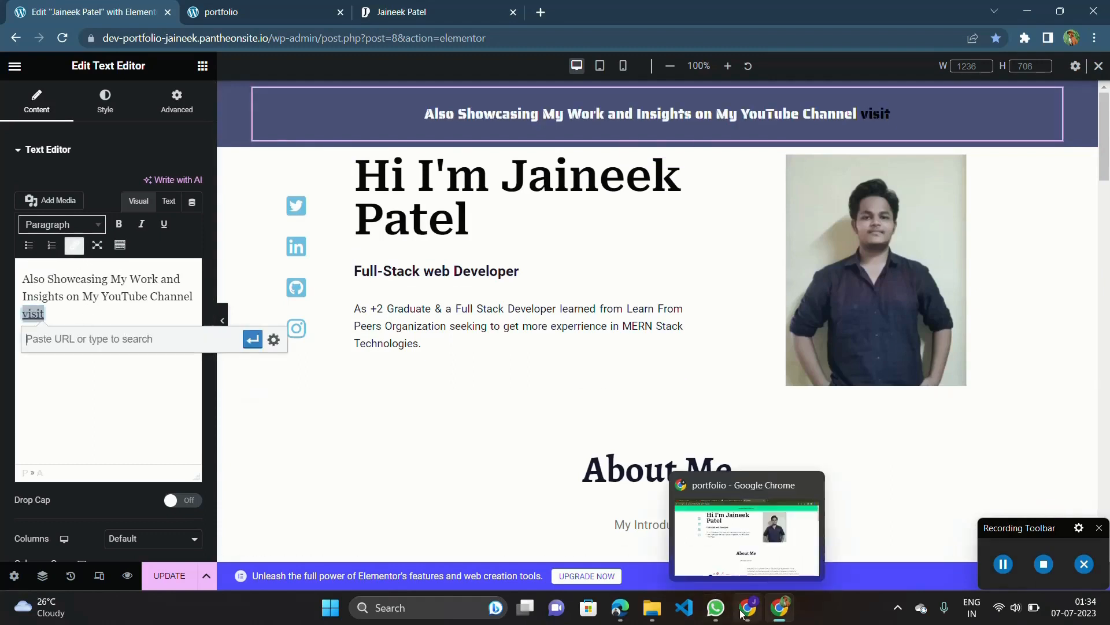
double_click(59, 321)
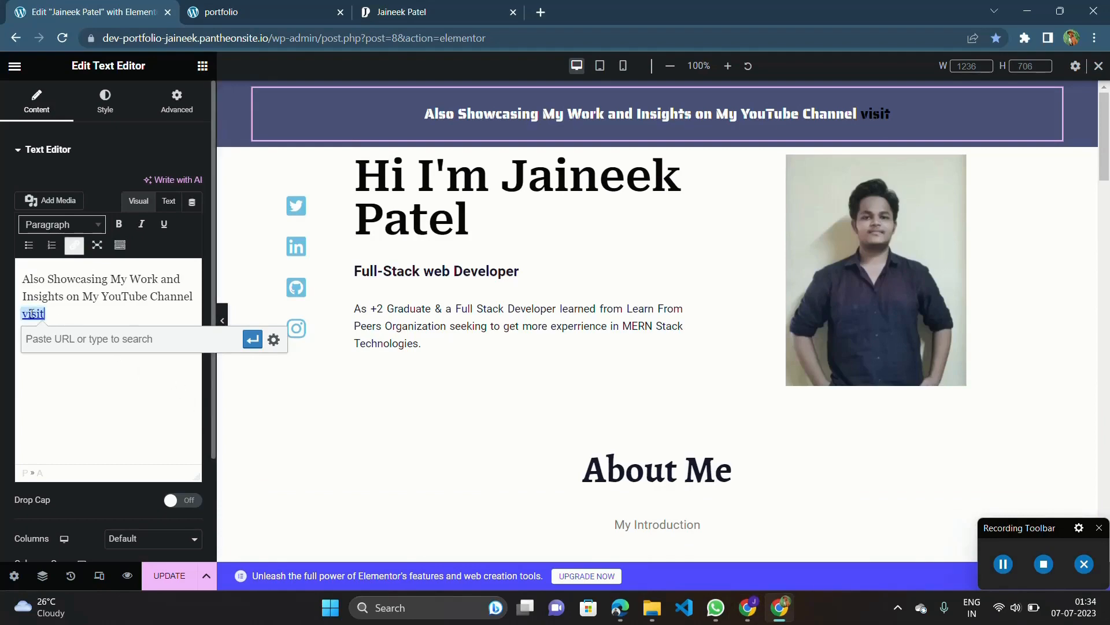
double_click(29, 312)
scroll(33, 314, "up", 5)
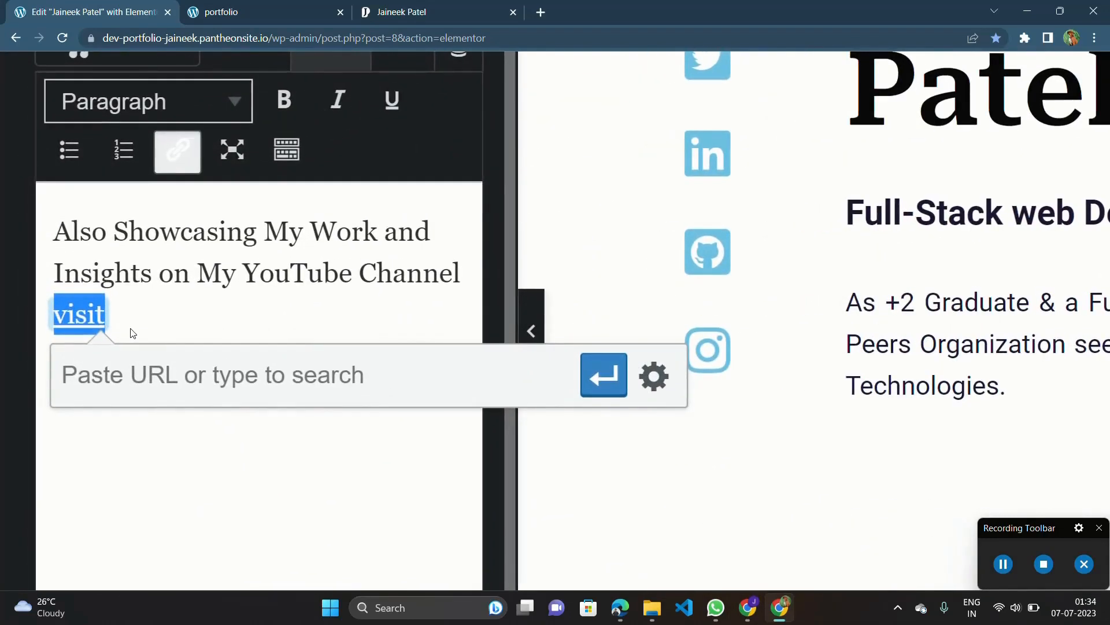
left_click_drag(133, 329, 54, 314)
left_click(184, 169)
left_click(171, 282)
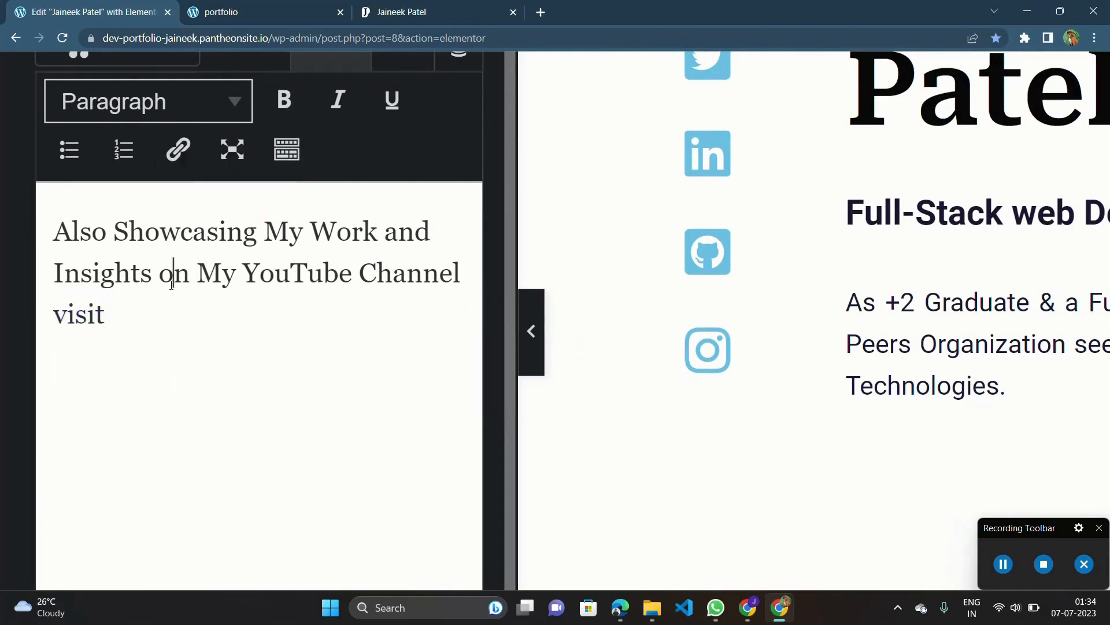
double_click(73, 319)
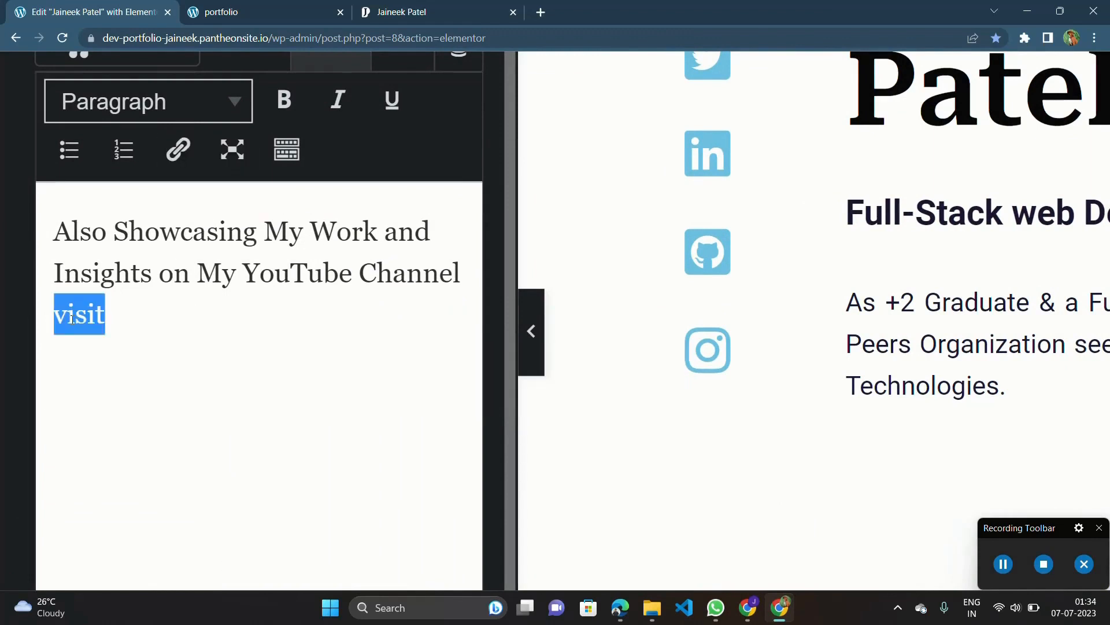
left_click(184, 169)
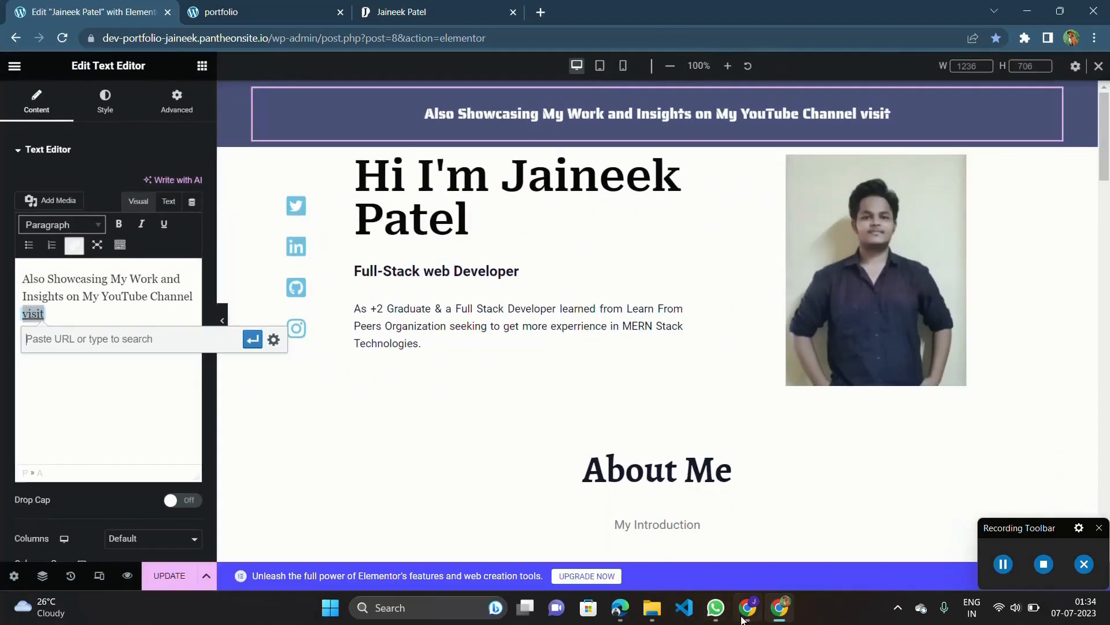
left_click(745, 614)
left_click(321, 6)
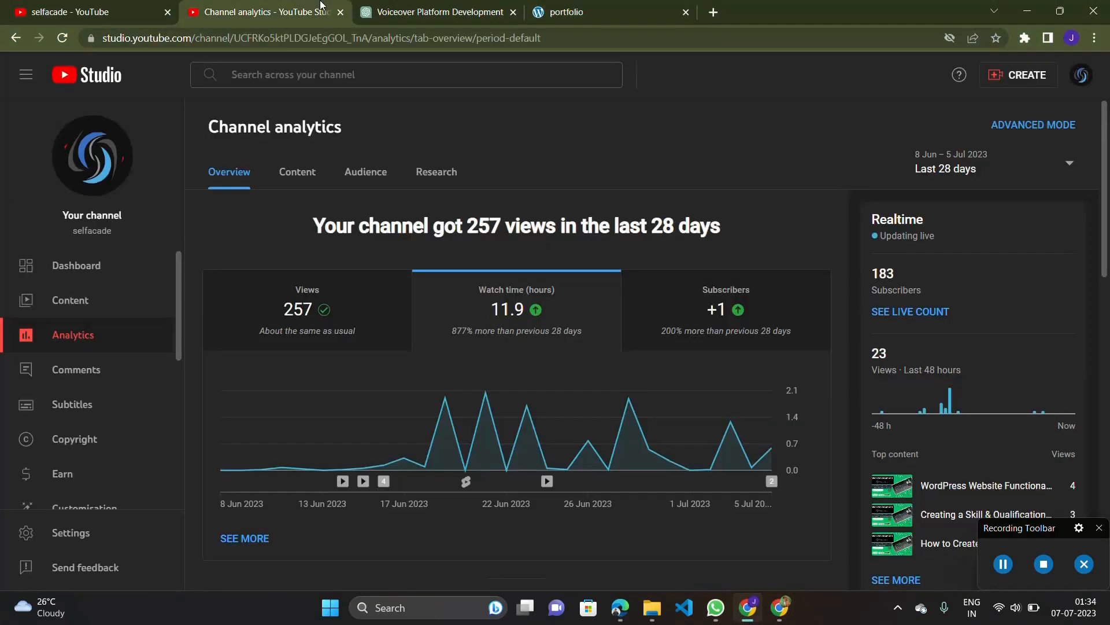
left_click(27, 5)
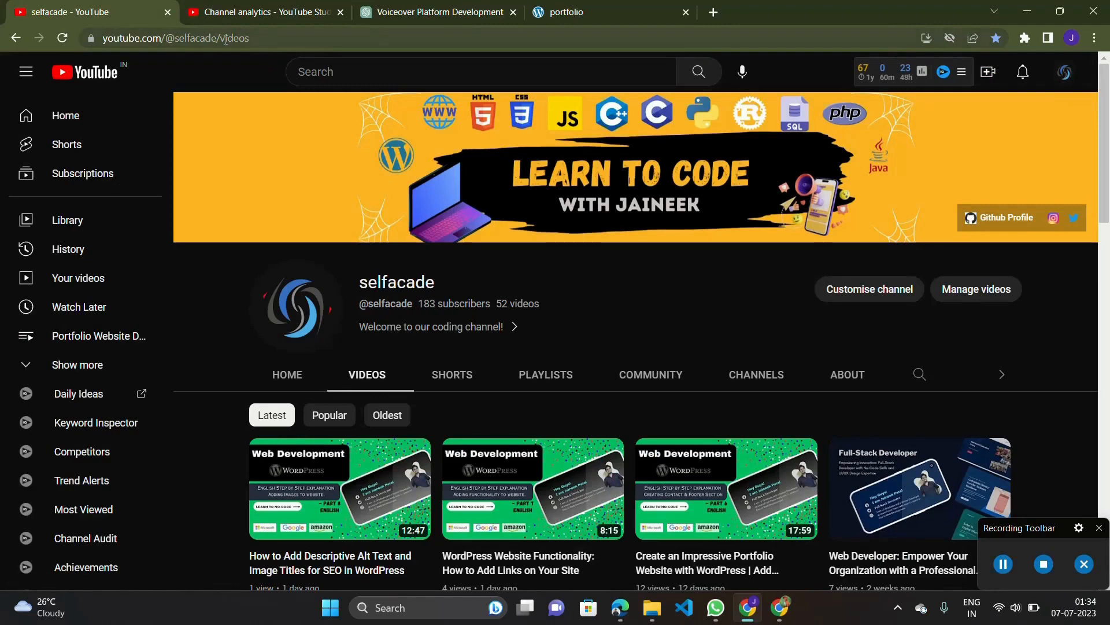
left_click_drag(222, 37, 103, 37)
key("ctrl+c")
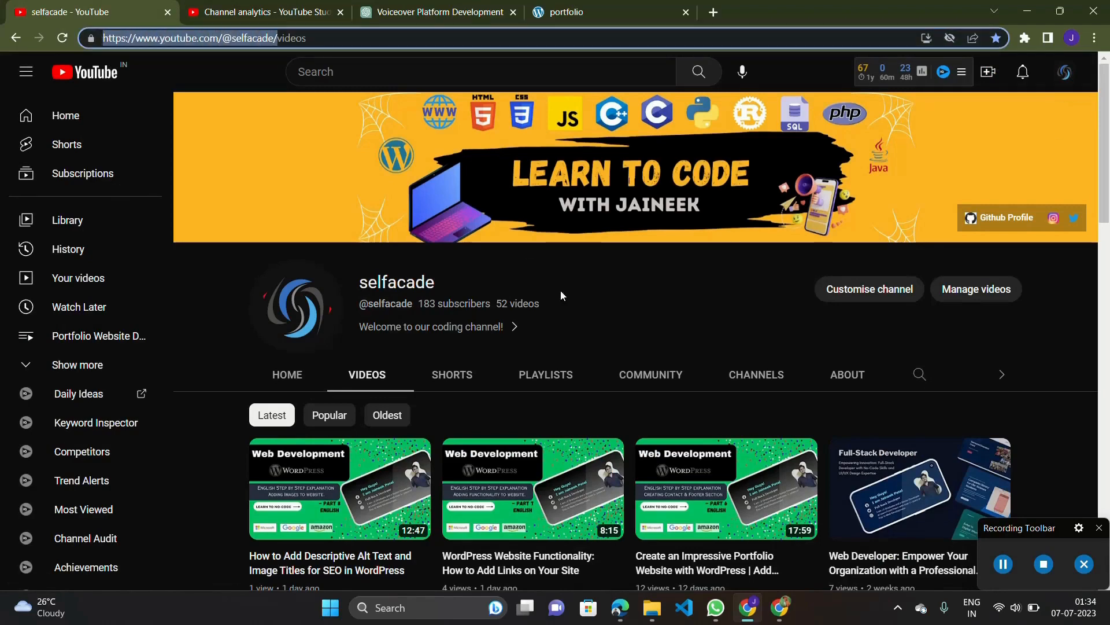
left_click(777, 608)
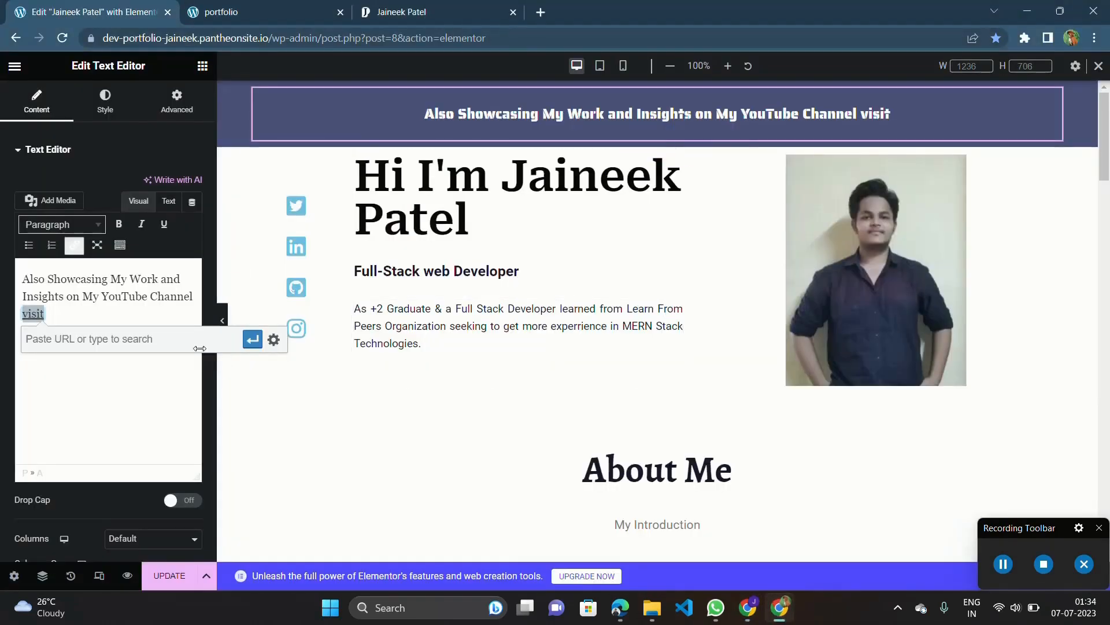
key("ctrl+v")
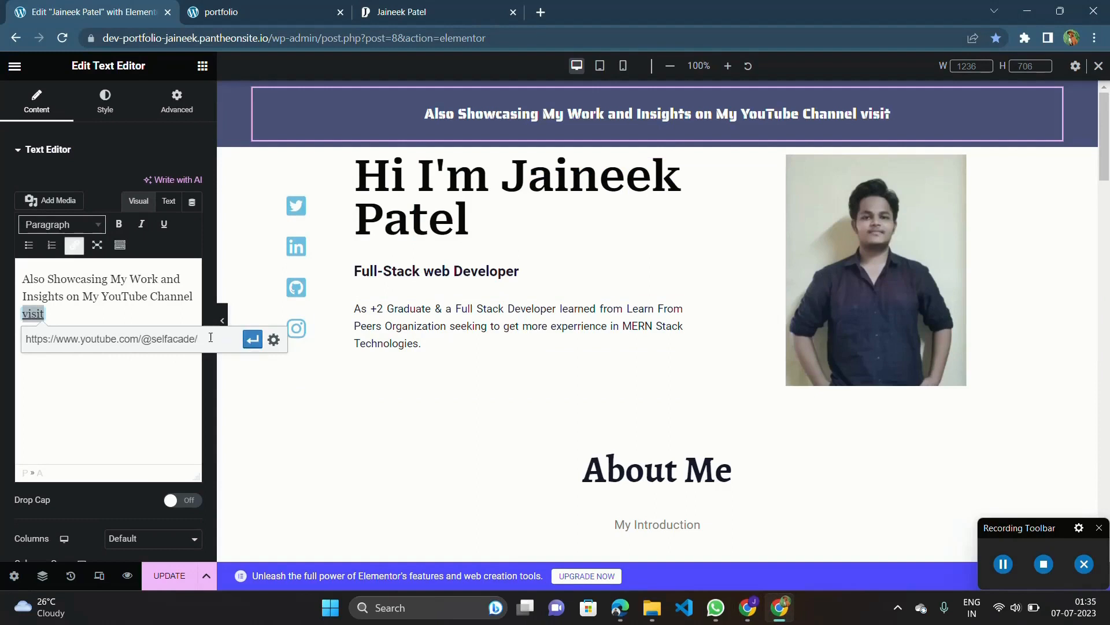
left_click(253, 340)
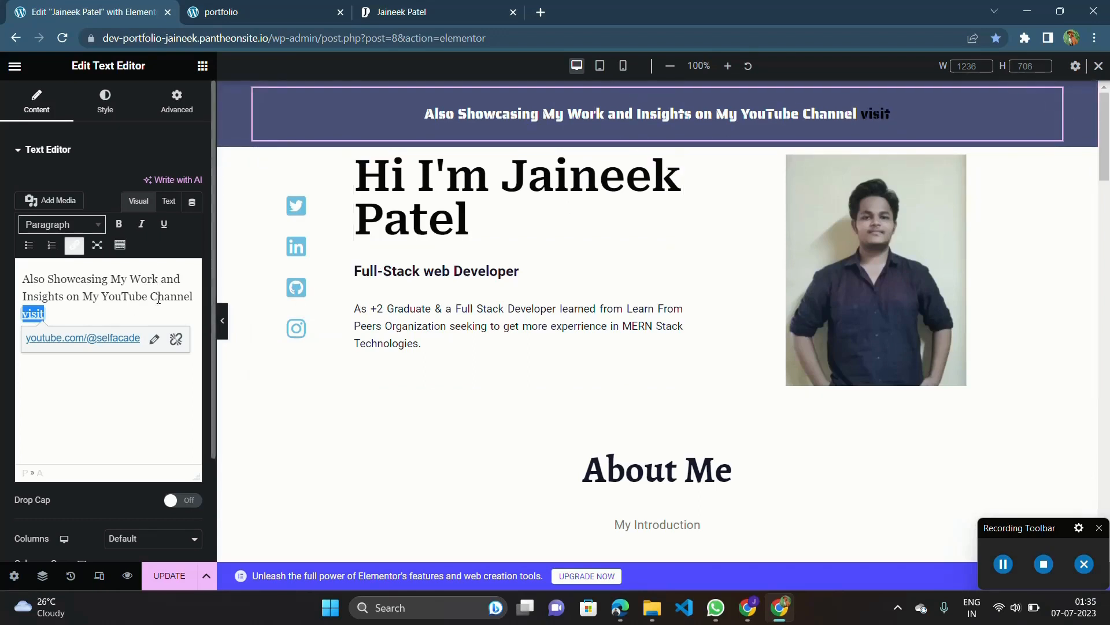
Set the "visit" link to open in a new tab and update the page.
left_click(153, 339)
triple_click(161, 341)
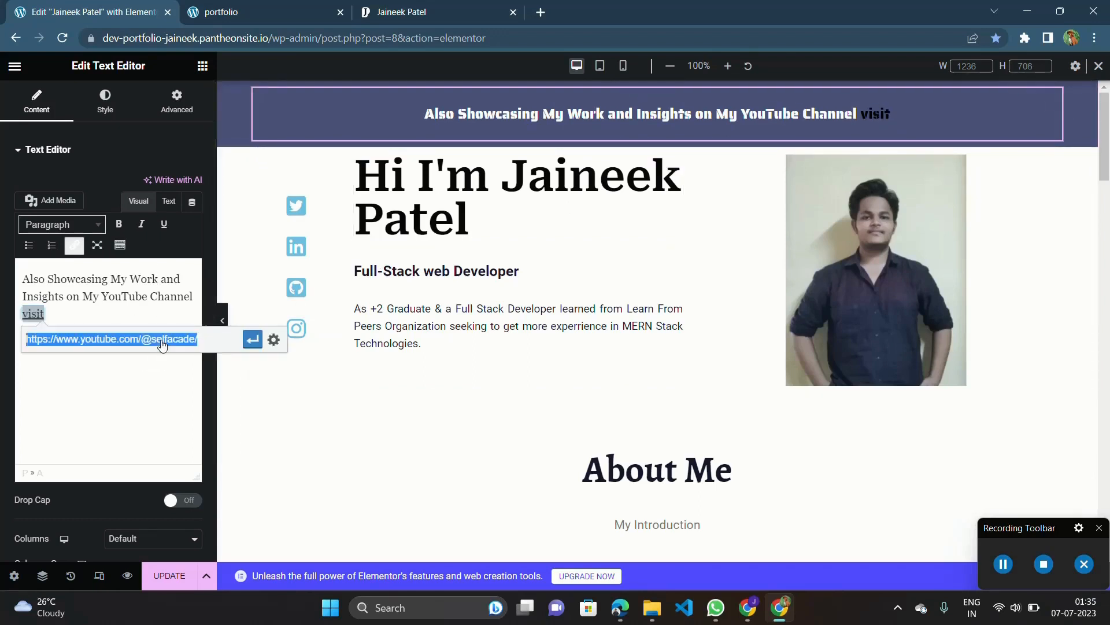
left_click(274, 341)
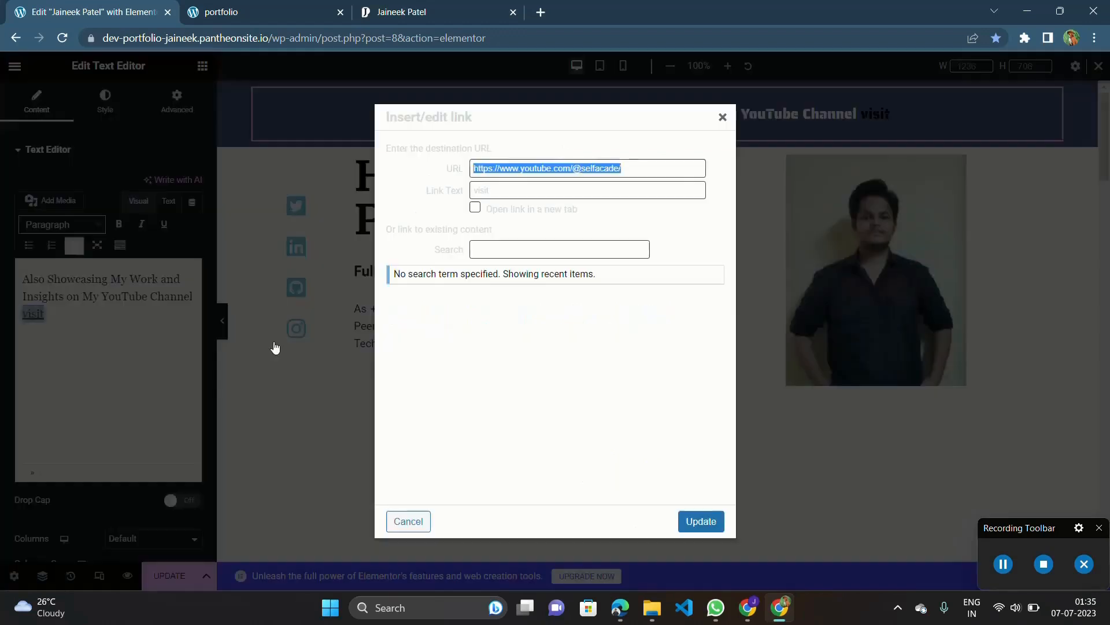
left_click(522, 187)
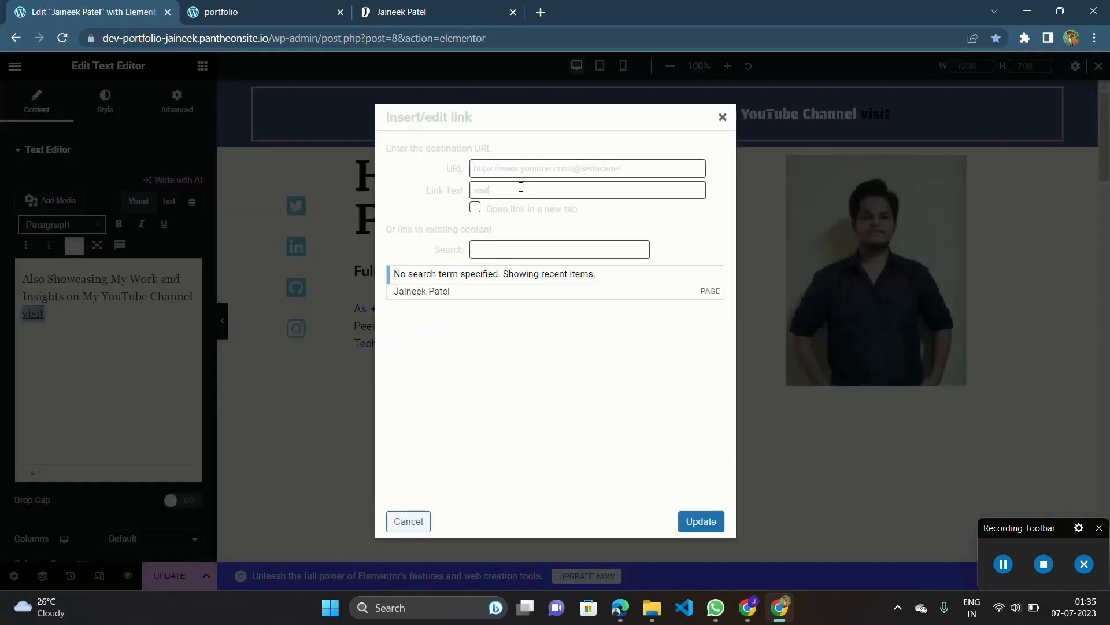
left_click(475, 208)
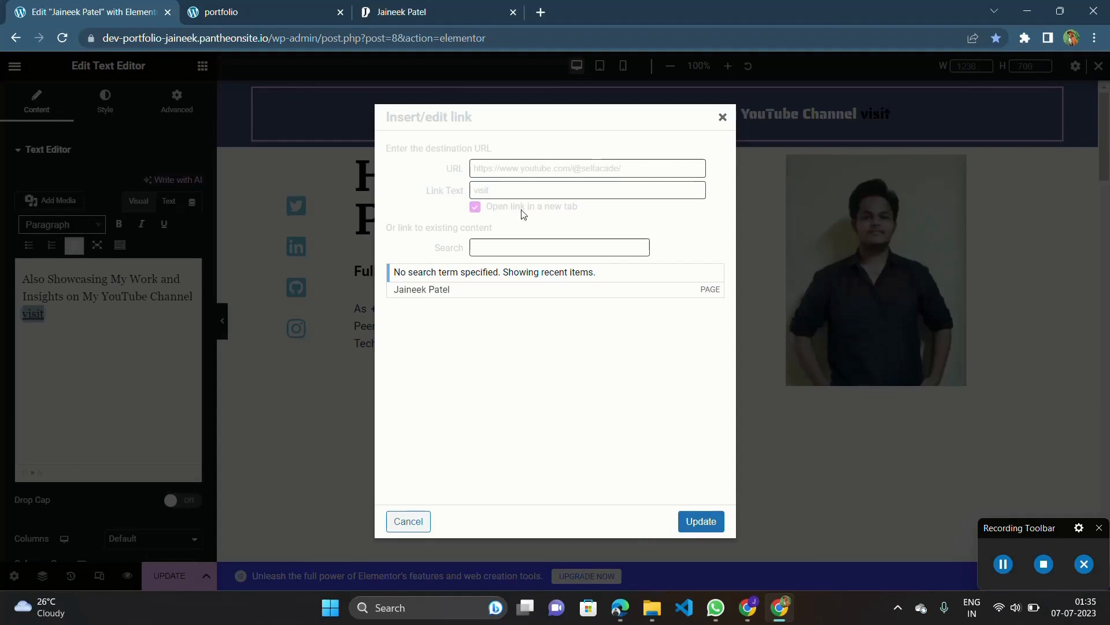
left_click(515, 246)
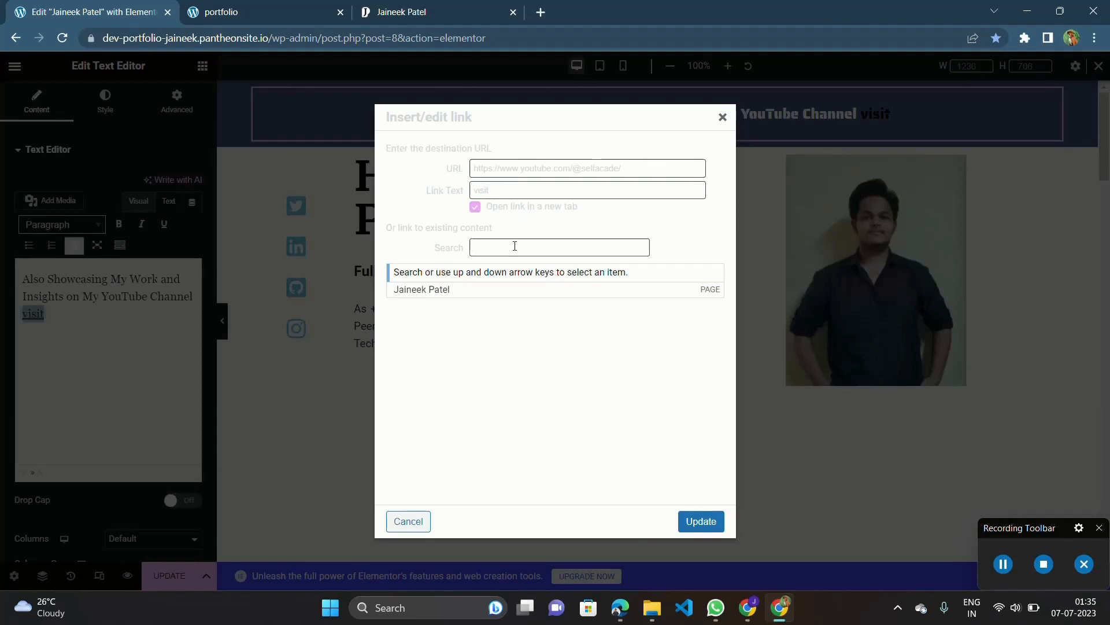
left_click(697, 522)
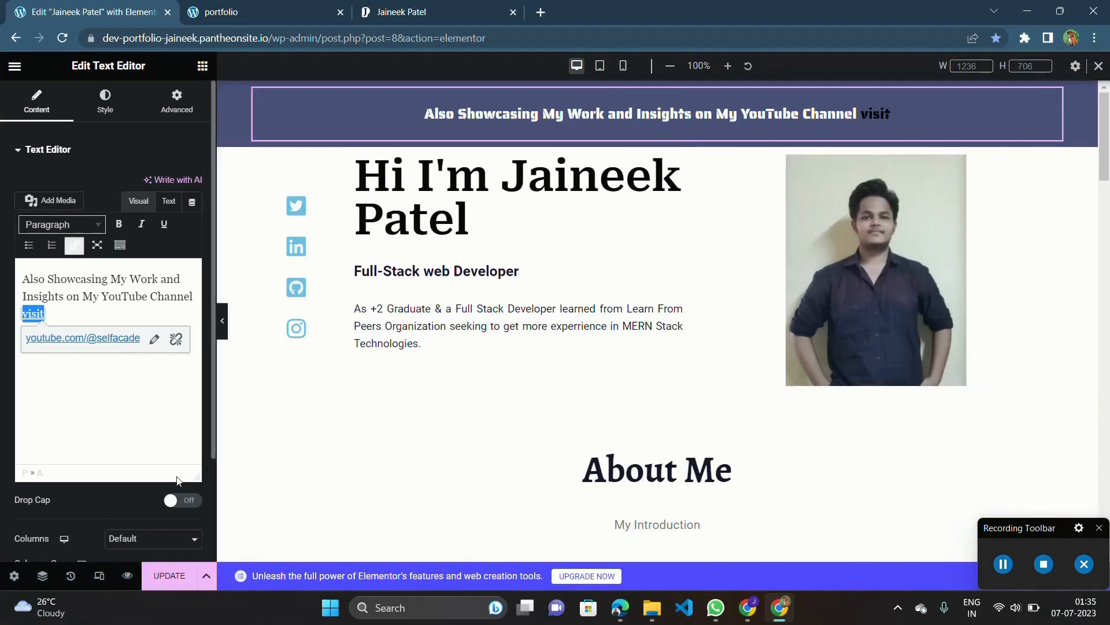
left_click(177, 585)
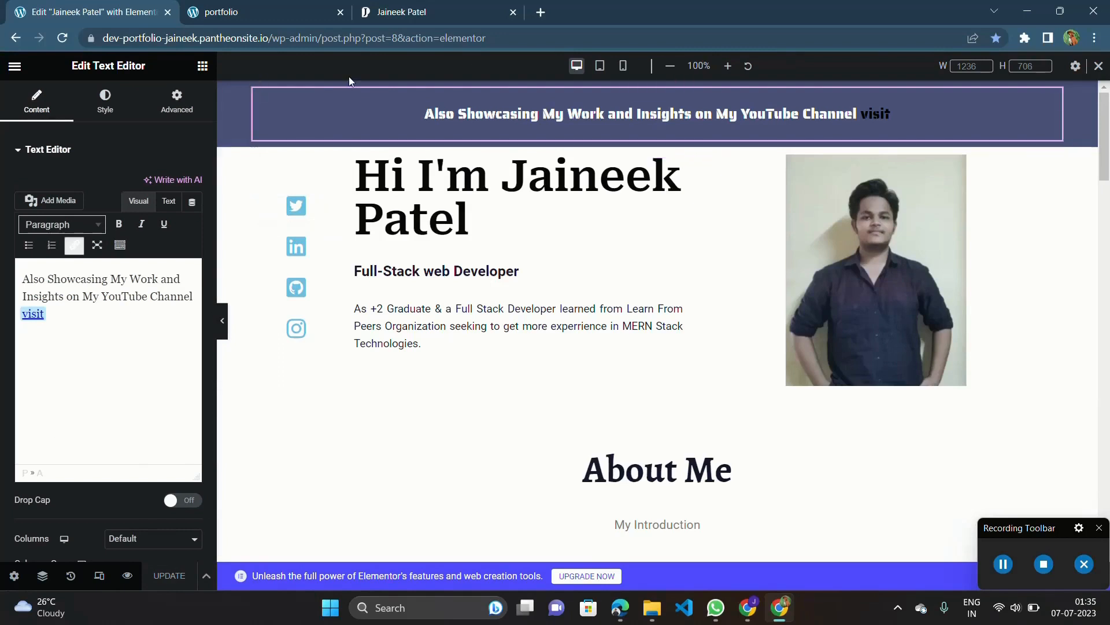
Set the banner text color to #EFEAEA and update the page.
left_click(105, 99)
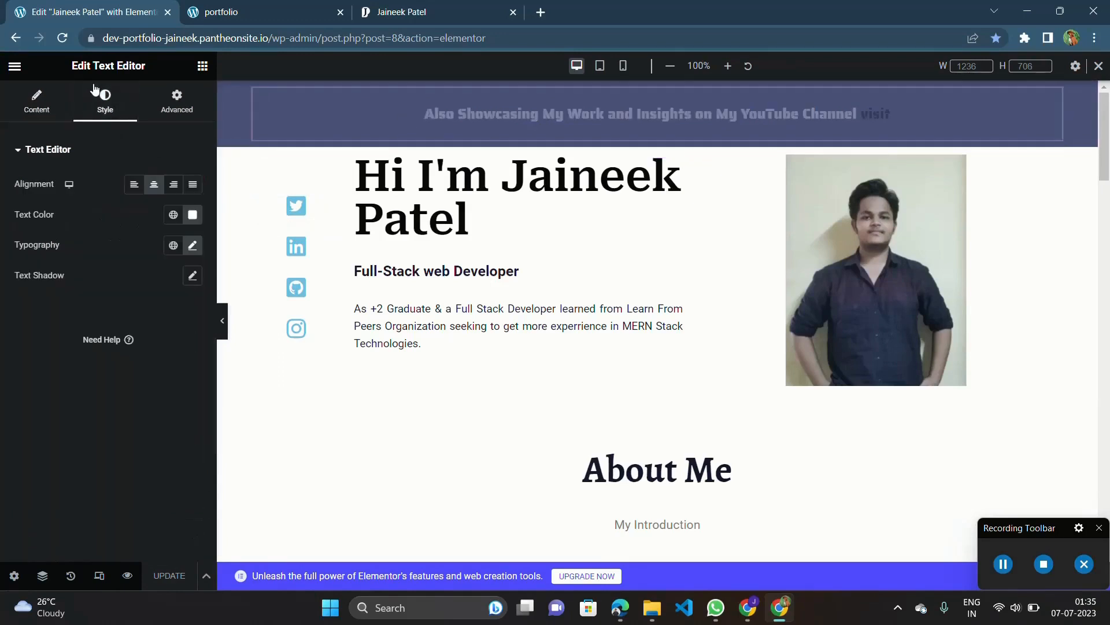
left_click(193, 214)
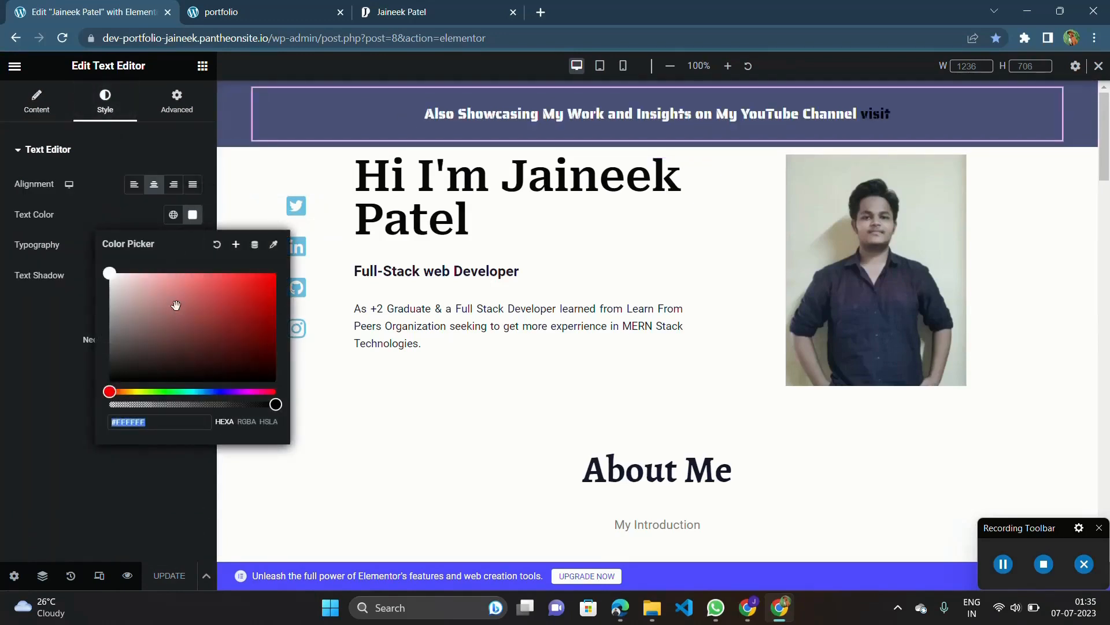
left_click_drag(180, 300, 112, 280)
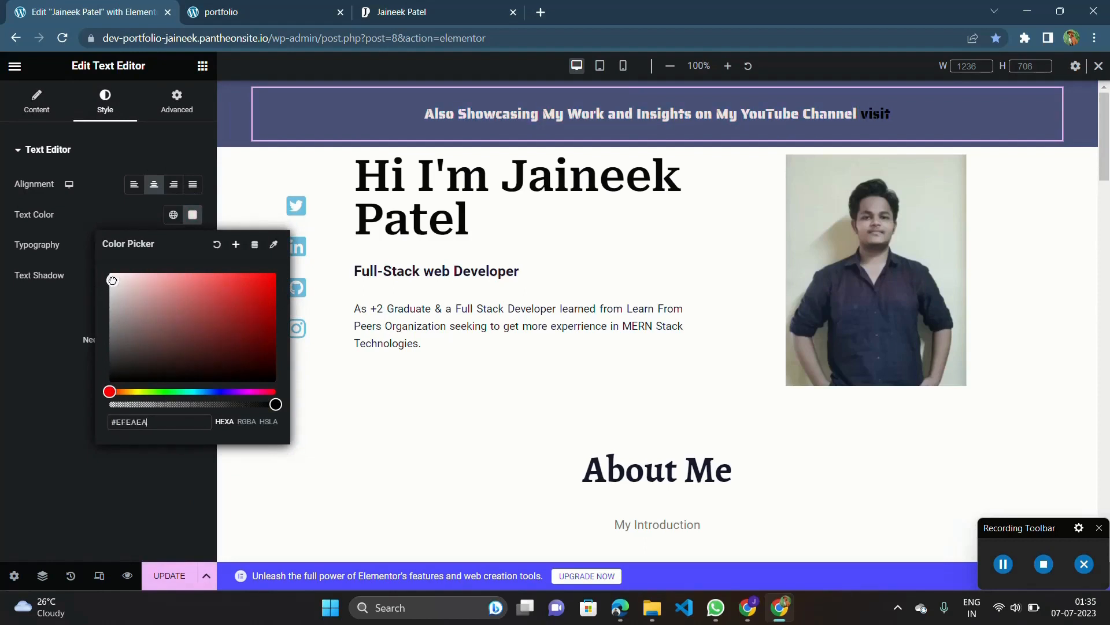
left_click(169, 576)
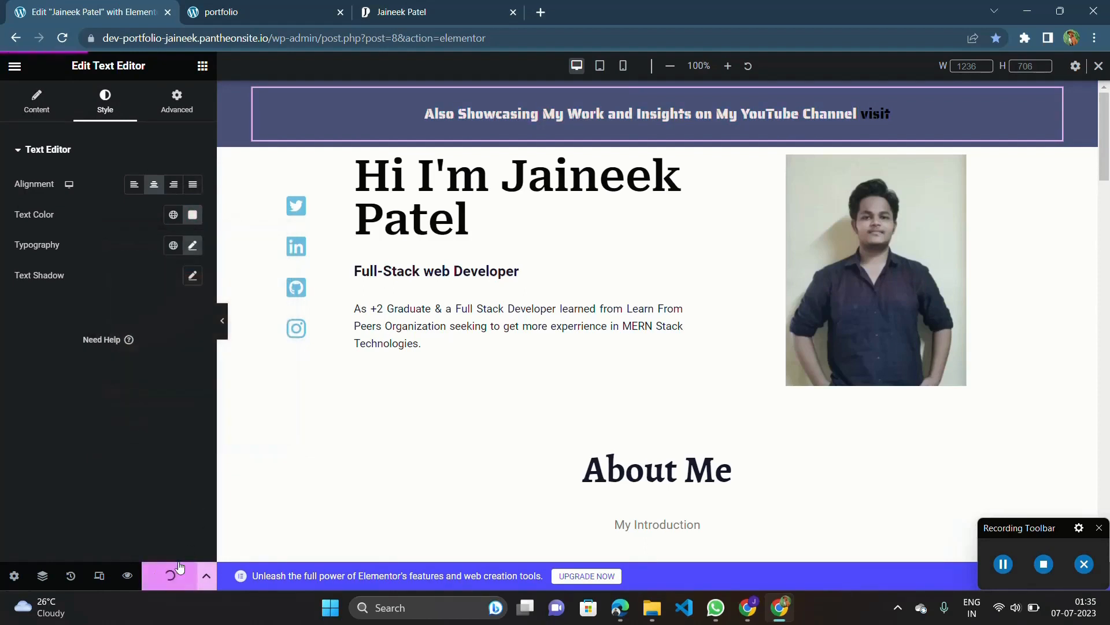
Check the live portfolio page with the developer tools closed and test the banner's "visit" link, closing the opened YouTube page.
left_click(258, 8)
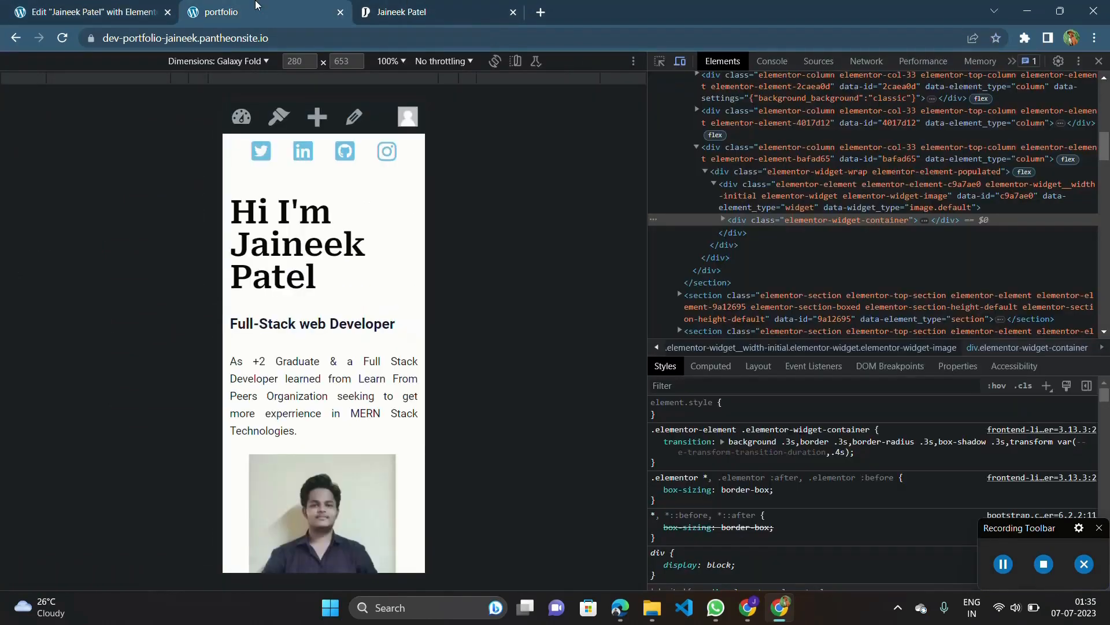
left_click(1099, 60)
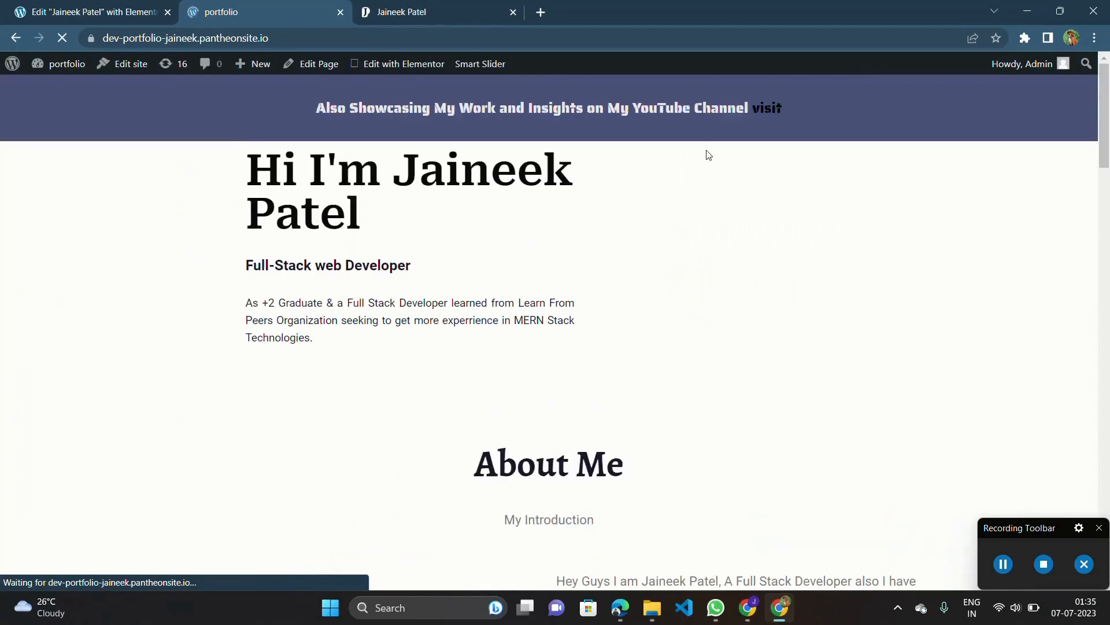
scroll(770, 113, "down", 1)
scroll(706, 194, "up", 1)
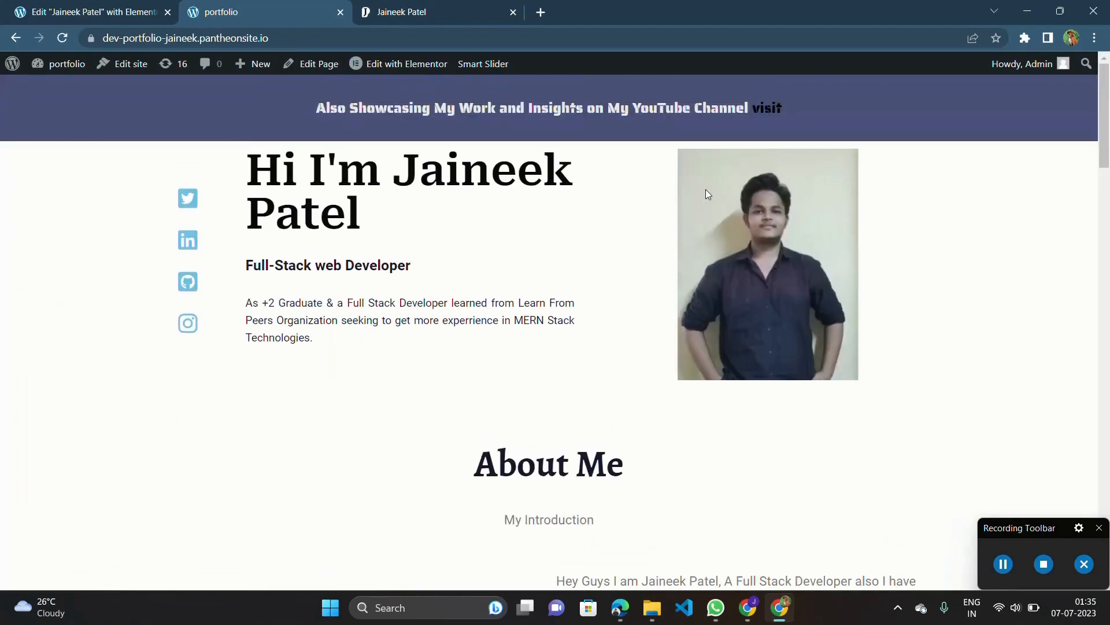
scroll(705, 190, "down", 3)
scroll(705, 190, "up", 3)
left_click(775, 114)
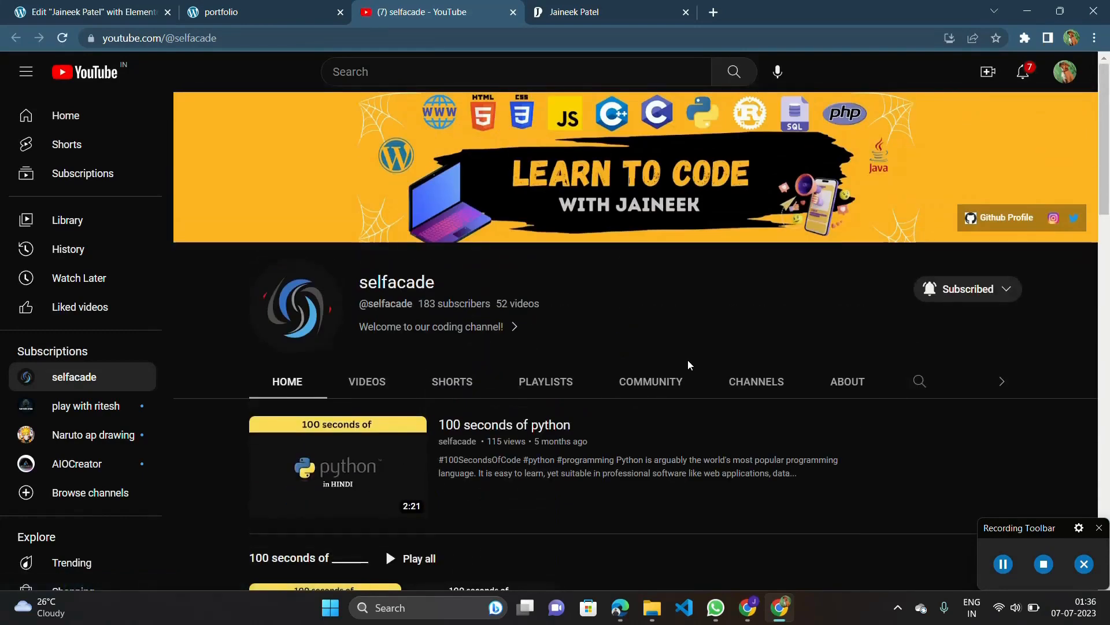
key("ctrl+w")
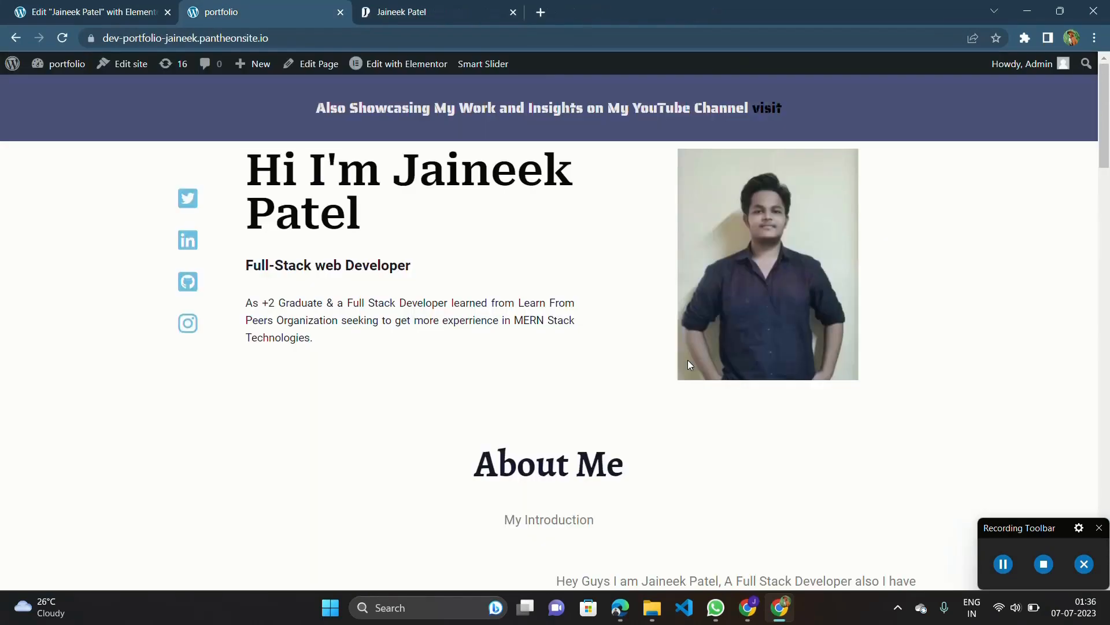
Insert the up-right arrow emoji directly after the linked word "visit" in the banner text, searching the emojis for "arrow".
left_click(106, 7)
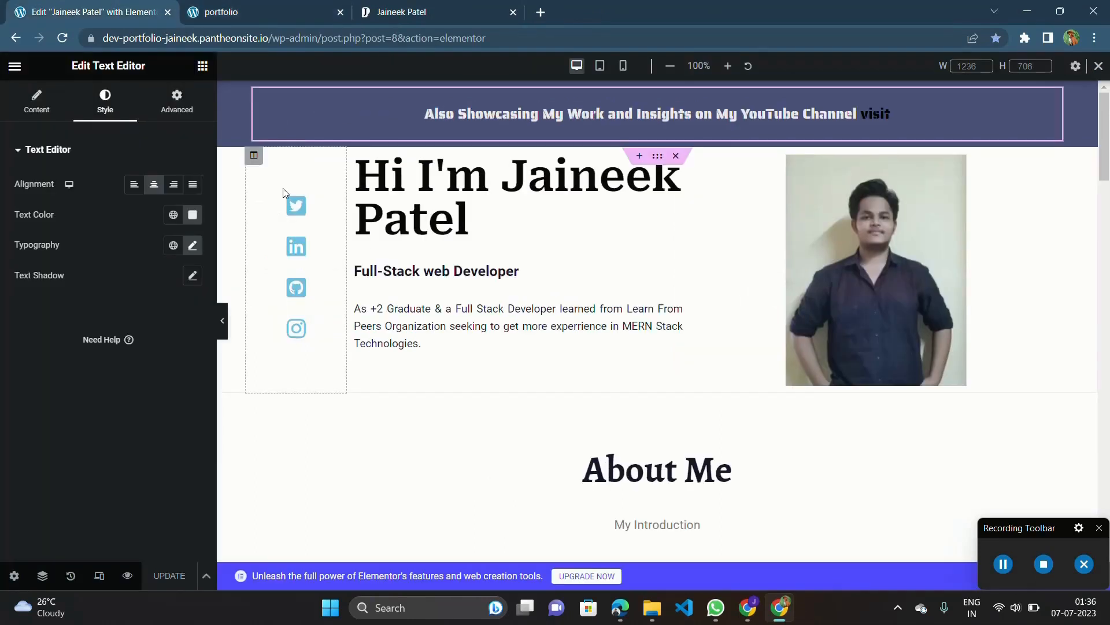
left_click(414, 124)
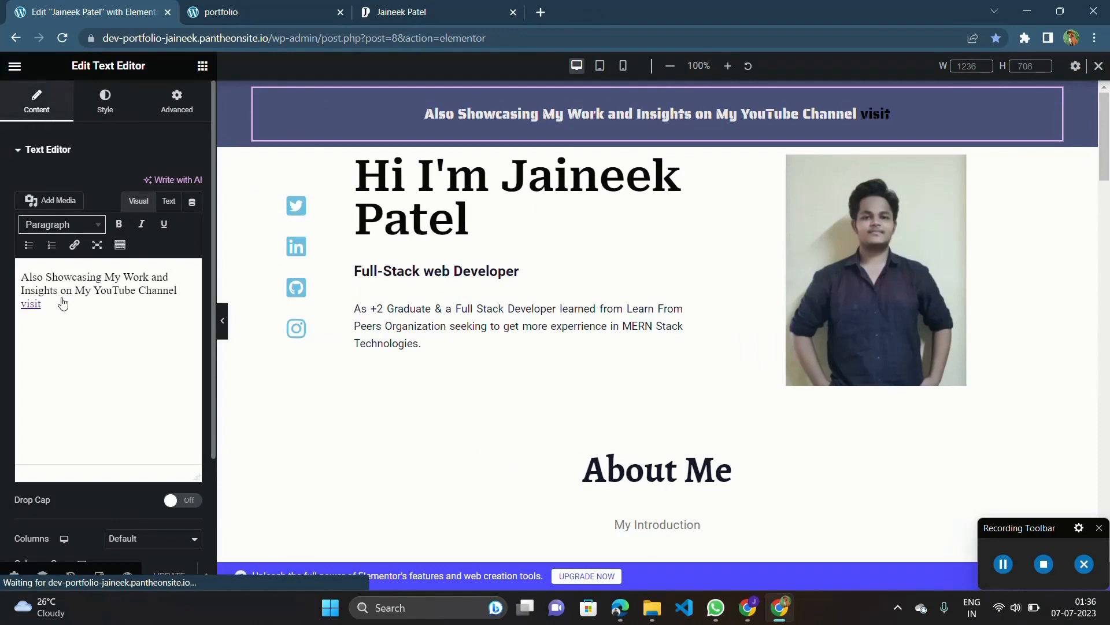
left_click(60, 303)
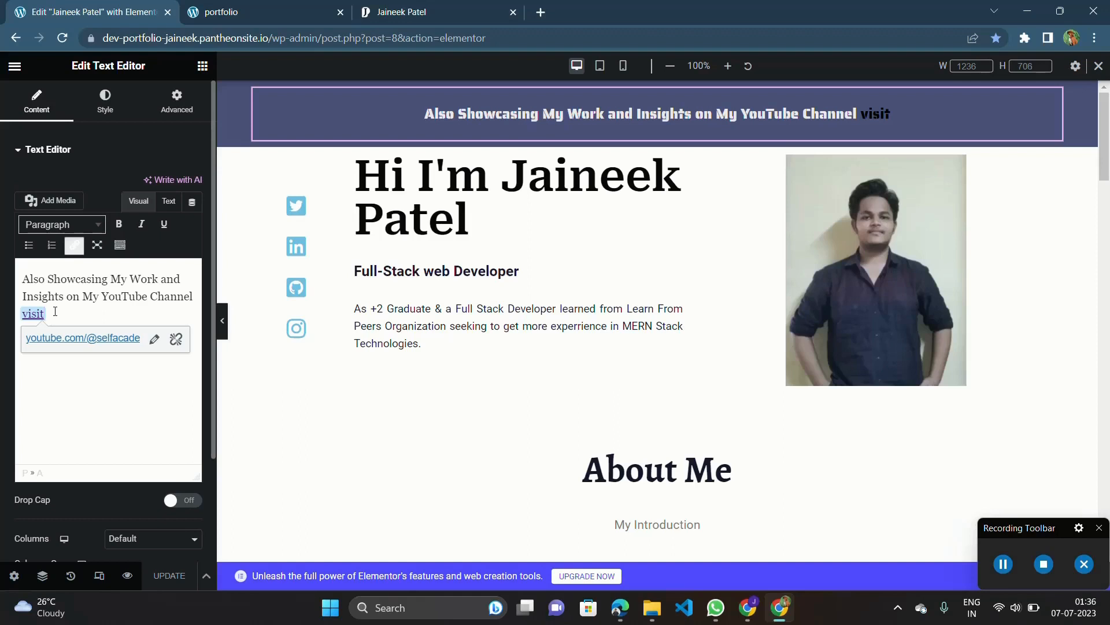
key("super+period")
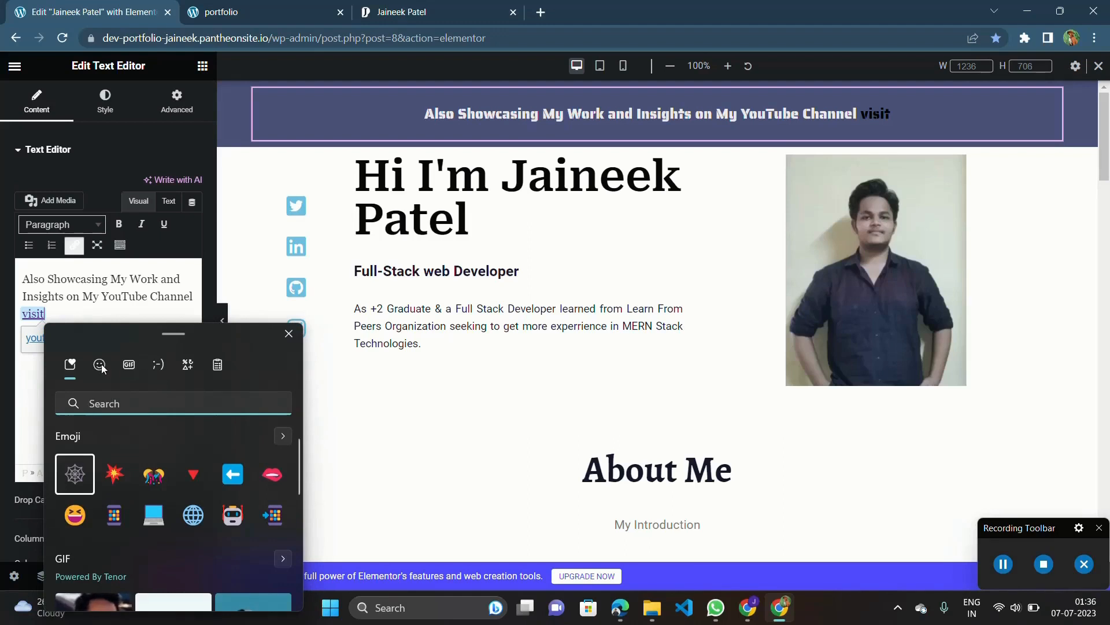
type("arro")
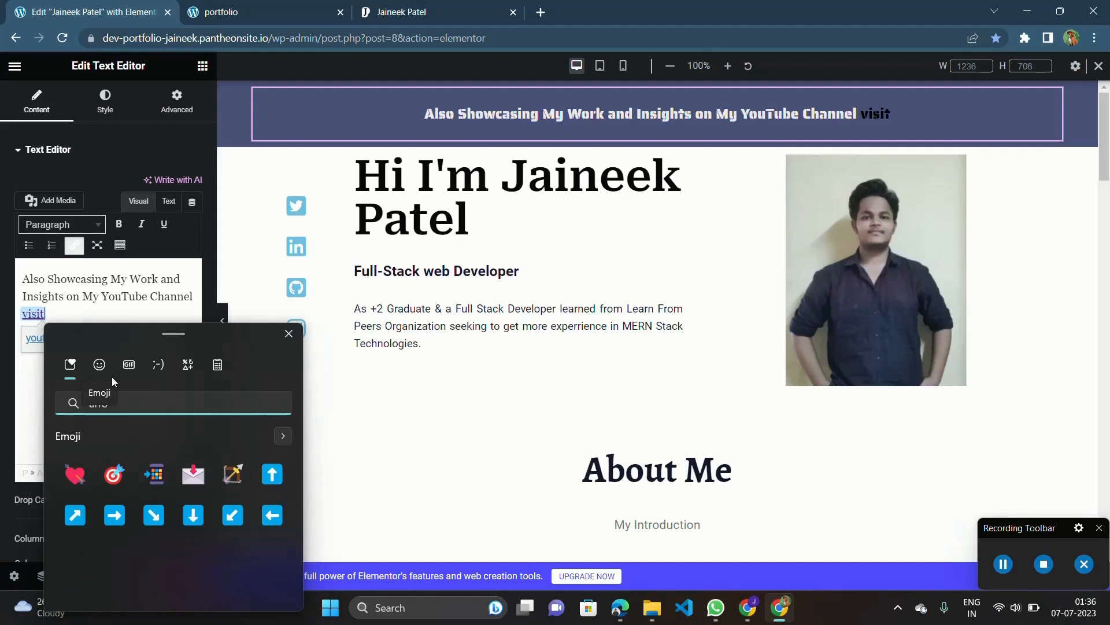
type("w")
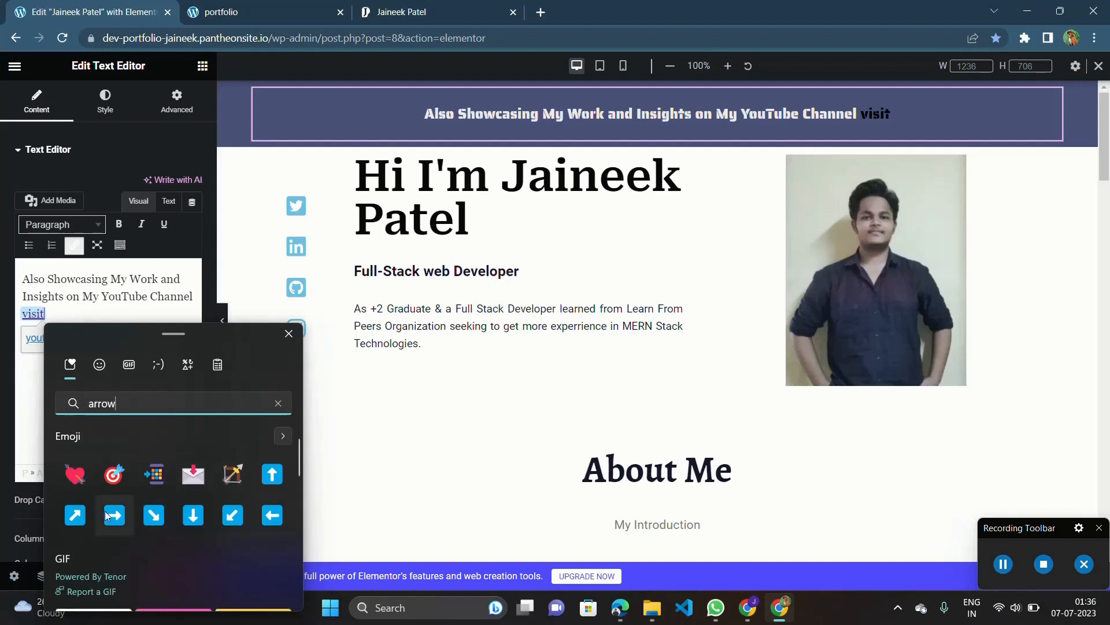
left_click(74, 517)
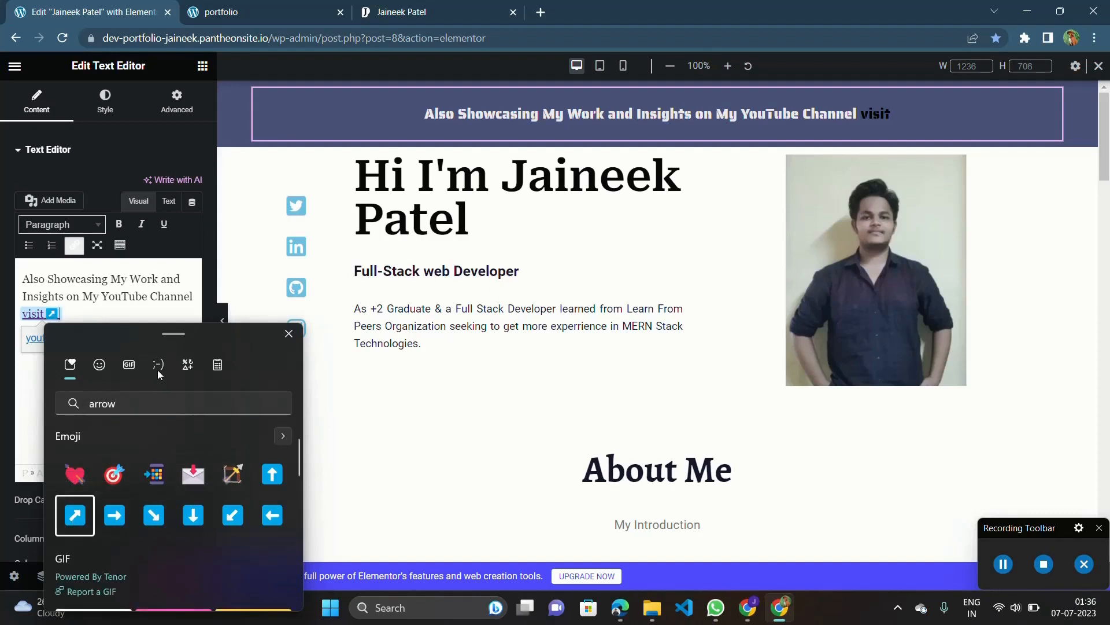
left_click(97, 318)
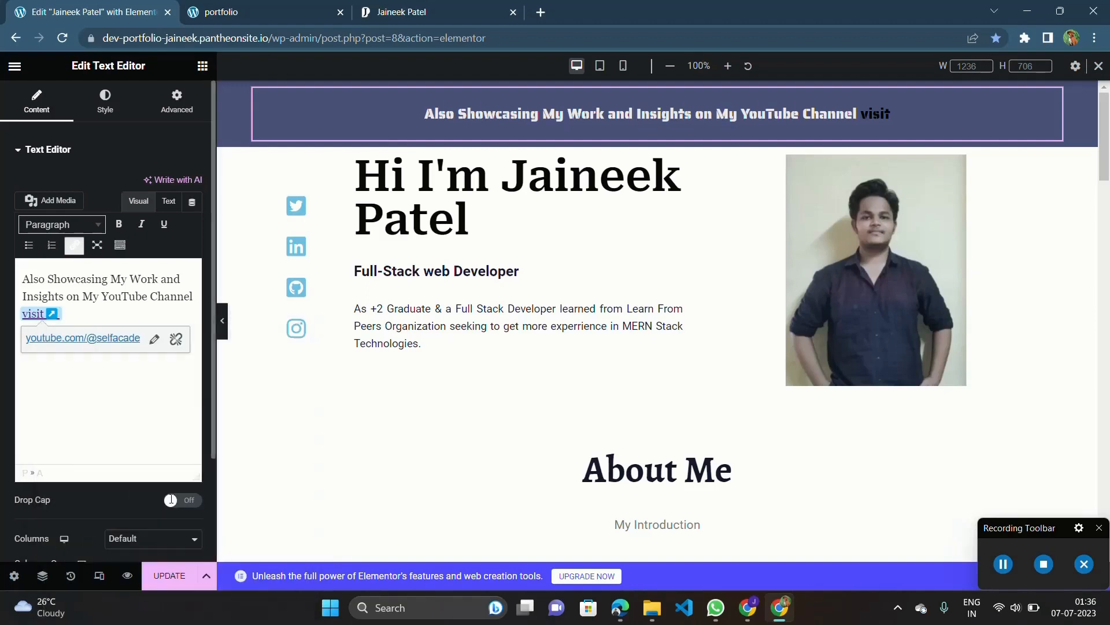
Update the page with the edited banner link text and reload the live portfolio page.
left_click(180, 571)
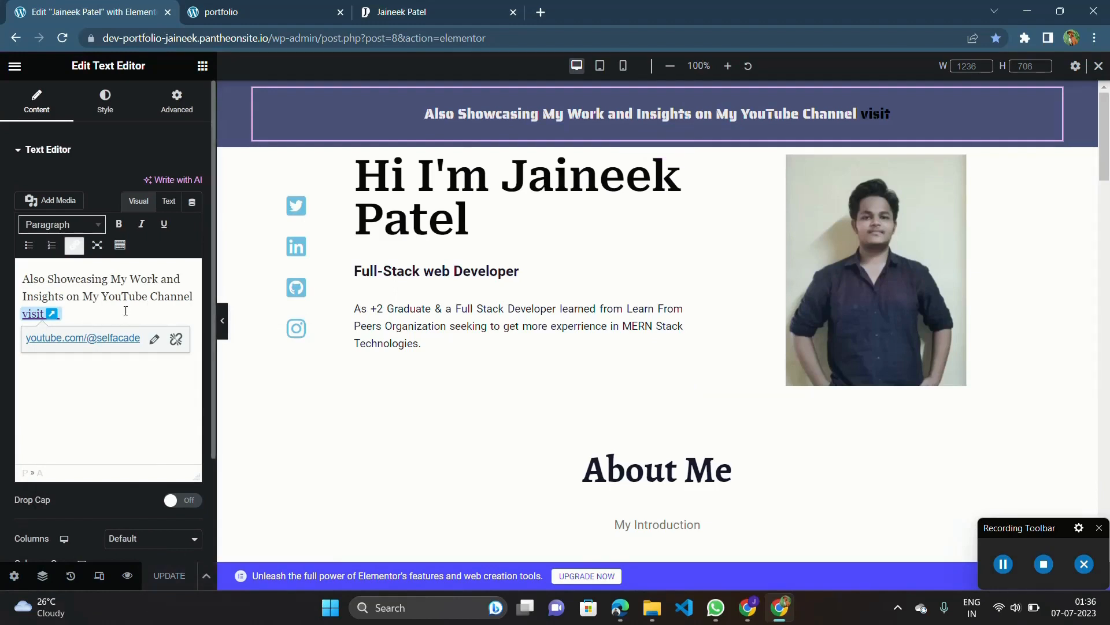
left_click(155, 340)
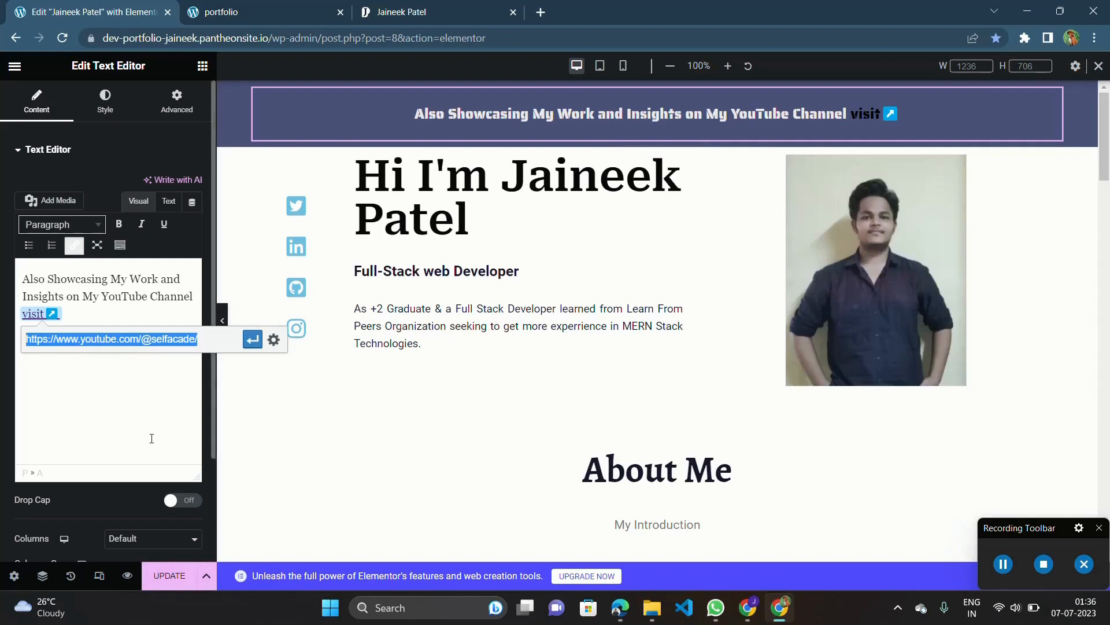
left_click(169, 575)
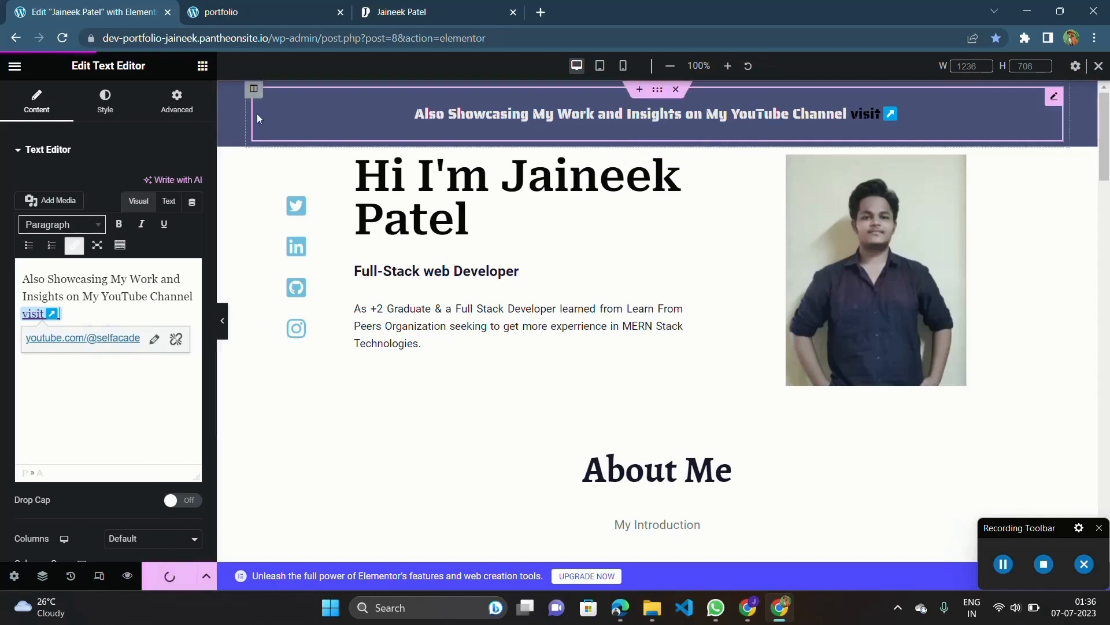
left_click(269, 5)
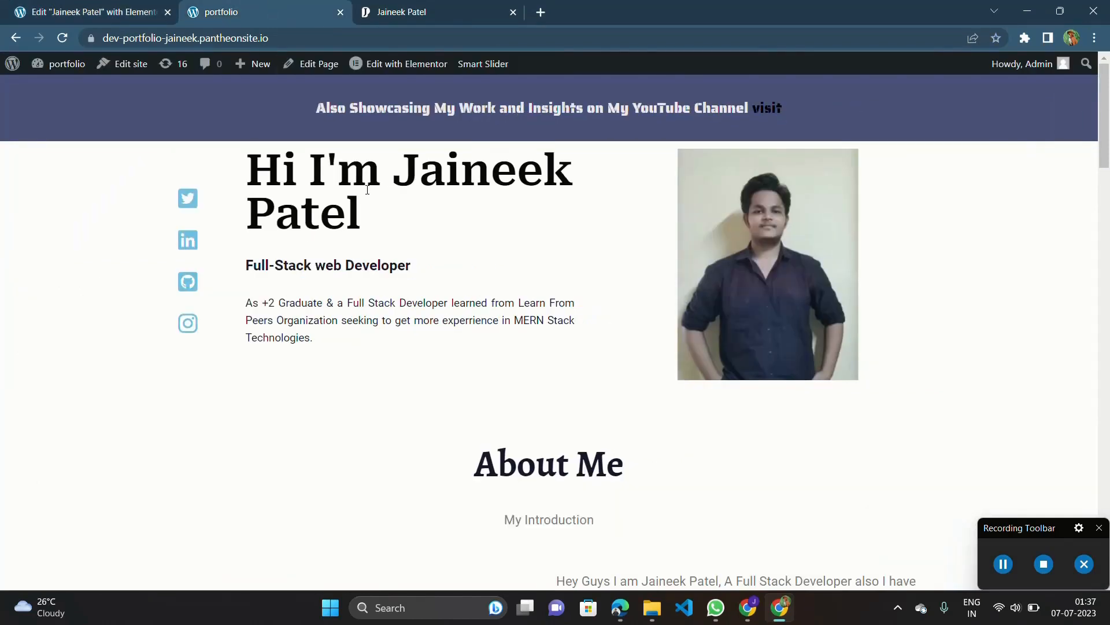
key("F5")
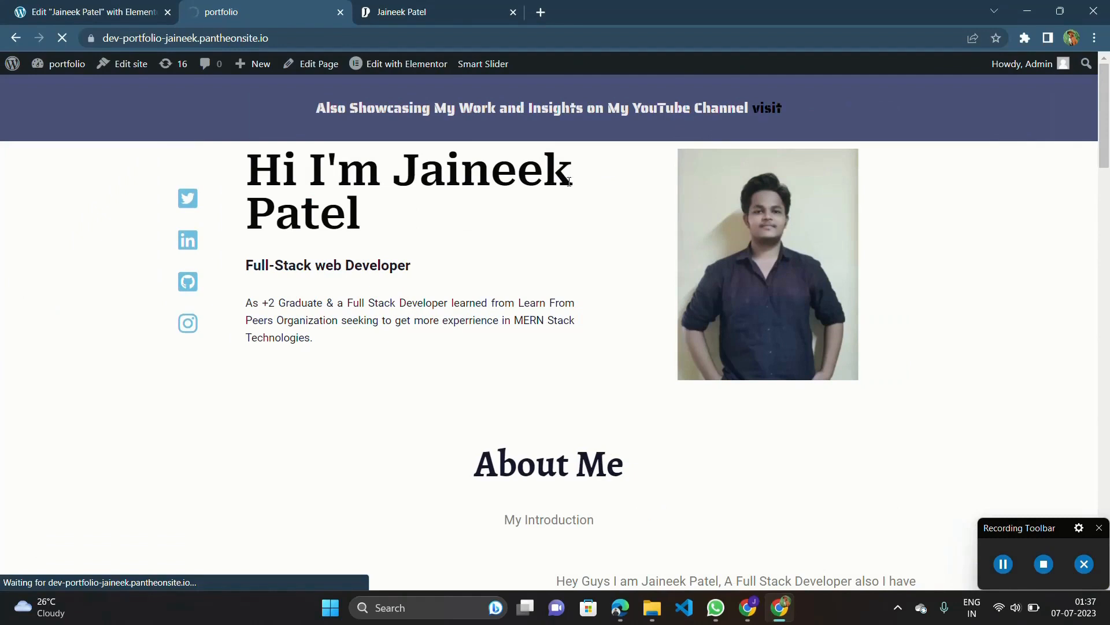
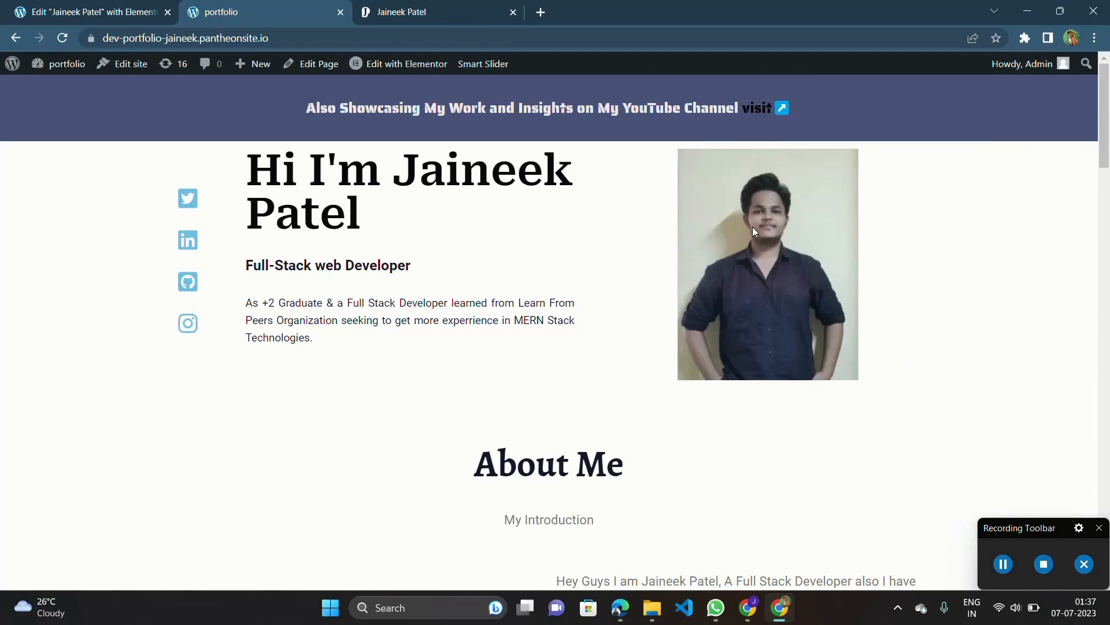
scroll(484, 283, "down", 2)
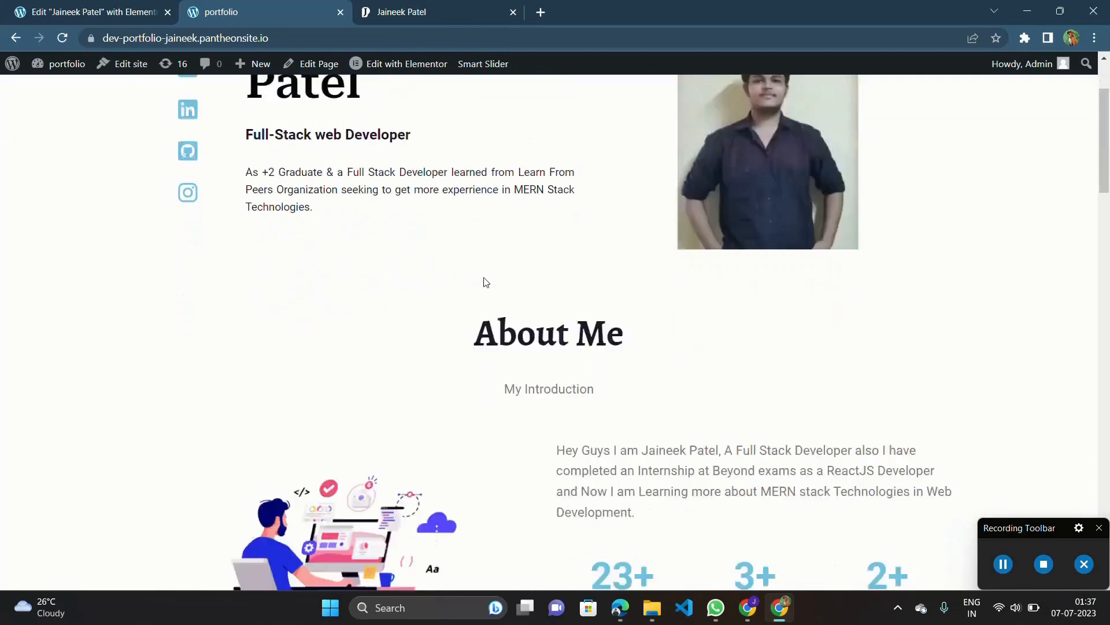
scroll(486, 282, "up", 2)
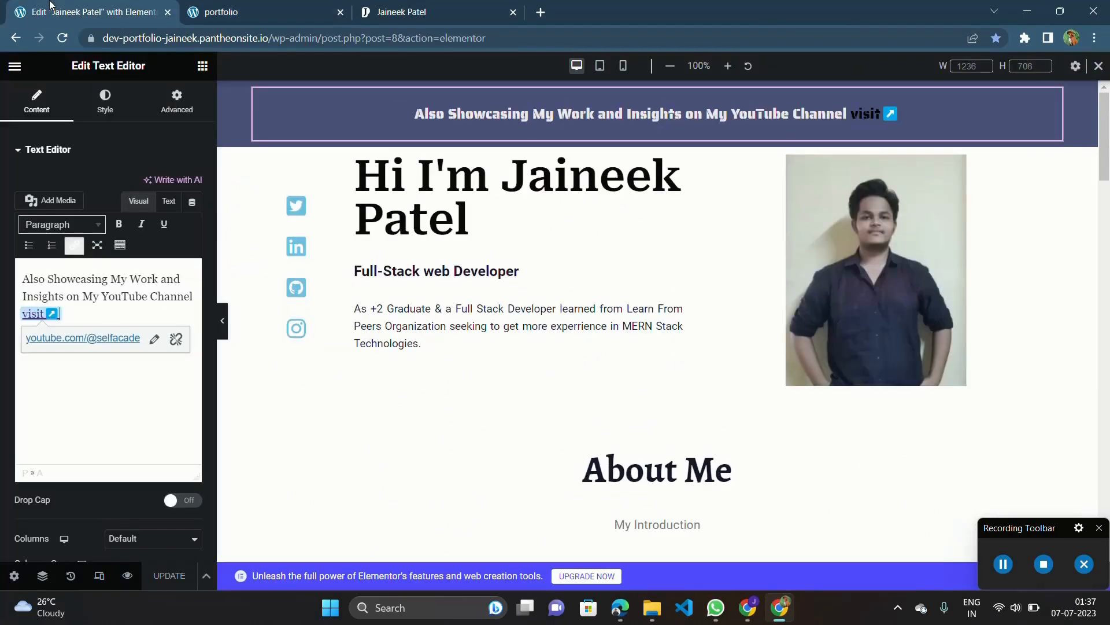
left_click(896, 451)
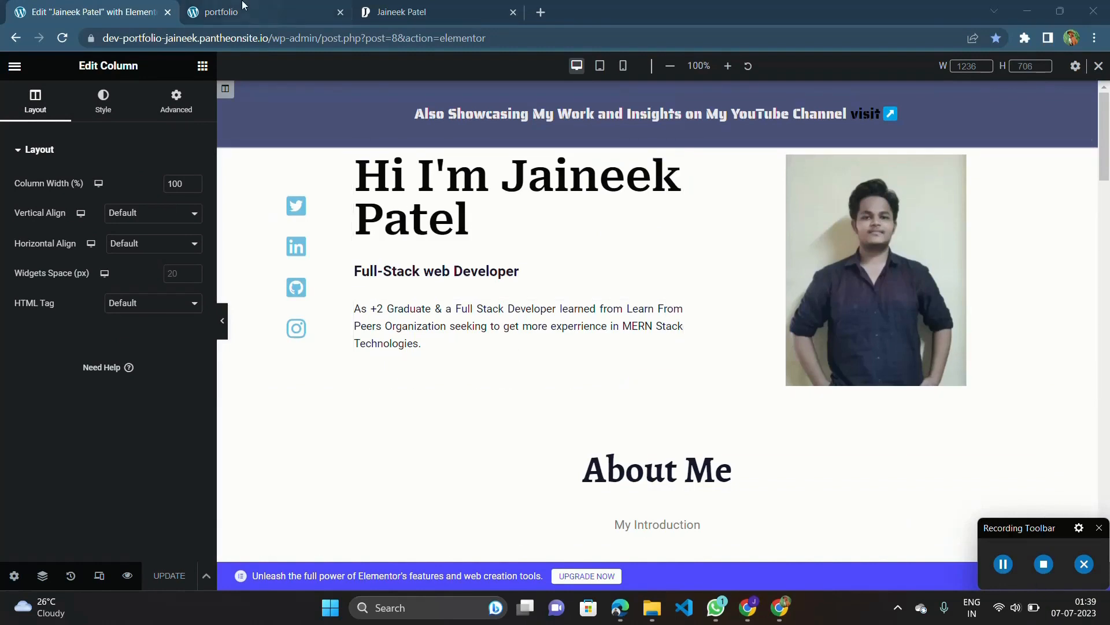
left_click(535, 11)
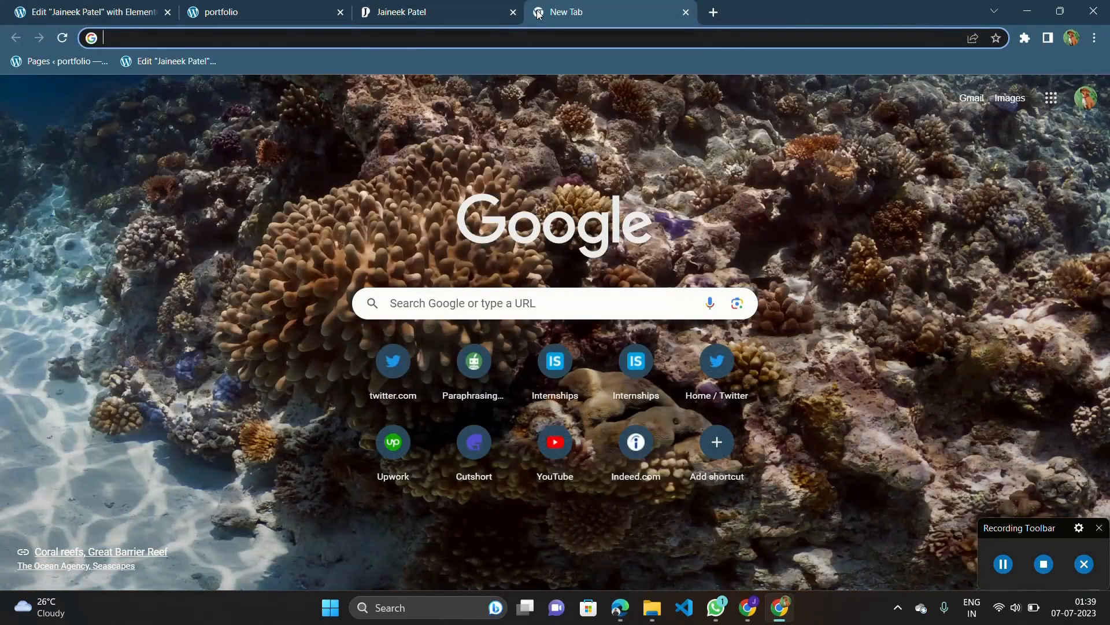
left_click(55, 11)
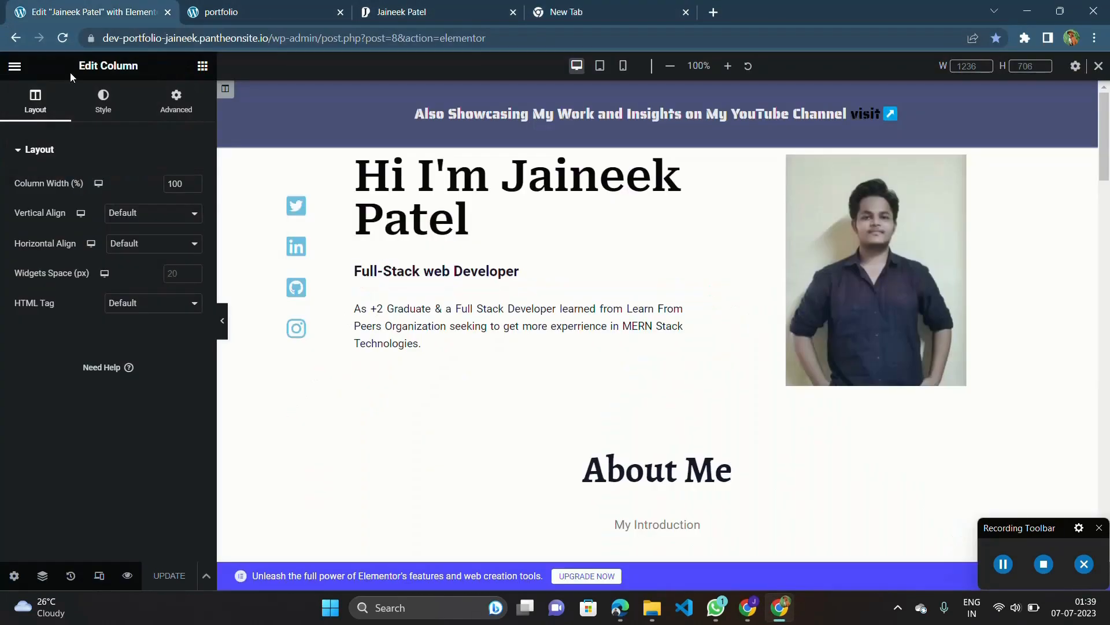
Exit the Elementor editor to the page's WordPress edit screen.
left_click(19, 74)
scroll(21, 75, "up", 5)
left_click(24, 80)
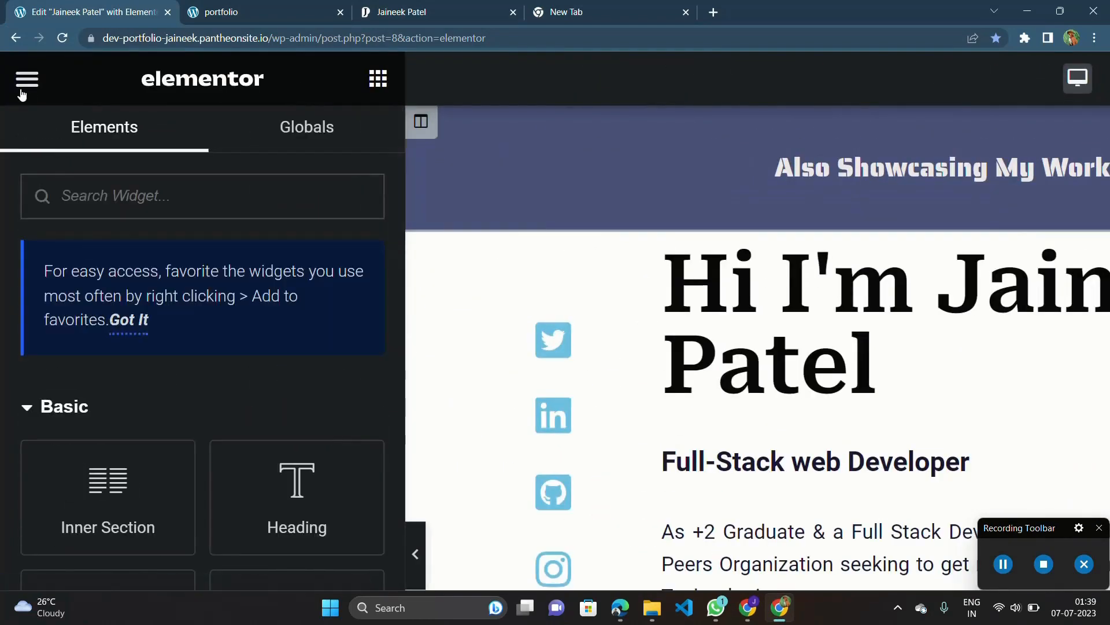
left_click(23, 86)
scroll(105, 280, "down", 4)
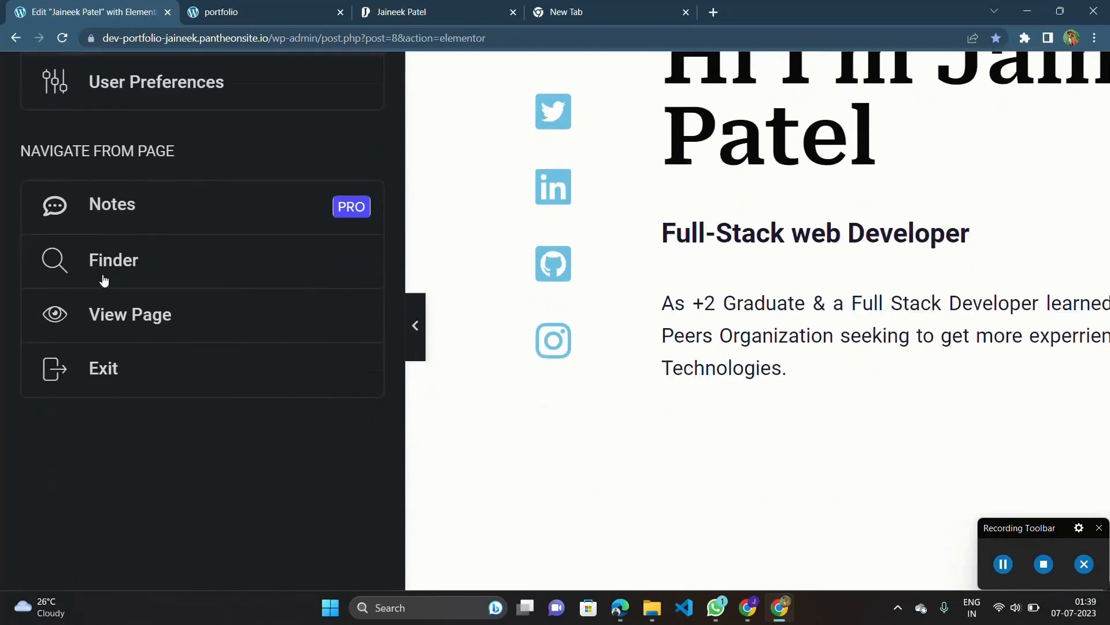
left_click(99, 376)
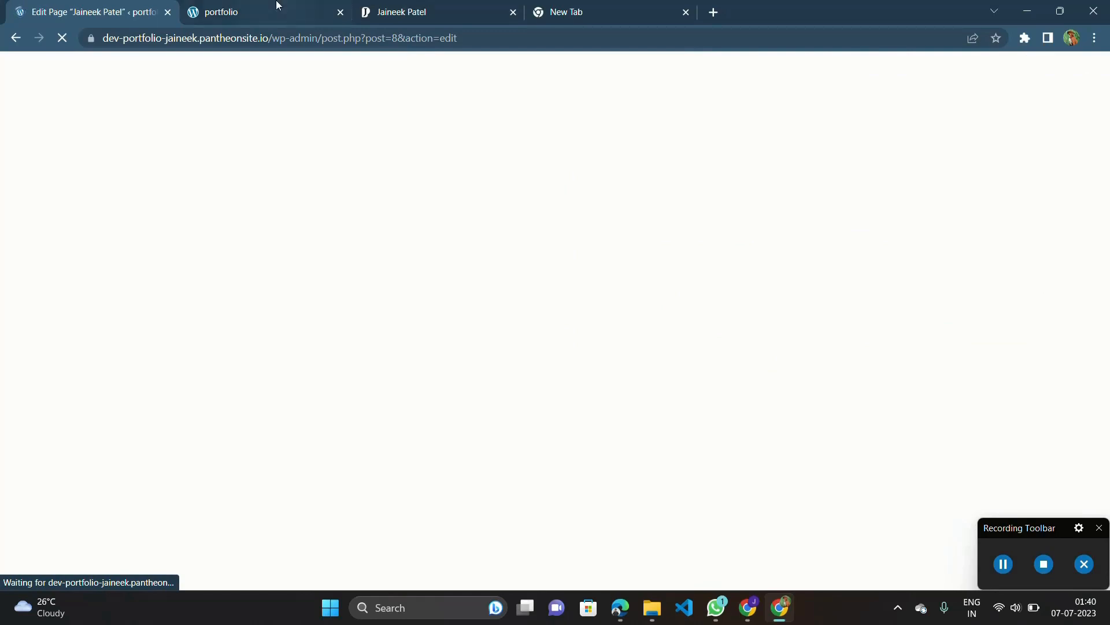
Look over the live portfolio page, from the skills and projects sections back up to the header banner.
key("ctrl+Tab")
scroll(445, 292, "down", 6)
scroll(447, 291, "down", 15)
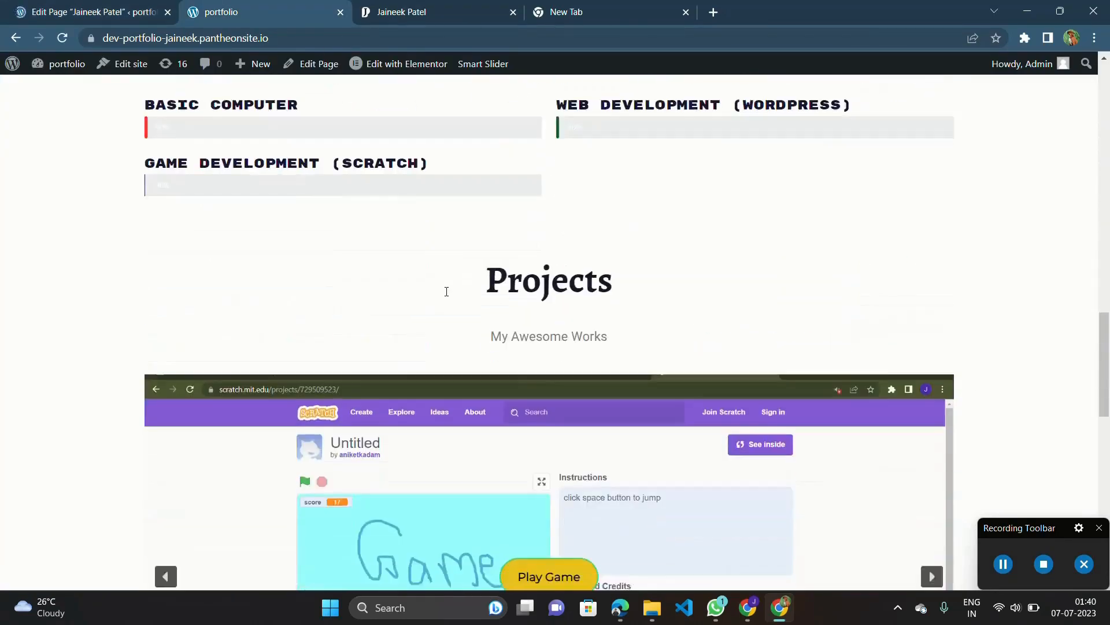
scroll(776, 439, "up", 10)
scroll(775, 439, "up", 4)
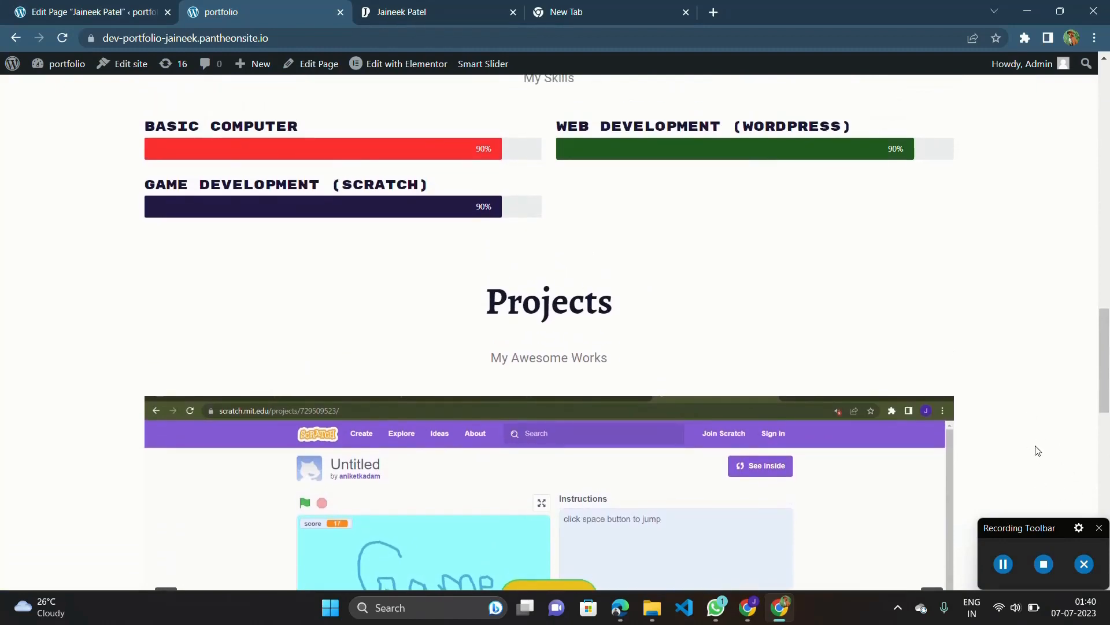
scroll(1040, 432, "up", 15)
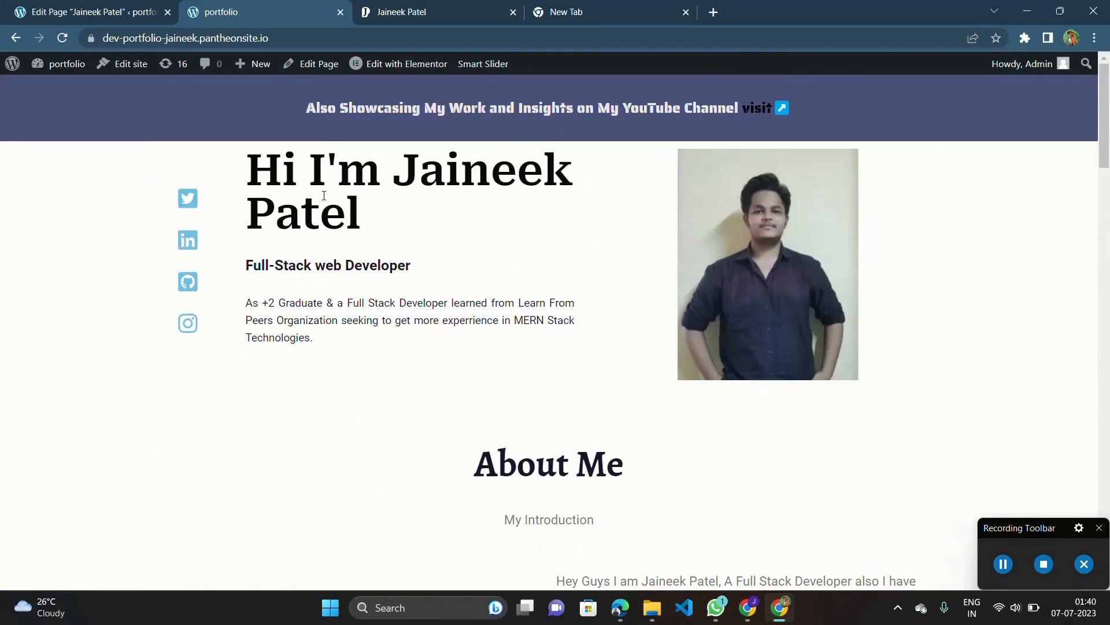
Leave the page editor for the WordPress dashboard and search the plugins available to add for "scroll up".
left_click(107, 5)
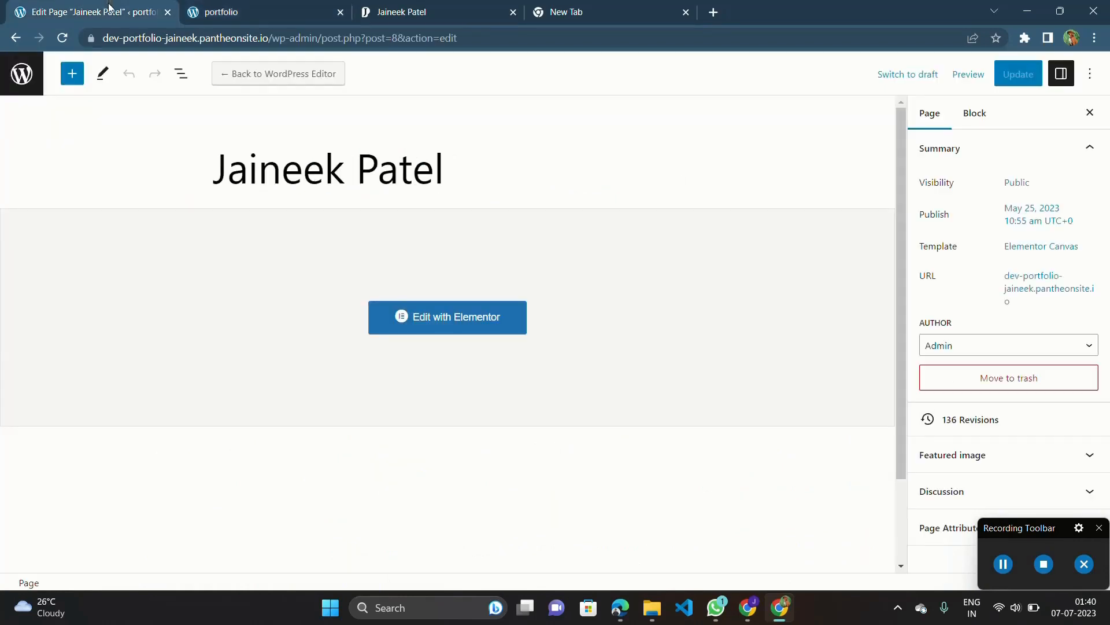
left_click(18, 73)
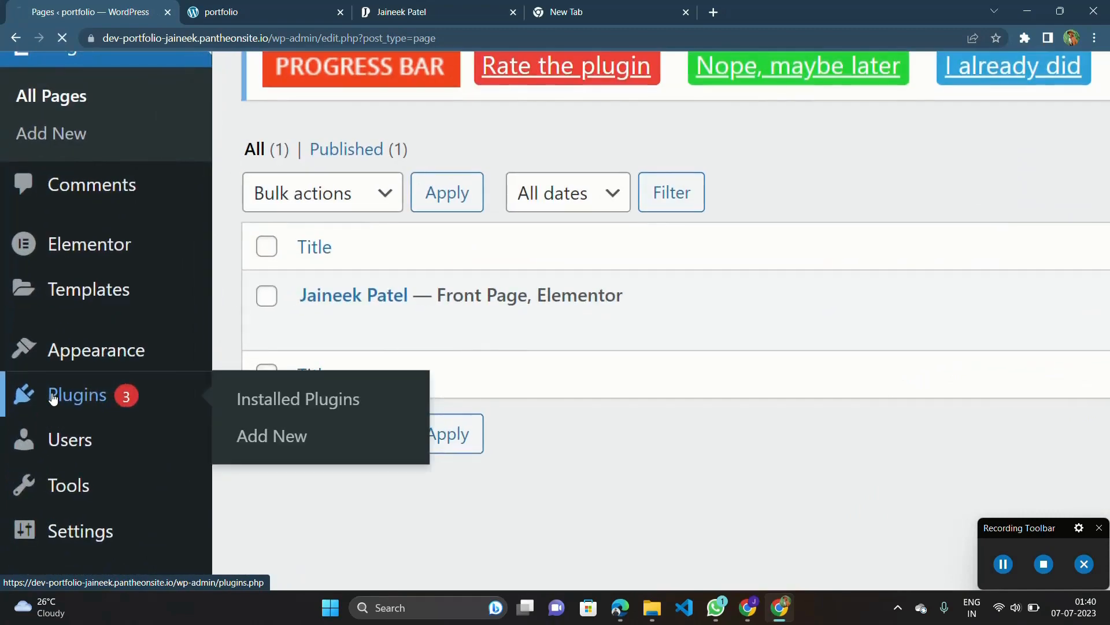
left_click(52, 398)
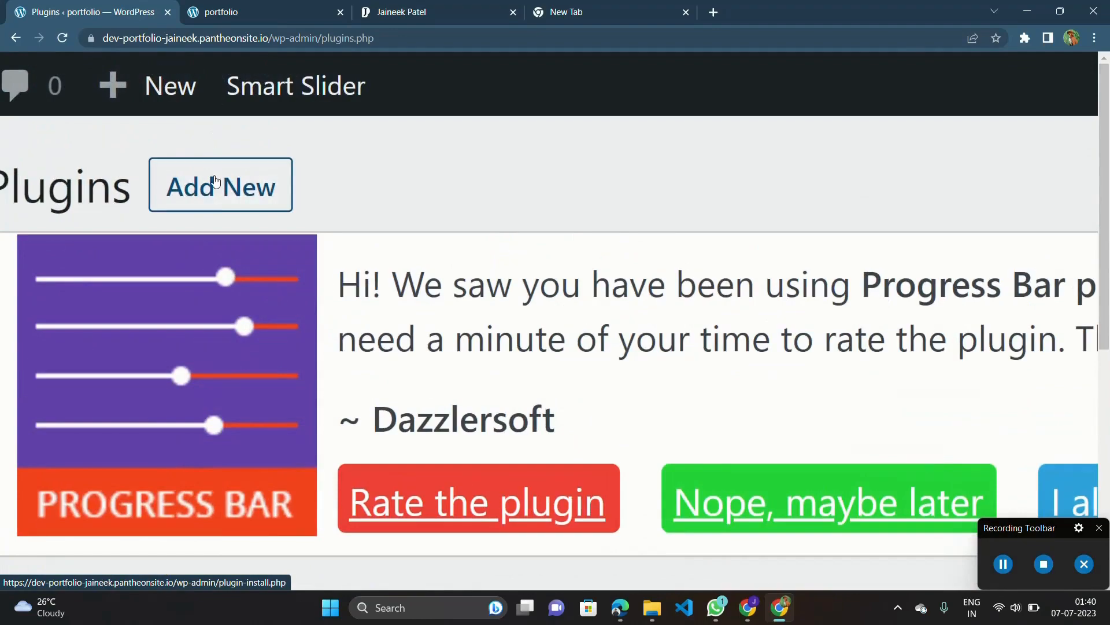
left_click(216, 181)
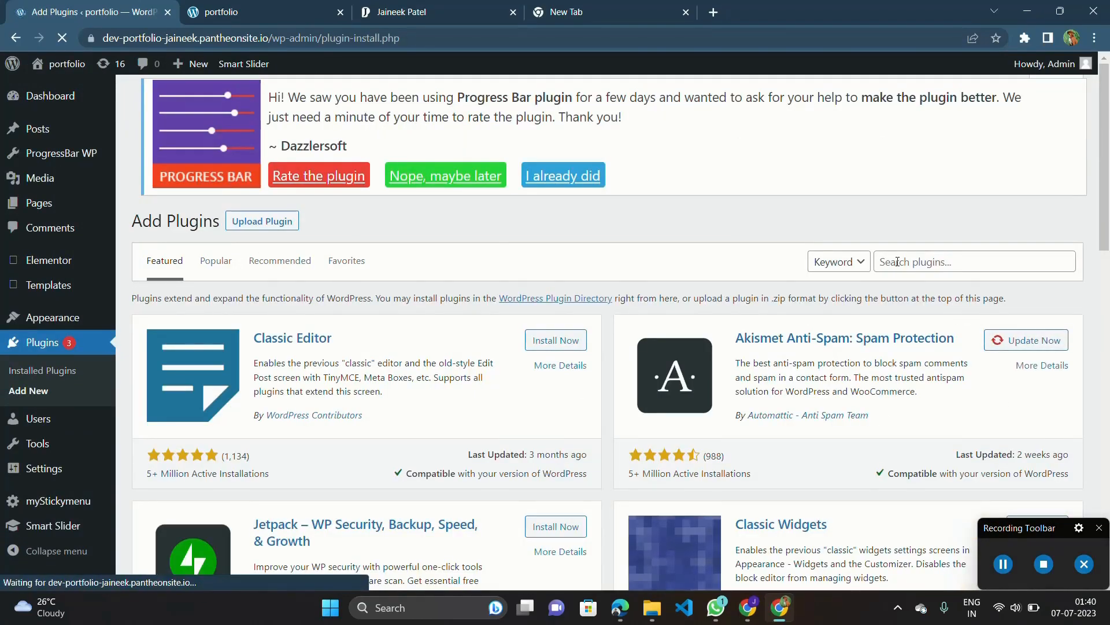
left_click(896, 263)
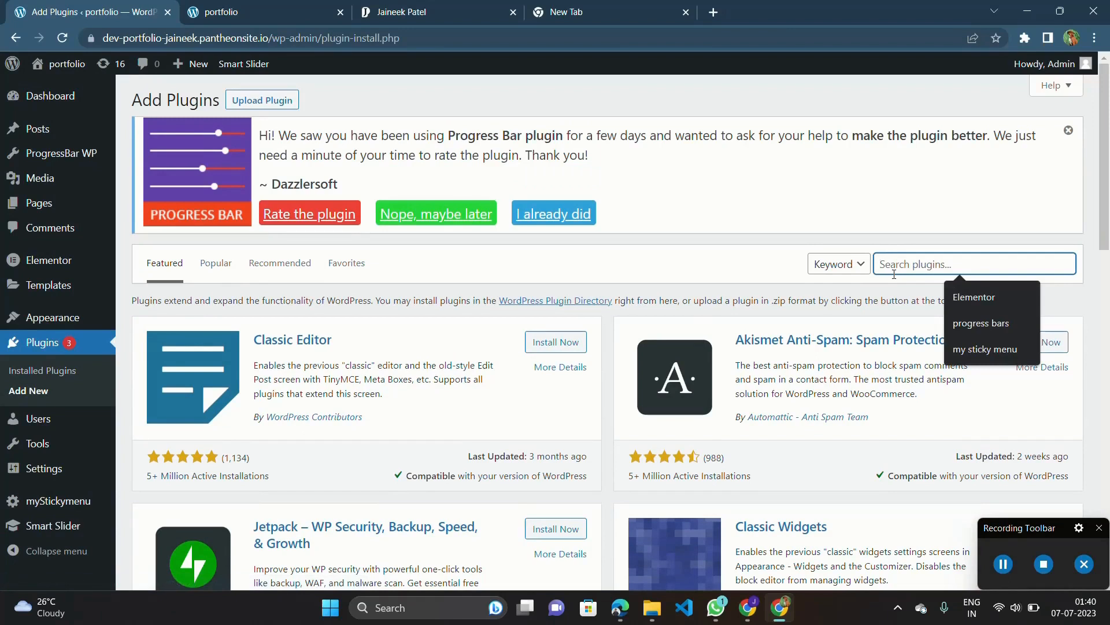
type("scroll up")
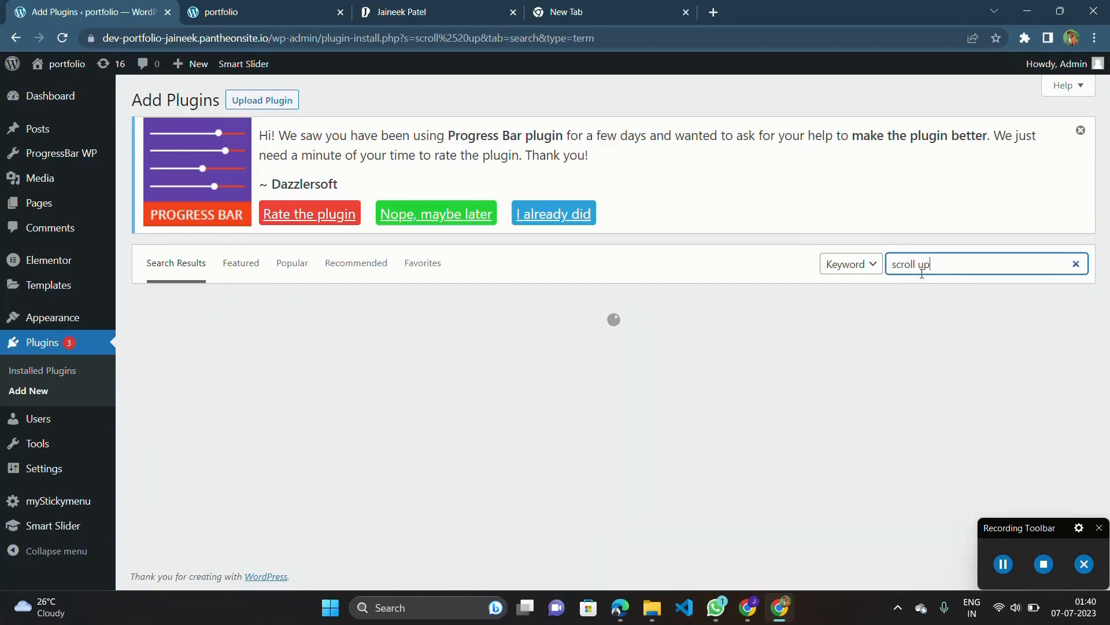
Browse the found plugins, then install and activate WPFront Scroll Top.
left_click_drag(931, 267, 878, 264)
scroll(901, 267, "up", 4)
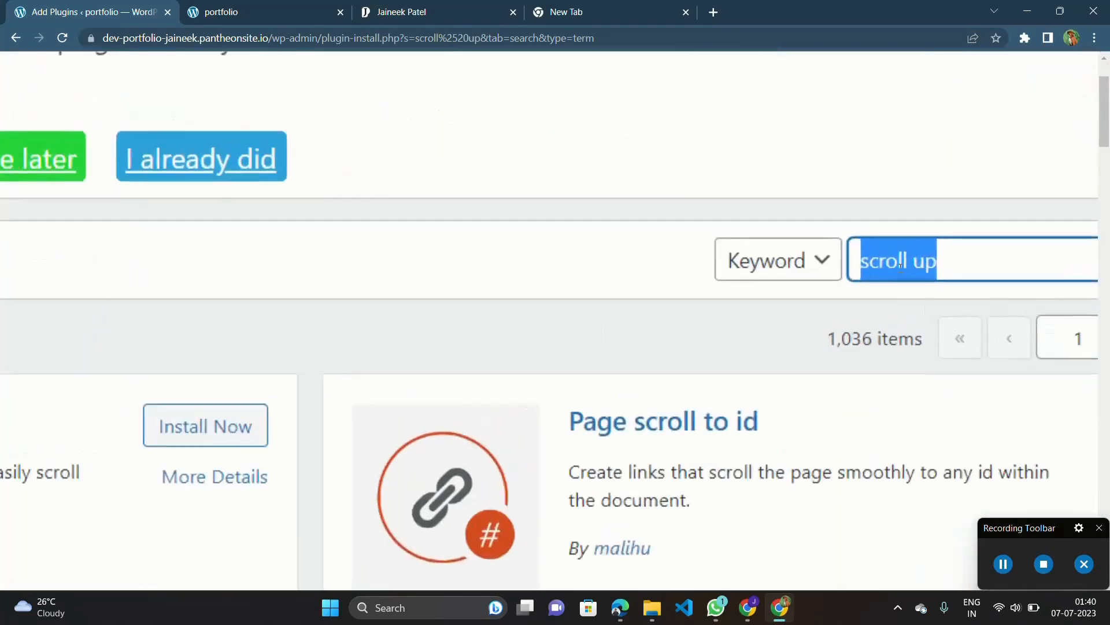
scroll(900, 265, "down", 4)
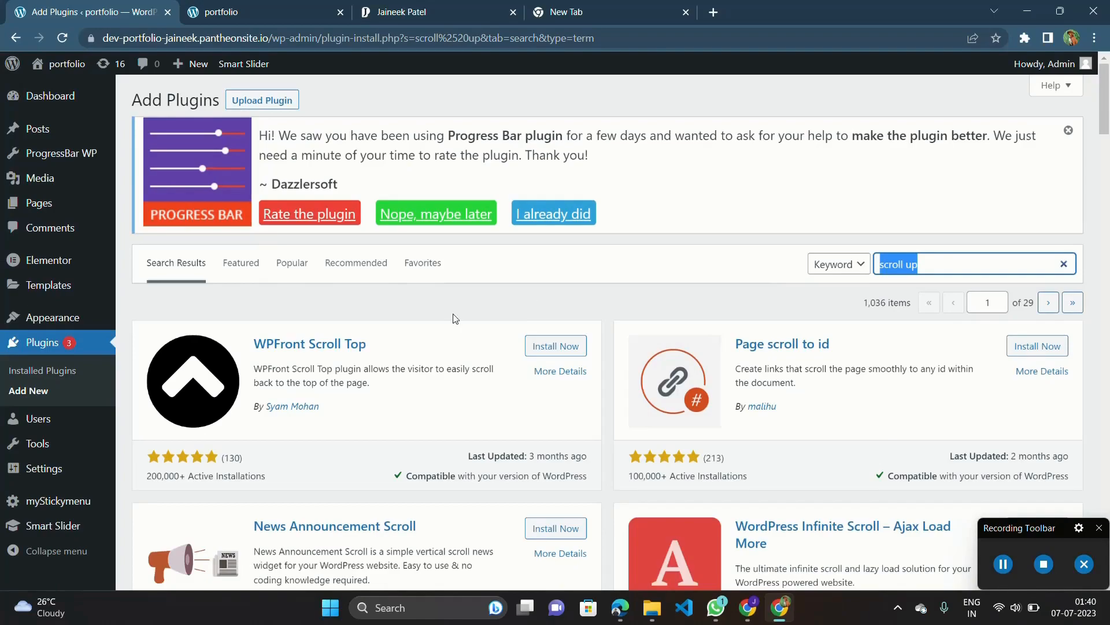
scroll(453, 318, "down", 5)
scroll(453, 320, "down", 8)
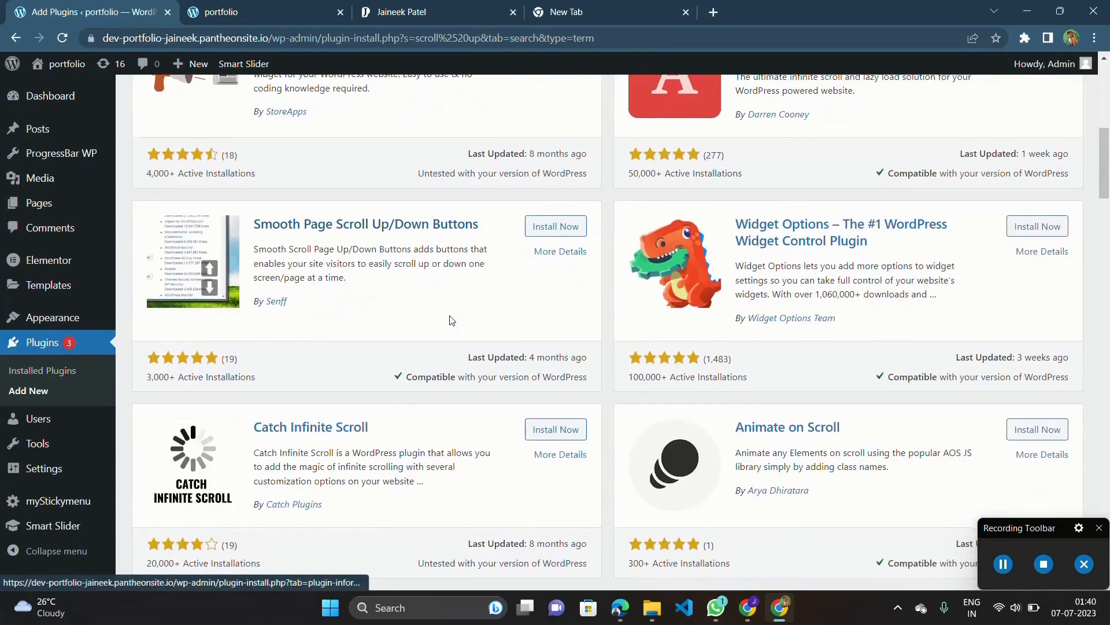
scroll(453, 320, "up", 9)
scroll(450, 319, "up", 5)
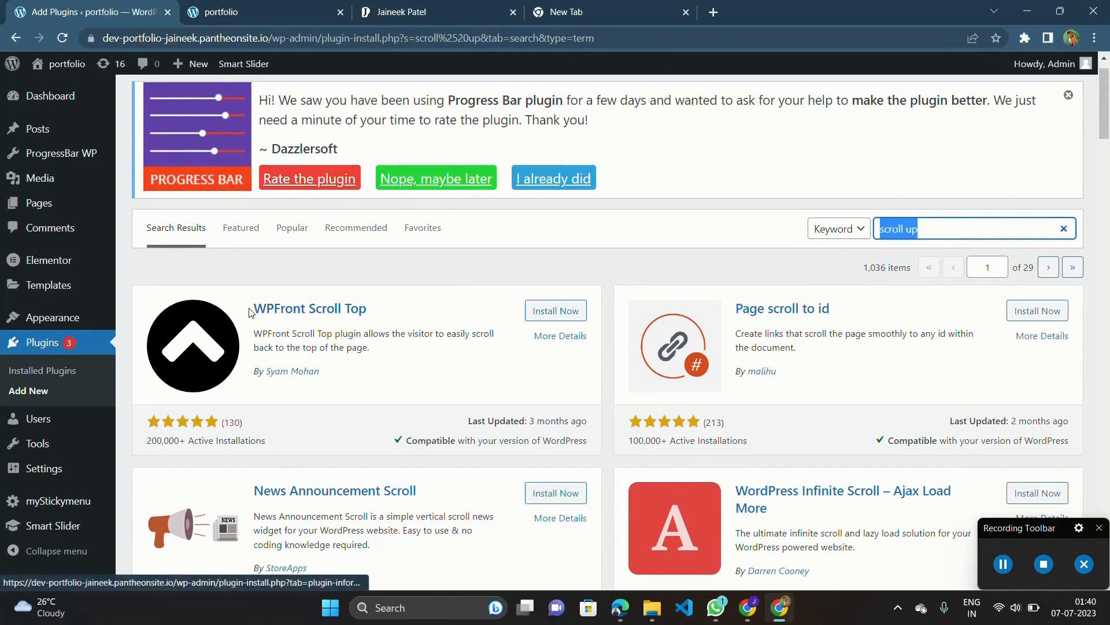
left_click(531, 311)
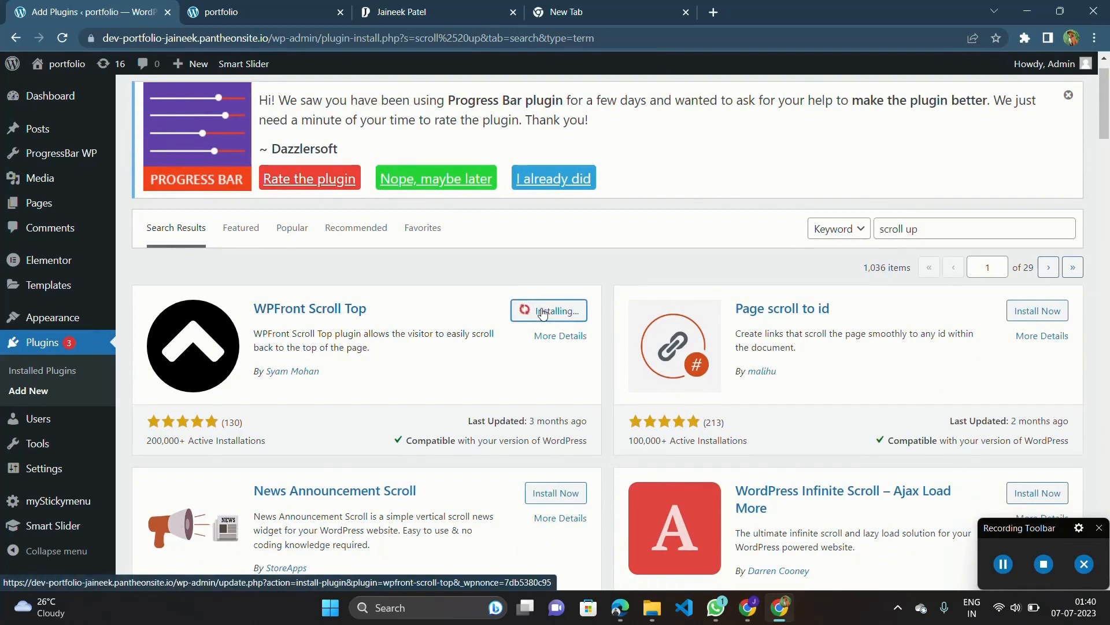
left_click(557, 312)
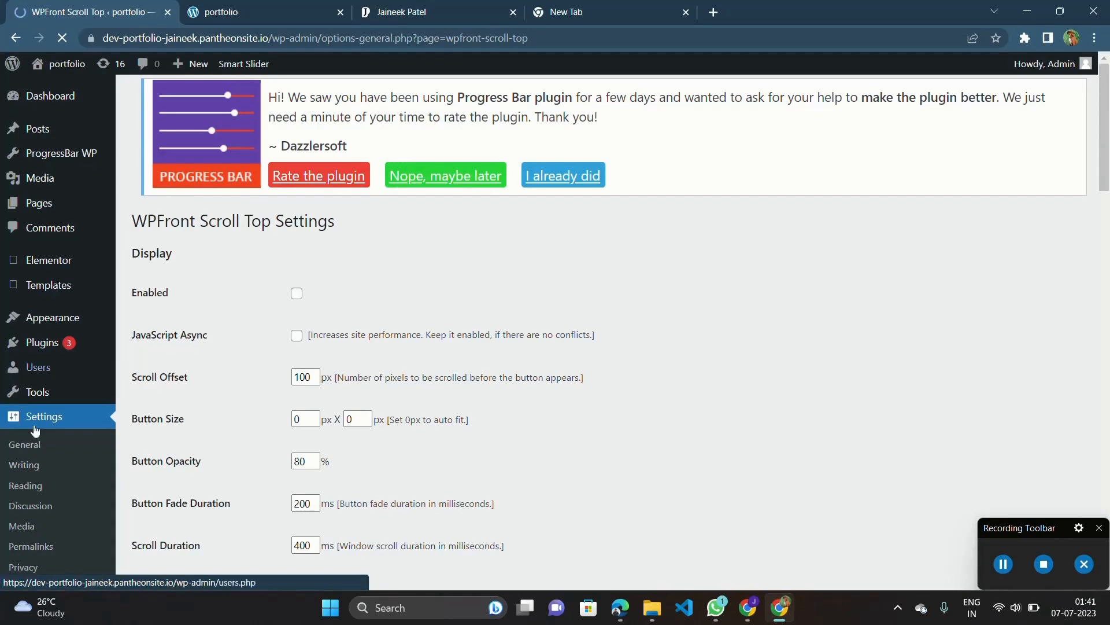
Enable the scroll-to-top button in the WPFront Scroll Top settings, look through its image options and save the changes.
scroll(34, 431, "down", 4)
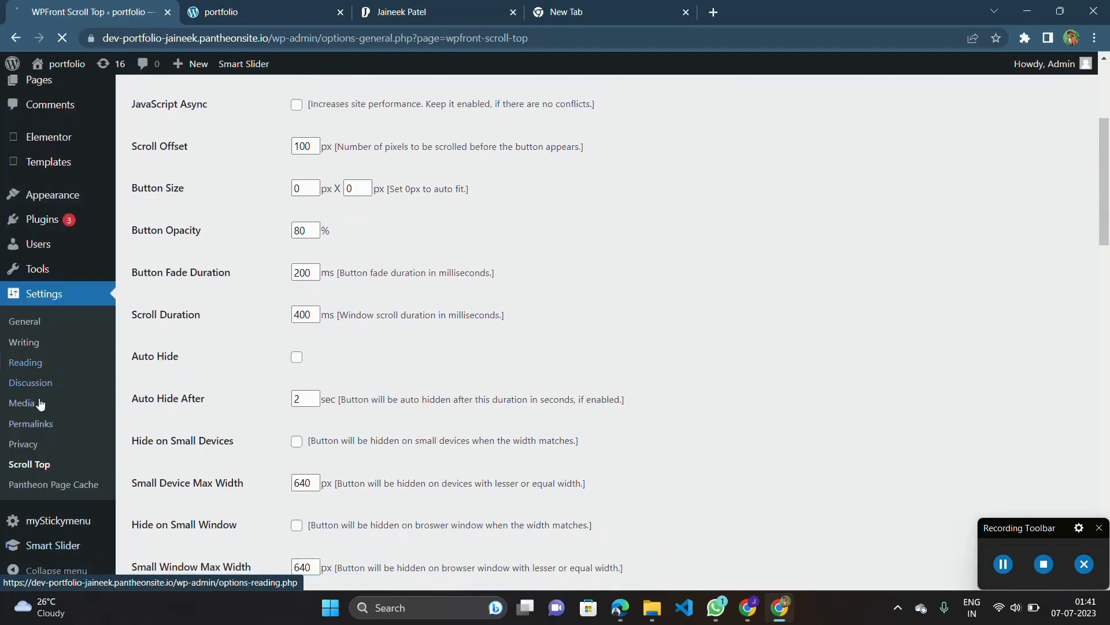
left_click(48, 464)
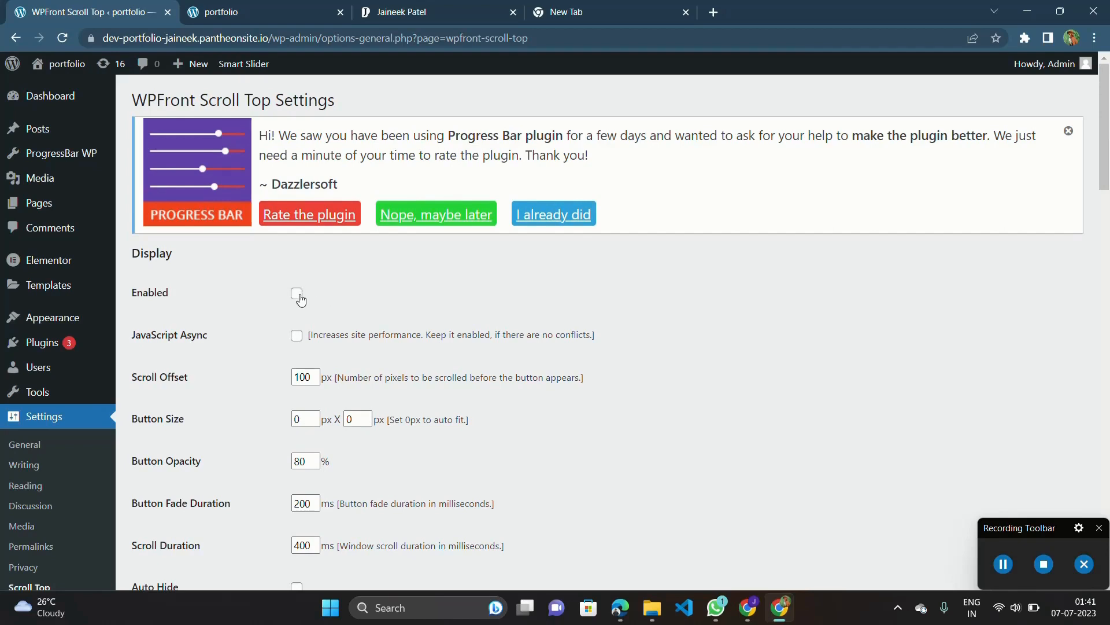
scroll(300, 298, "down", 1)
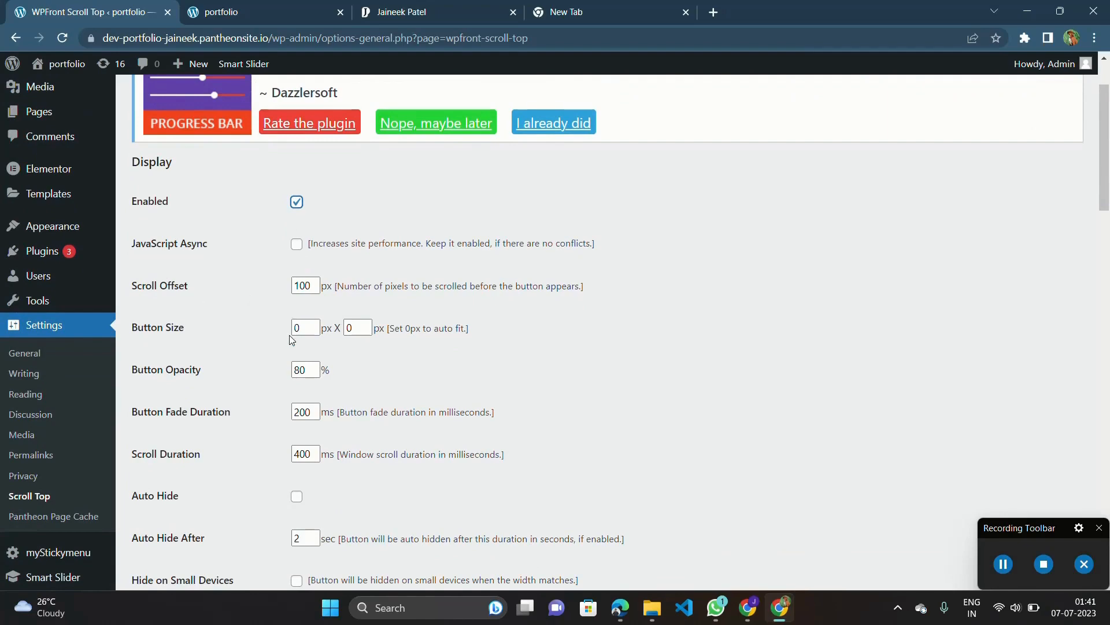
scroll(292, 340, "down", 4)
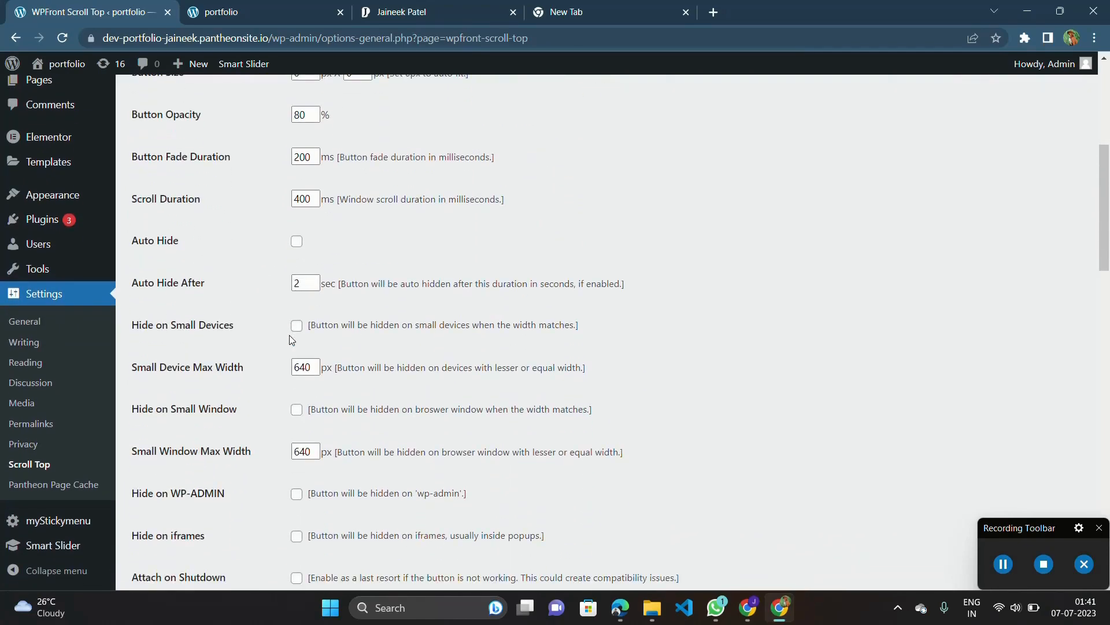
scroll(292, 340, "down", 6)
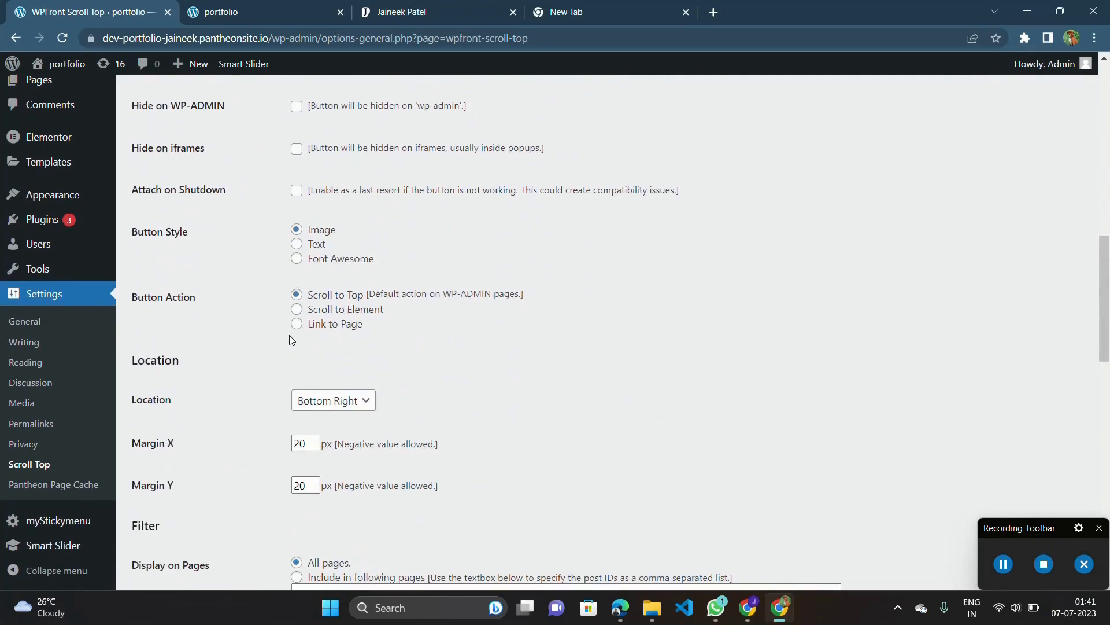
scroll(292, 340, "down", 11)
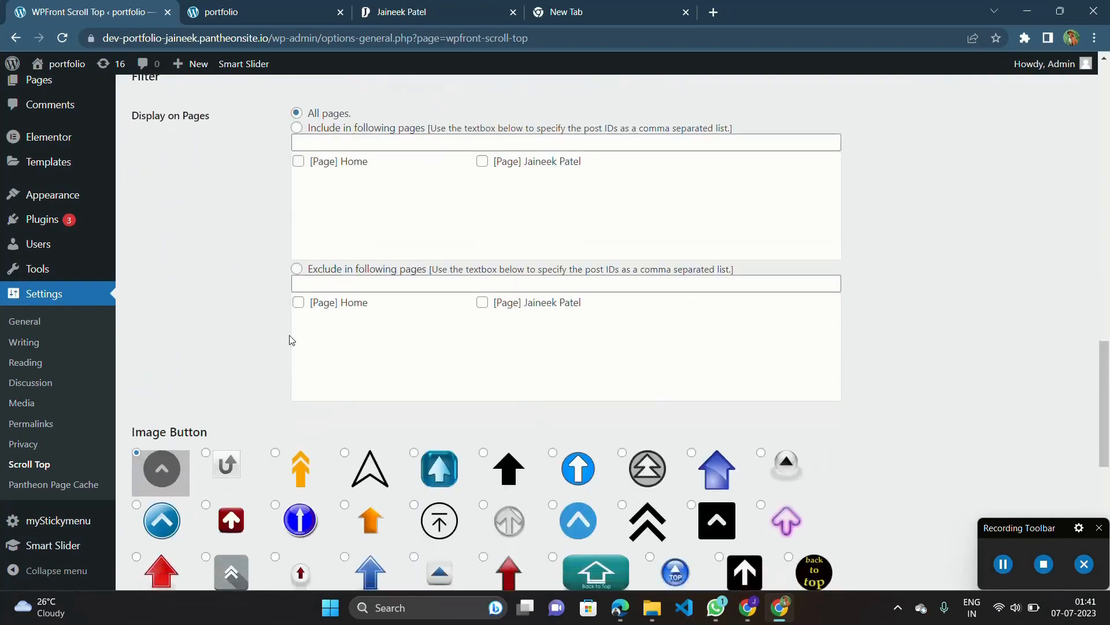
scroll(291, 255, "up", 1)
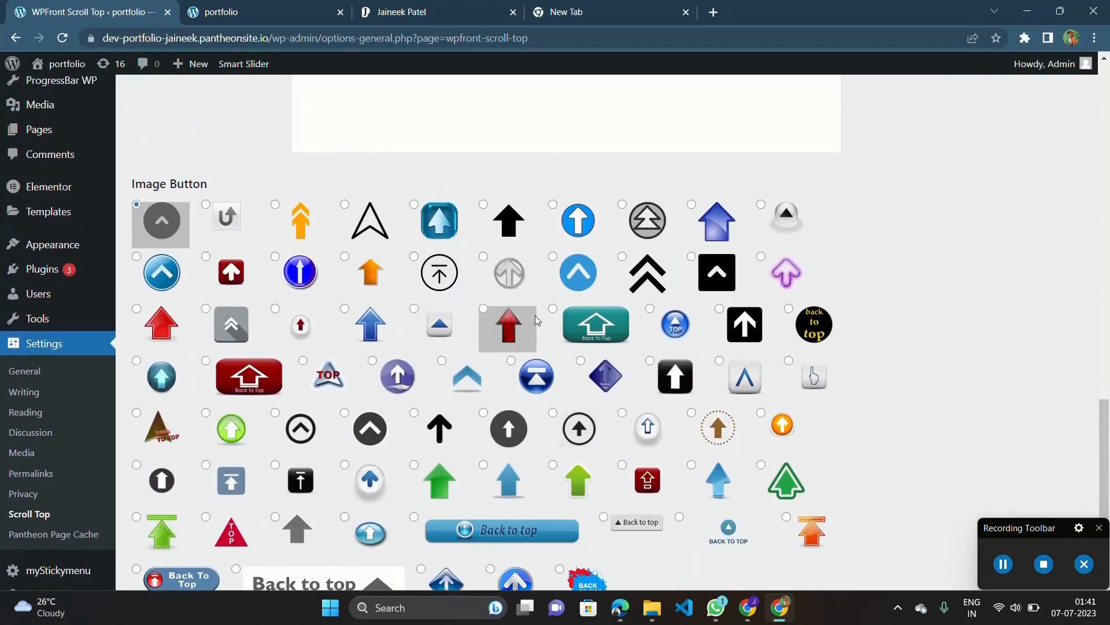
scroll(536, 320, "down", 2)
scroll(536, 316, "down", 2)
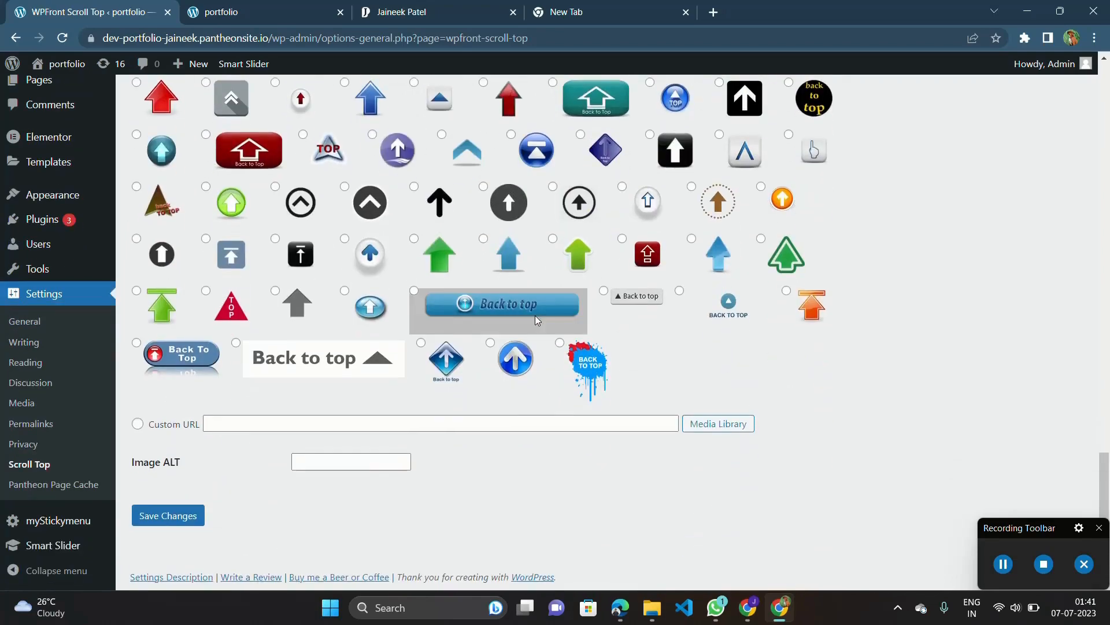
left_click(173, 516)
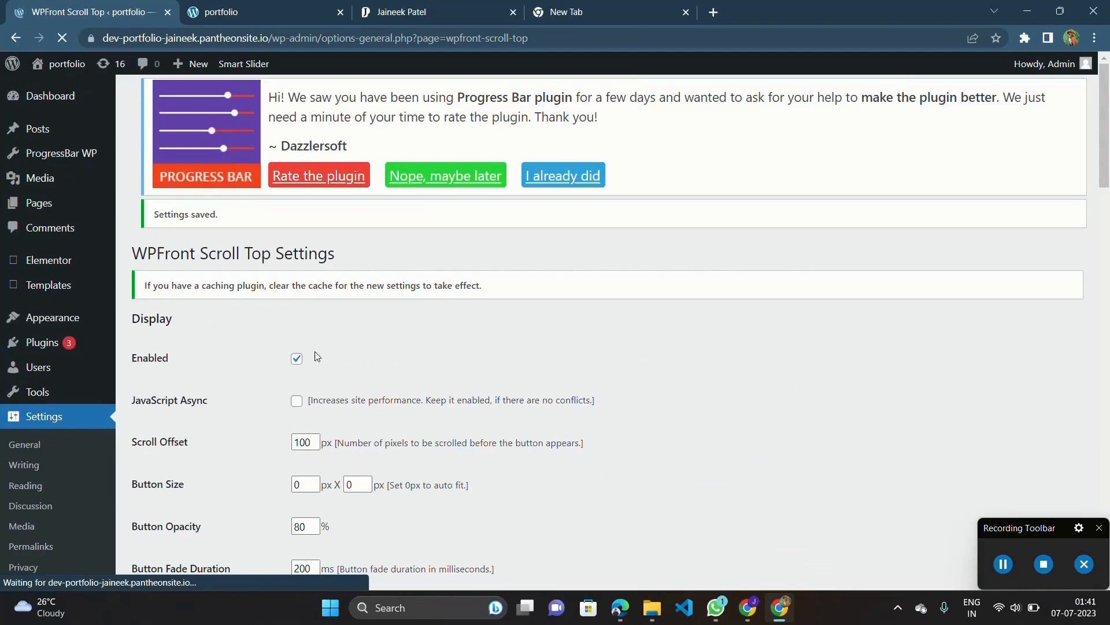
scroll(298, 352, "up", 5)
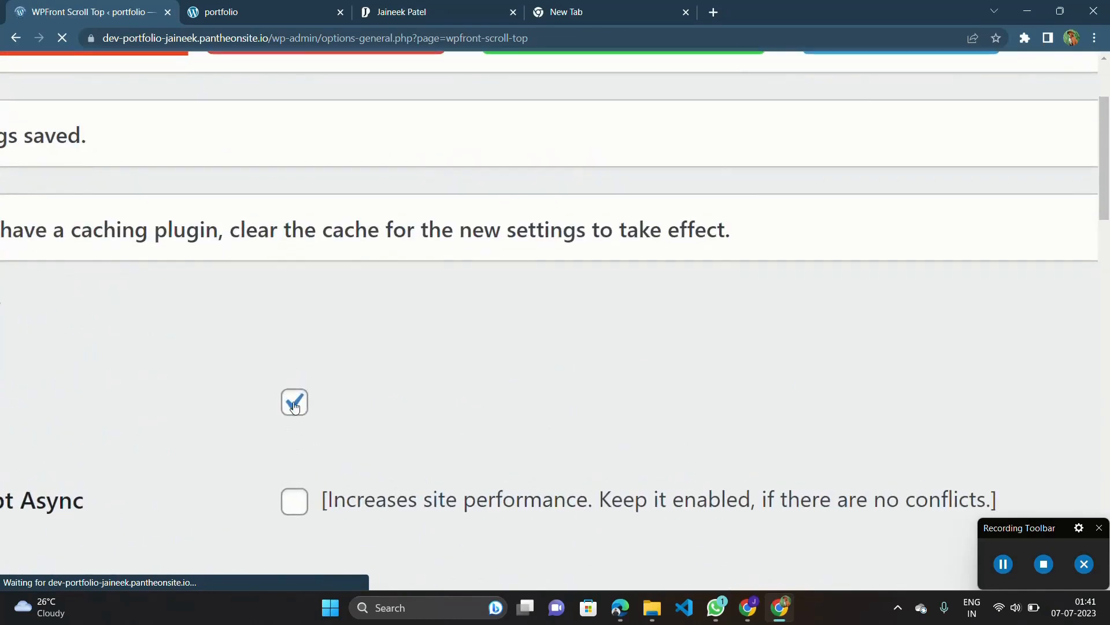
scroll(294, 402, "down", 5)
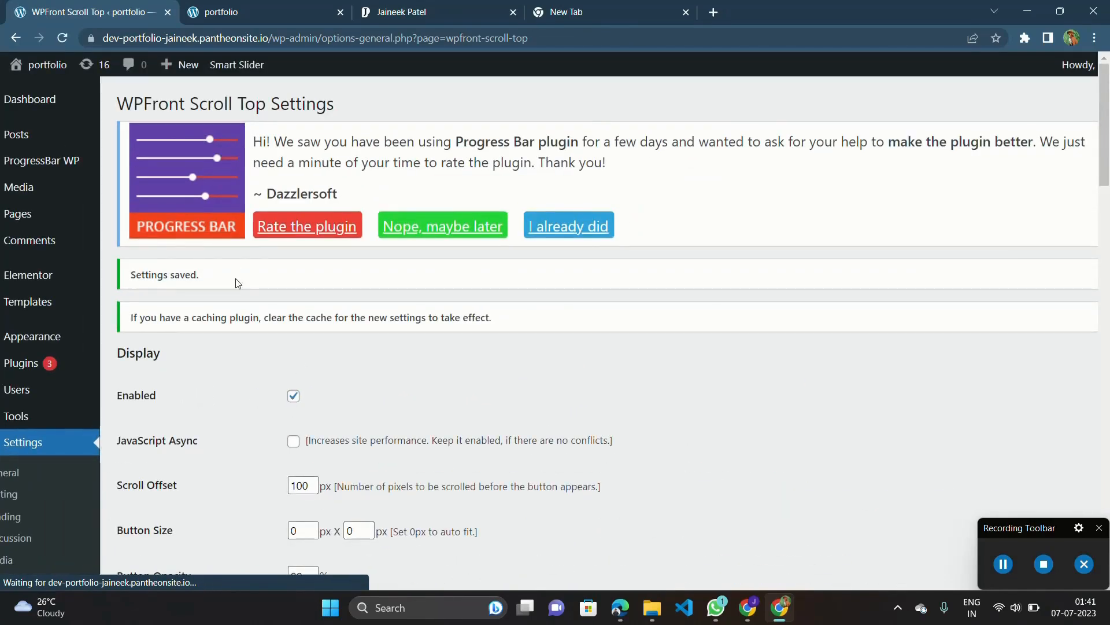
Reload the live portfolio page and test the scroll-to-top button from the Projects section.
left_click(275, 8)
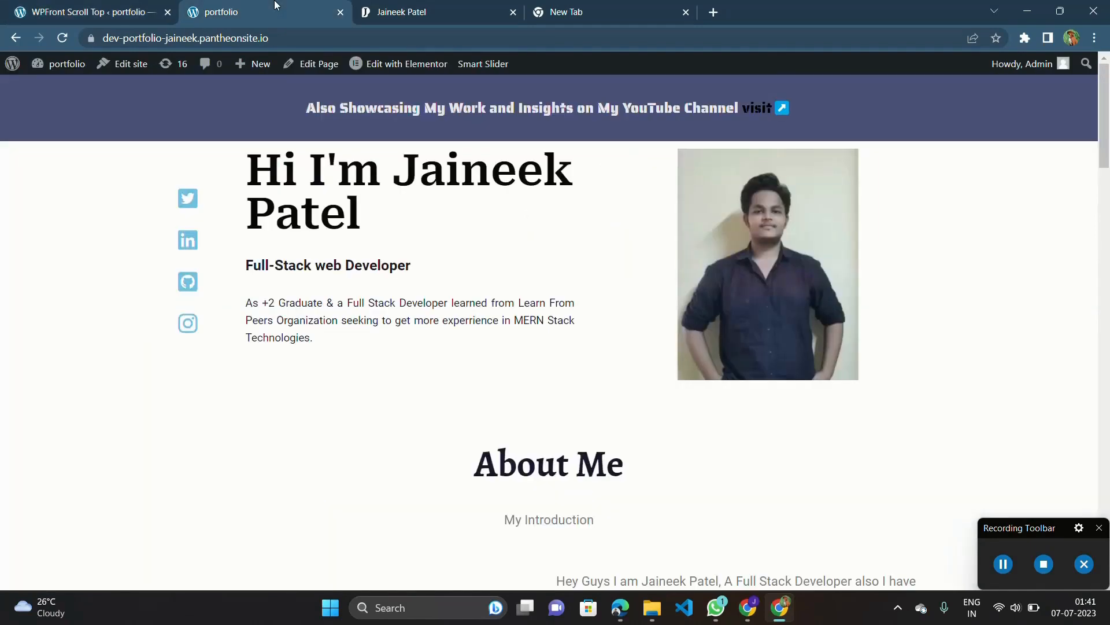
left_click(63, 38)
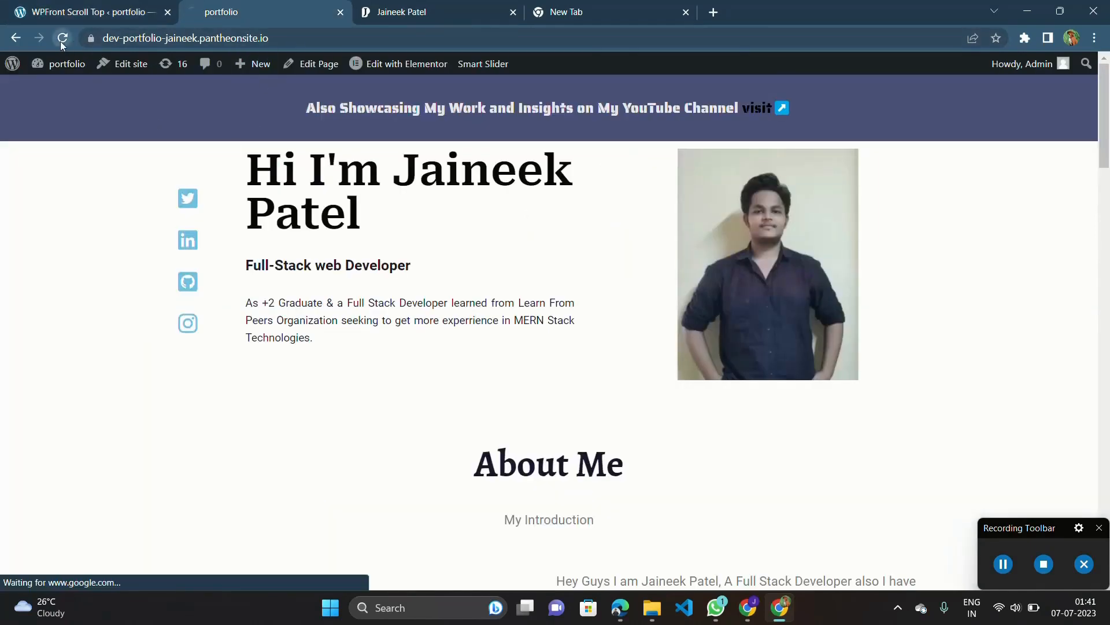
left_click_drag(1031, 527, 228, 531)
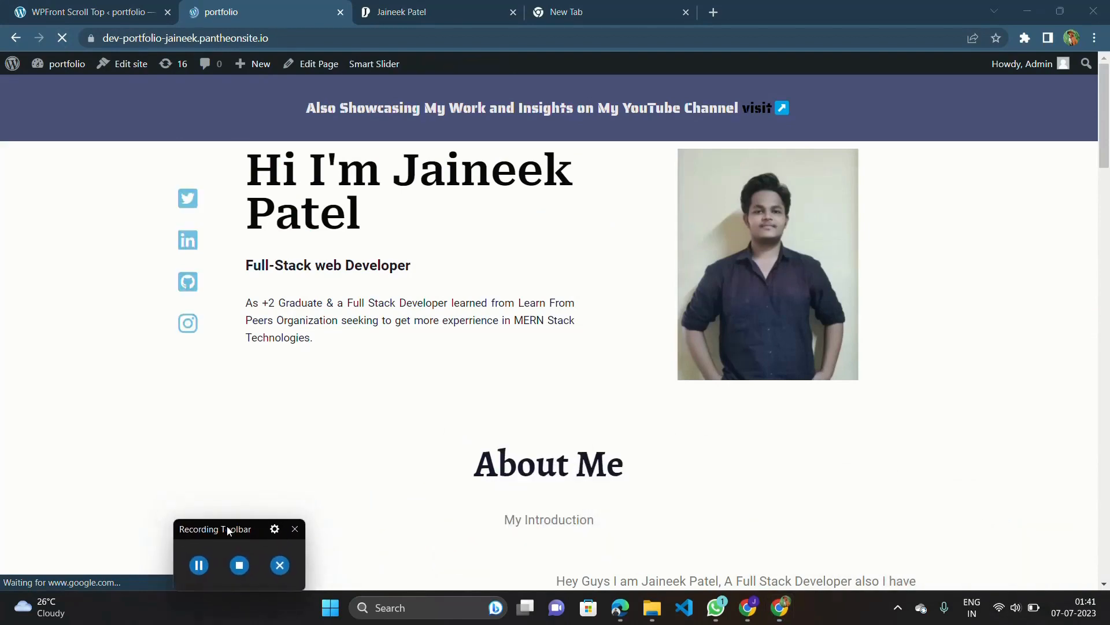
scroll(800, 389, "down", 3)
scroll(800, 389, "down", 4)
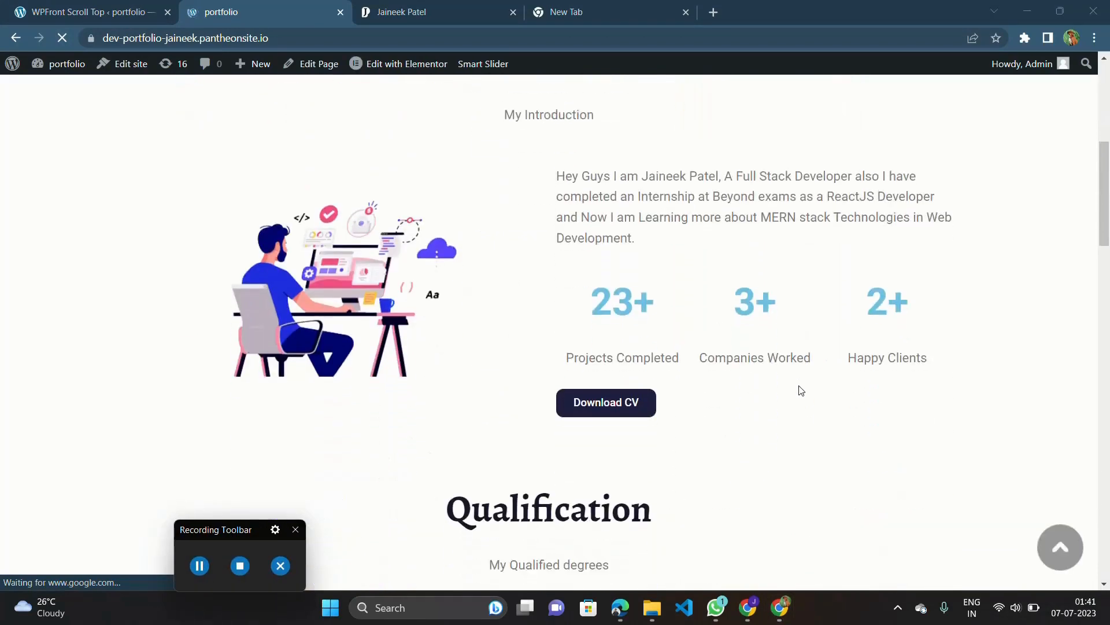
scroll(800, 389, "down", 8)
scroll(800, 389, "down", 10)
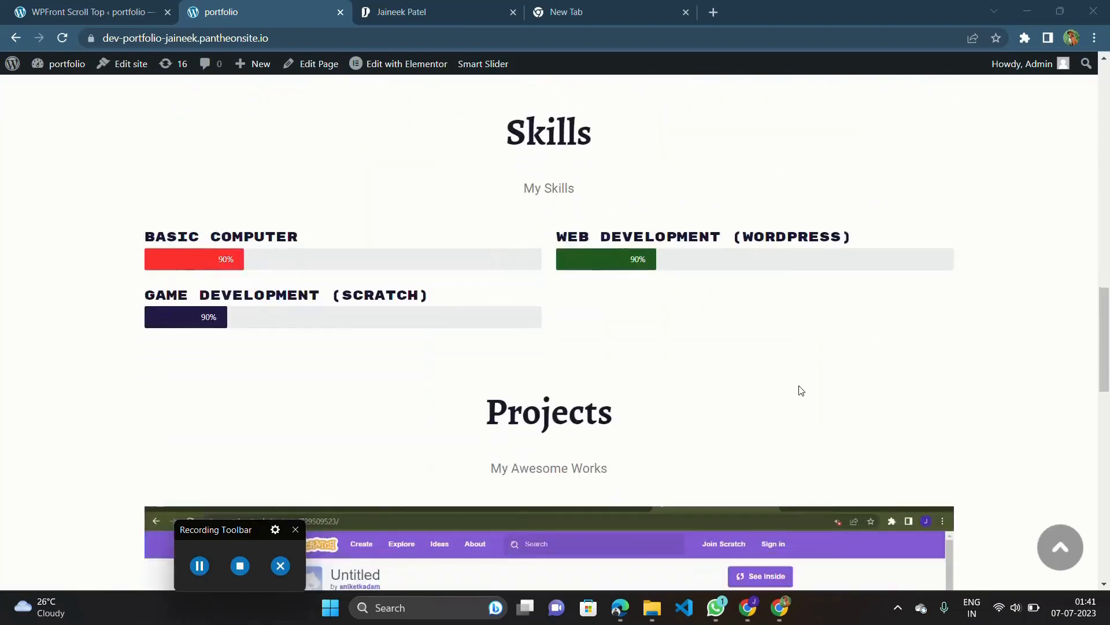
scroll(1082, 543, "up", 3)
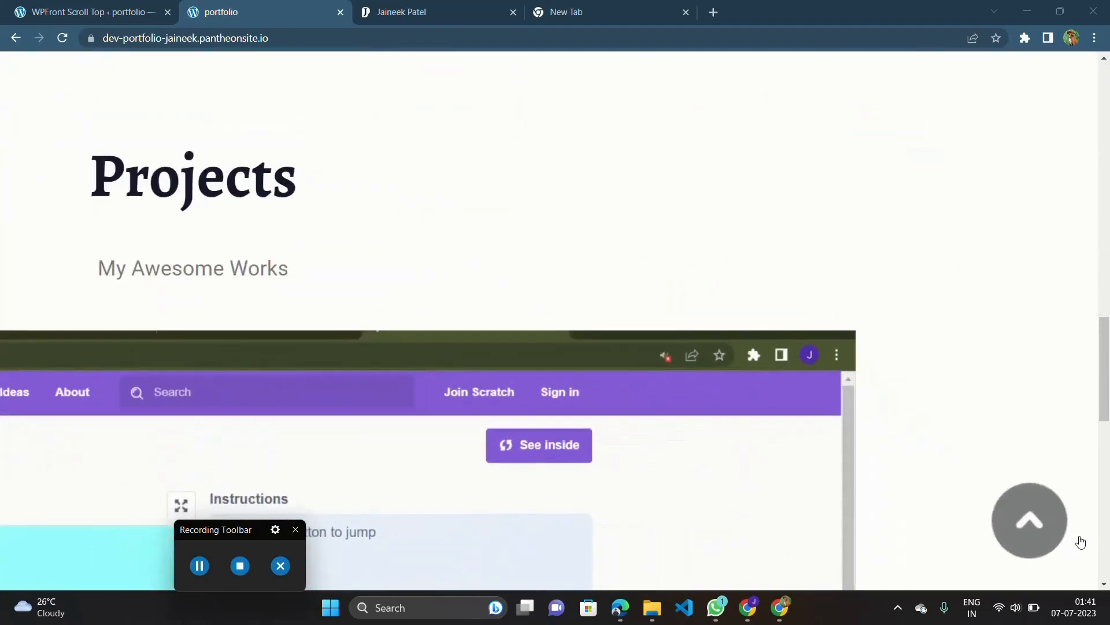
left_click(1028, 530)
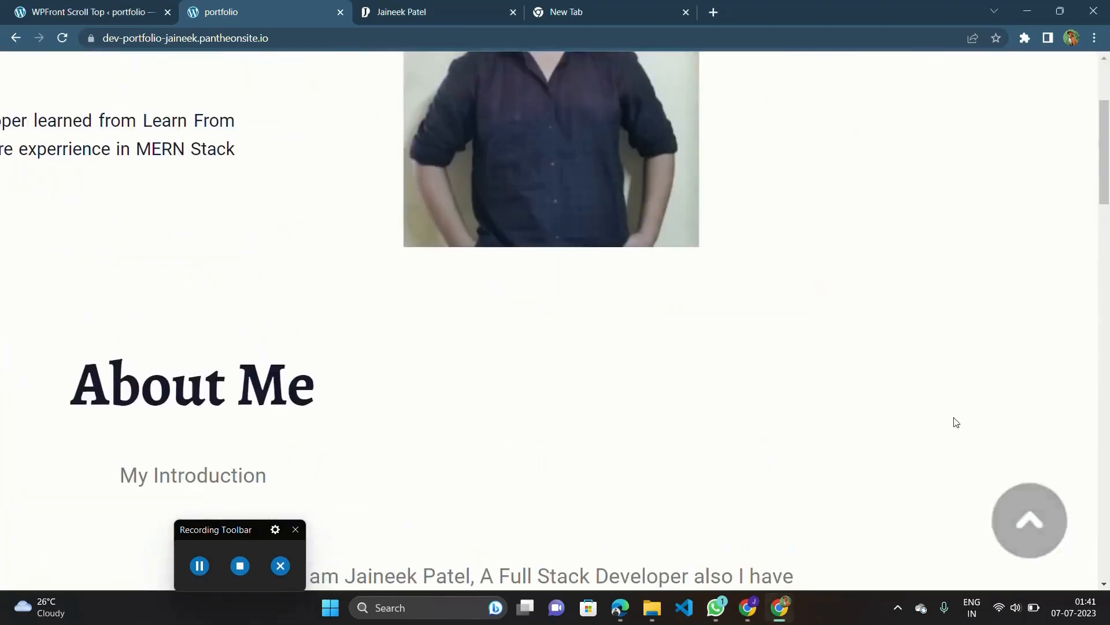
Test the scroll-to-top button once more from the Qualification section of the live page.
scroll(944, 489, "down", 10)
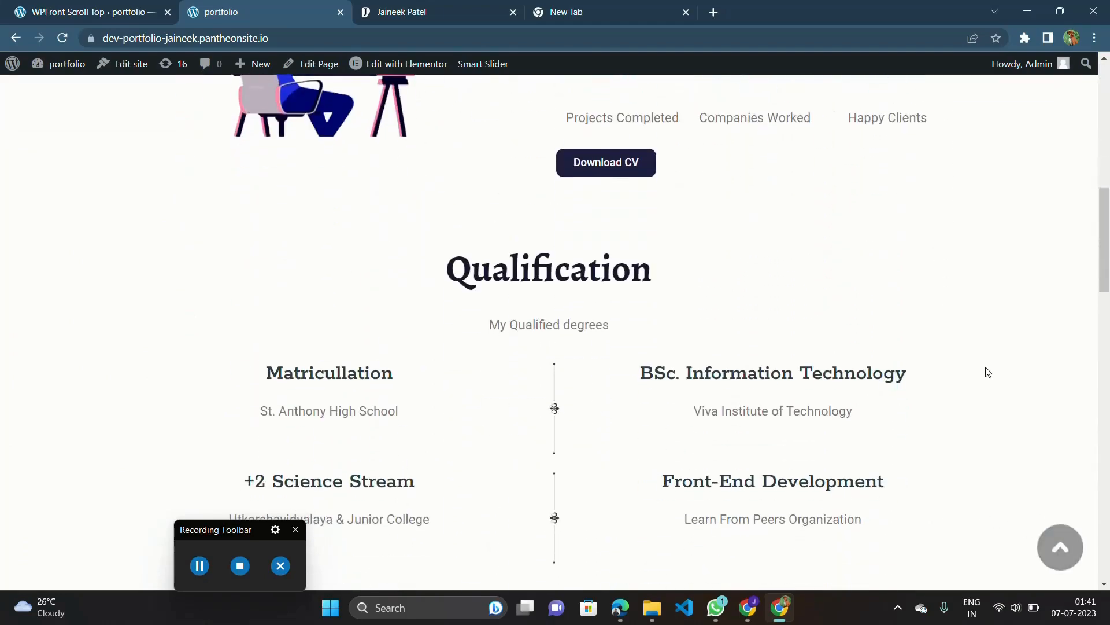
scroll(986, 372, "up", 10)
scroll(997, 399, "down", 10)
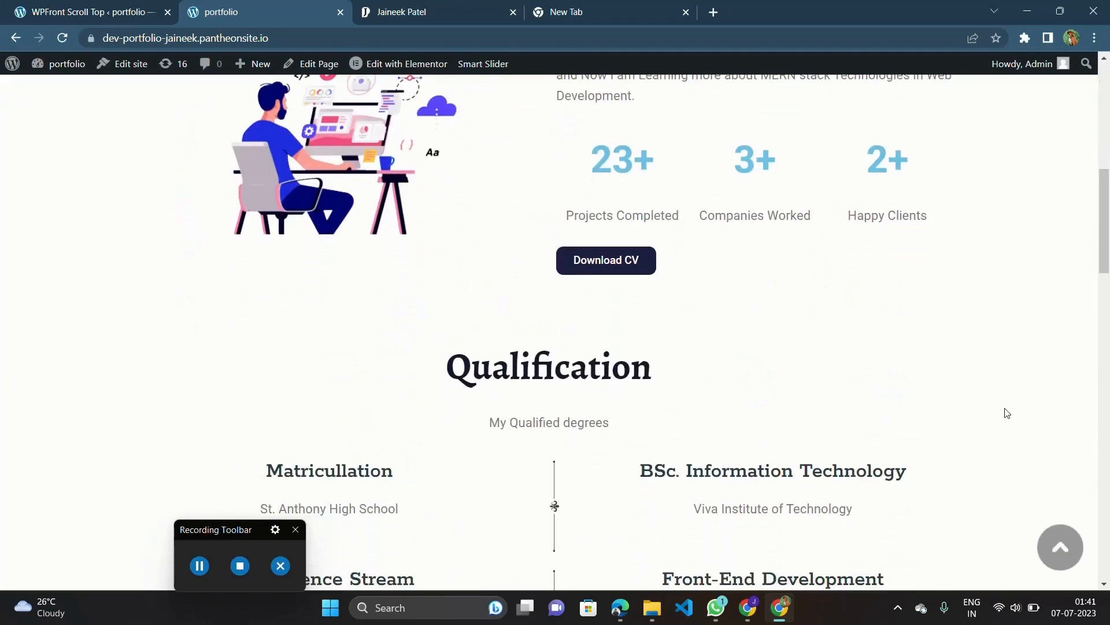
left_click(1055, 550)
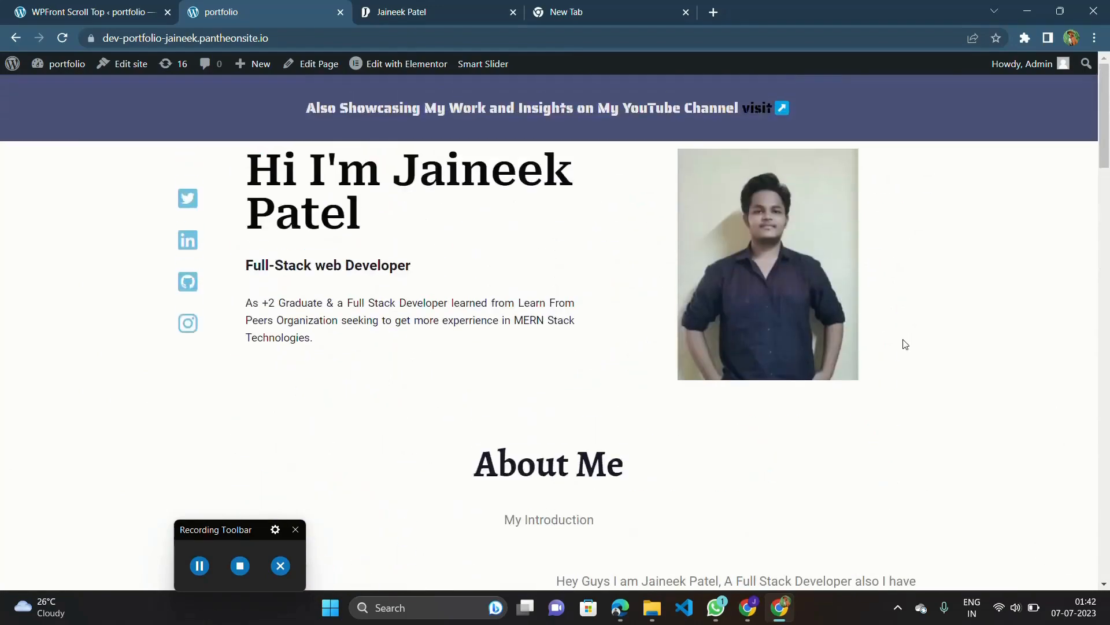
Review the finished live portfolio page between the header banner and the Projects section, checking when the scroll-to-top button shows.
scroll(905, 344, "down", 10)
scroll(905, 345, "up", 5)
scroll(903, 344, "up", 10)
scroll(902, 344, "down", 1)
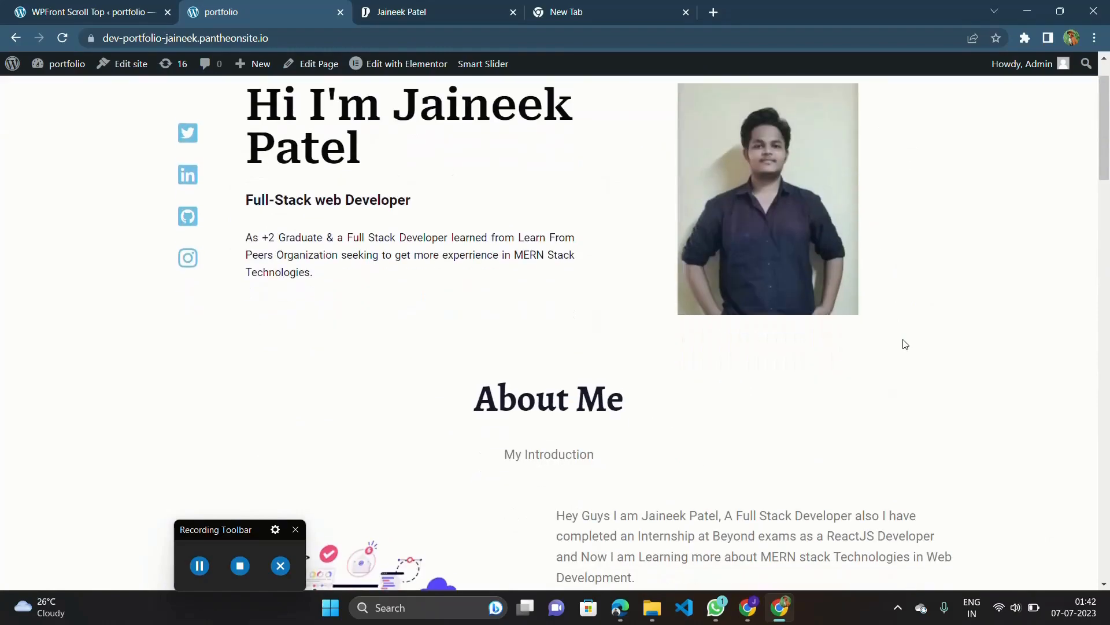
scroll(902, 344, "up", 1)
scroll(921, 430, "down", 20)
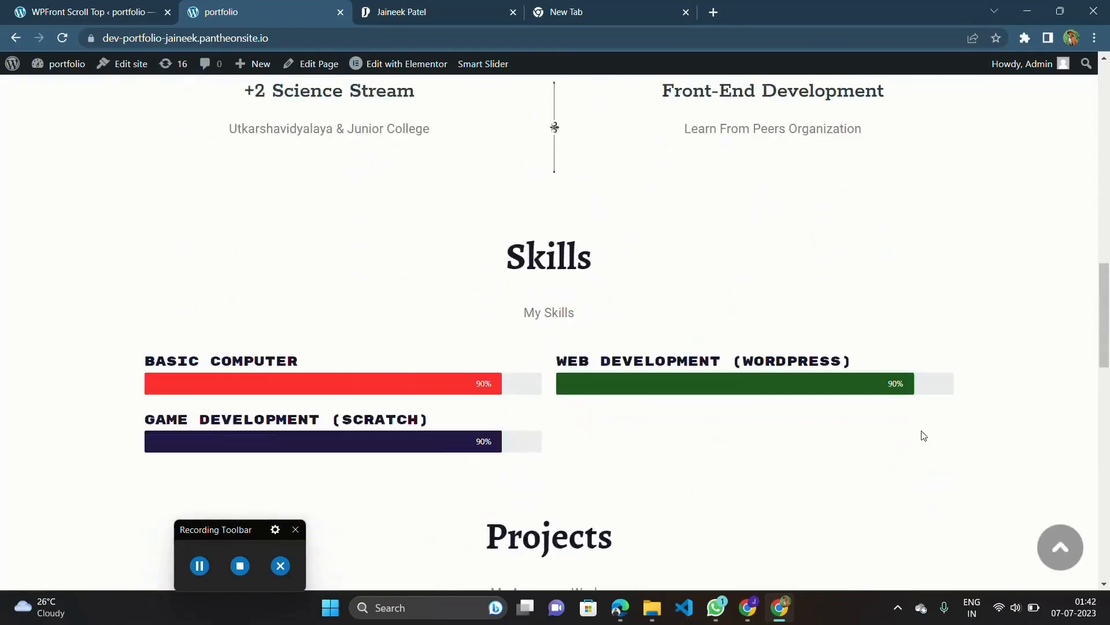
scroll(922, 432, "up", 20)
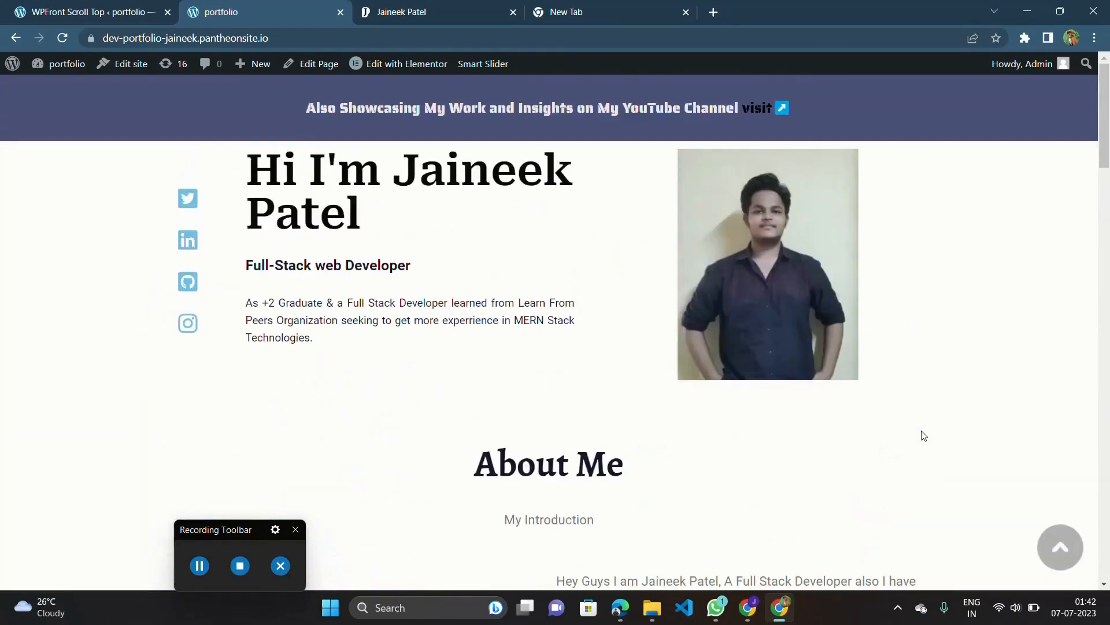
scroll(922, 432, "down", 13)
scroll(923, 436, "down", 3)
scroll(924, 436, "up", 15)
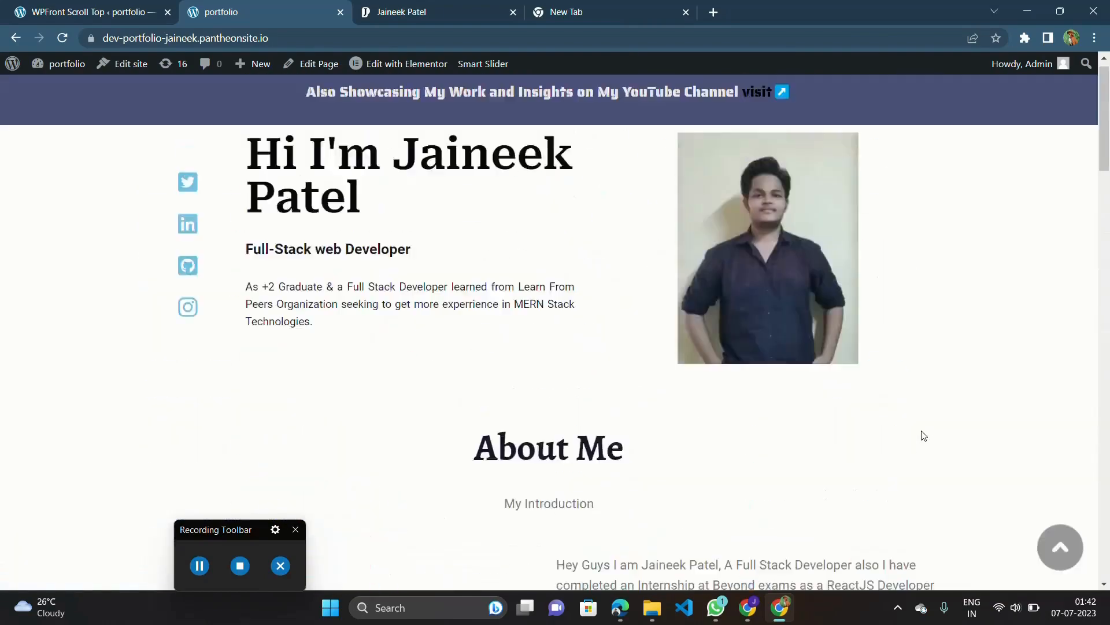
scroll(923, 435, "down", 6)
scroll(923, 436, "down", 4)
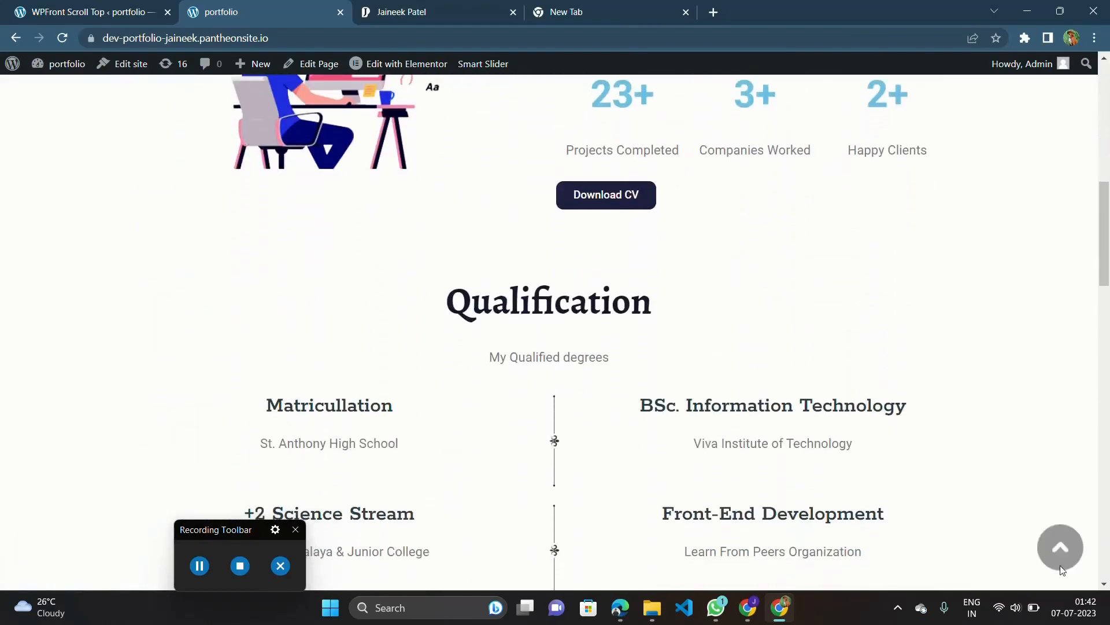
scroll(635, 536, "up", 10)
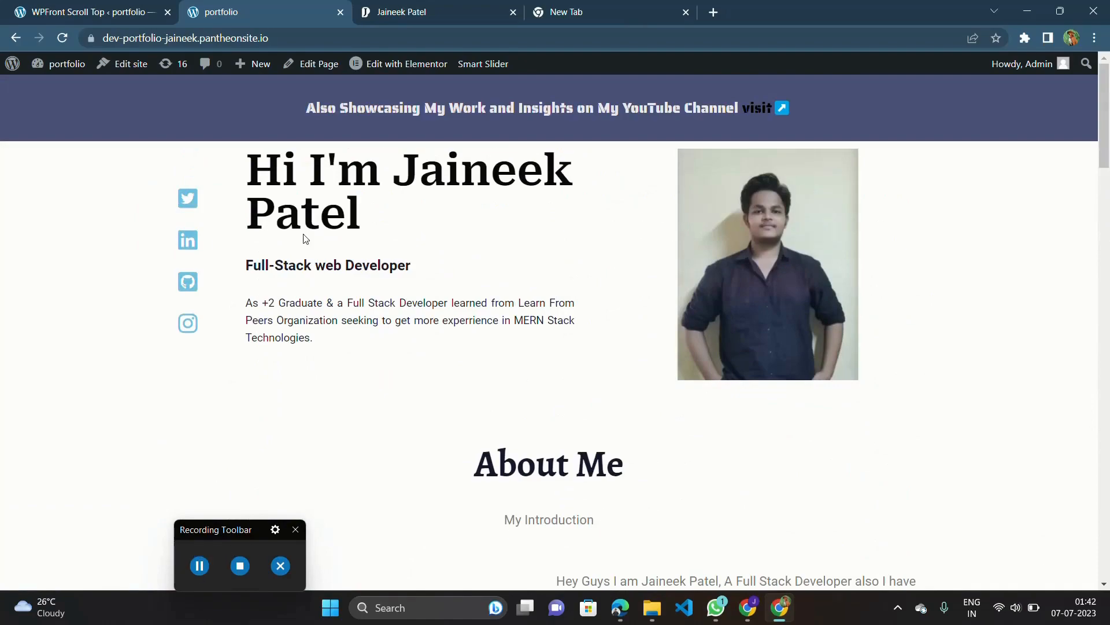
scroll(305, 237, "down", 12)
scroll(306, 239, "down", 20)
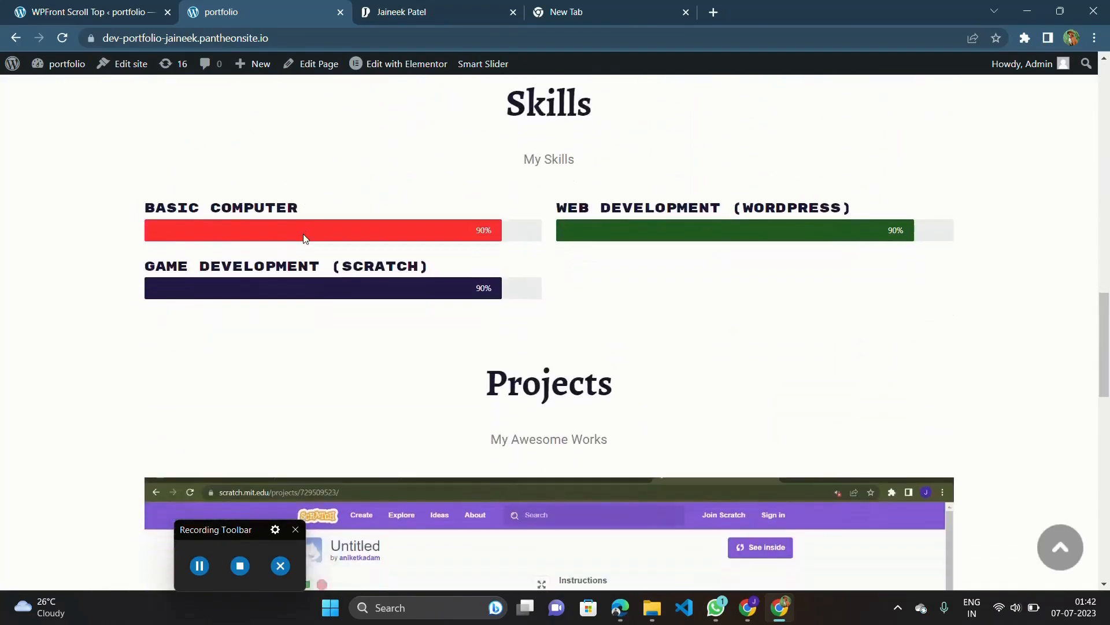
scroll(305, 238, "up", 8)
scroll(303, 233, "up", 18)
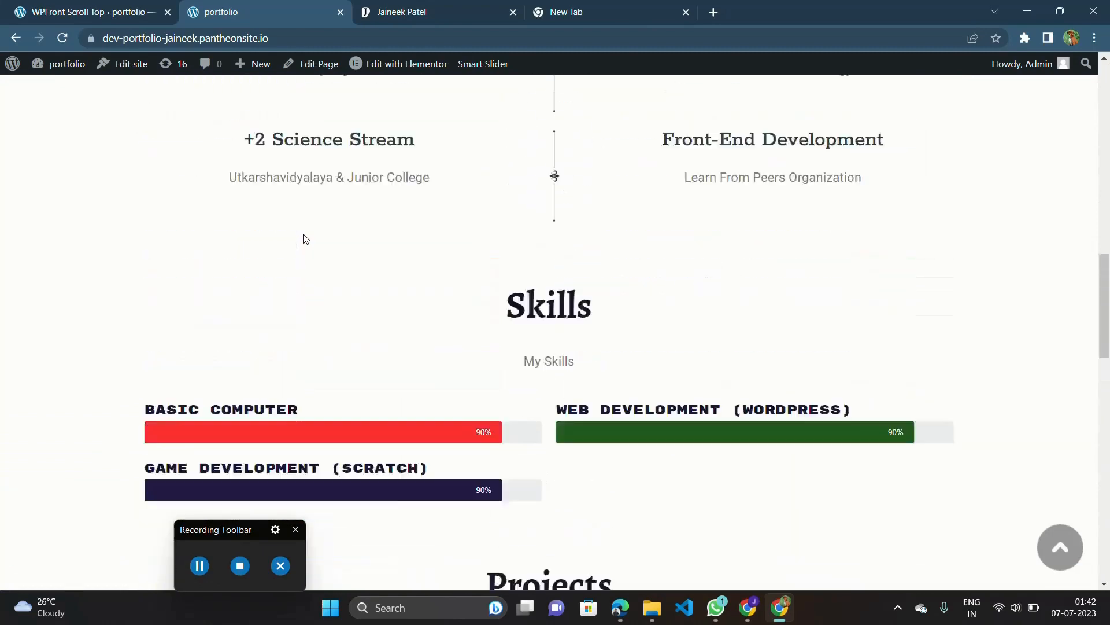
scroll(627, 274, "up", 2)
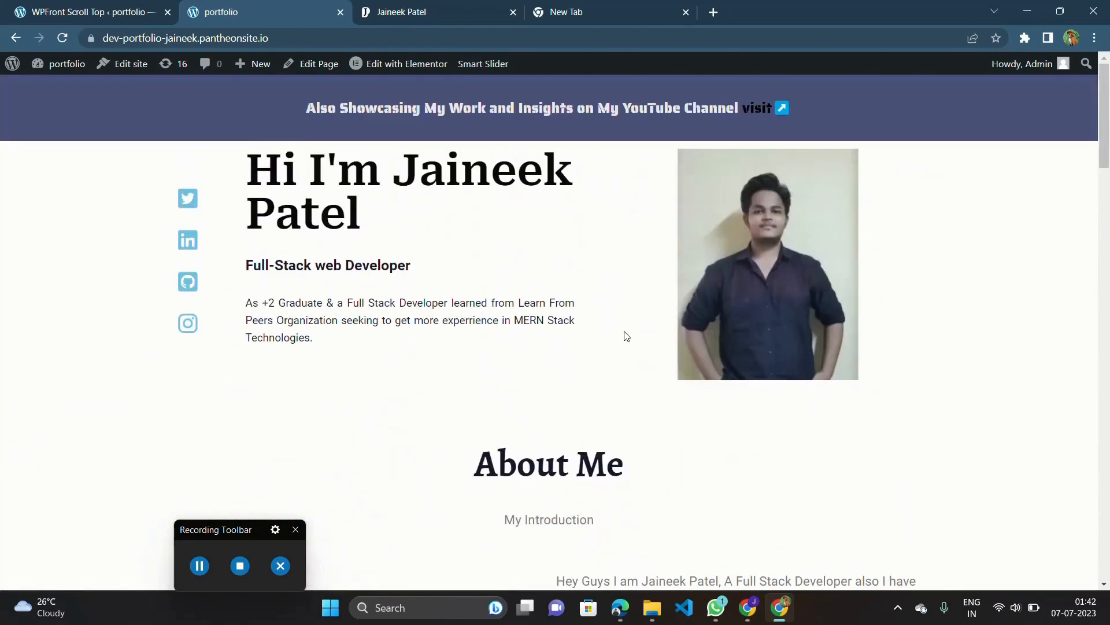
scroll(617, 355, "down", 5)
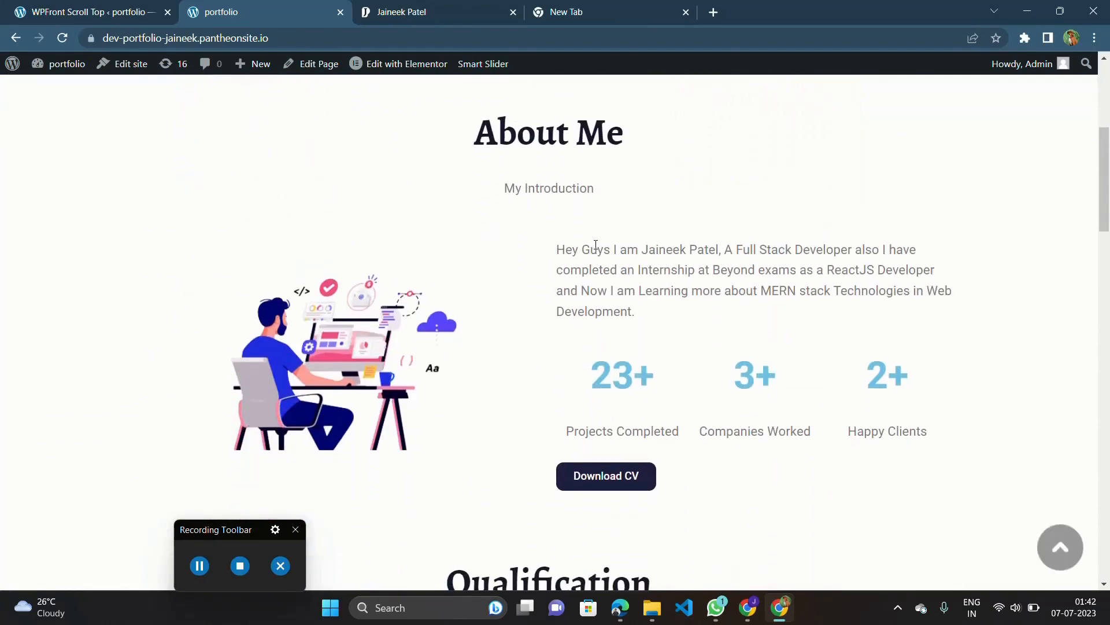
double_click(596, 249)
triple_click(596, 250)
left_click(674, 280)
left_click_drag(225, 524, 1025, 531)
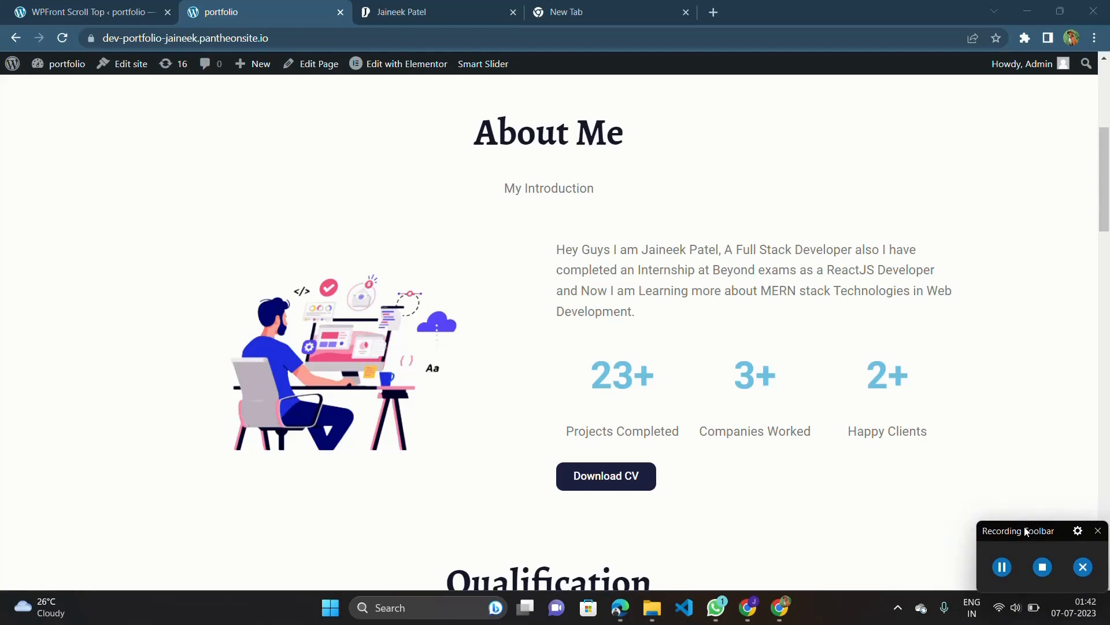
scroll(863, 295, "up", 5)
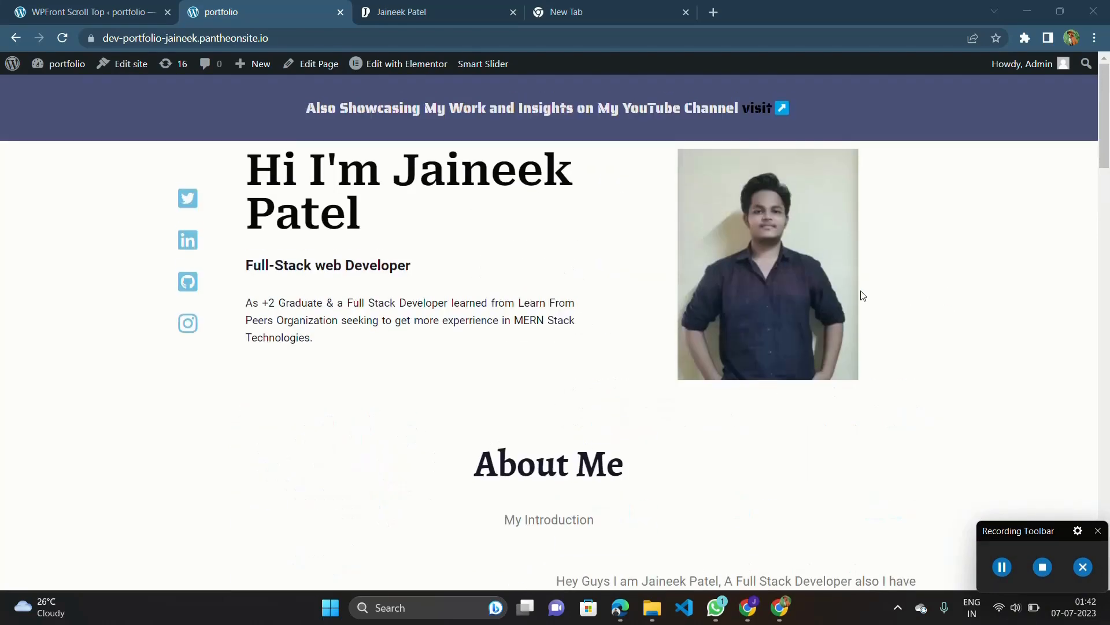